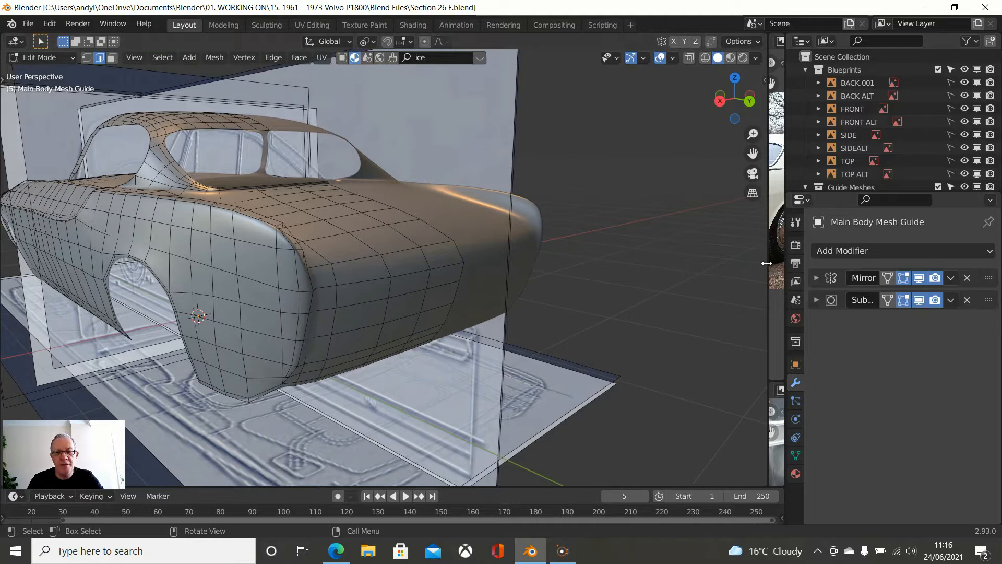
# - Examine the car's rear bodywork in the Volvo 2.jpg and Volvo 21.jpg reference photos
pyautogui.moveTo(769, 263); pyautogui.dragTo(450, 256)
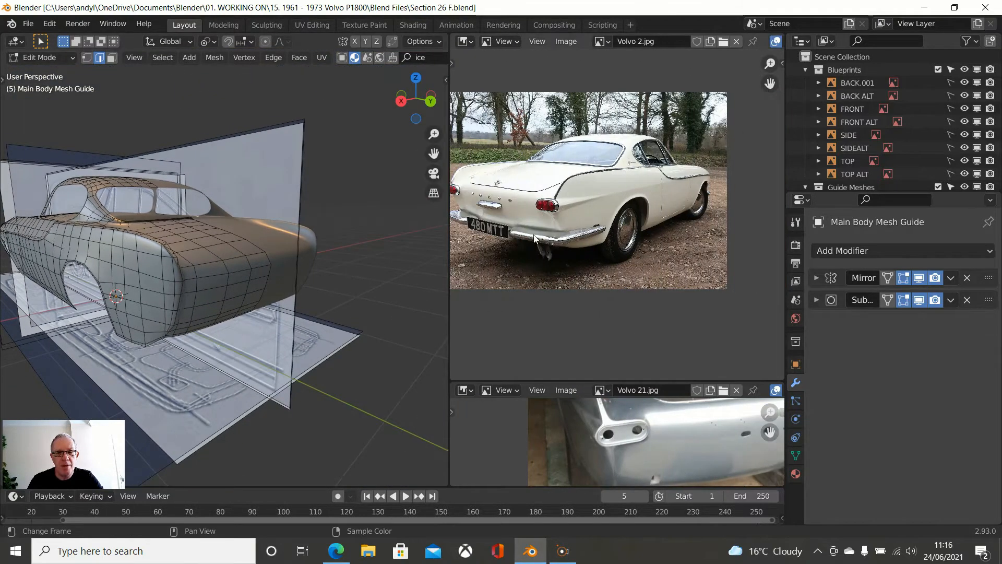
pyautogui.scroll(4, 613, 192)
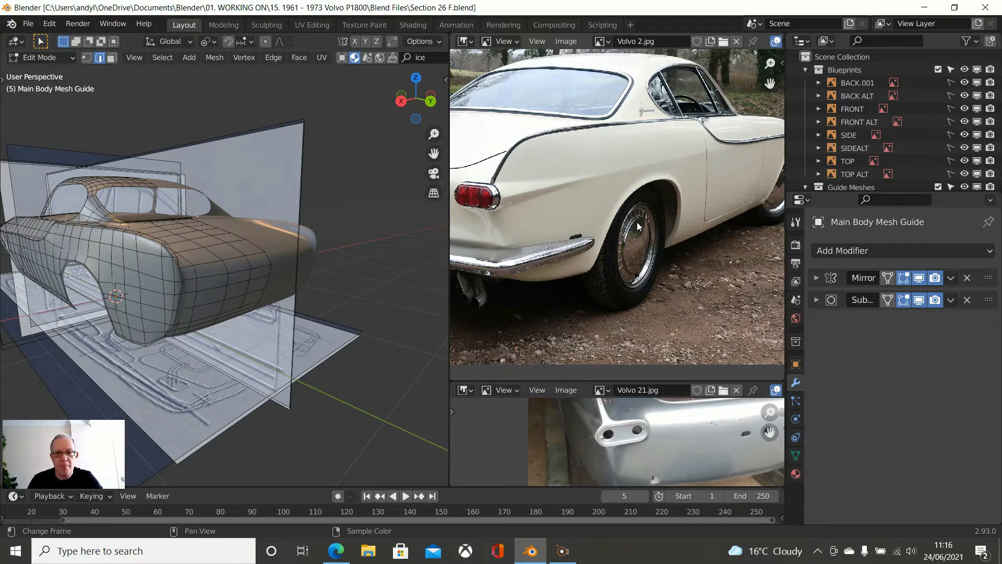
pyautogui.moveTo(616, 382); pyautogui.dragTo(616, 124)
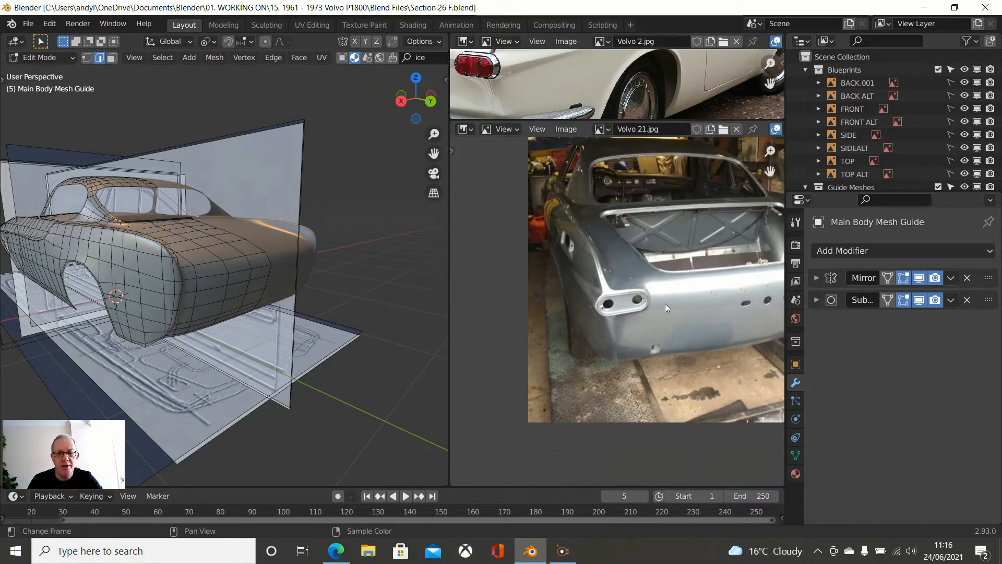
pyautogui.scroll(3, 665, 303)
pyautogui.scroll(-2, 665, 302)
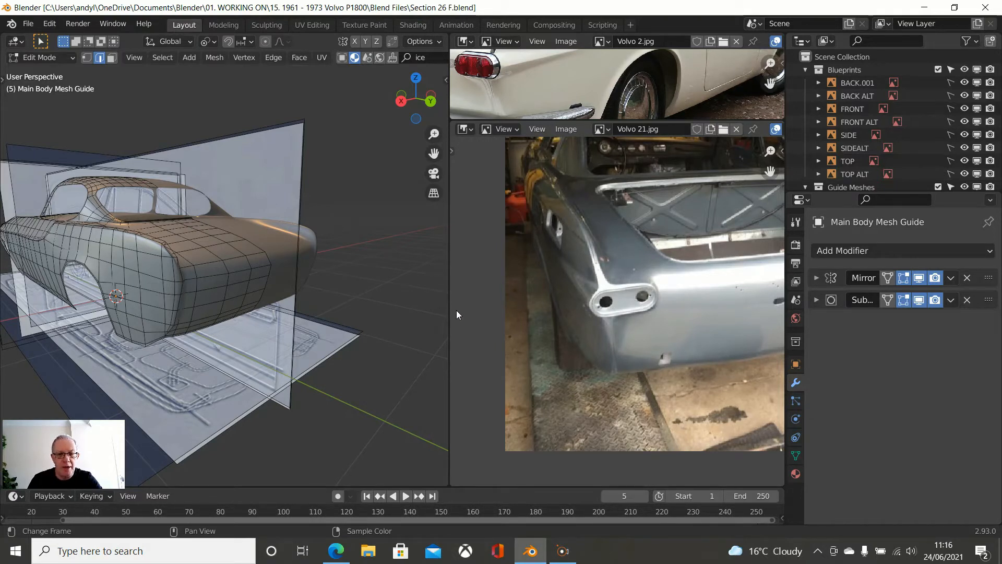
pyautogui.moveTo(449, 315); pyautogui.dragTo(755, 303)
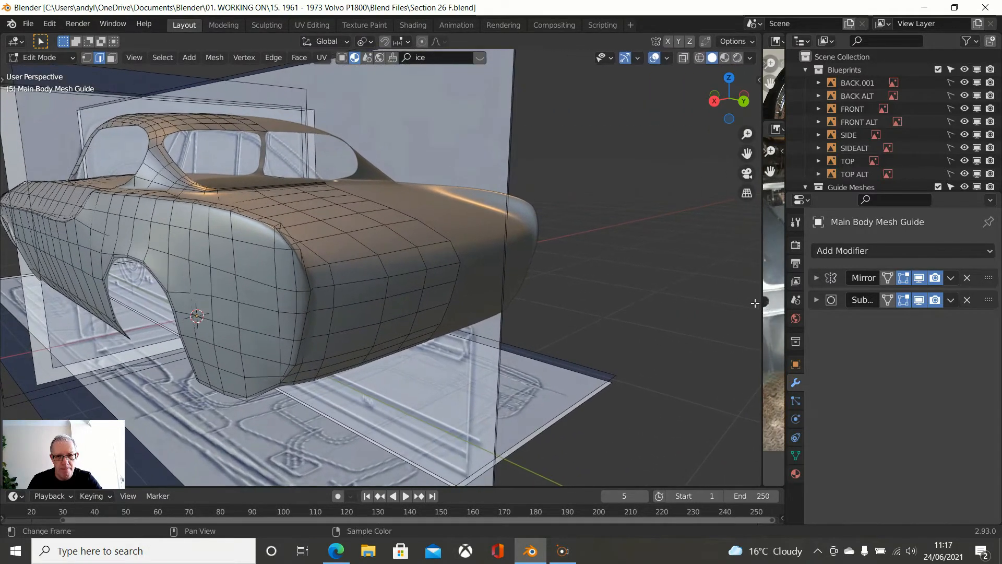
# - Put the body mesh in Object Mode, show it from the top and hide the TOP blueprint in the viewport
pyautogui.click(418, 280)
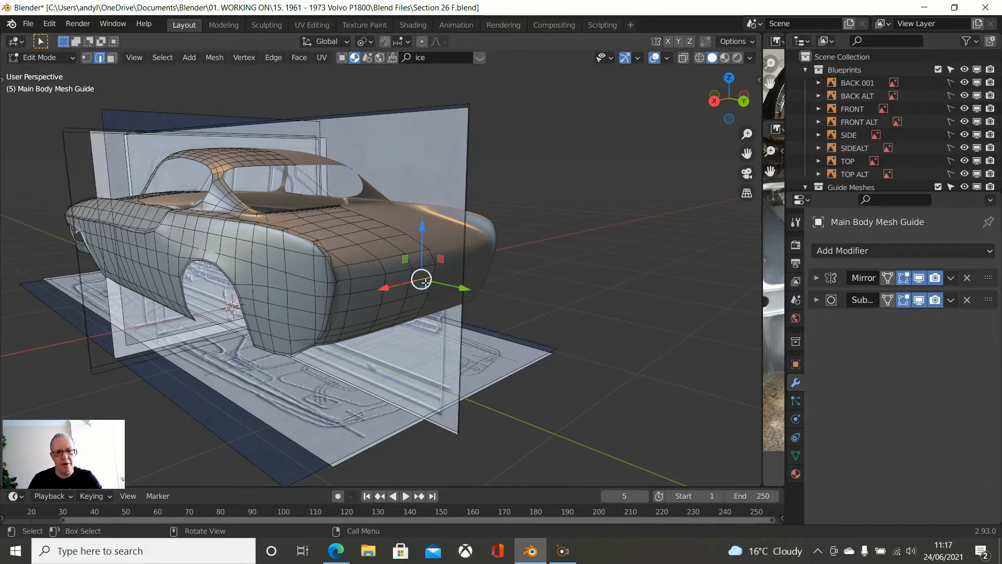
pyautogui.click(556, 290)
pyautogui.press('Tab')
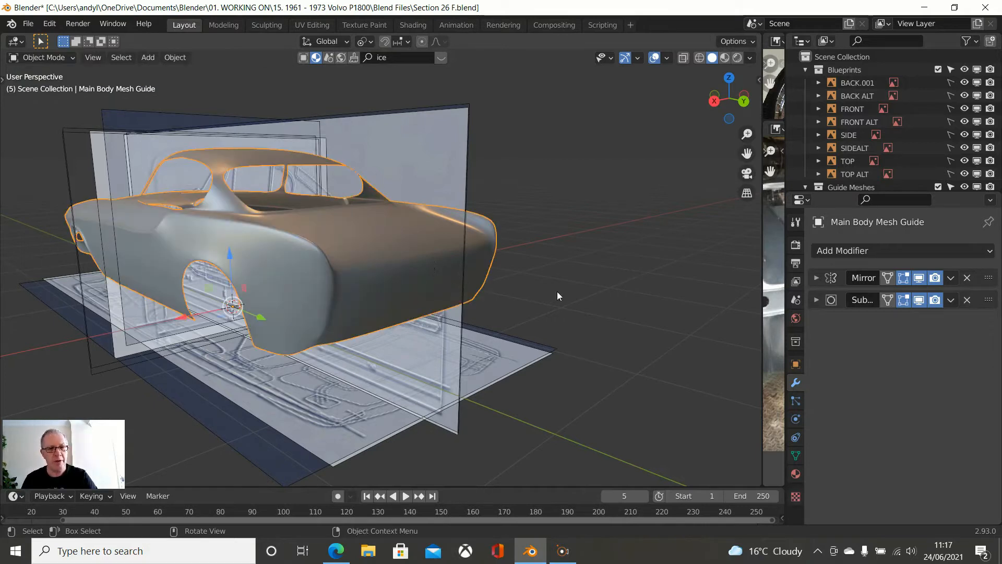
pyautogui.press('KP_7')
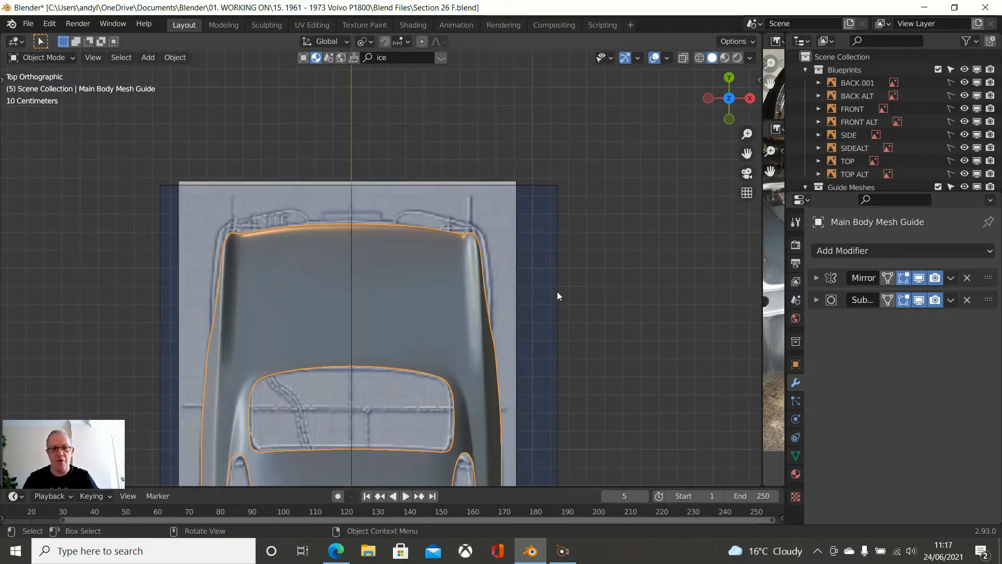
pyautogui.scroll(1, 557, 292)
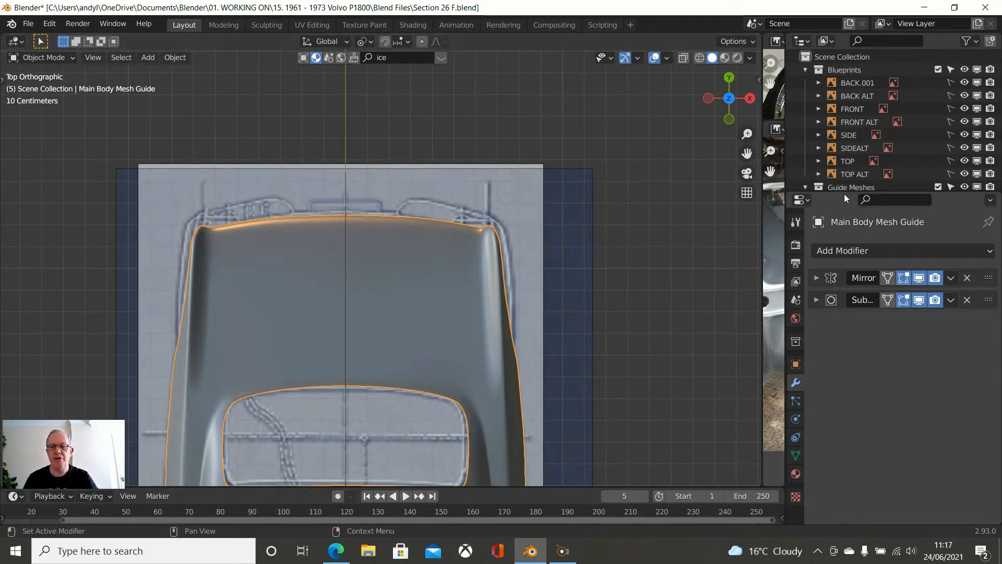
pyautogui.click(977, 161)
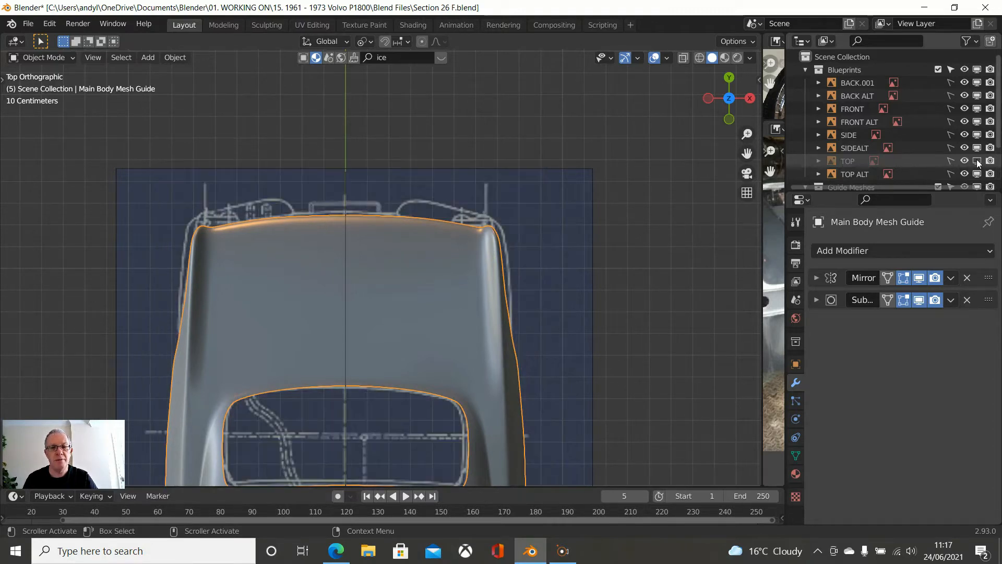
# - Compare the rear outline and corners of the body mesh in wireframe with the TOP ALT blueprint
pyautogui.scroll(2, 534, 205)
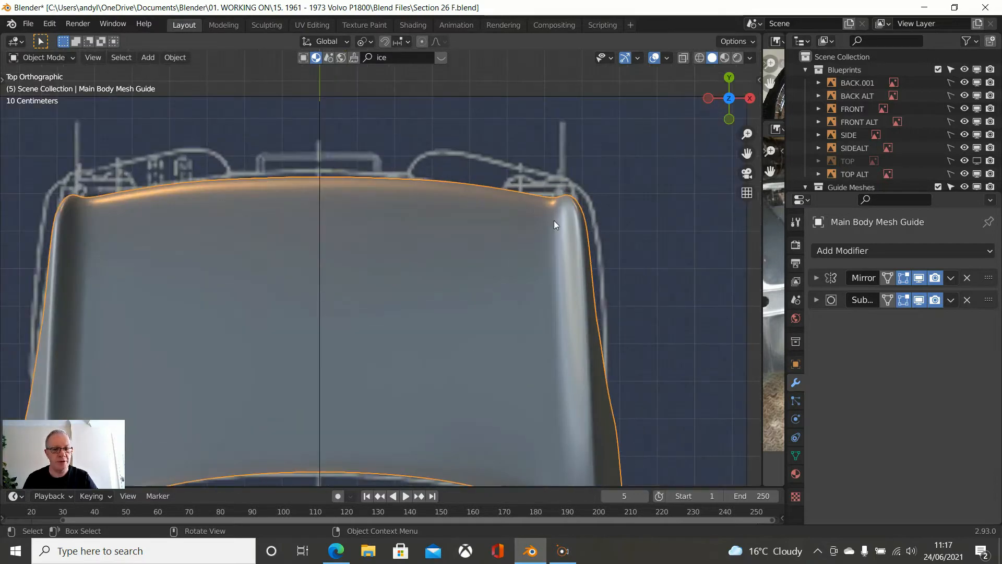
pyautogui.scroll(-1, 554, 227)
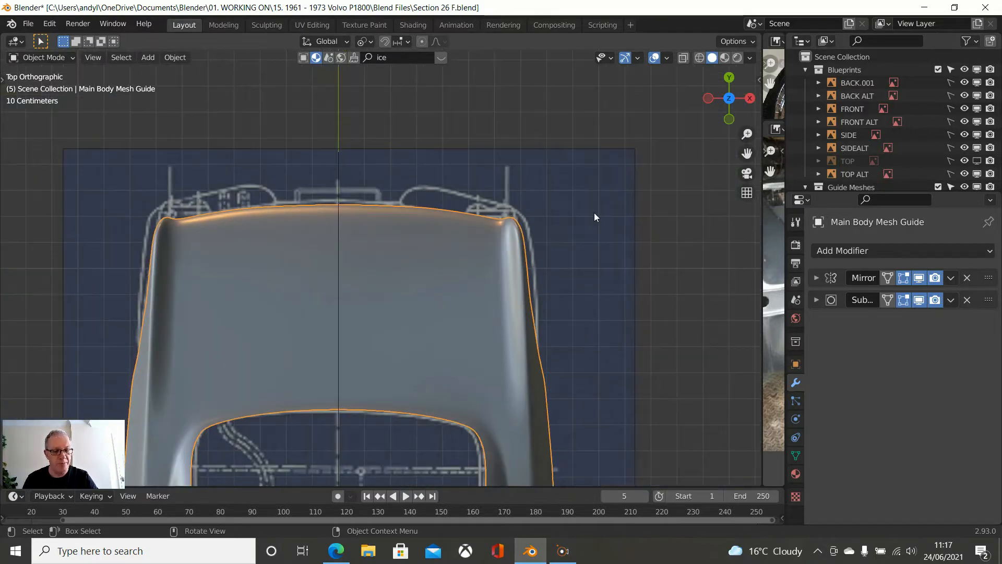
pyautogui.press('z')
pyautogui.click(500, 213)
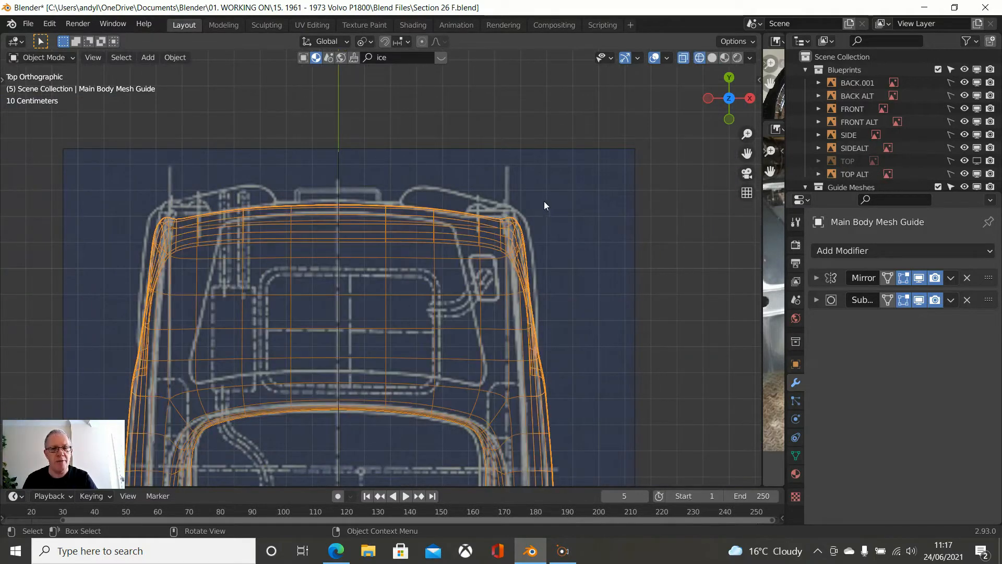
pyautogui.scroll(2, 548, 205)
pyautogui.scroll(3, 550, 205)
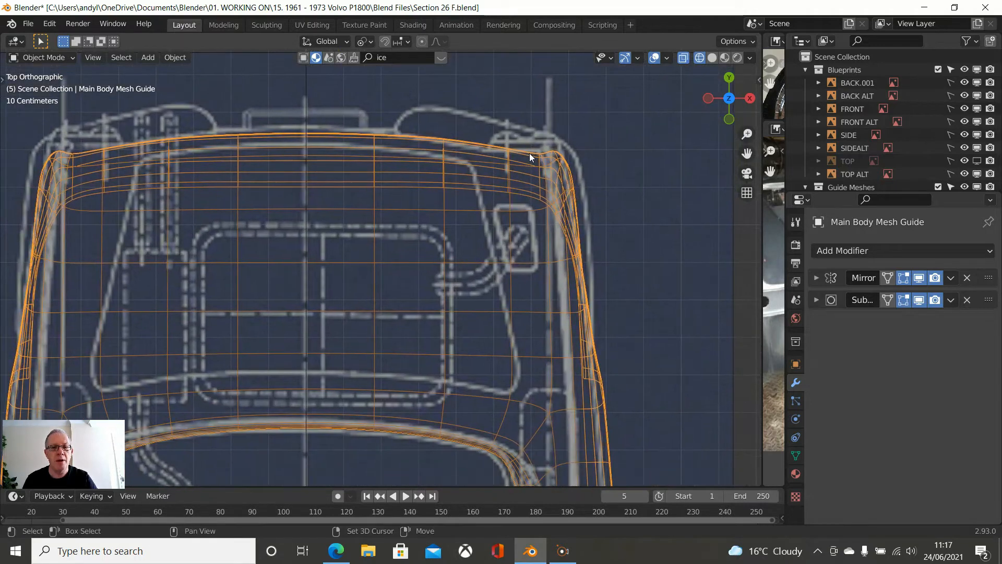
pyautogui.keyDown('shift'); pyautogui.moveTo(500, 189); pyautogui.dragTo(474, 202, button='middle'); pyautogui.keyUp('shift')
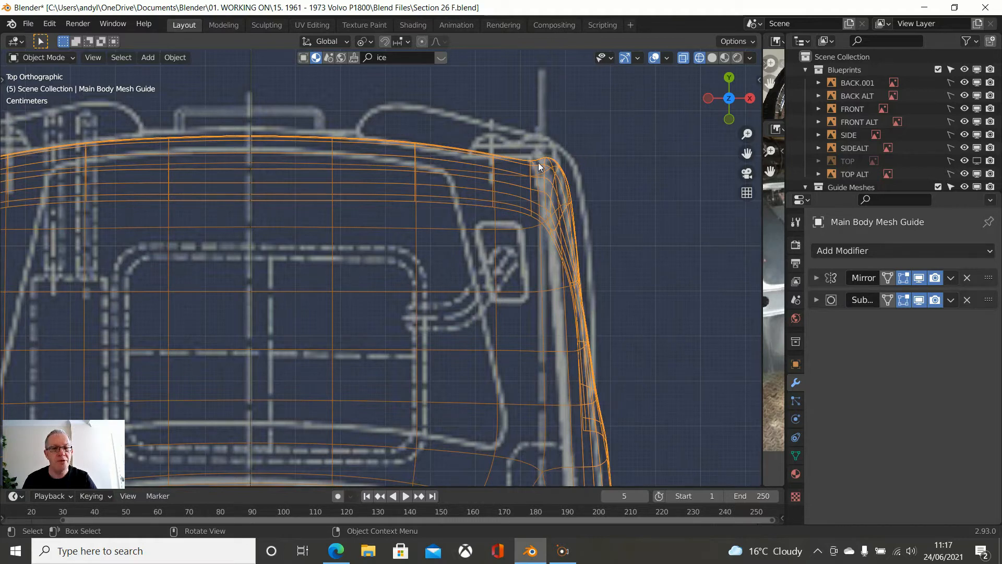
pyautogui.scroll(-2, 538, 161)
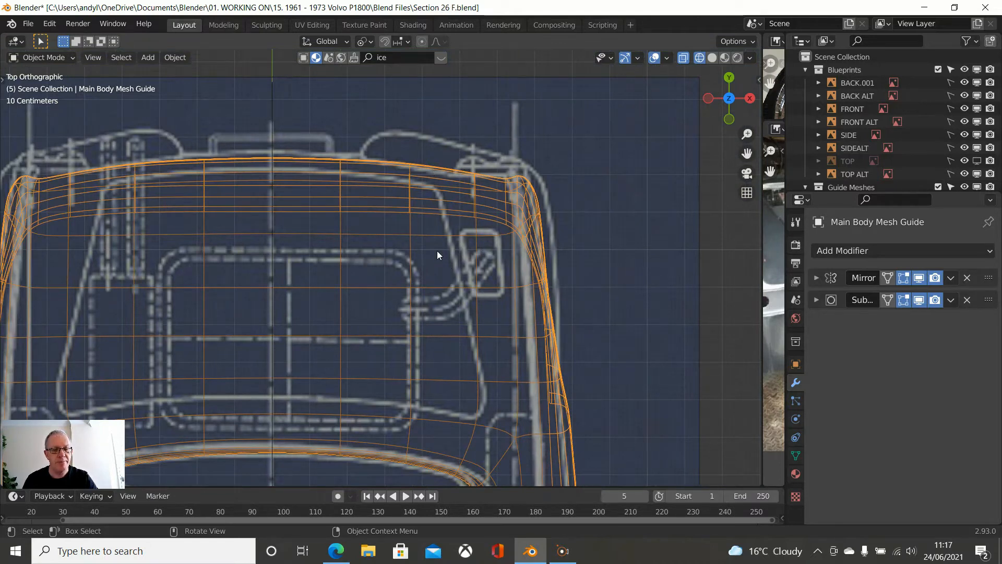
pyautogui.scroll(-1, 437, 251)
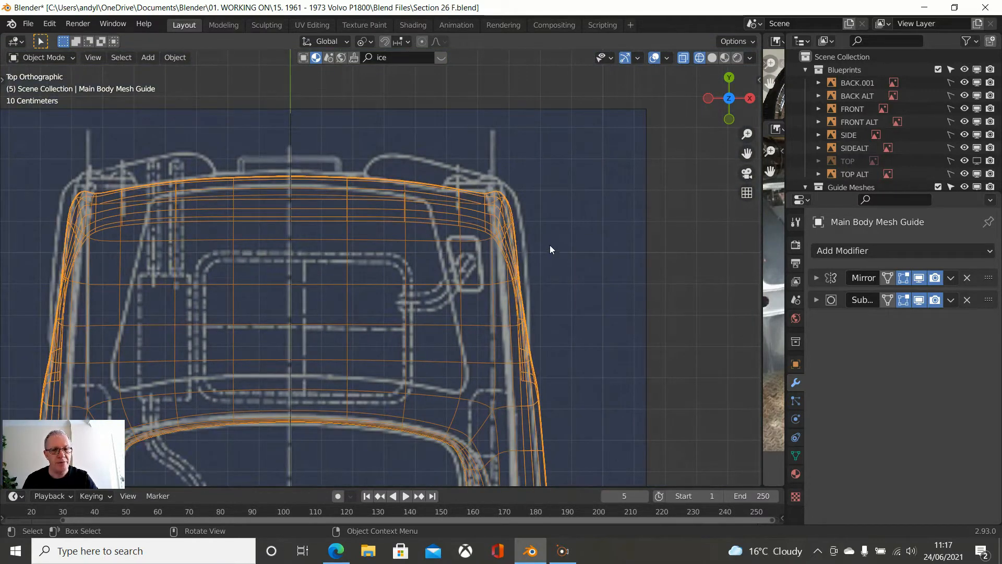
# - In Edit Mode with solid shading, add a centred lengthwise loop cut through the boot lid's third face column from the centreline
pyautogui.press('Tab')
pyautogui.press('z')
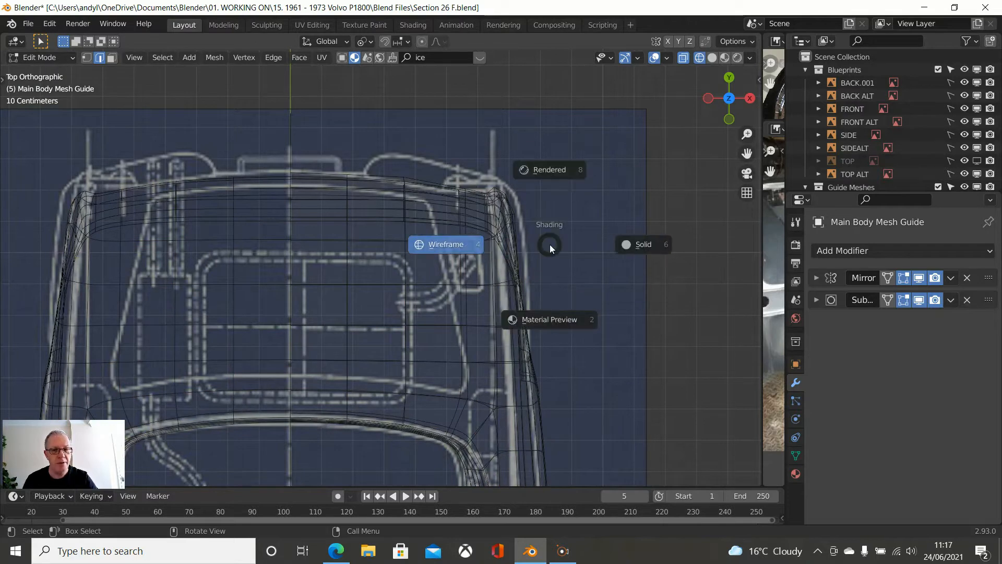
pyautogui.click(647, 240)
pyautogui.scroll(-2, 524, 240)
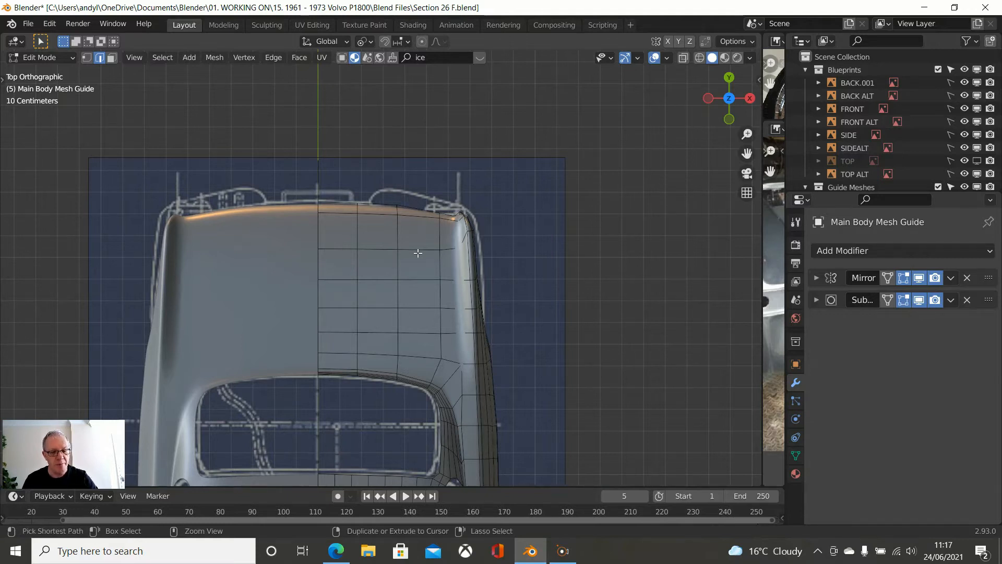
pyautogui.hotkey('ctrl', 'r')
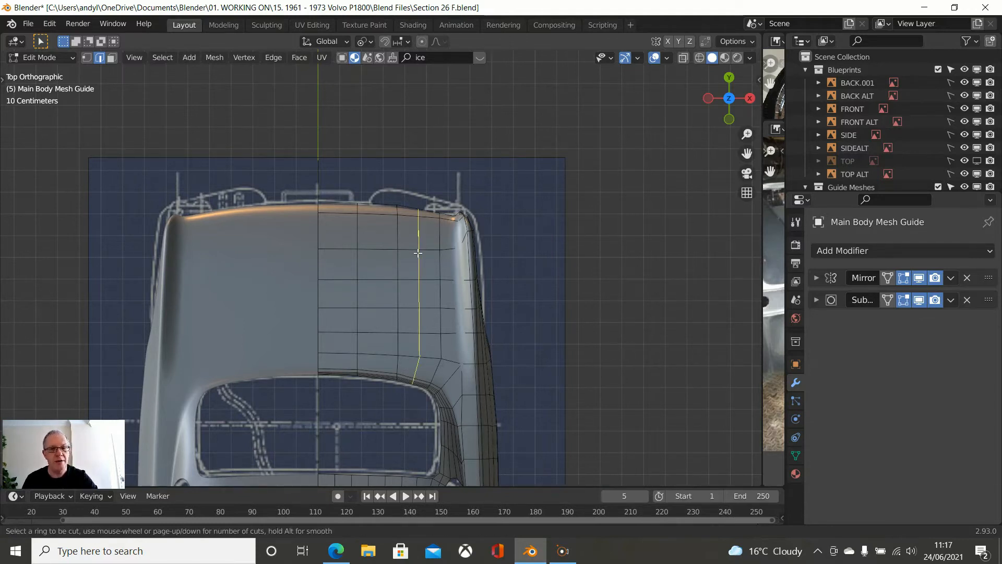
pyautogui.click(418, 252)
pyautogui.rightClick(417, 252)
# - Turn off the Subdivision modifier's viewport display and clear the edge selection on the body mesh
pyautogui.scroll(-2, 434, 258)
pyautogui.moveTo(433, 258); pyautogui.dragTo(356, 236, button='middle')
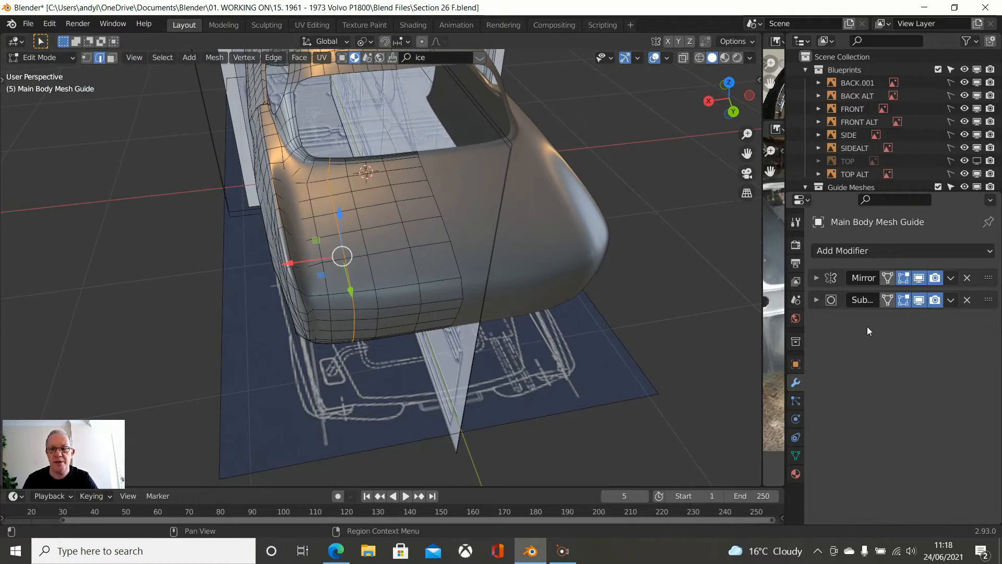
pyautogui.click(919, 300)
pyautogui.scroll(3, 419, 227)
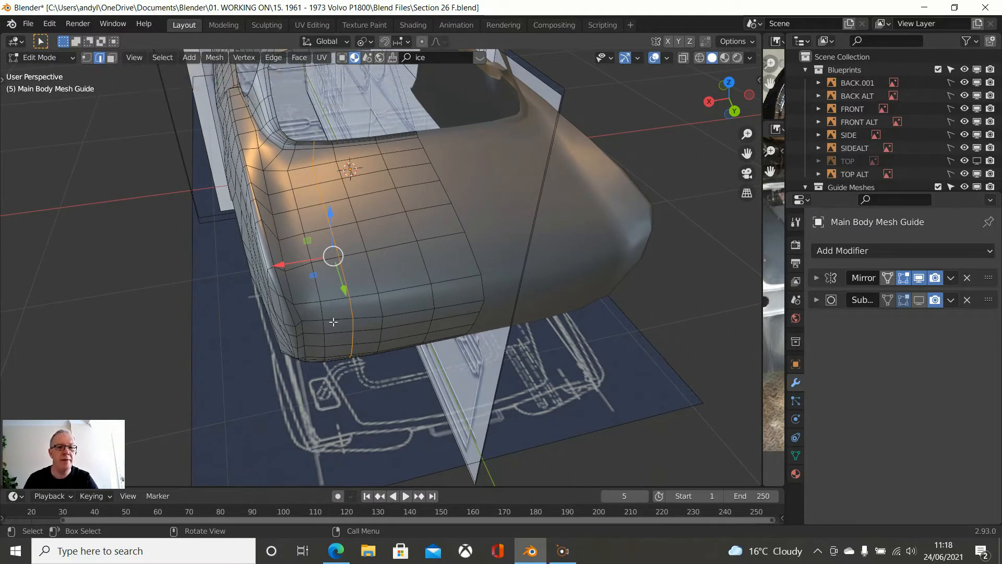
pyautogui.click(141, 237)
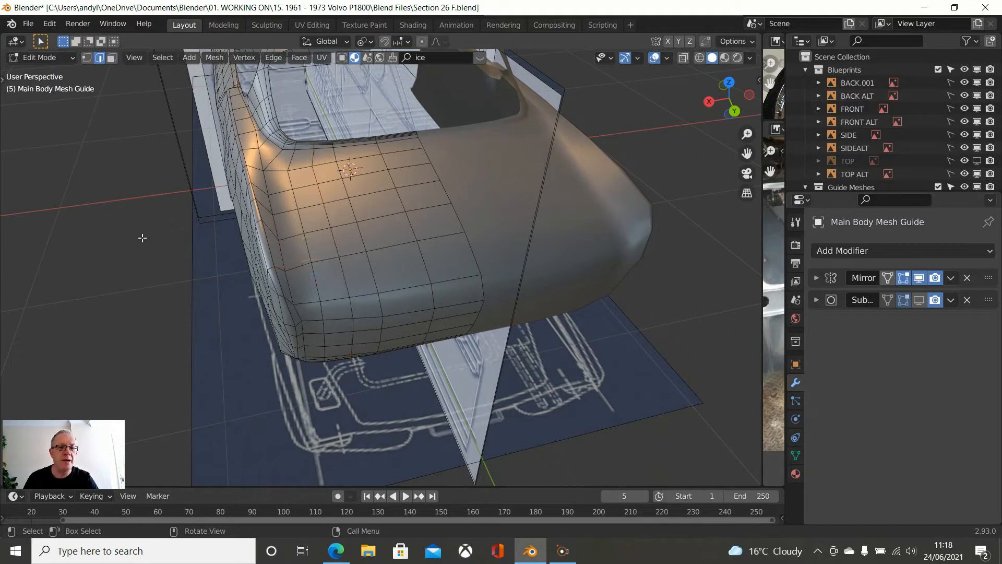
# - Select the five crosswise edge rows on top of the boot lid, from its outer column to the centreline
pyautogui.click(302, 167)
pyautogui.keyDown('ctrl'); pyautogui.click(407, 151); pyautogui.keyUp('ctrl')
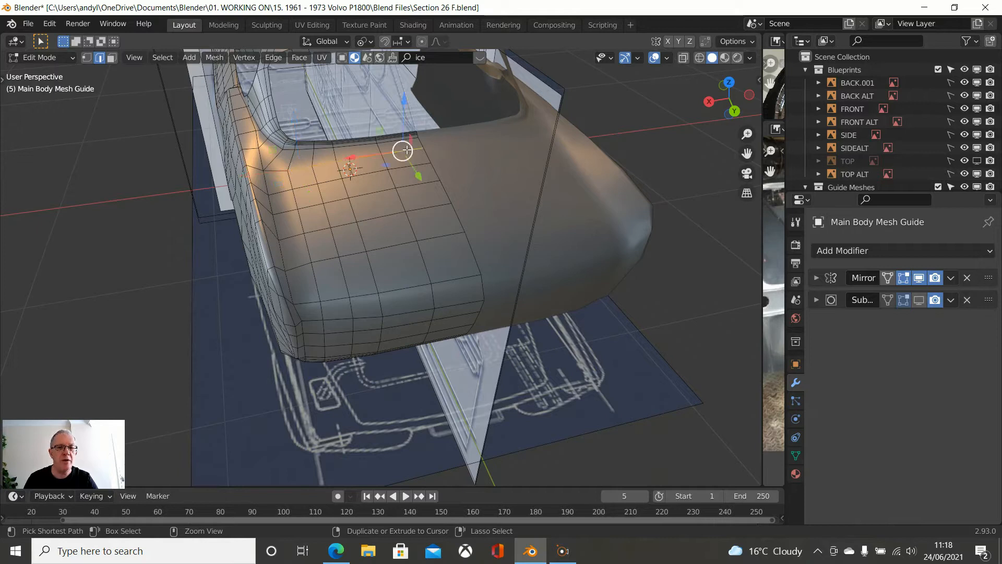
pyautogui.keyDown('alt'); pyautogui.click(305, 186); pyautogui.keyUp('alt')
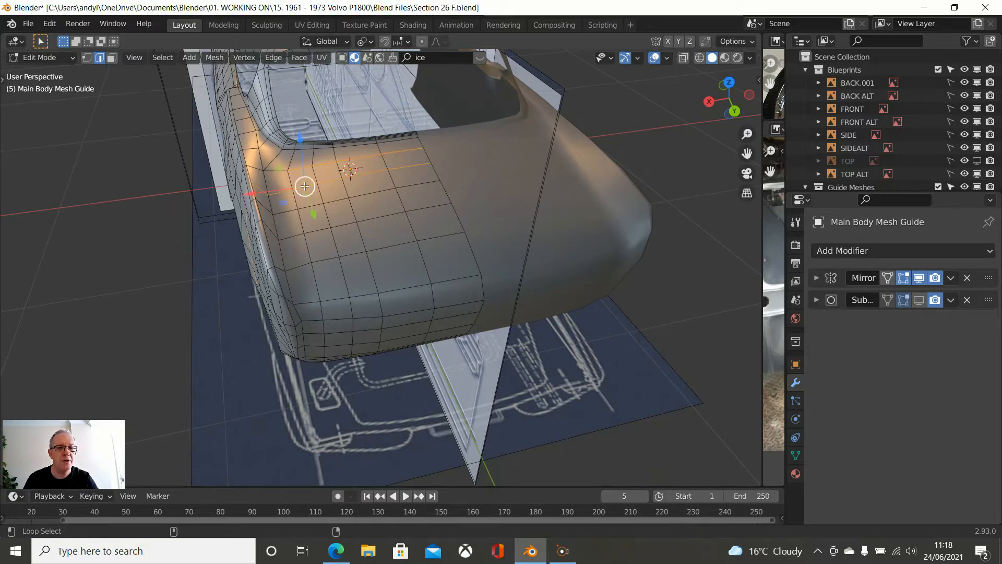
pyautogui.hotkey('ctrl', 'z')
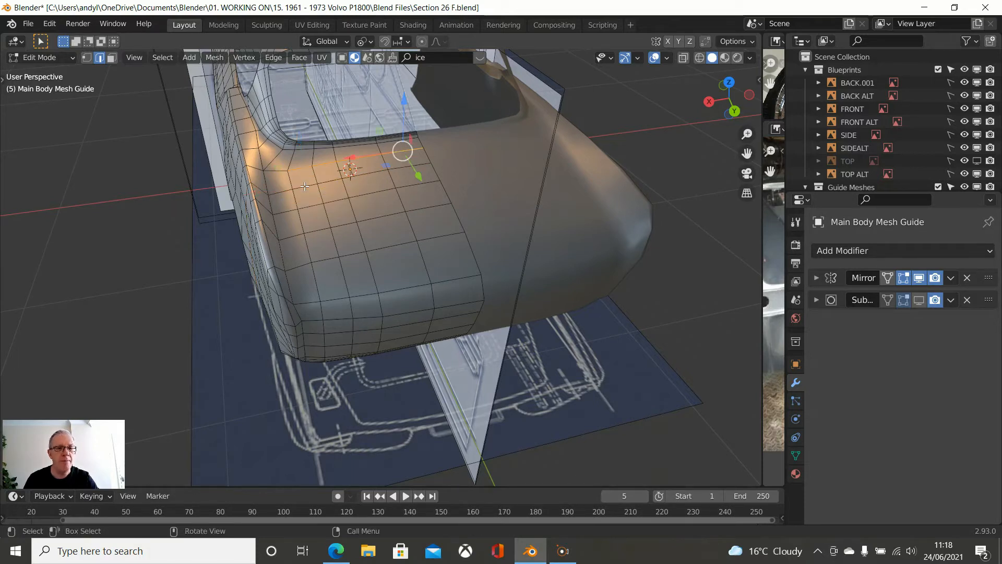
pyautogui.keyDown('shift'); pyautogui.click(304, 189); pyautogui.keyUp('shift')
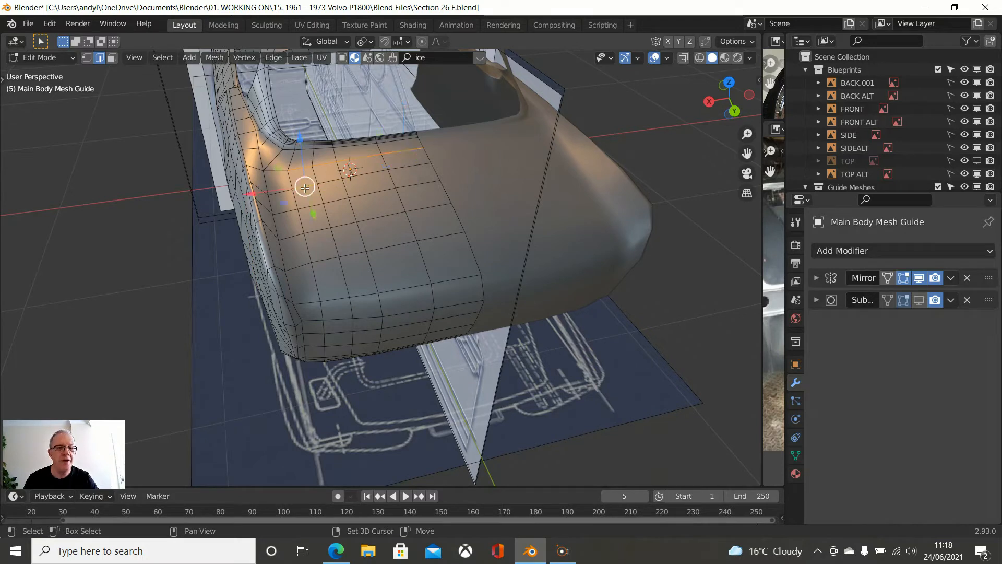
pyautogui.keyDown('ctrl'); pyautogui.click(400, 171); pyautogui.keyUp('ctrl')
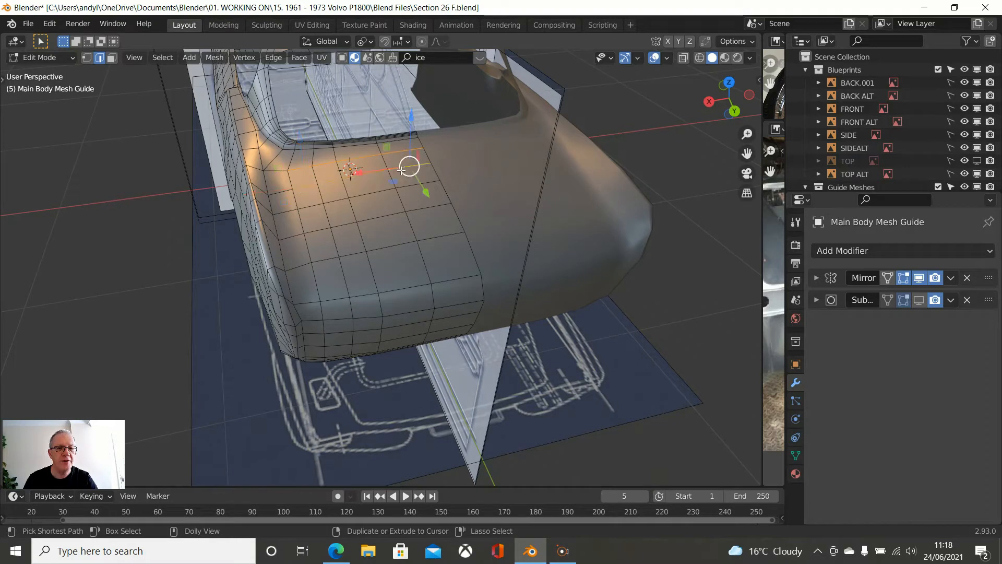
pyautogui.keyDown('shift'); pyautogui.click(312, 206); pyautogui.keyUp('shift')
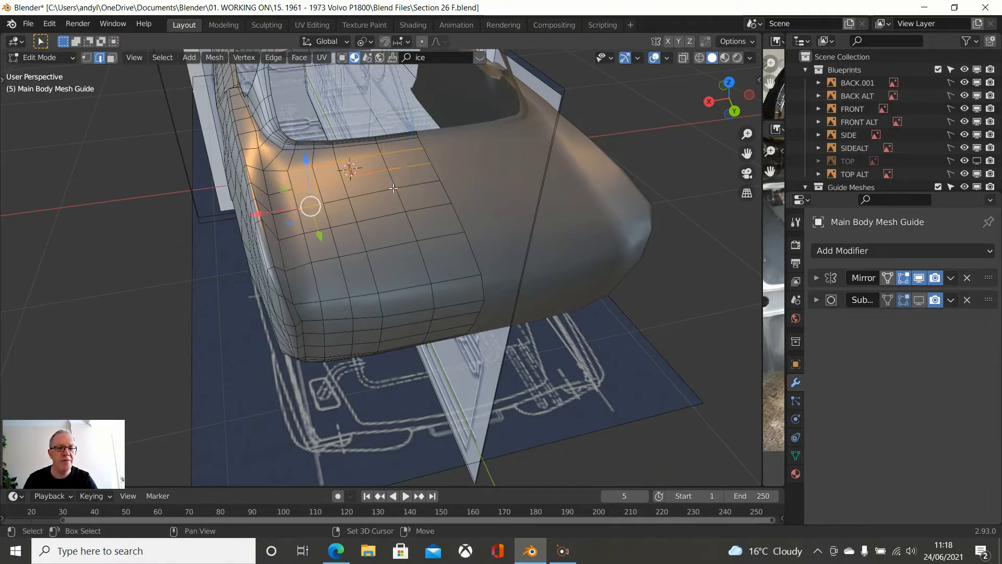
pyautogui.keyDown('ctrl'); pyautogui.click(409, 183); pyautogui.keyUp('ctrl')
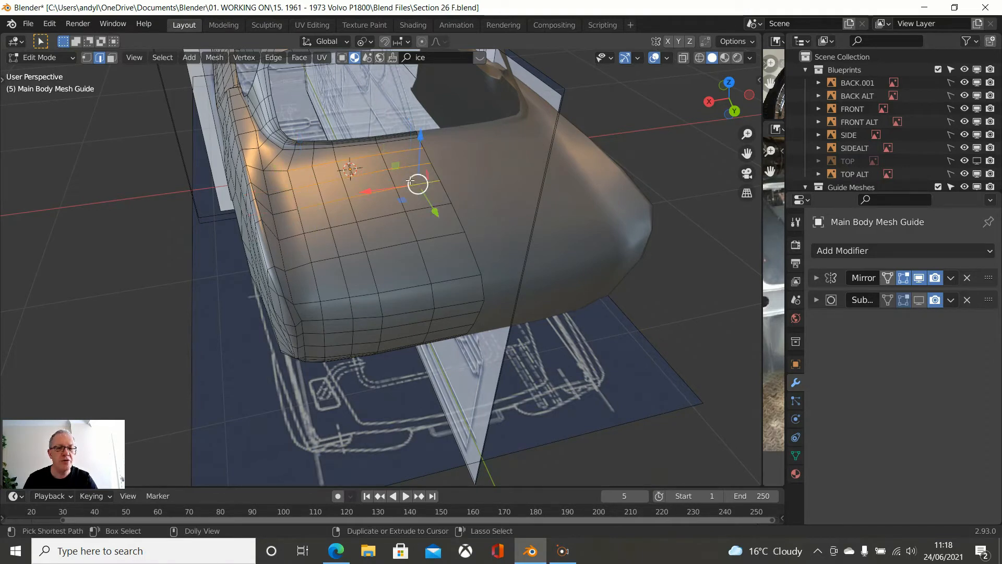
pyautogui.keyDown('ctrl'); pyautogui.click(321, 230); pyautogui.keyUp('ctrl')
pyautogui.keyDown('ctrl'); pyautogui.click(412, 210); pyautogui.keyUp('ctrl')
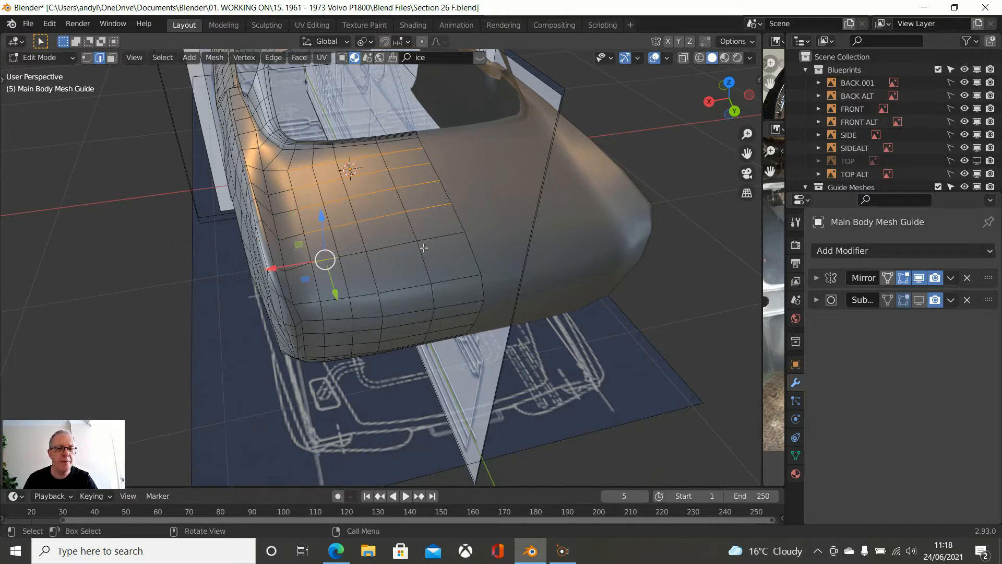
pyautogui.keyDown('ctrl'); pyautogui.click(440, 236); pyautogui.keyUp('ctrl')
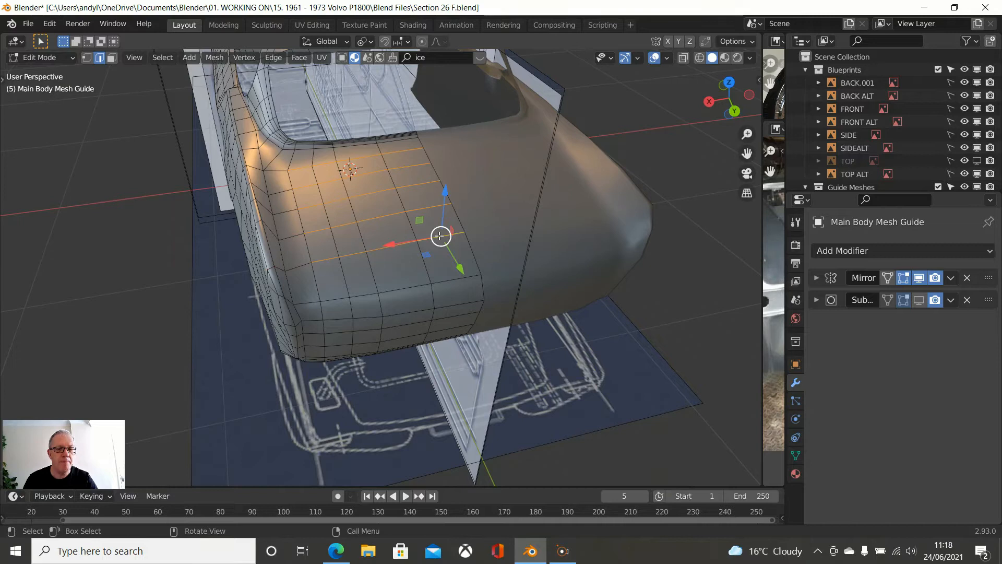
# - Add the three uppermost crosswise edge rows of the rear panel to the selection, from the boot's outer column to the centreline
pyautogui.moveTo(440, 236); pyautogui.dragTo(439, 186, button='middle')
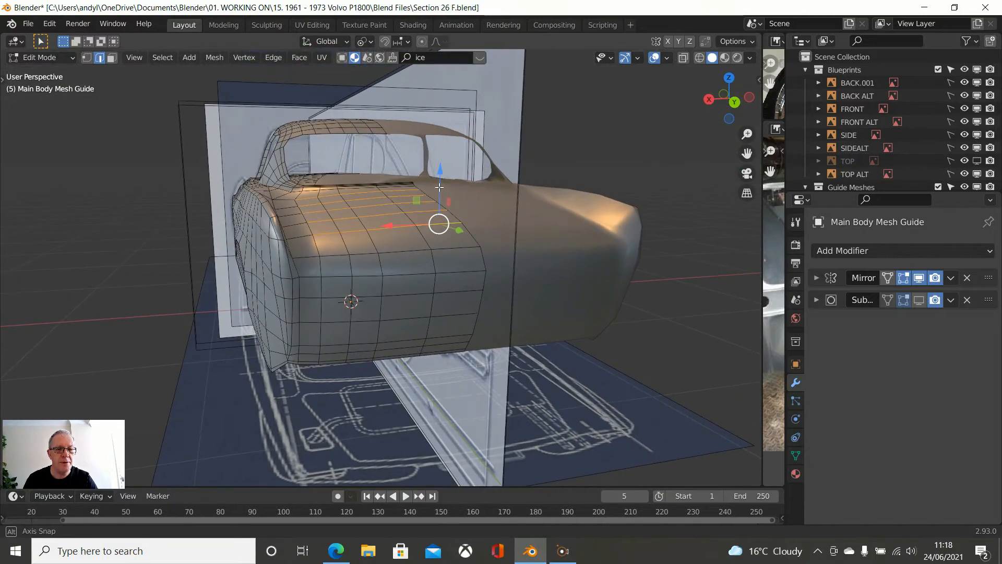
pyautogui.scroll(1, 440, 187)
pyautogui.keyDown('shift'); pyautogui.click(333, 252); pyautogui.keyUp('shift')
pyautogui.keyDown('ctrl'); pyautogui.click(475, 243); pyautogui.keyUp('ctrl')
pyautogui.keyDown('ctrl'); pyautogui.click(479, 274); pyautogui.keyUp('ctrl')
pyautogui.keyDown('shift'); pyautogui.click(326, 304); pyautogui.keyUp('shift')
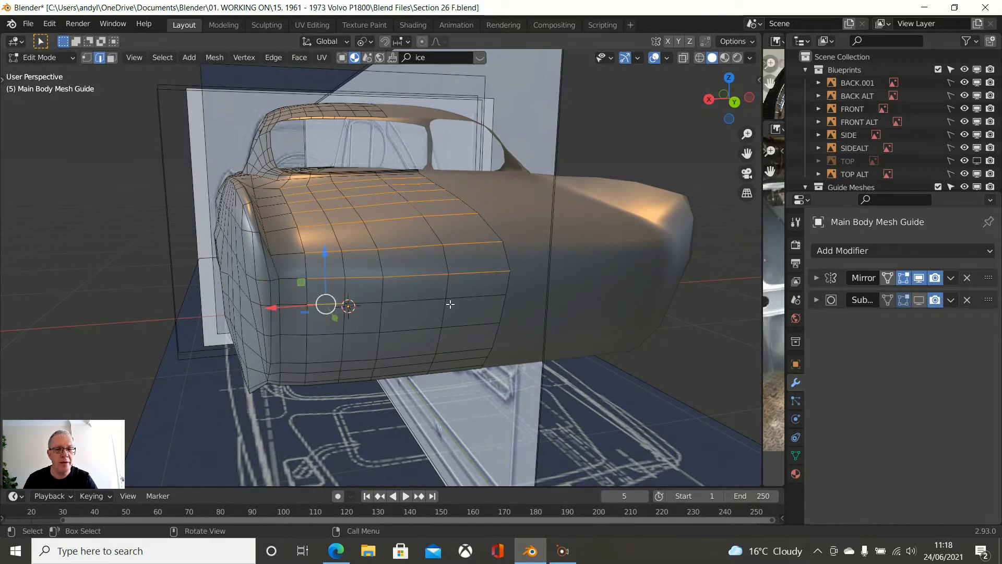
pyautogui.keyDown('ctrl'); pyautogui.click(475, 297); pyautogui.keyUp('ctrl')
pyautogui.moveTo(476, 293); pyautogui.dragTo(461, 255, button='middle')
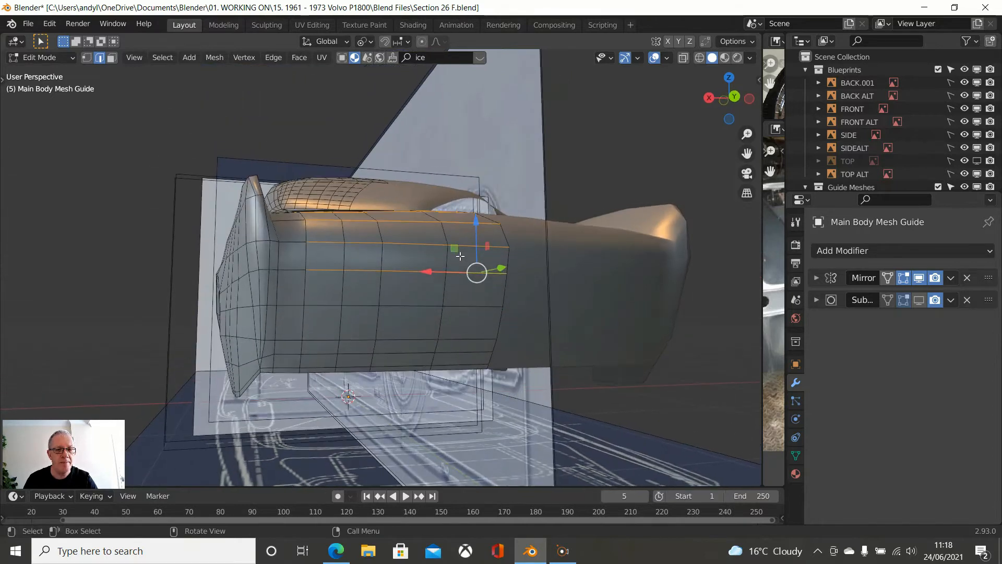
# - Add the next four crosswise edge rows down the rear panel to the selection, from the same outer column to the centreline
pyautogui.keyDown('shift'); pyautogui.click(325, 300); pyautogui.keyUp('shift')
pyautogui.keyDown('ctrl'); pyautogui.click(453, 307); pyautogui.keyUp('ctrl')
pyautogui.keyDown('shift'); pyautogui.click(332, 338); pyautogui.keyUp('shift')
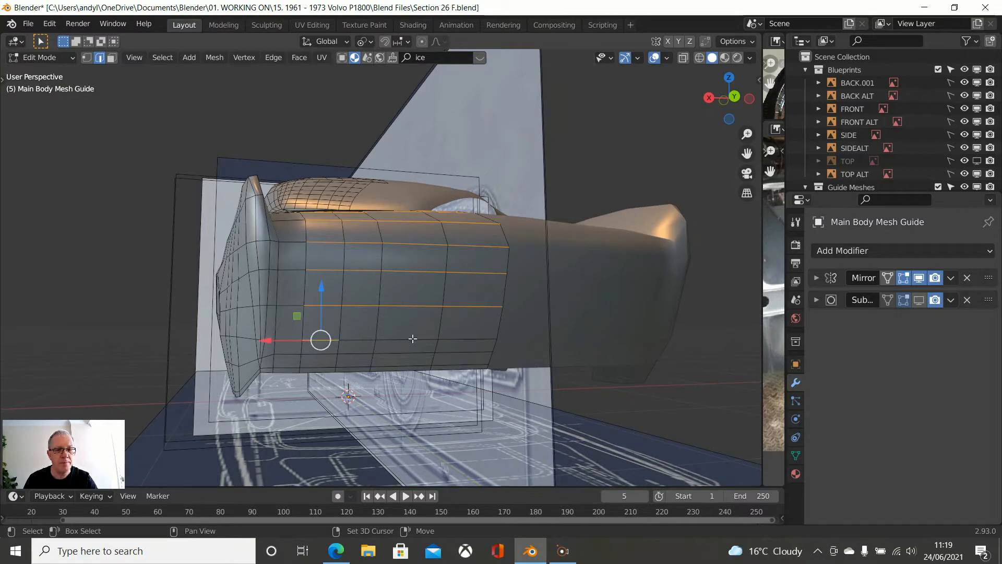
pyautogui.keyDown('ctrl'); pyautogui.click(453, 338); pyautogui.keyUp('ctrl')
pyautogui.keyDown('shift'); pyautogui.click(328, 354); pyautogui.keyUp('shift')
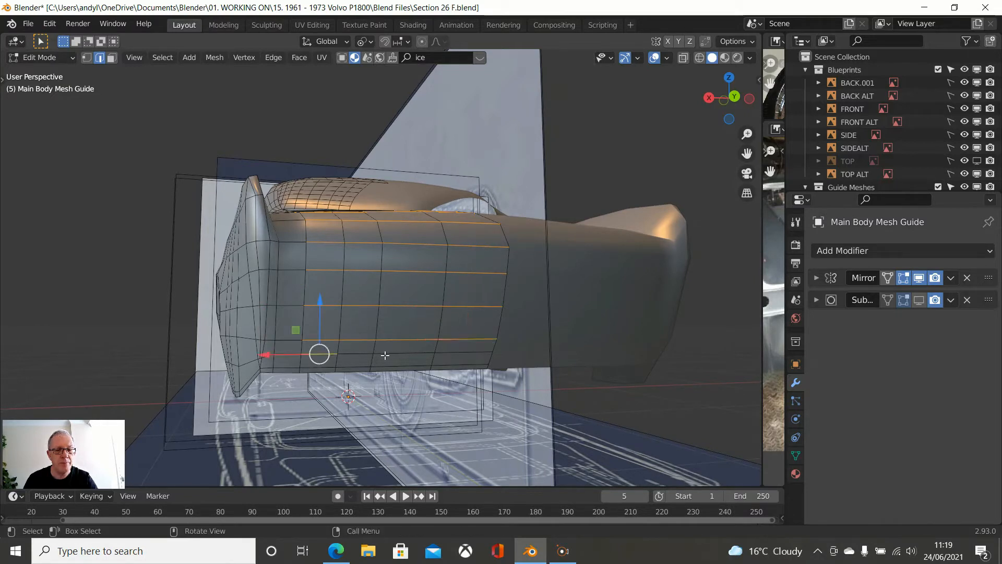
pyautogui.keyDown('ctrl'); pyautogui.click(447, 348); pyautogui.keyUp('ctrl')
pyautogui.moveTo(447, 348); pyautogui.dragTo(300, 341, button='middle')
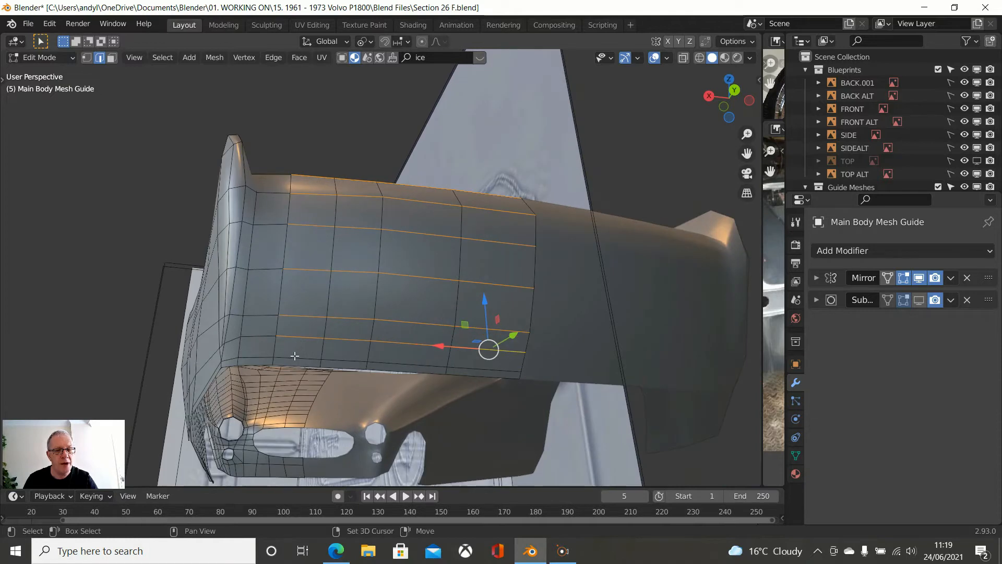
pyautogui.keyDown('shift'); pyautogui.click(295, 358); pyautogui.keyUp('shift')
pyautogui.keyDown('ctrl'); pyautogui.click(477, 367); pyautogui.keyUp('ctrl')
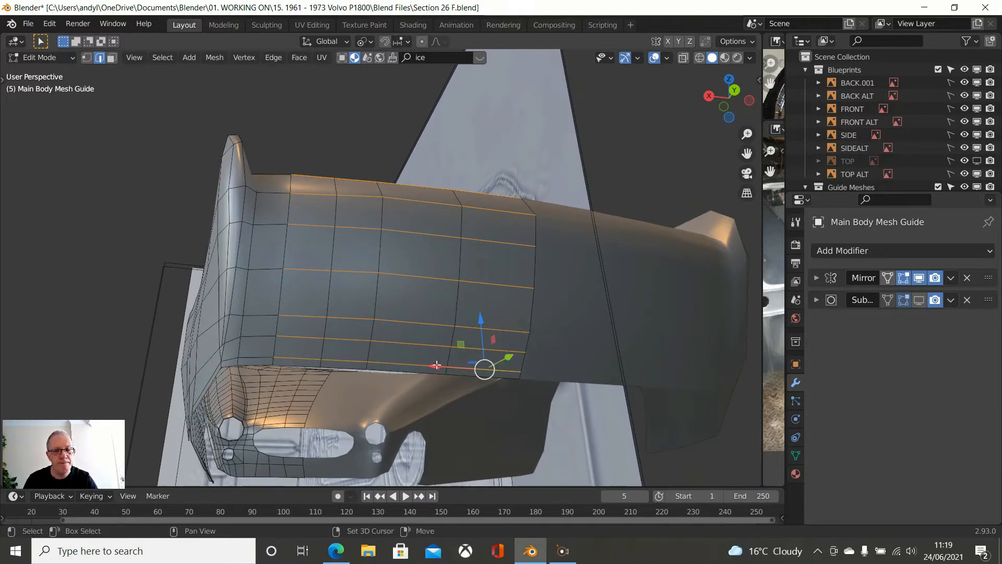
pyautogui.keyDown('shift'); pyautogui.click(293, 369); pyautogui.keyUp('shift')
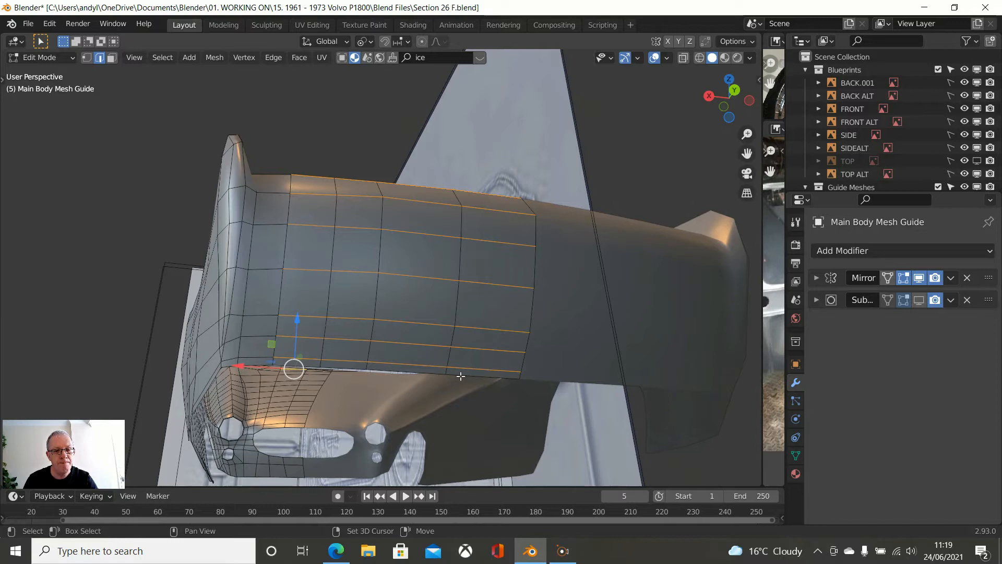
pyautogui.keyDown('shift'); pyautogui.click(483, 371); pyautogui.keyUp('shift')
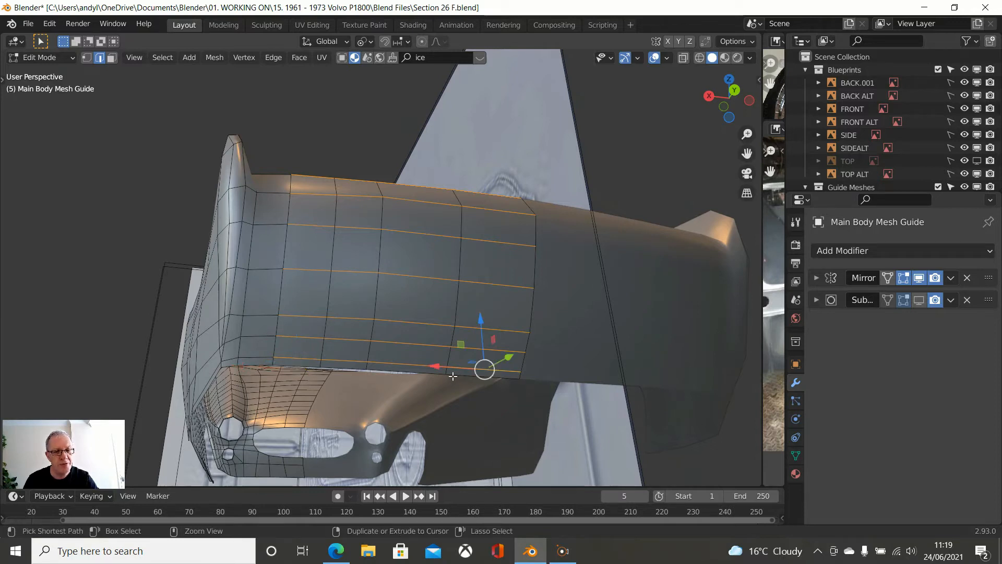
pyautogui.scroll(1, 309, 373)
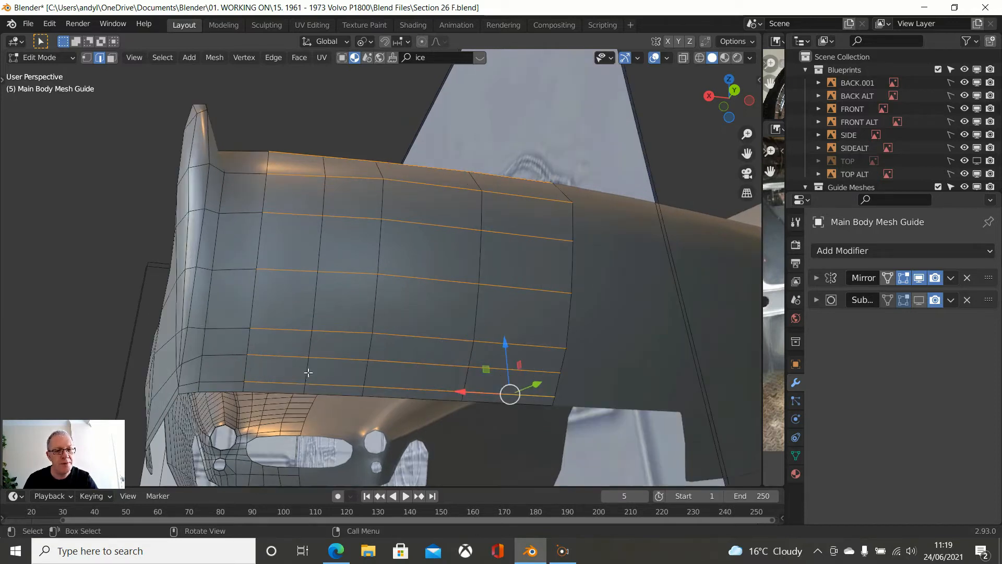
pyautogui.keyDown('ctrl'); pyautogui.click(278, 392); pyautogui.keyUp('ctrl')
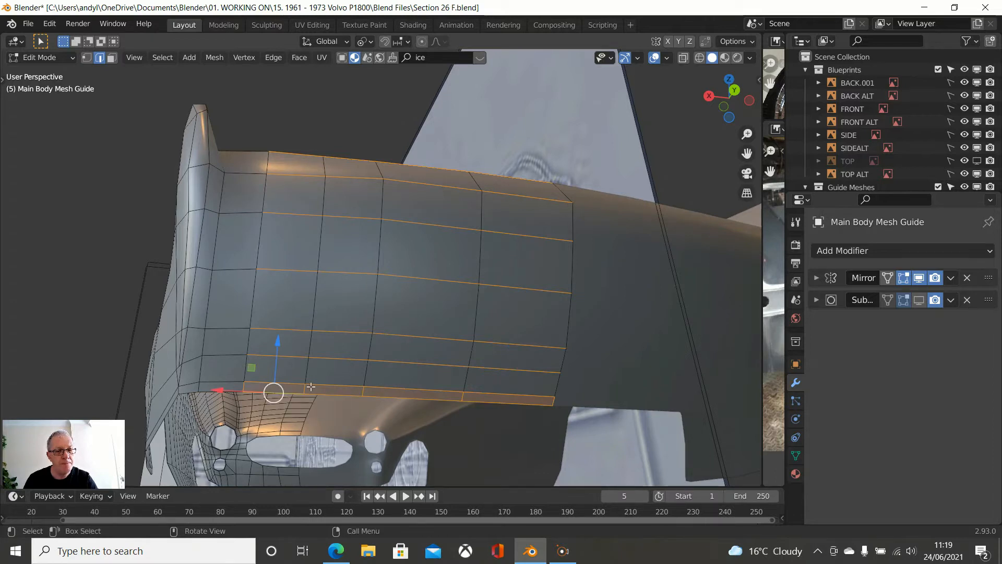
pyautogui.hotkey('ctrl', 'z')
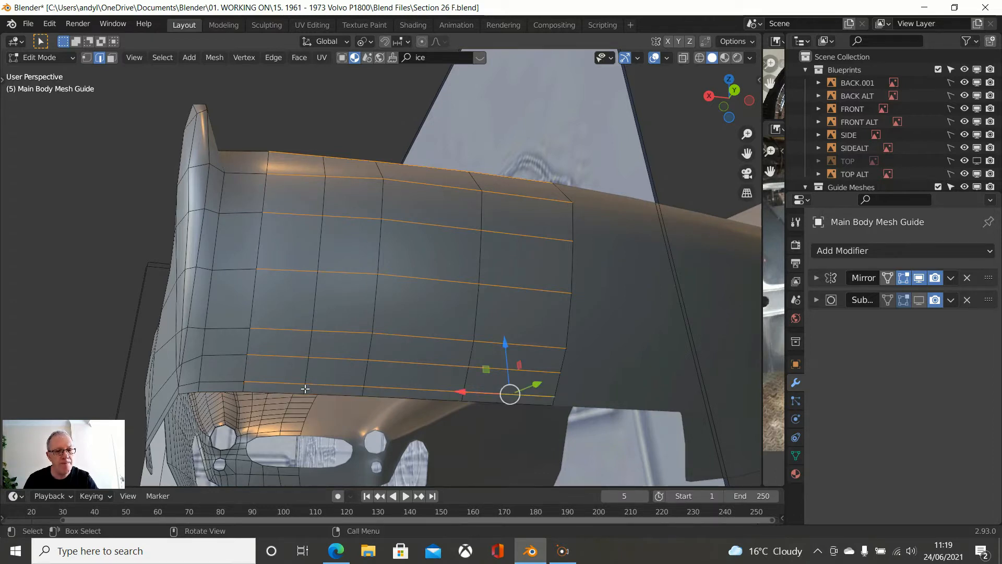
# - Add the rear panel's bottom edge row to the selection and even out all selected rows with LoopTools Space
pyautogui.keyDown('shift'); pyautogui.click(288, 392); pyautogui.keyUp('shift')
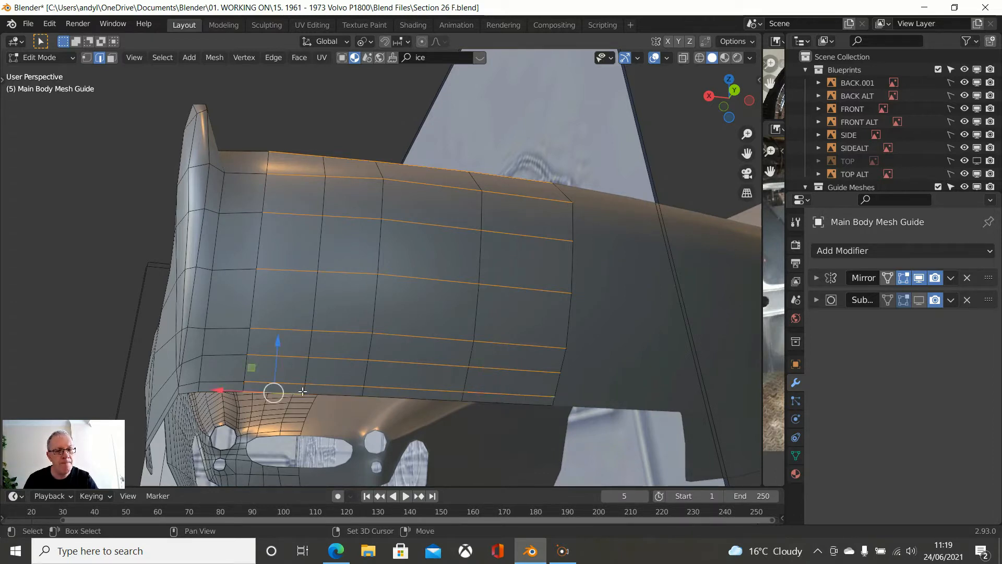
pyautogui.keyDown('ctrl'); pyautogui.click(490, 400); pyautogui.keyUp('ctrl')
pyautogui.scroll(-4, 490, 397)
pyautogui.moveTo(496, 375); pyautogui.dragTo(583, 303, button='middle')
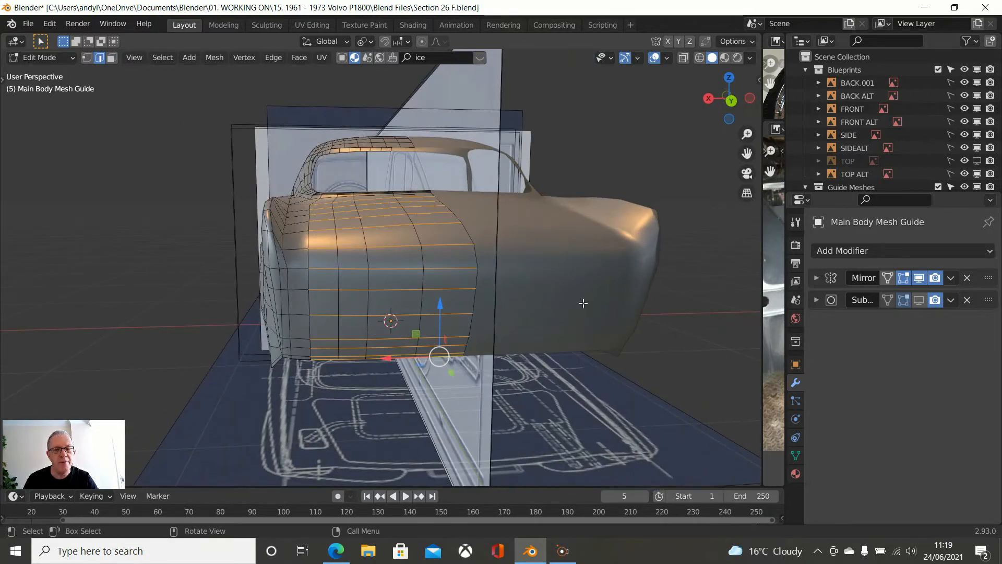
pyautogui.rightClick(607, 162)
pyautogui.moveTo(589, 99)
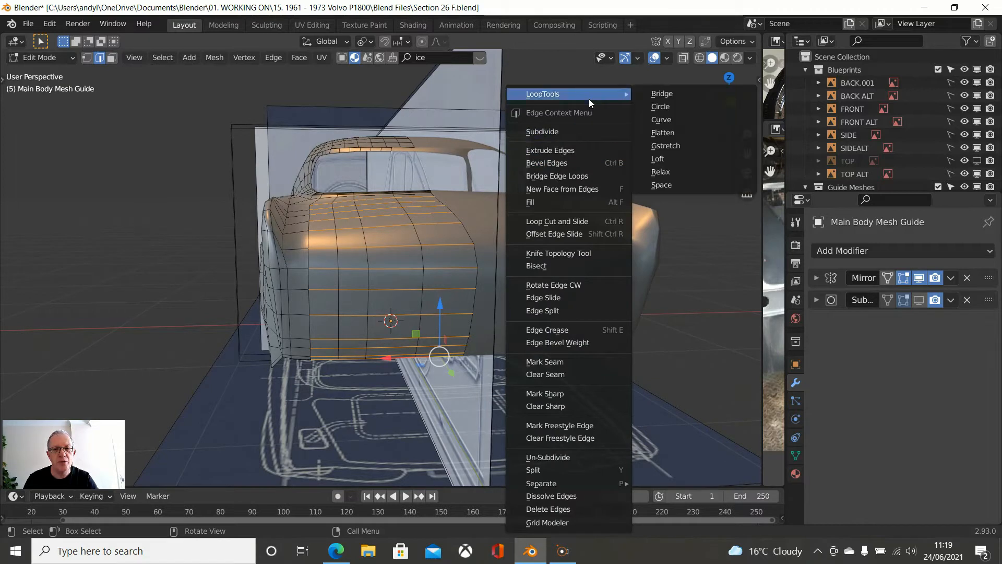
pyautogui.click(637, 188)
# - Select the crosswise edge row just below the rear window, from its corner to the centreline, and even it out with LoopTools Space
pyautogui.moveTo(561, 213); pyautogui.dragTo(537, 297, button='middle')
pyautogui.scroll(1, 389, 170)
pyautogui.scroll(1, 387, 165)
pyautogui.moveTo(417, 156); pyautogui.dragTo(421, 143, button='middle')
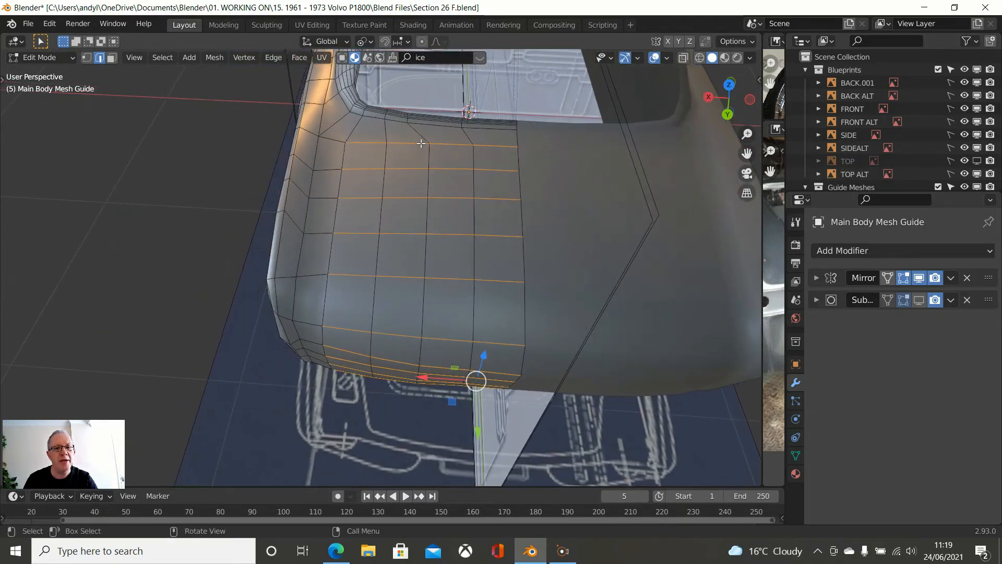
pyautogui.click(376, 122)
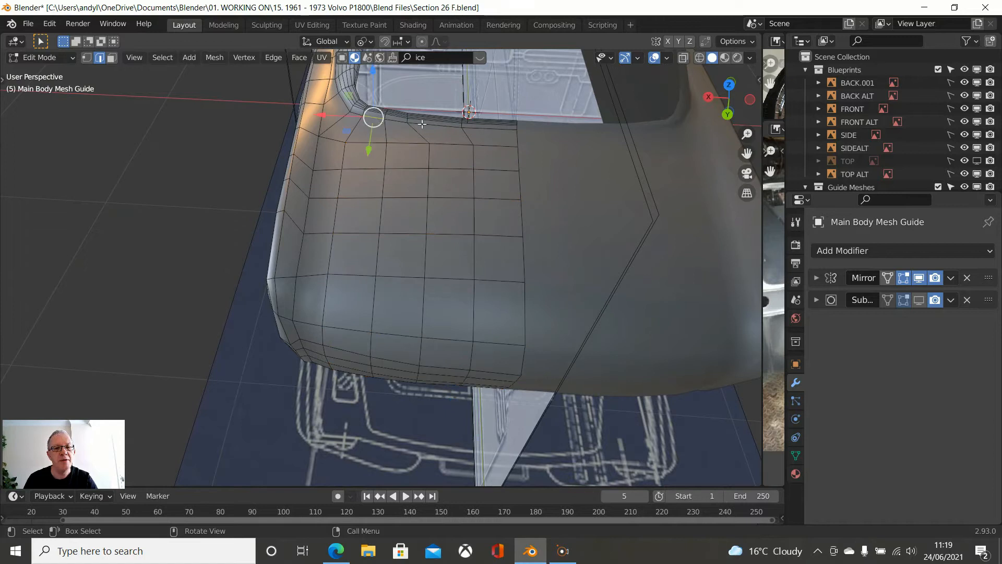
pyautogui.keyDown('ctrl'); pyautogui.click(496, 132); pyautogui.keyUp('ctrl')
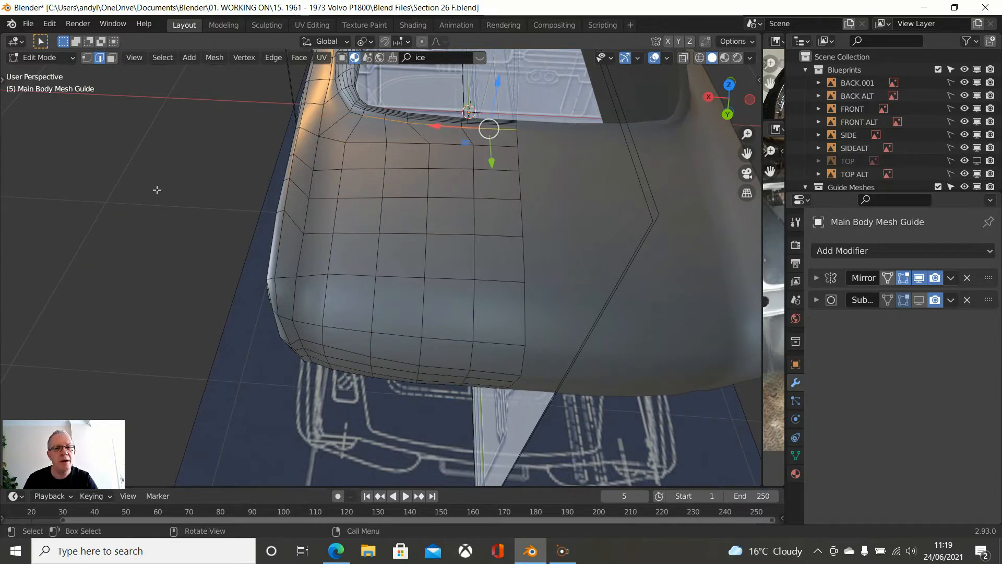
pyautogui.rightClick(103, 190)
pyautogui.moveTo(96, 99)
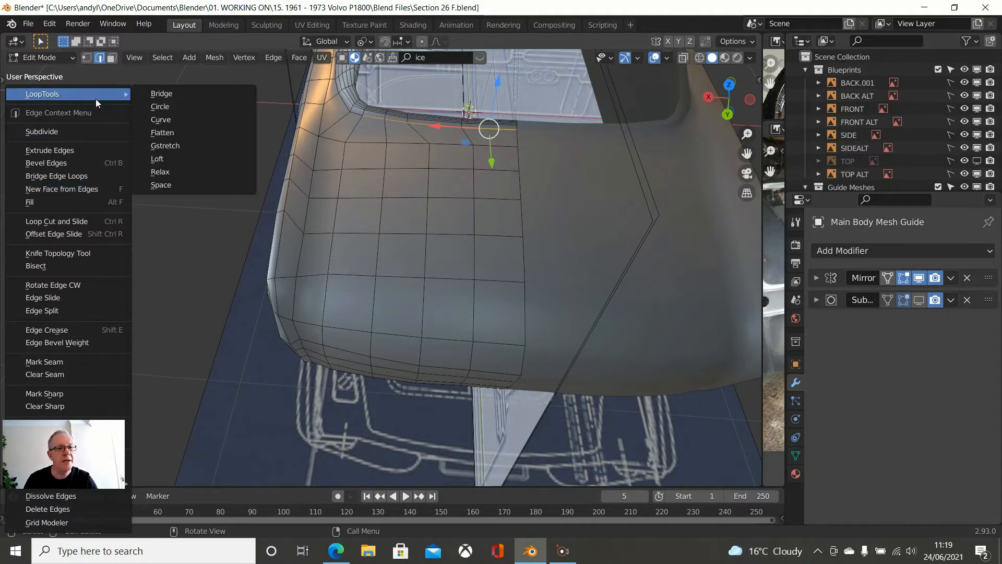
pyautogui.click(181, 181)
# - Add the next edge row towards the rear window opening to the selection, plus the outermost edge of the row above it
pyautogui.keyDown('shift'); pyautogui.moveTo(368, 122); pyautogui.dragTo(350, 212, button='middle'); pyautogui.keyUp('shift')
pyautogui.scroll(1, 384, 126)
pyautogui.scroll(2, 369, 155)
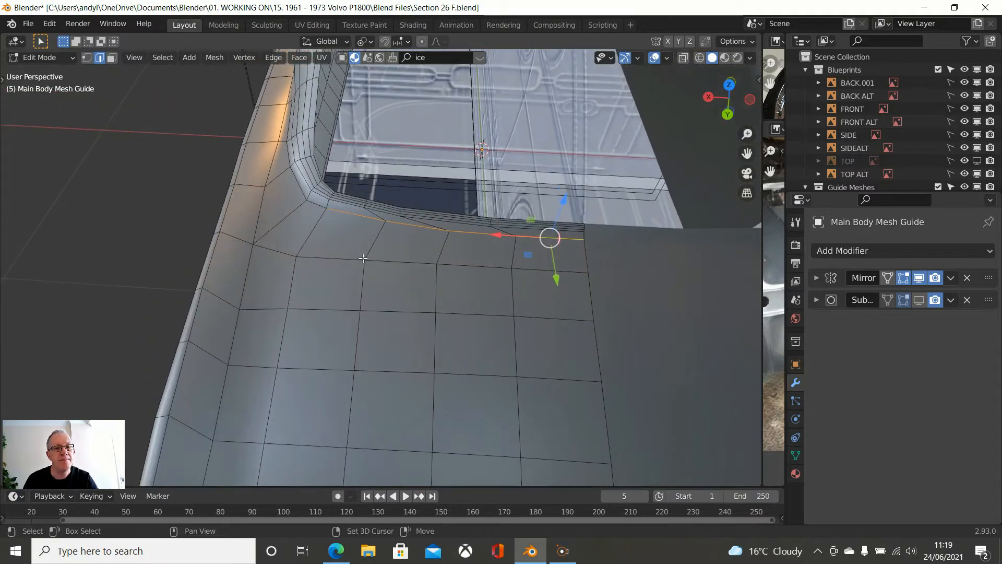
pyautogui.scroll(2, 349, 210)
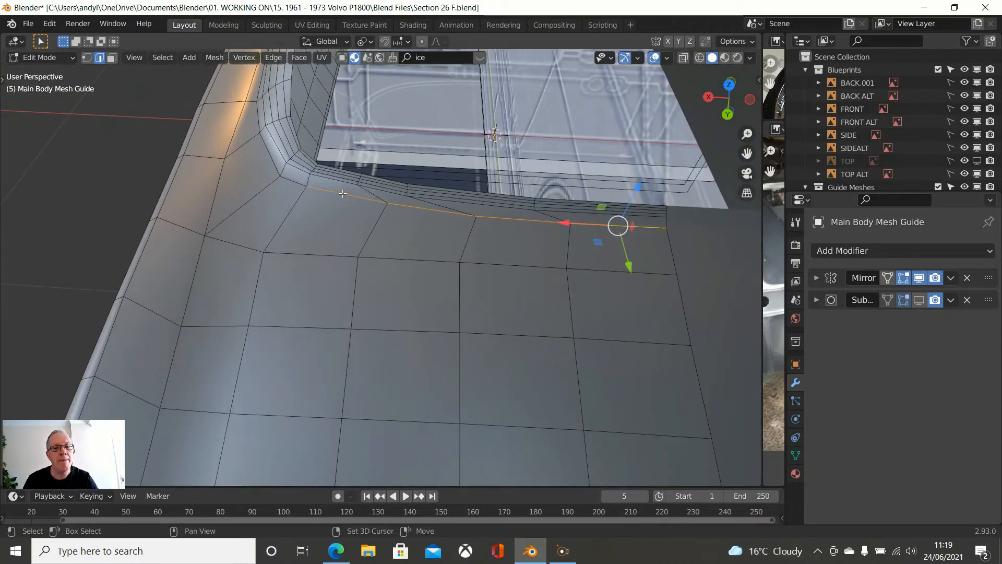
pyautogui.keyDown('shift'); pyautogui.click(334, 180); pyautogui.keyUp('shift')
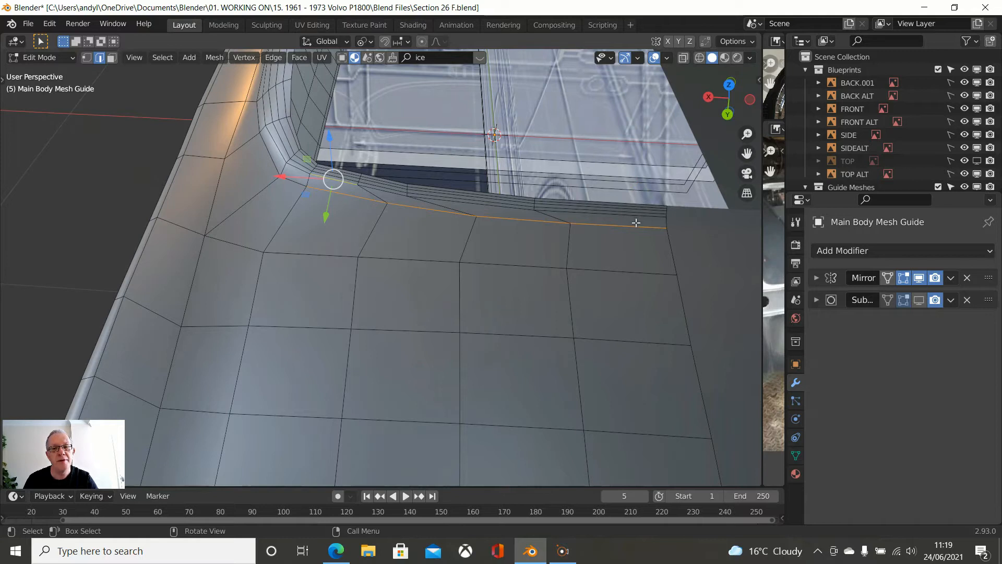
pyautogui.keyDown('ctrl'); pyautogui.click(622, 218); pyautogui.keyUp('ctrl')
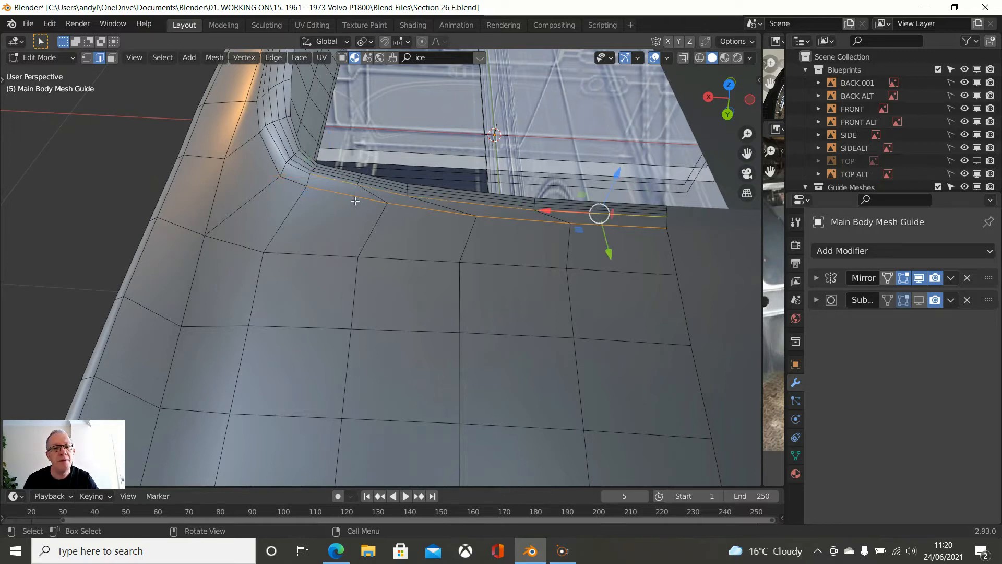
pyautogui.keyDown('ctrl'); pyautogui.click(334, 176); pyautogui.keyUp('ctrl')
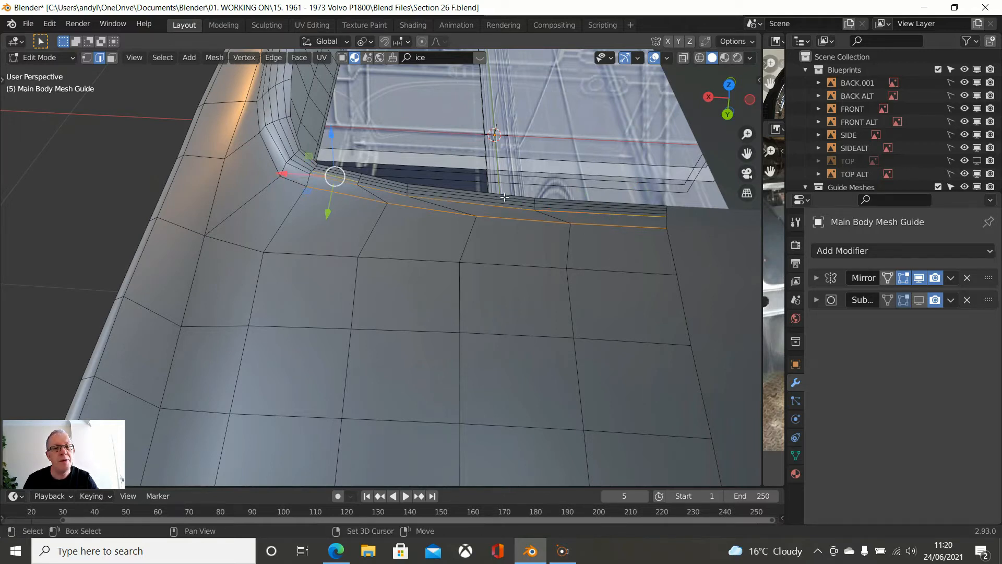
pyautogui.keyDown('ctrl'); pyautogui.click(587, 207); pyautogui.keyUp('ctrl')
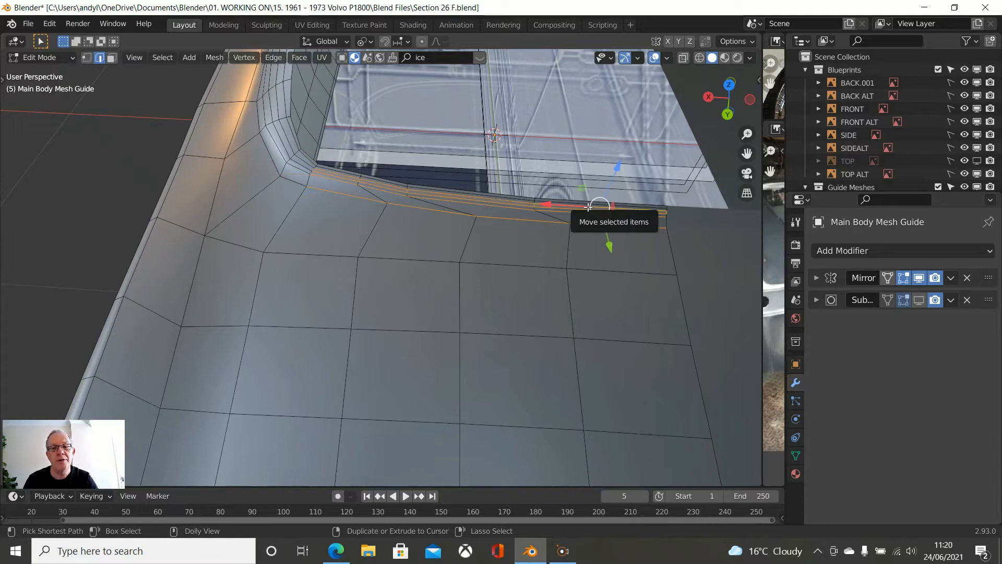
pyautogui.keyDown('ctrl'); pyautogui.click(447, 184); pyautogui.keyUp('ctrl')
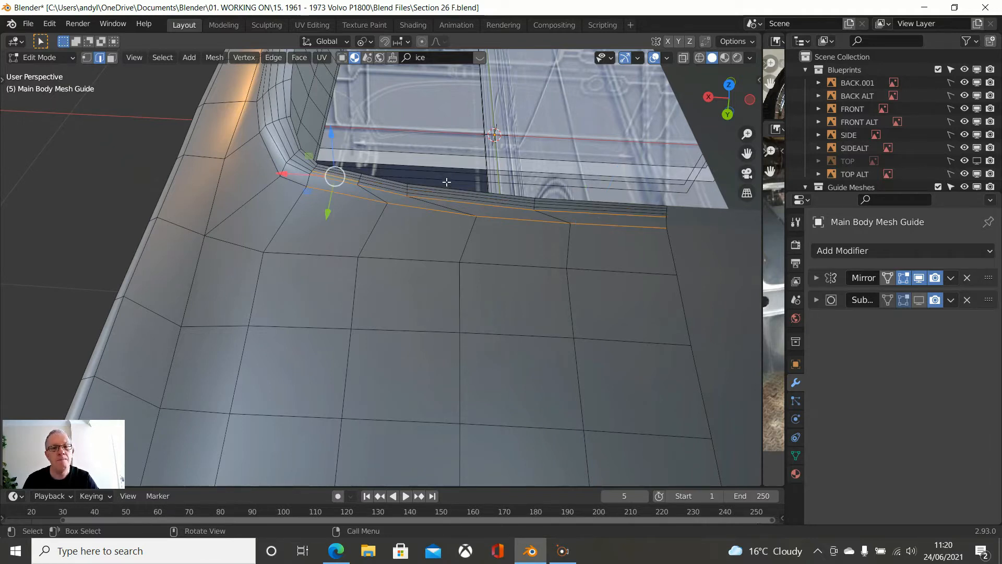
pyautogui.scroll(3, 448, 184)
pyautogui.moveTo(447, 184); pyautogui.dragTo(403, 270, button='middle')
pyautogui.scroll(-1, 616, 212)
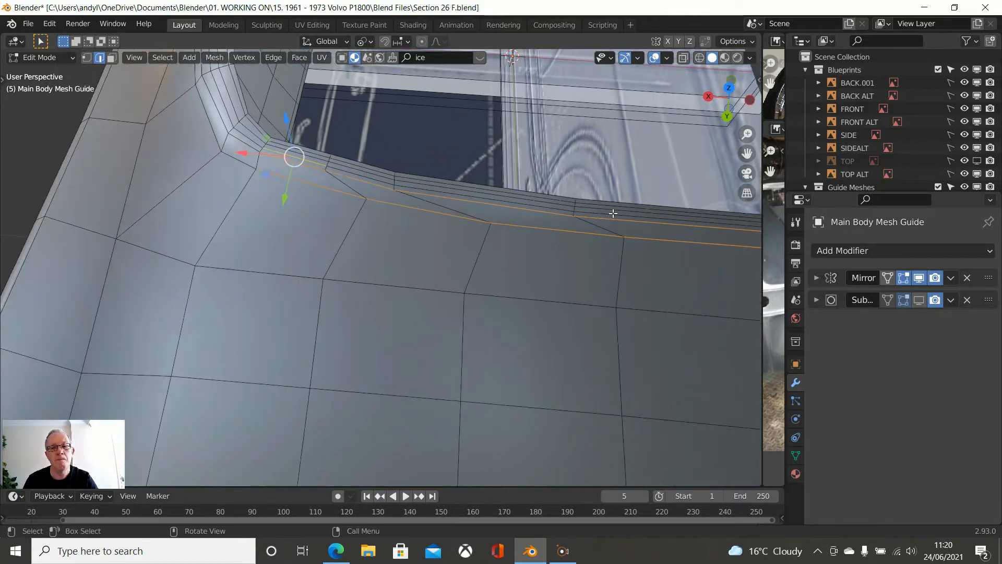
pyautogui.keyDown('shift'); pyautogui.moveTo(625, 222); pyautogui.dragTo(546, 225, button='middle'); pyautogui.keyUp('shift')
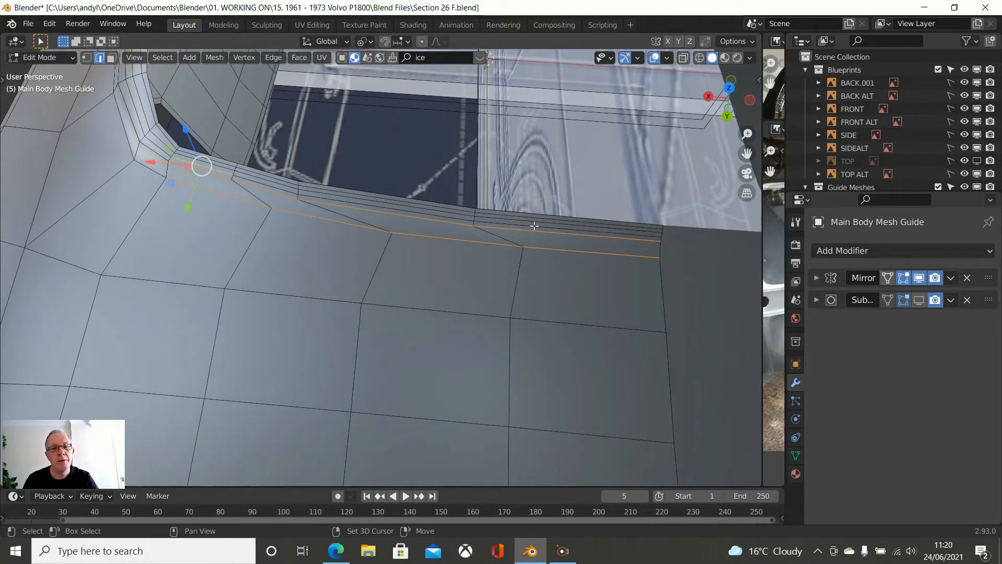
pyautogui.keyDown('ctrl'); pyautogui.click(545, 224); pyautogui.keyUp('ctrl')
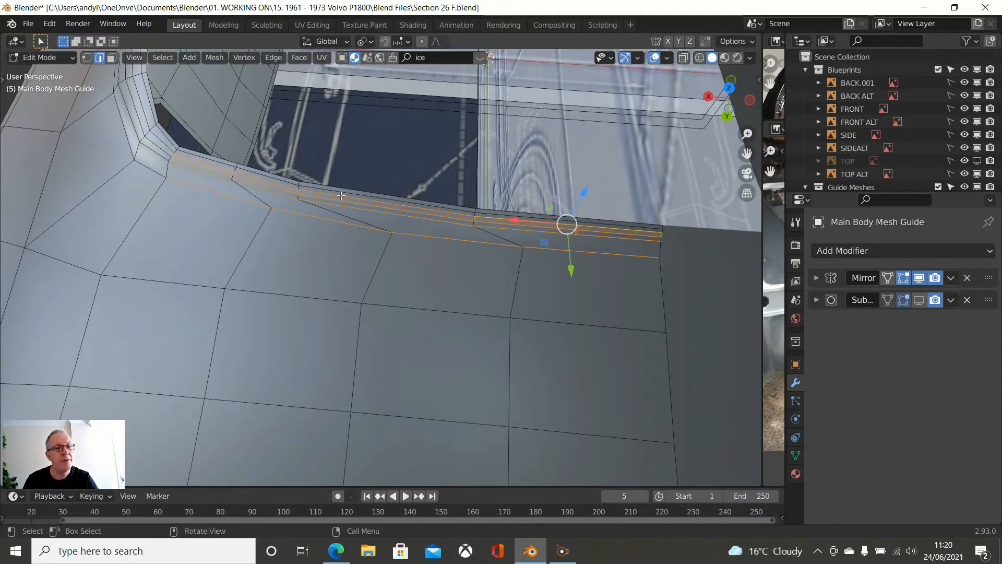
pyautogui.hotkey('ctrl', 'z')
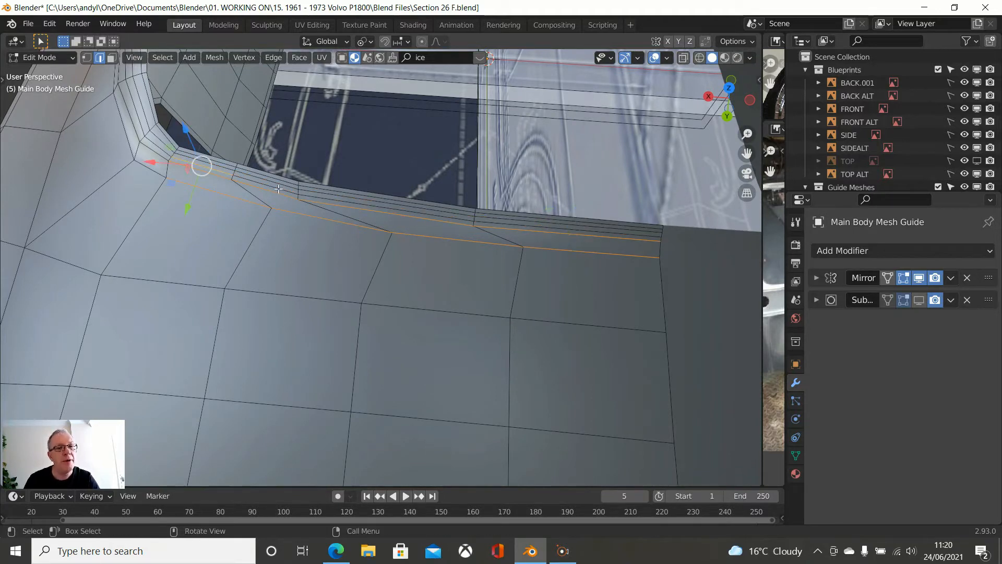
# - Add the remaining edge rows up to the rear window opening to the selection, each from the window corner to the centreline
pyautogui.keyDown('alt'); pyautogui.keyDown('shift'); pyautogui.click(519, 223); pyautogui.keyUp('shift'); pyautogui.keyUp('alt')
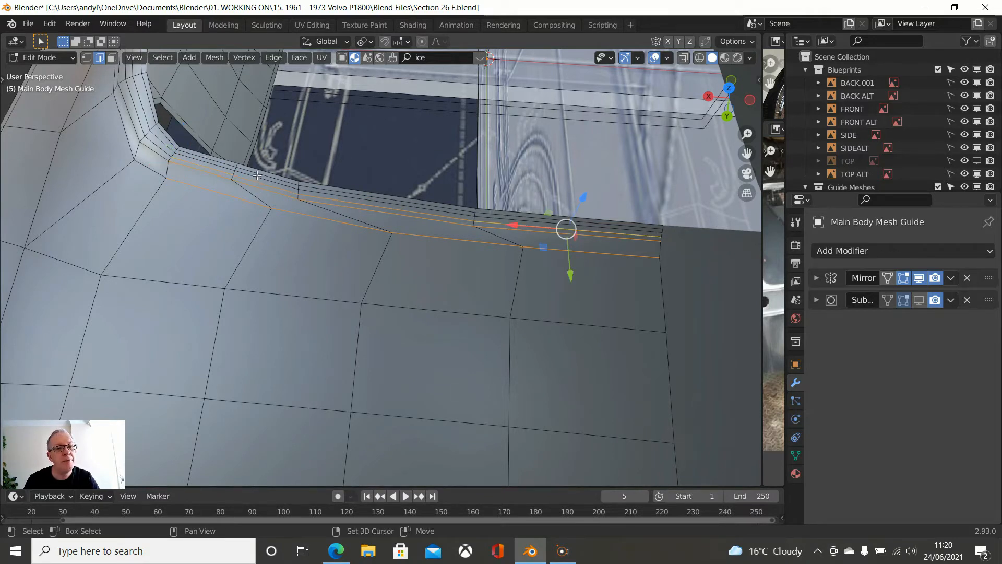
pyautogui.keyDown('shift'); pyautogui.click(208, 164); pyautogui.keyUp('shift')
pyautogui.scroll(2, 272, 144)
pyautogui.keyDown('ctrl'); pyautogui.click(638, 208); pyautogui.keyUp('ctrl')
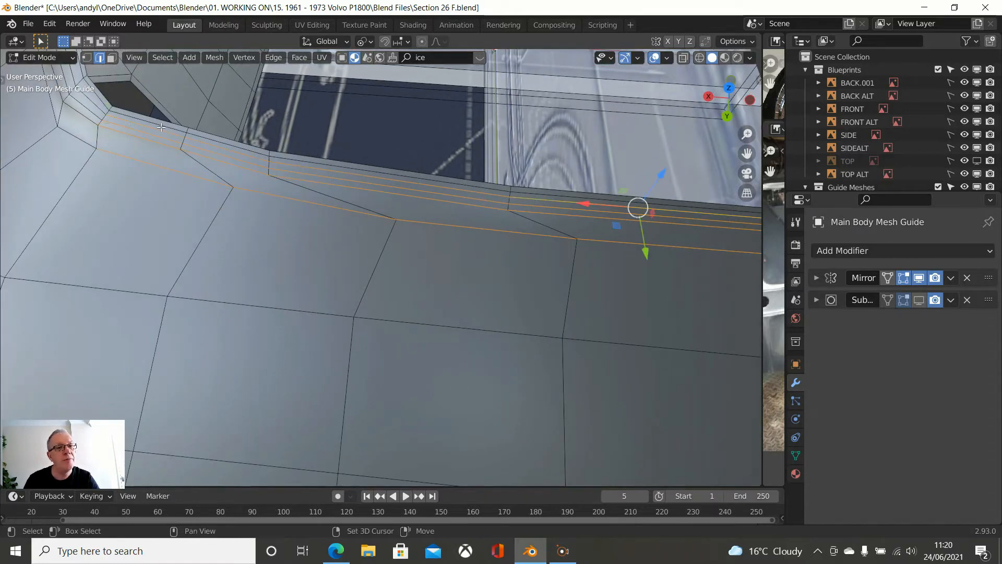
pyautogui.keyDown('shift'); pyautogui.click(145, 117); pyautogui.keyUp('shift')
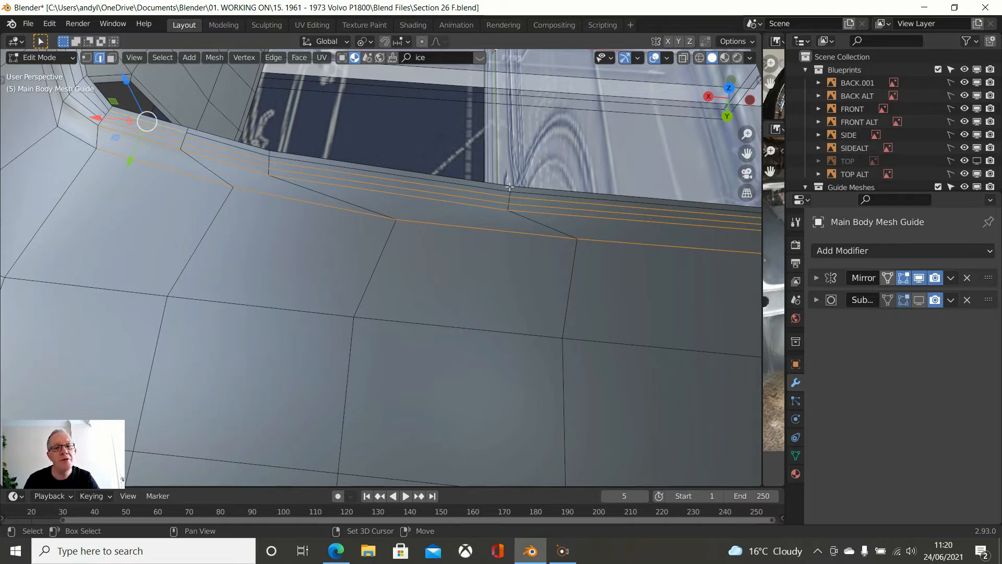
pyautogui.keyDown('ctrl'); pyautogui.click(596, 200); pyautogui.keyUp('ctrl')
pyautogui.keyDown('shift'); pyautogui.click(164, 118); pyautogui.keyUp('shift')
pyautogui.keyDown('ctrl'); pyautogui.click(598, 193); pyautogui.keyUp('ctrl')
# - Even out all the selected crosswise edge rows below the rear window with LoopTools Space
pyautogui.moveTo(598, 194); pyautogui.dragTo(664, 166, button='middle')
pyautogui.rightClick(625, 219)
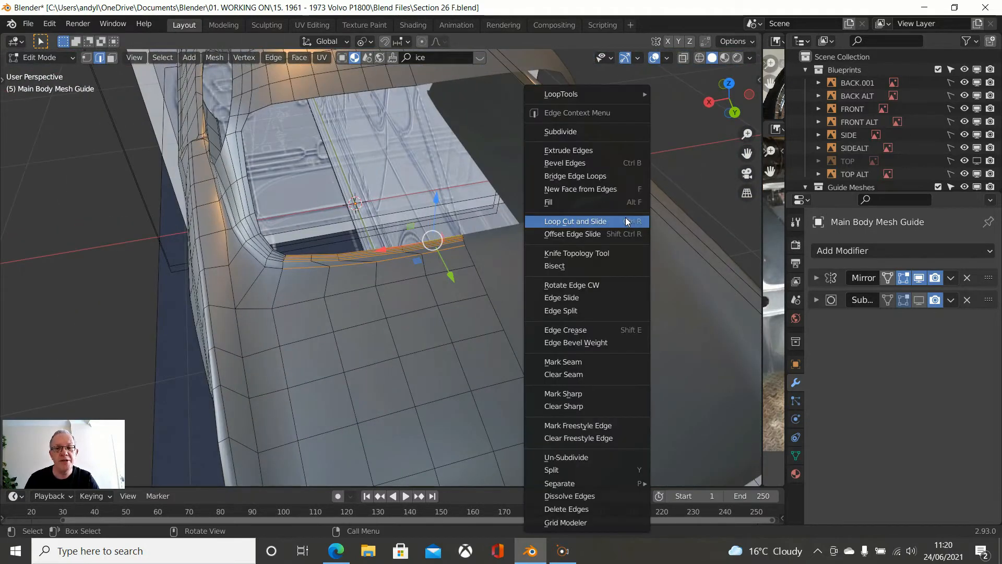
pyautogui.moveTo(598, 99)
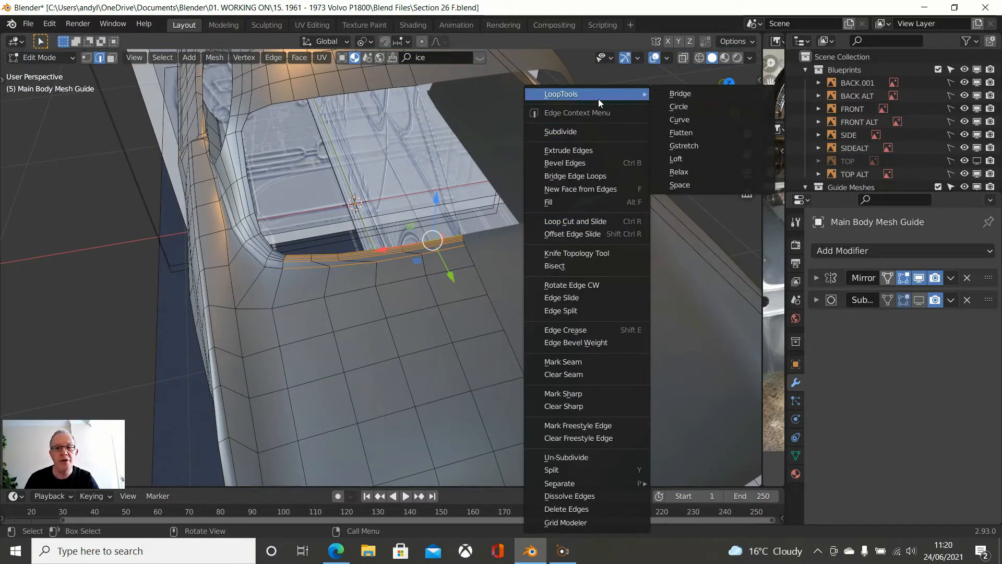
pyautogui.click(700, 192)
pyautogui.moveTo(509, 245); pyautogui.dragTo(495, 197, button='middle')
pyautogui.scroll(-2, 462, 249)
pyautogui.moveTo(441, 261); pyautogui.dragTo(423, 301, button='middle')
pyautogui.scroll(2, 423, 300)
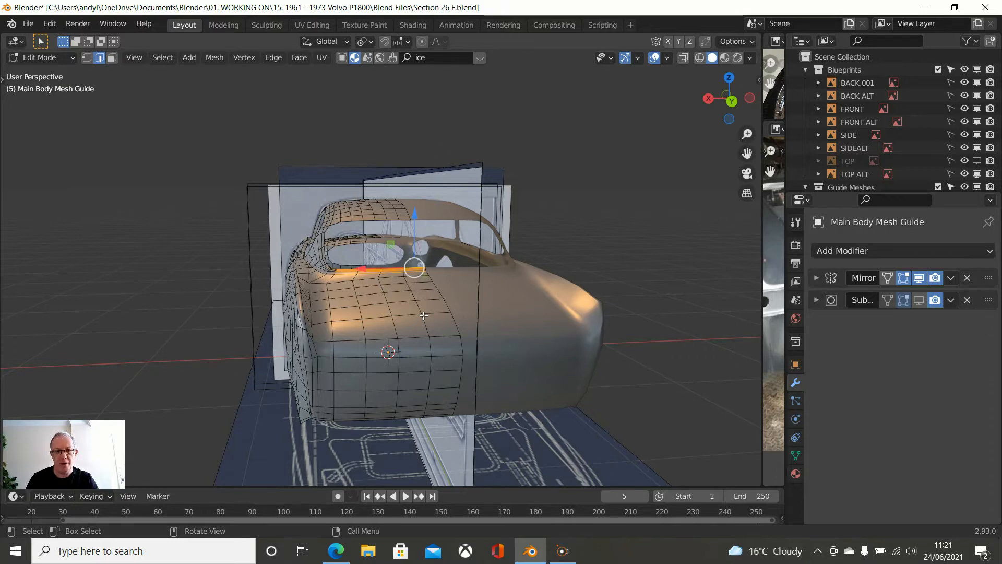
pyautogui.scroll(-4, 423, 315)
pyautogui.moveTo(423, 315); pyautogui.dragTo(505, 324, button='middle')
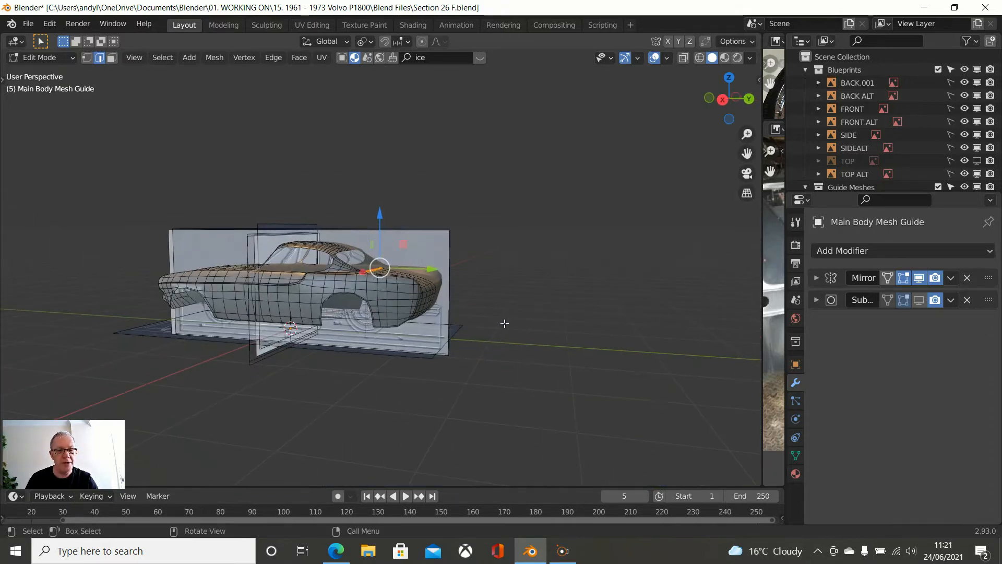
pyautogui.scroll(2, 504, 323)
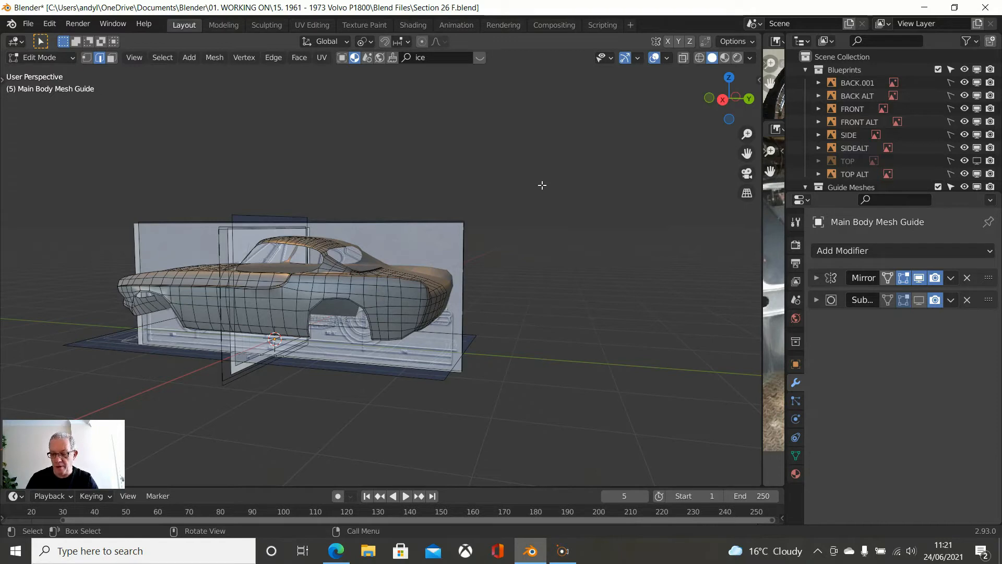
# - In a wireframe right side view with vertex selection, box-select the front part of the body mesh and hide it
pyautogui.press('KP_3')
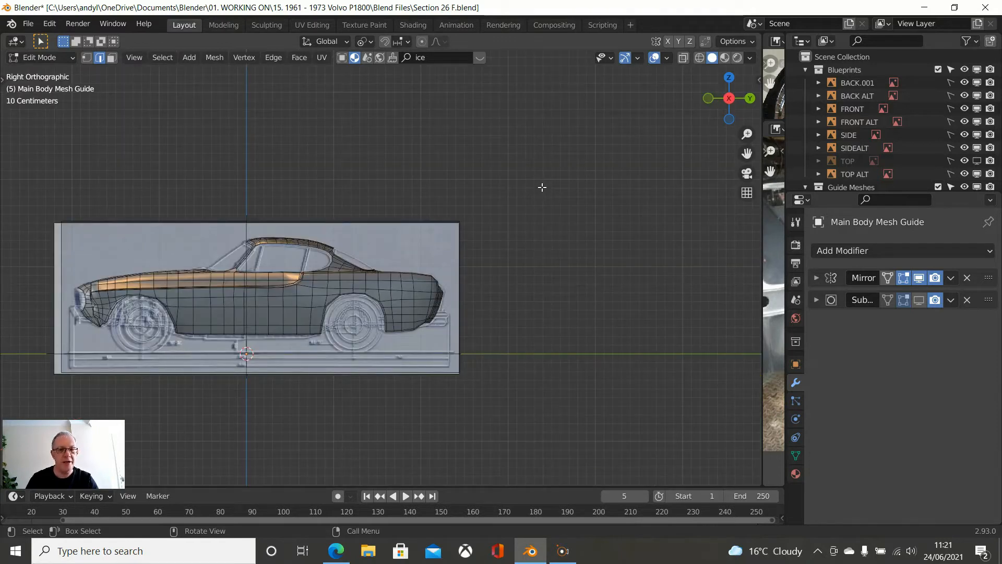
pyautogui.click(86, 57)
pyautogui.press('z')
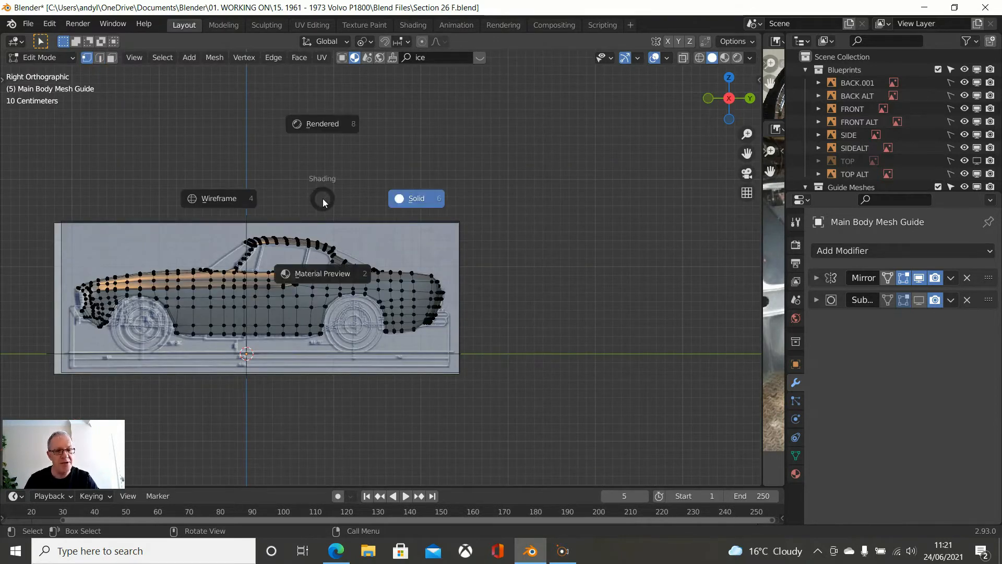
pyautogui.click(231, 199)
pyautogui.scroll(3, 250, 204)
pyautogui.scroll(-2, 297, 214)
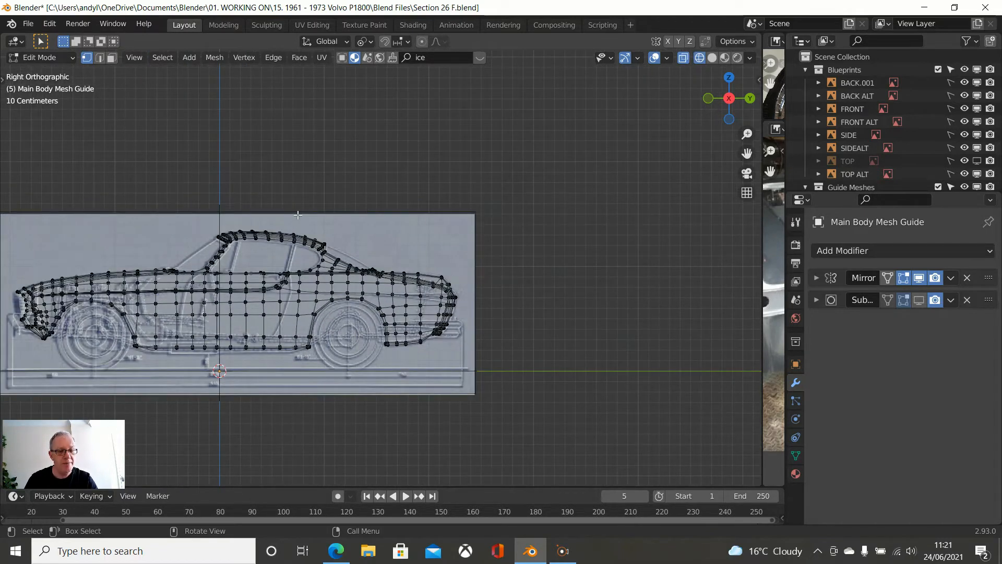
pyautogui.keyDown('shift'); pyautogui.moveTo(298, 215); pyautogui.dragTo(343, 204, button='middle'); pyautogui.keyUp('shift')
pyautogui.press('b')
pyautogui.moveTo(32, 167); pyautogui.dragTo(363, 406)
pyautogui.press('h')
# - Return to solid shading and examine the rear corner and boot against the blueprint in back orthographic view
pyautogui.moveTo(541, 259); pyautogui.dragTo(487, 274, button='middle')
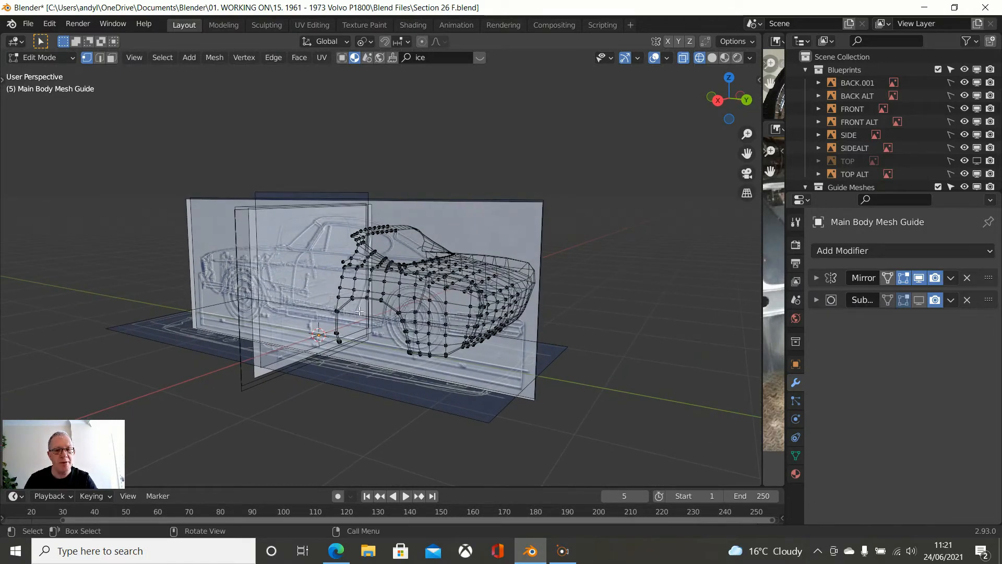
pyautogui.hotkey('shift', 'z')
pyautogui.moveTo(524, 294); pyautogui.dragTo(501, 298, button='middle')
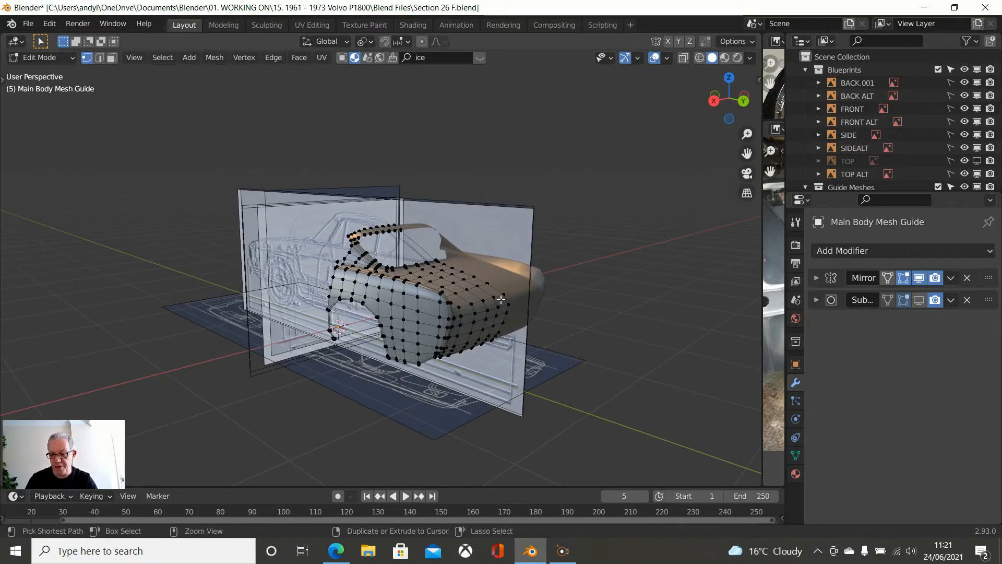
pyautogui.press('ctrl+KP_1')
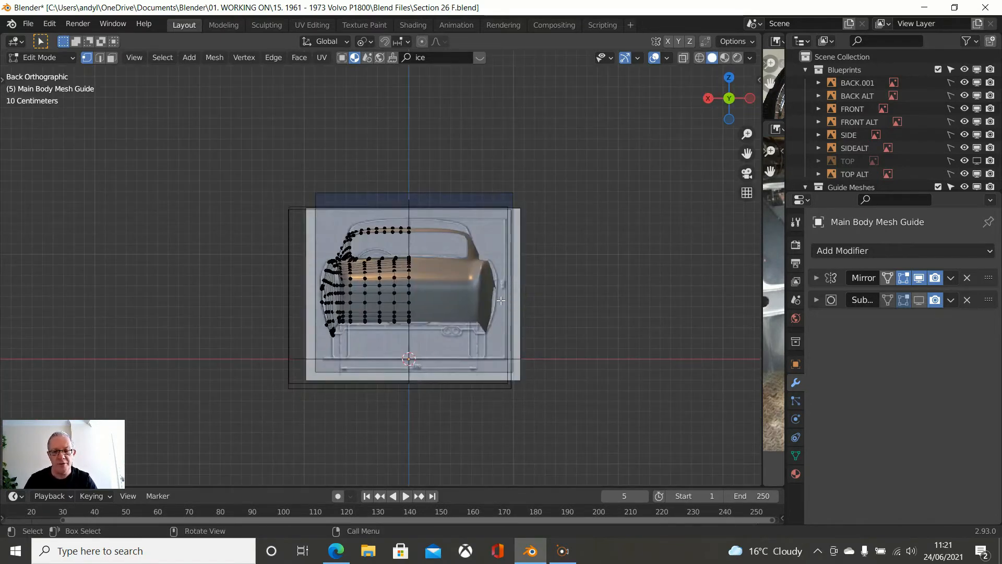
pyautogui.scroll(5, 501, 300)
pyautogui.scroll(1, 501, 302)
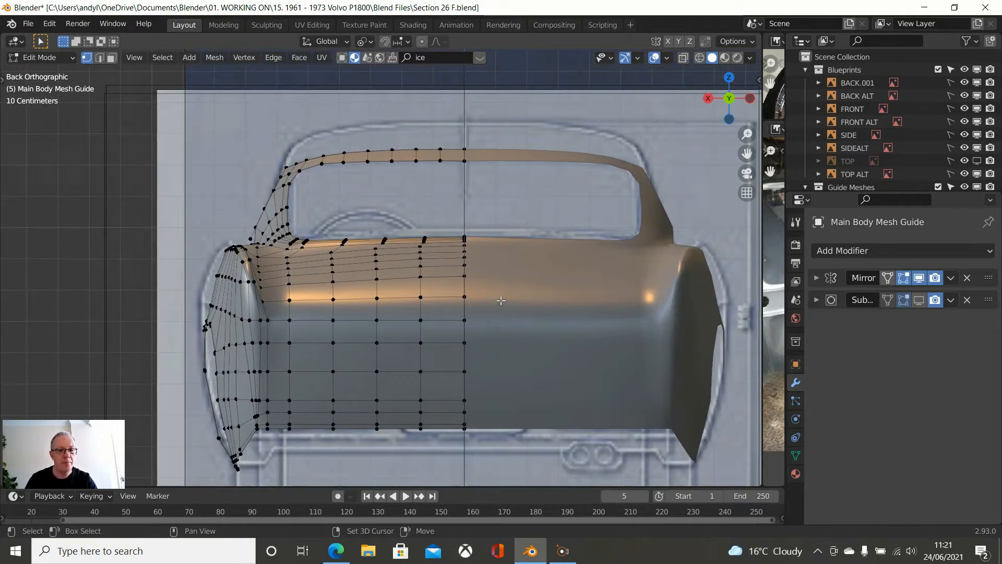
pyautogui.keyDown('shift'); pyautogui.moveTo(501, 303); pyautogui.dragTo(531, 264, button='middle'); pyautogui.keyUp('shift')
pyautogui.scroll(-1, 527, 313)
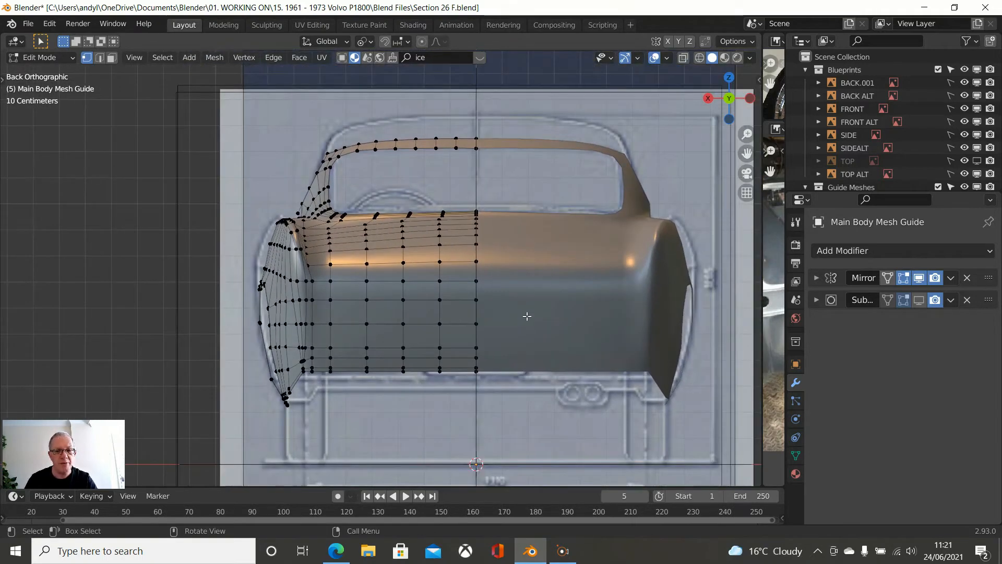
pyautogui.scroll(1, 527, 315)
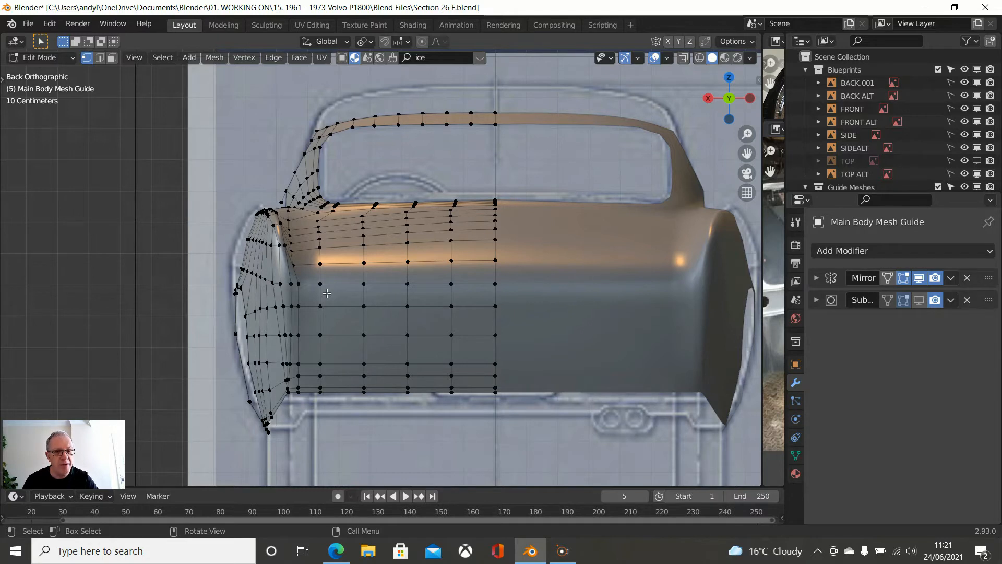
pyautogui.scroll(1, 327, 293)
pyautogui.scroll(2, 300, 271)
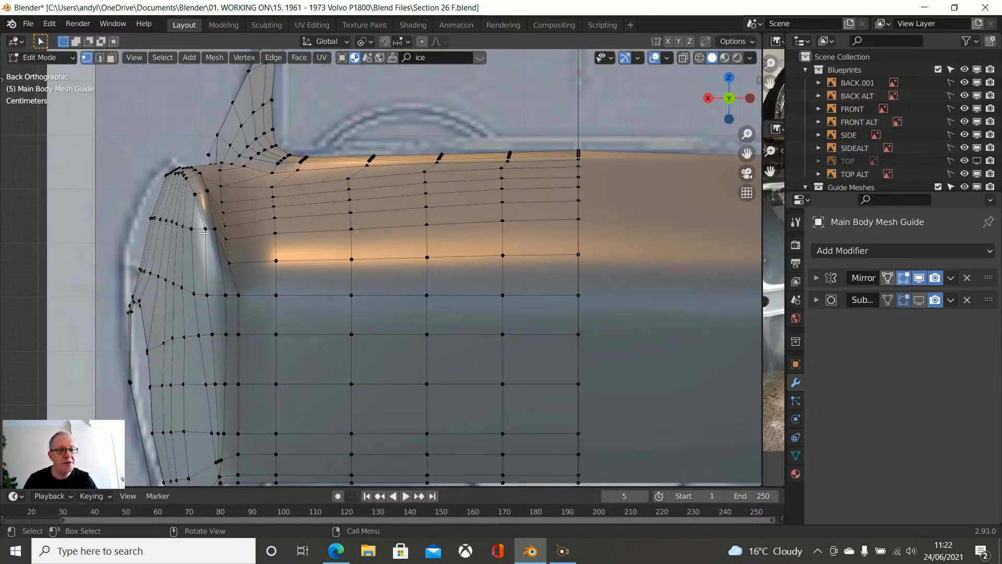
# - Slide the two neighbouring rear corner vertices at and below tail-light height inwards along their rows, by about 0.33 and 0.37
pyautogui.click(202, 294)
pyautogui.press('g')
pyautogui.press('g')
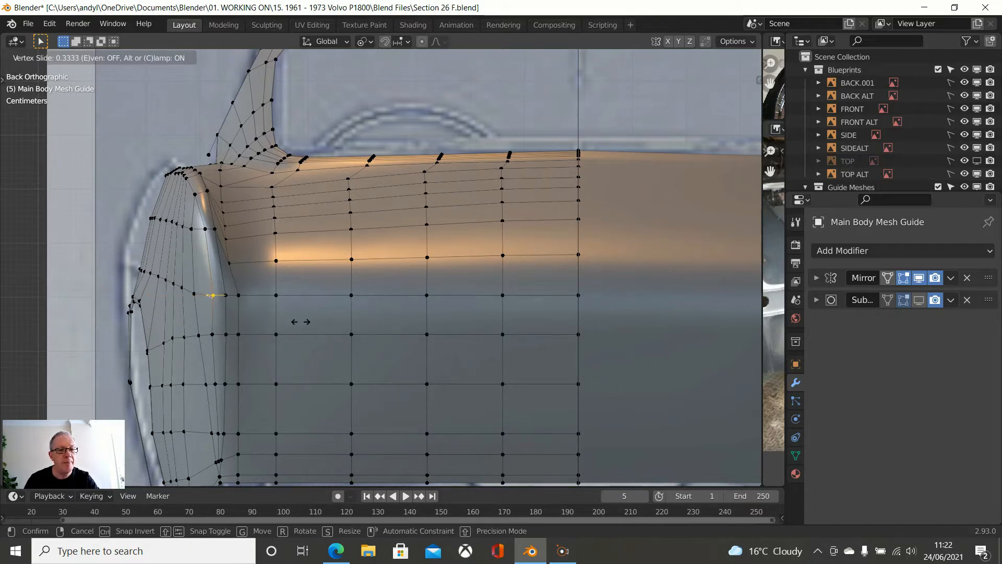
pyautogui.click(301, 321)
pyautogui.click(214, 337)
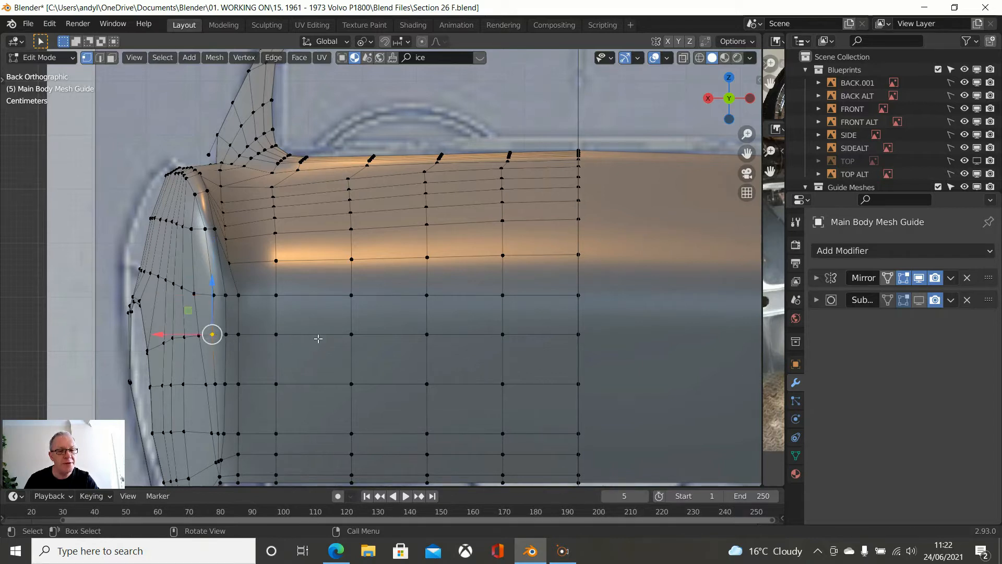
pyautogui.press('g')
pyautogui.press('g')
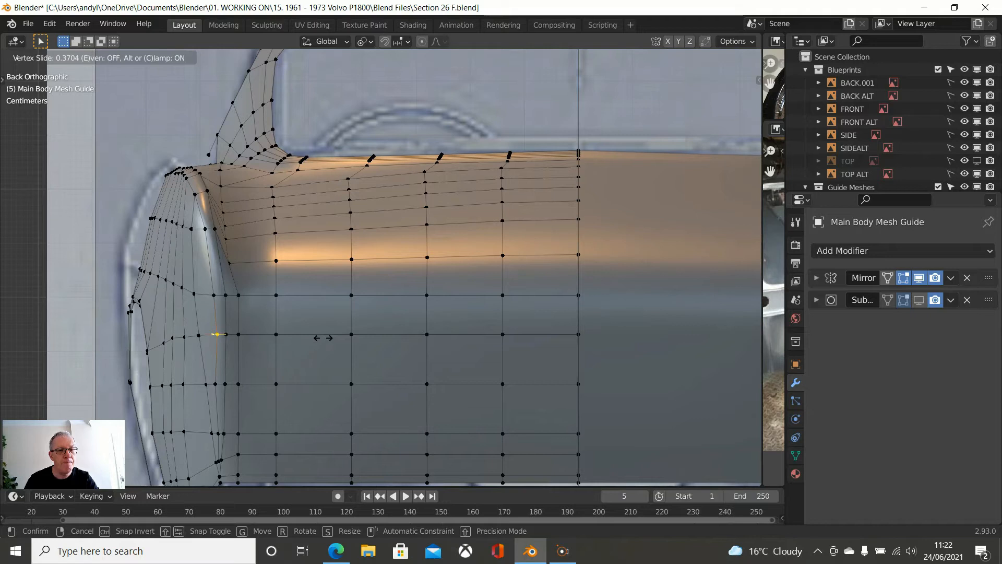
pyautogui.click(323, 337)
pyautogui.scroll(1, 235, 287)
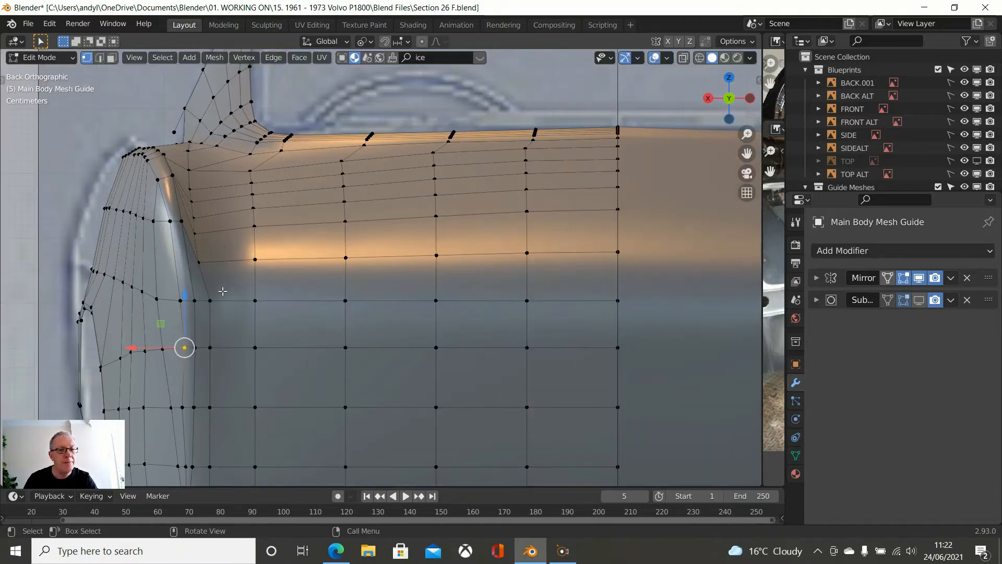
pyautogui.scroll(-1, 287, 332)
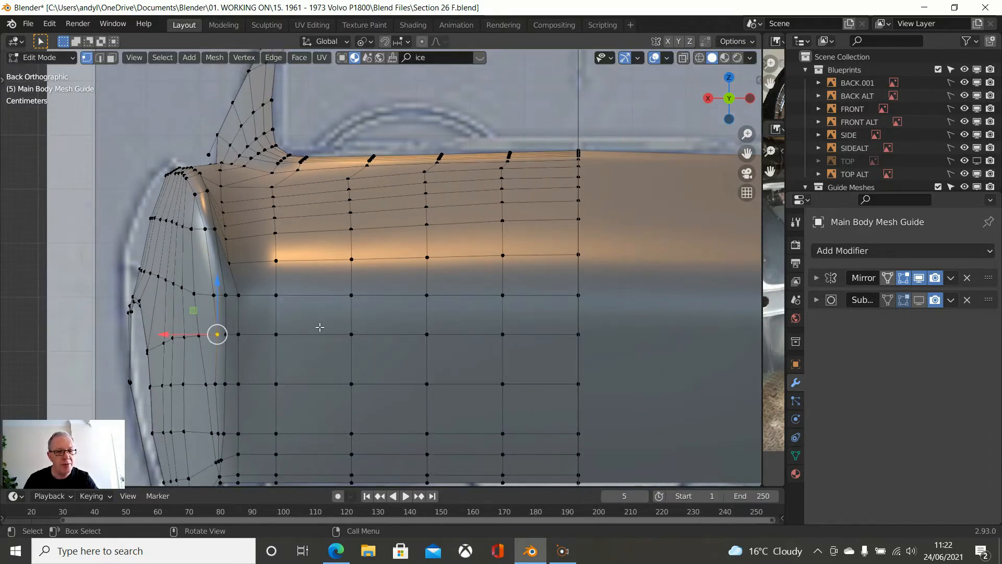
# - Switch to wireframe shading, compare the two rear blueprints, and hide BACK.001 so that only BACK ALT is displayed
pyautogui.press('z')
pyautogui.click(230, 334)
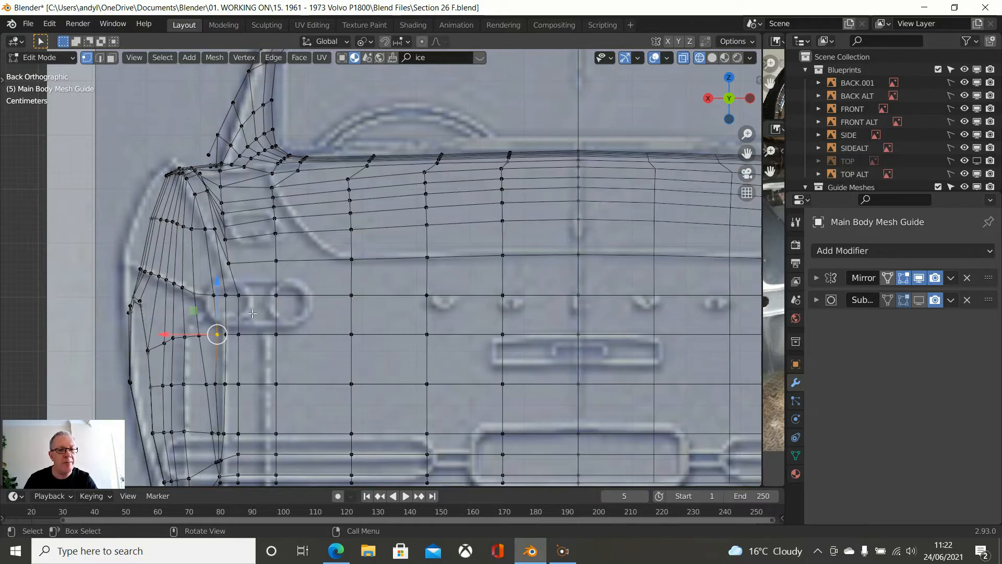
pyautogui.scroll(2, 251, 311)
pyautogui.keyDown('shift'); pyautogui.moveTo(144, 325); pyautogui.dragTo(164, 296, button='middle'); pyautogui.keyUp('shift')
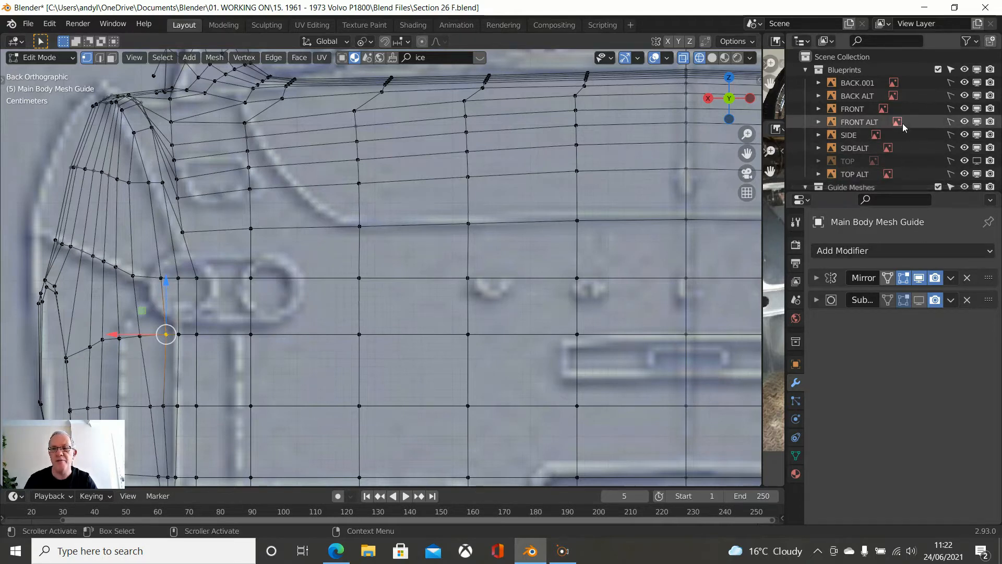
pyautogui.click(974, 97)
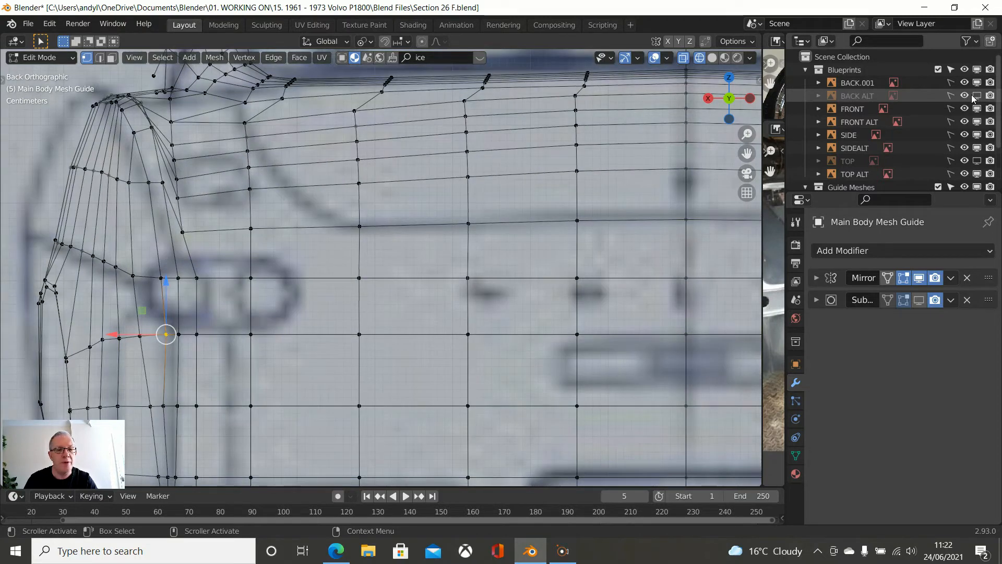
pyautogui.click(976, 97)
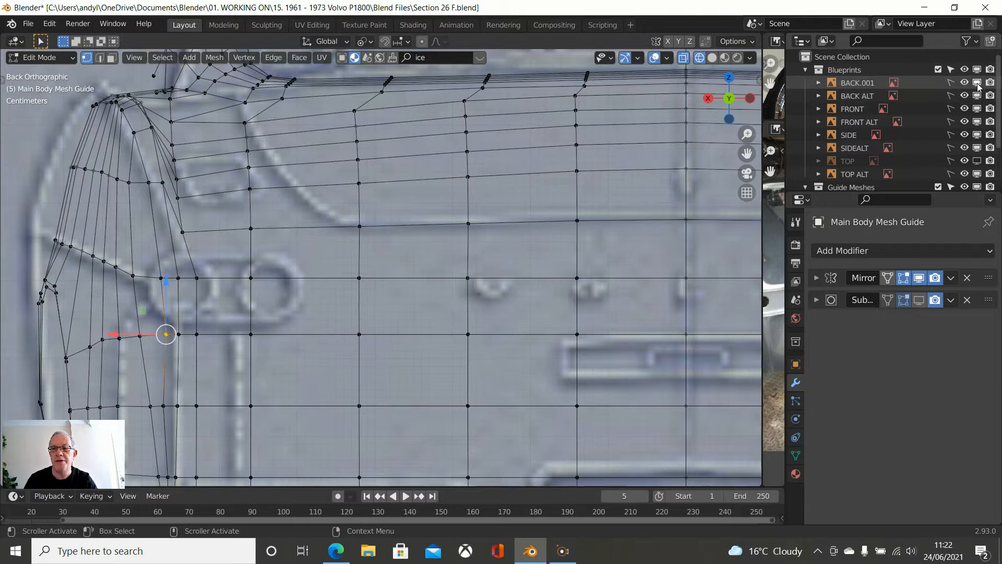
pyautogui.click(977, 83)
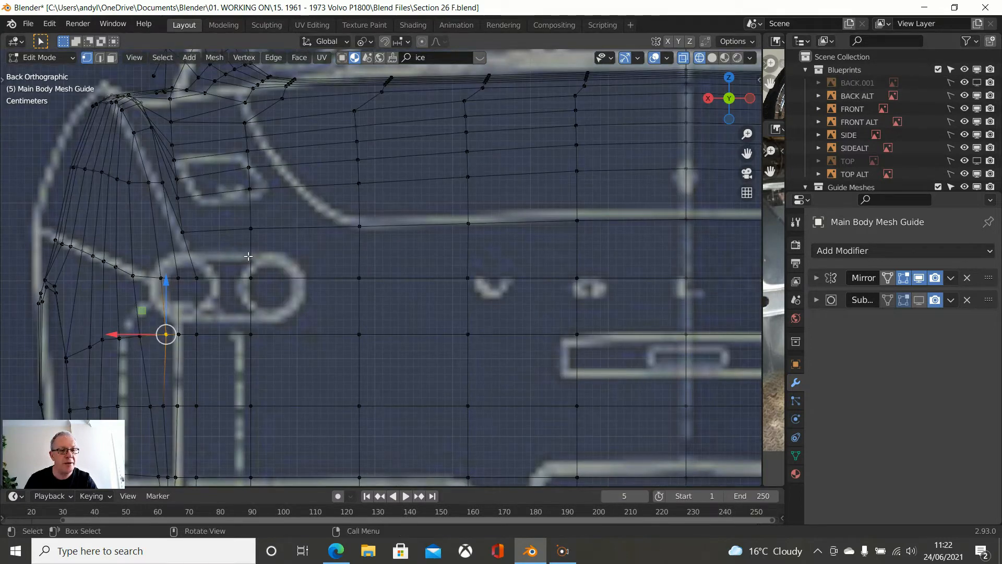
# - Select the vertex row at tail-light height from the rear corner to the centreline and slide it down by about 0.19, level with the VOLVO lettering
pyautogui.scroll(-1, 248, 257)
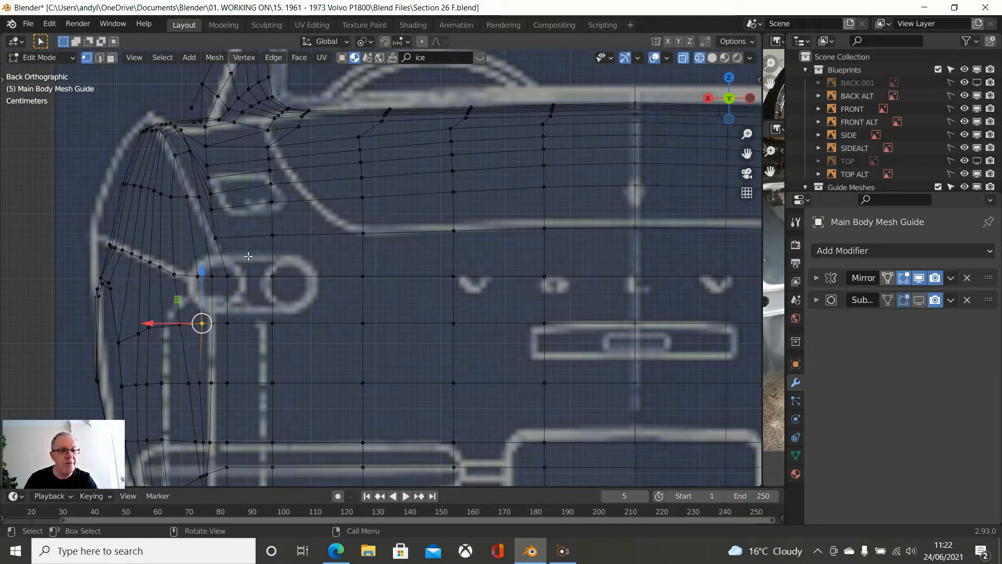
pyautogui.click(200, 276)
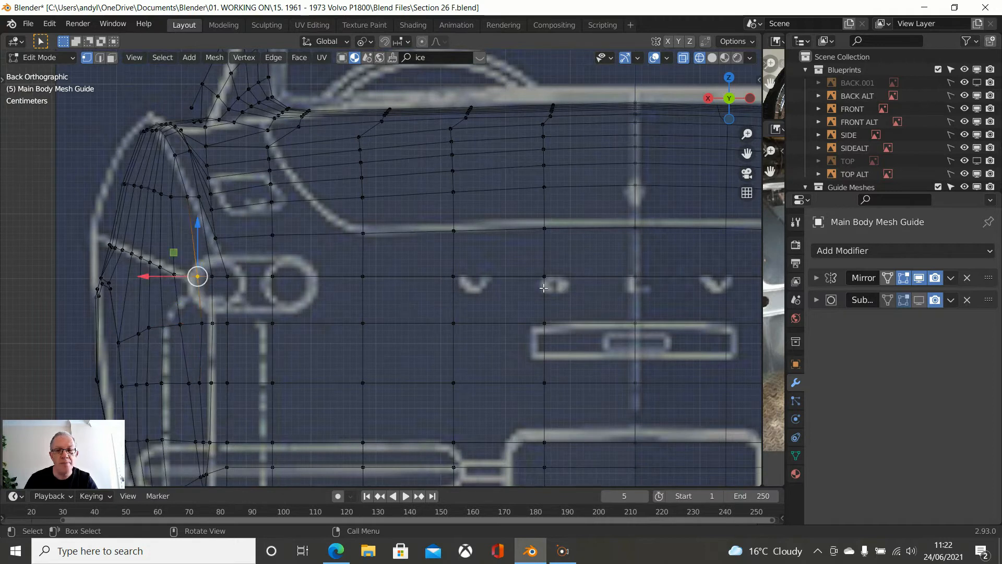
pyautogui.scroll(-1, 642, 297)
pyautogui.scroll(-1, 641, 297)
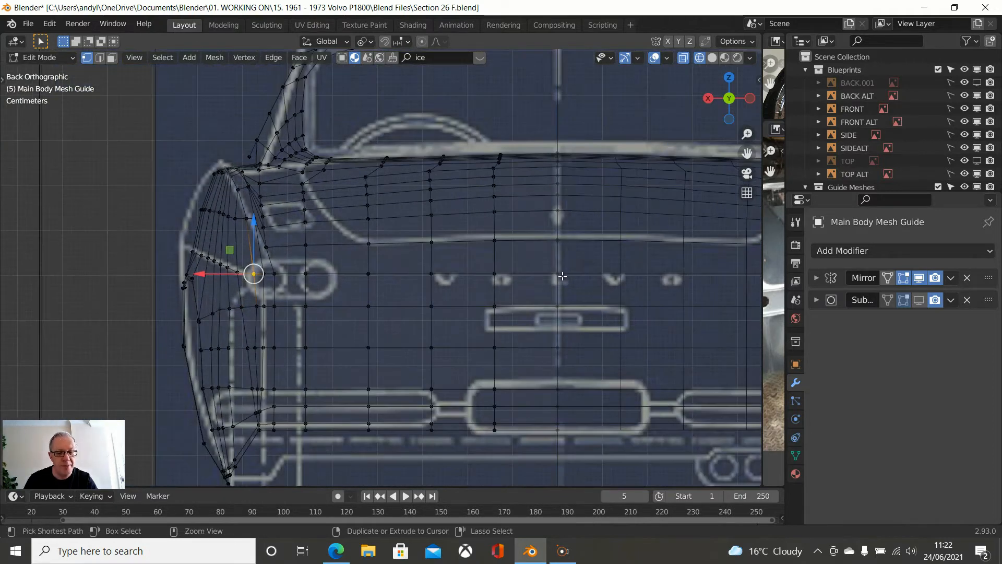
pyautogui.keyDown('ctrl'); pyautogui.click(561, 273); pyautogui.keyUp('ctrl')
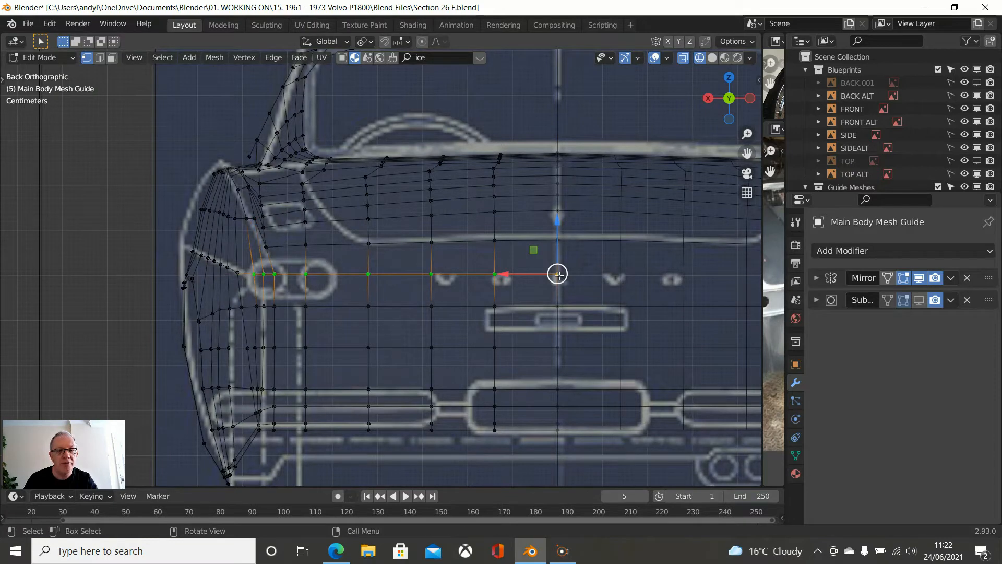
pyautogui.scroll(2, 556, 273)
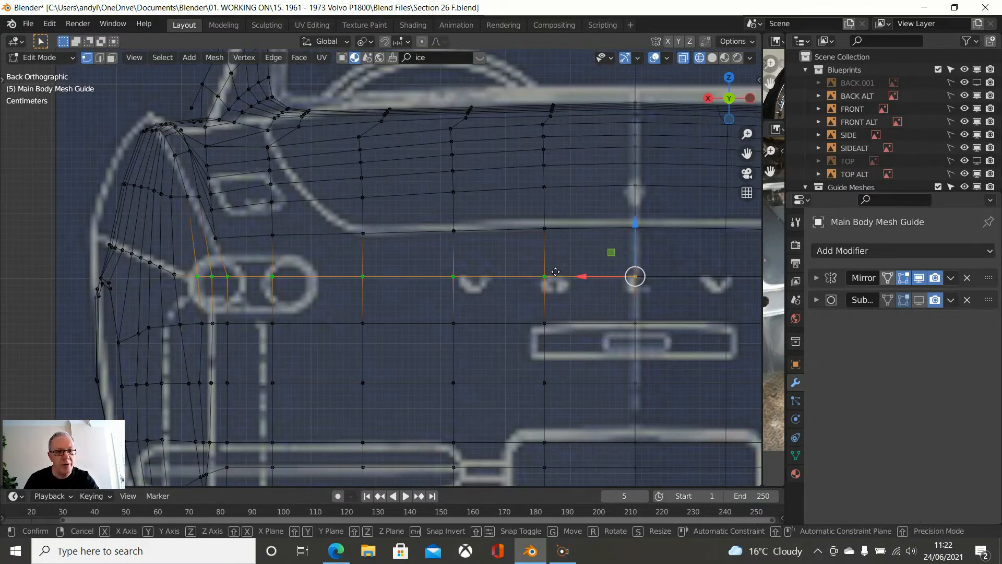
pyautogui.press('g')
pyautogui.press('g')
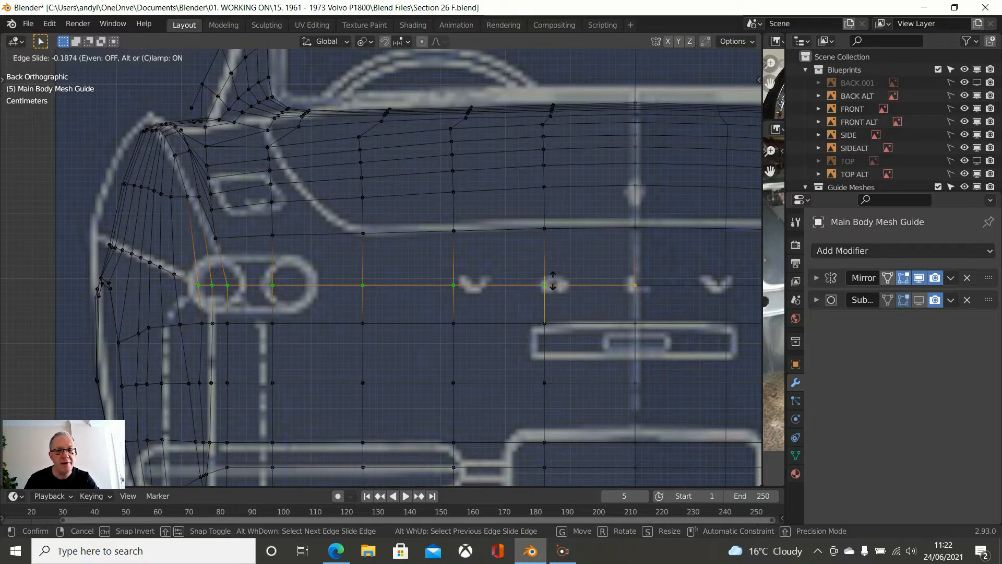
pyautogui.click(553, 281)
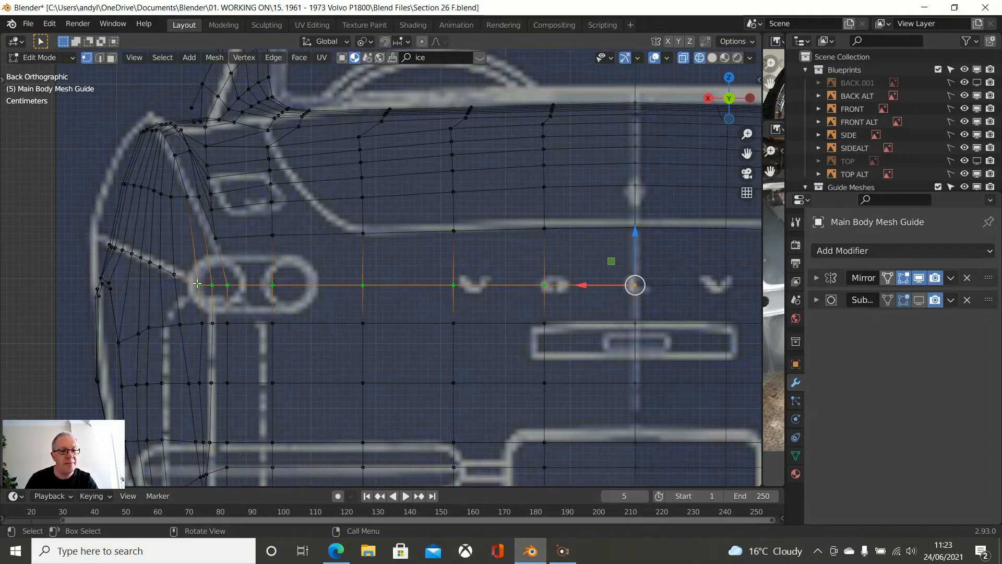
# - Slide the row's outermost vertex about 0.31 outwards along its edge, to the outer rim of the tail-light outline
pyautogui.scroll(2, 196, 283)
pyautogui.click(118, 292)
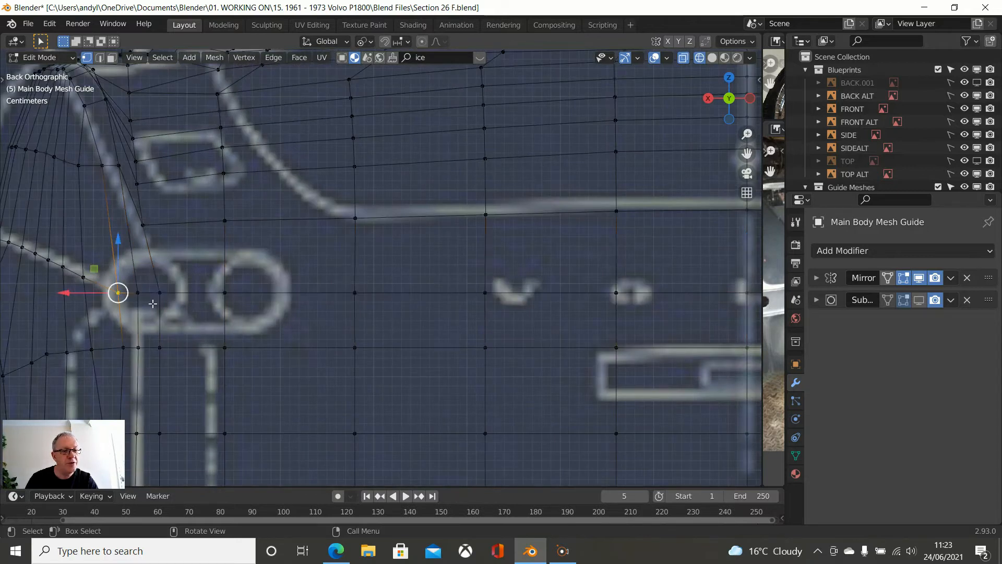
pyautogui.hotkey('shift', 'v')
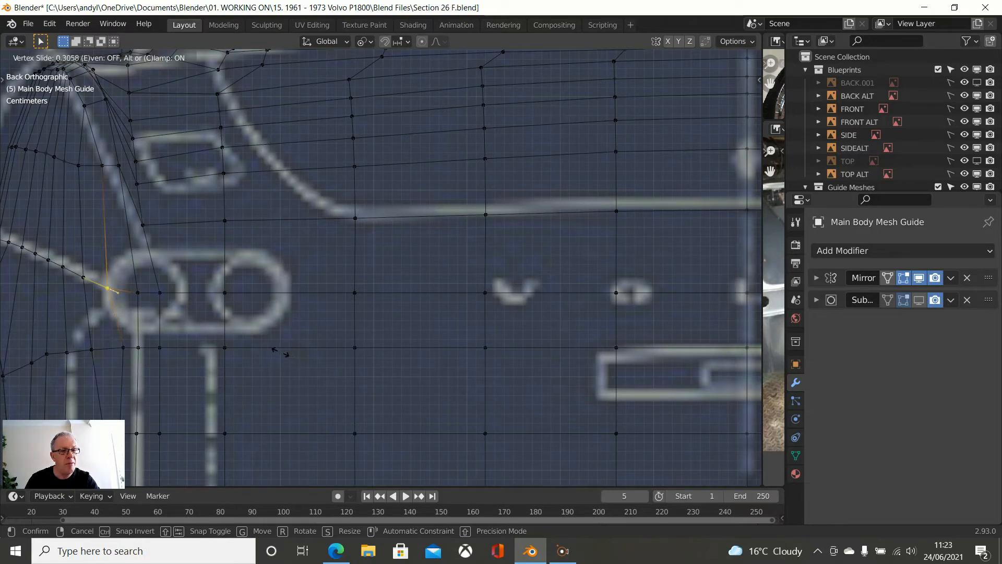
pyautogui.click(281, 351)
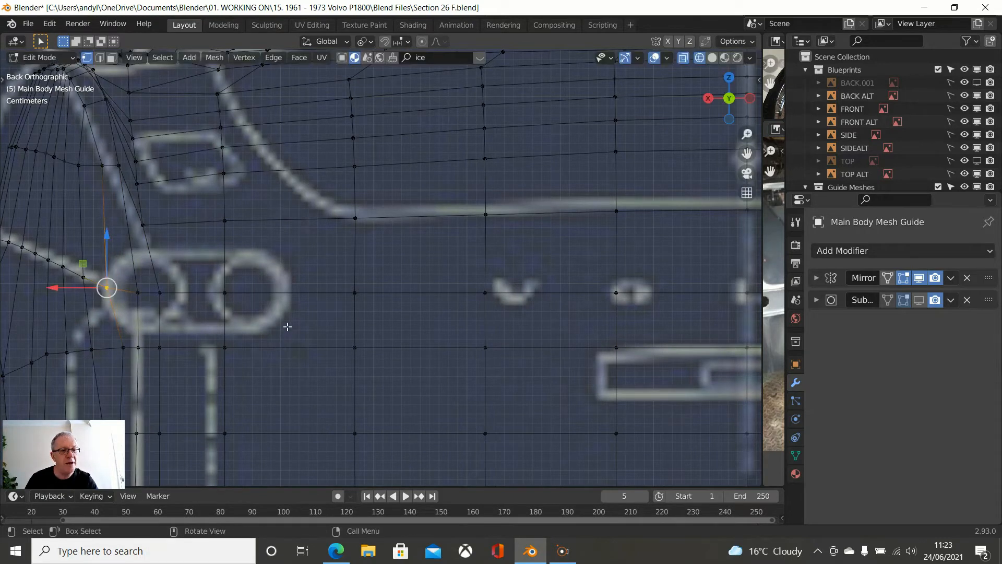
# - Add a centred vertical edge loop between the two edge columns flanking the inner rim of the tail-light outline
pyautogui.scroll(-1, 287, 327)
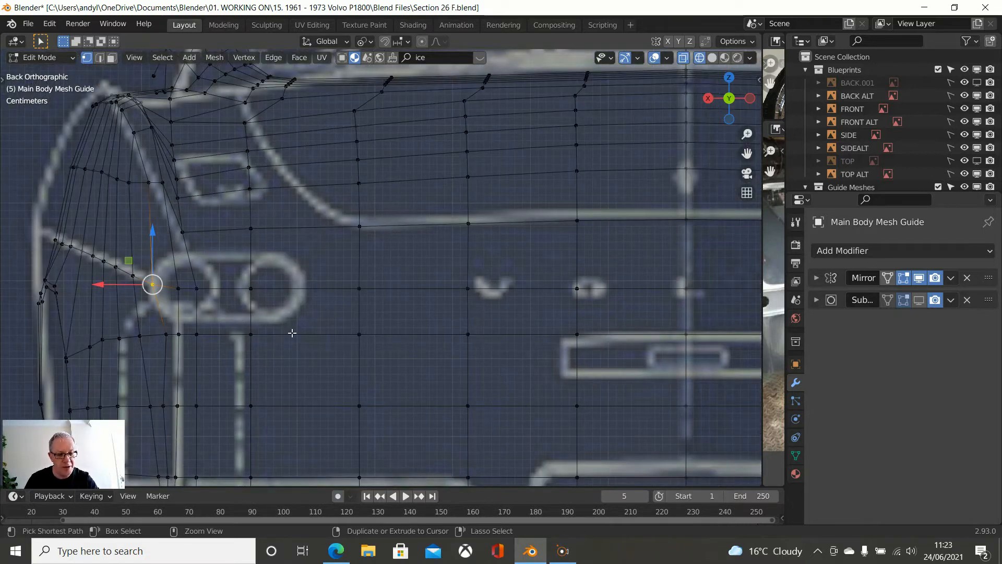
pyautogui.hotkey('ctrl', 'r')
pyautogui.click(292, 333)
pyautogui.rightClick(292, 333)
pyautogui.scroll(1, 280, 265)
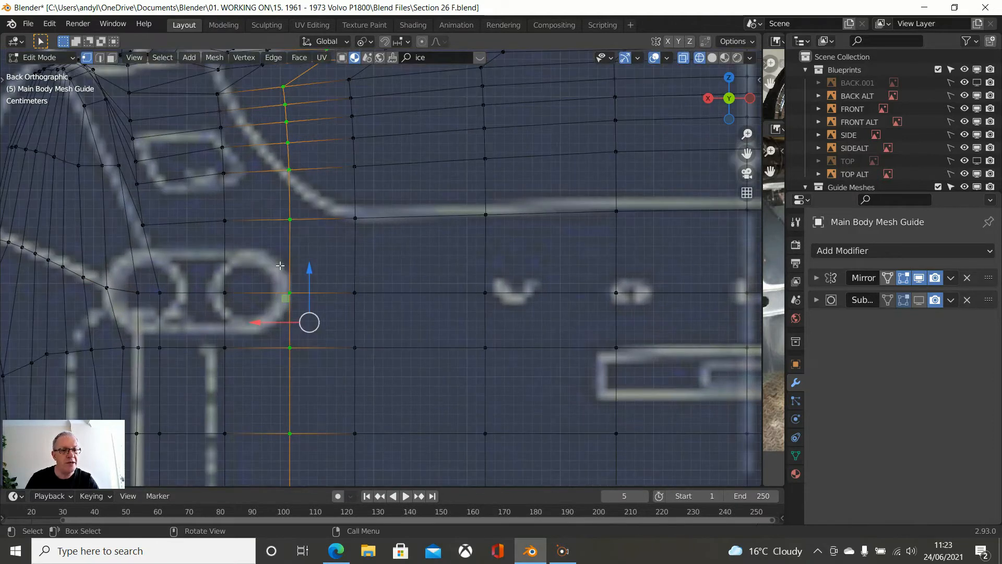
pyautogui.scroll(-2, 280, 265)
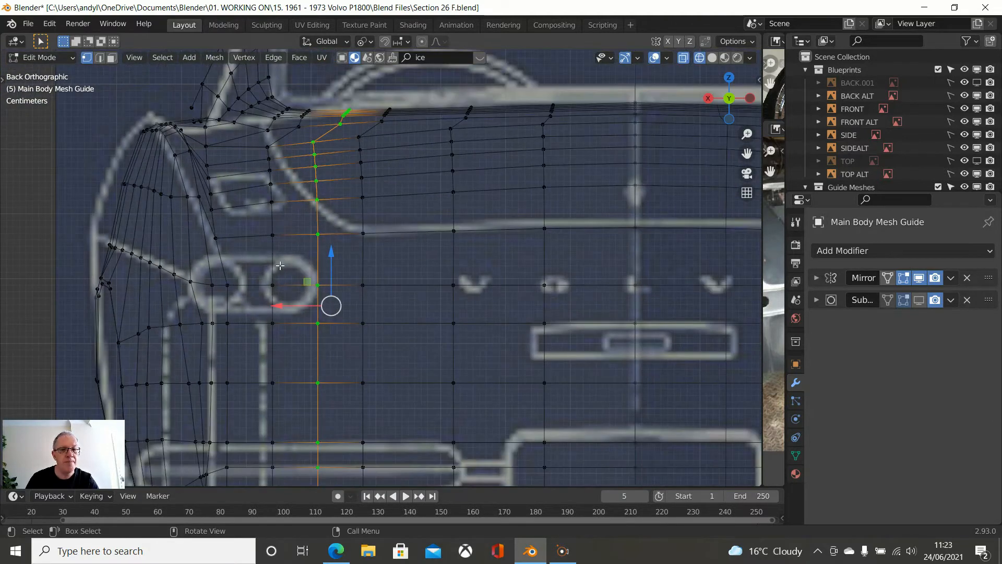
pyautogui.scroll(-1, 280, 266)
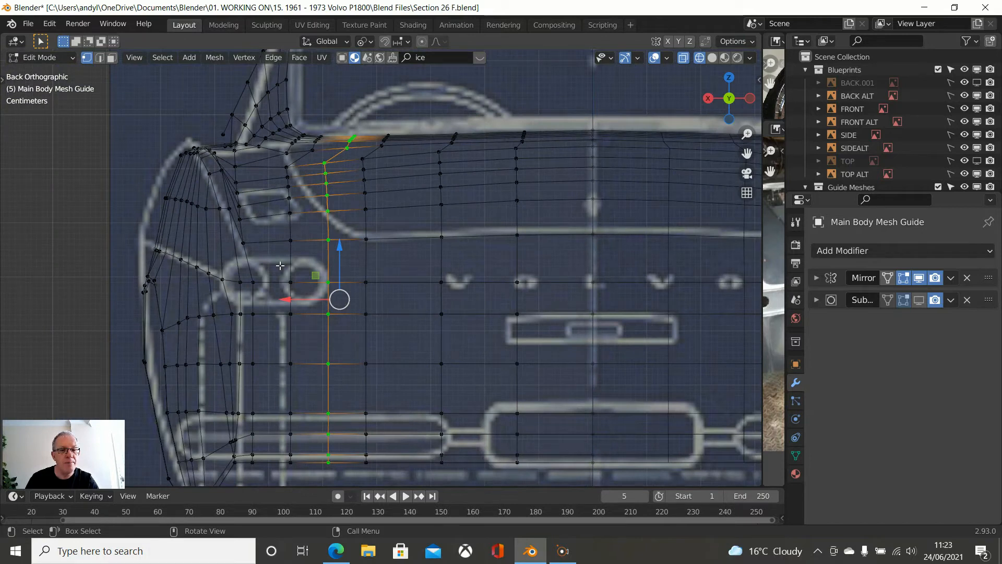
# - Select the vertex row above the tail light from the rear corner to the centreline and slide it down to the tail-light outline's upper edge
pyautogui.click(245, 238)
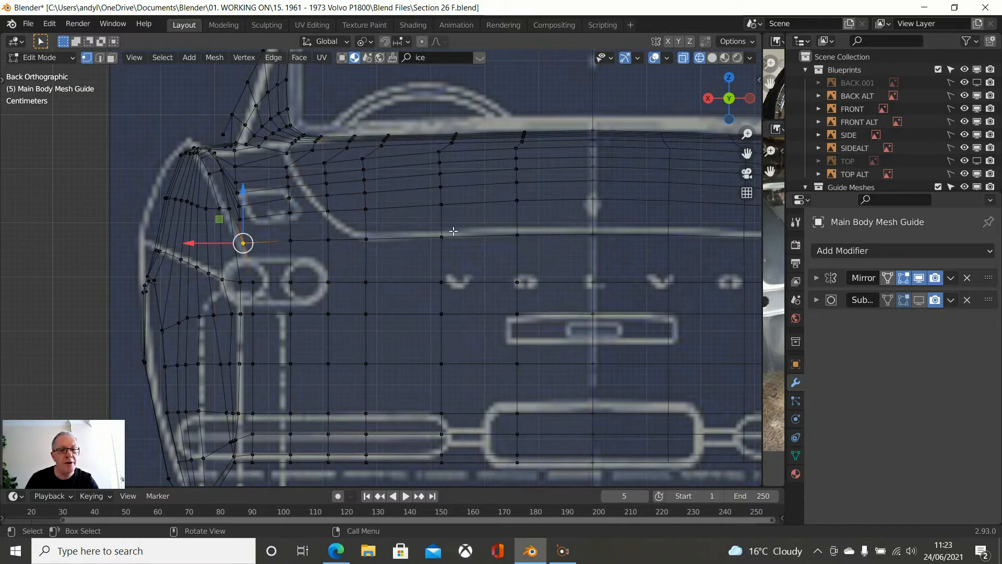
pyautogui.keyDown('alt'); pyautogui.click(587, 238); pyautogui.keyUp('alt')
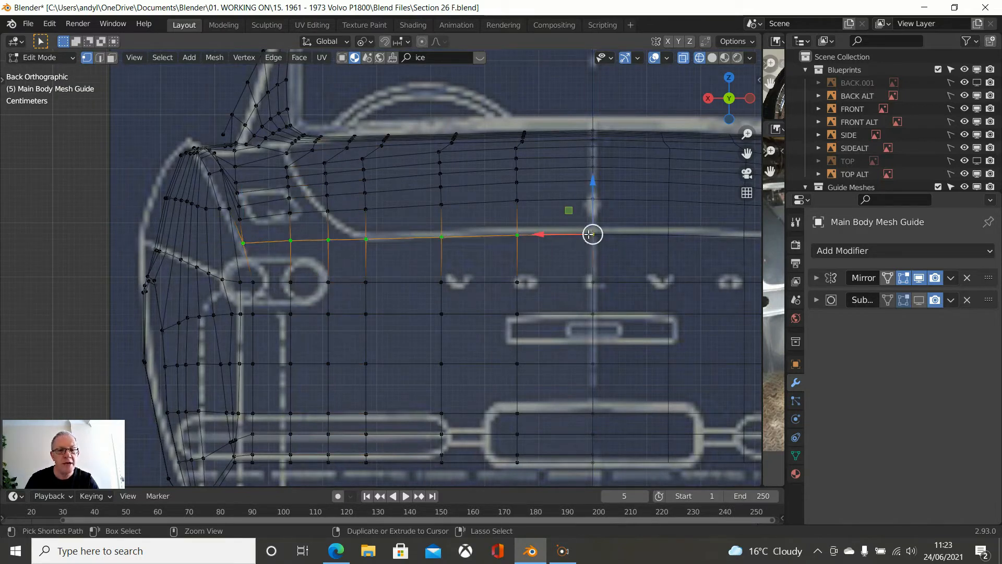
pyautogui.scroll(1, 339, 228)
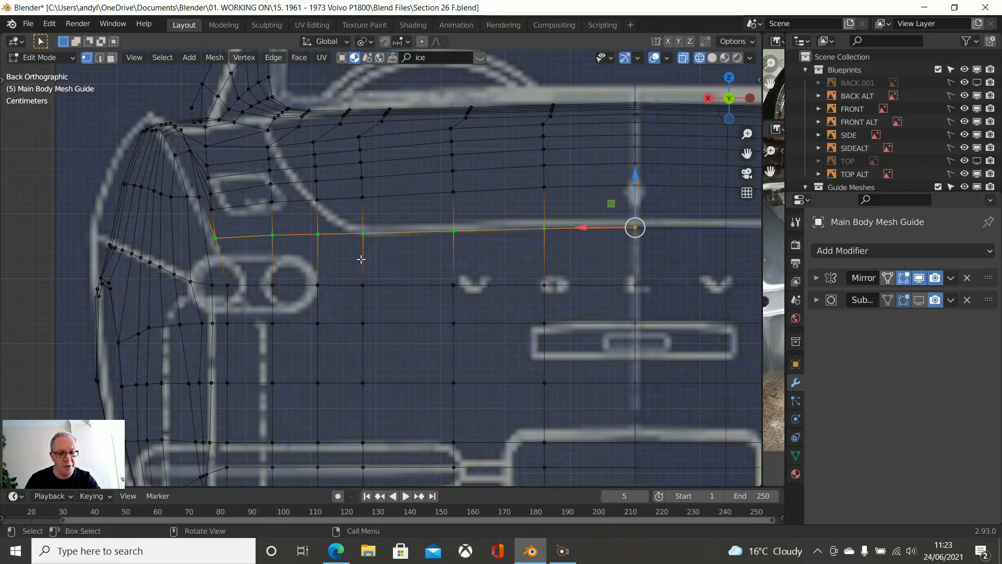
pyautogui.press('g')
pyautogui.press('g')
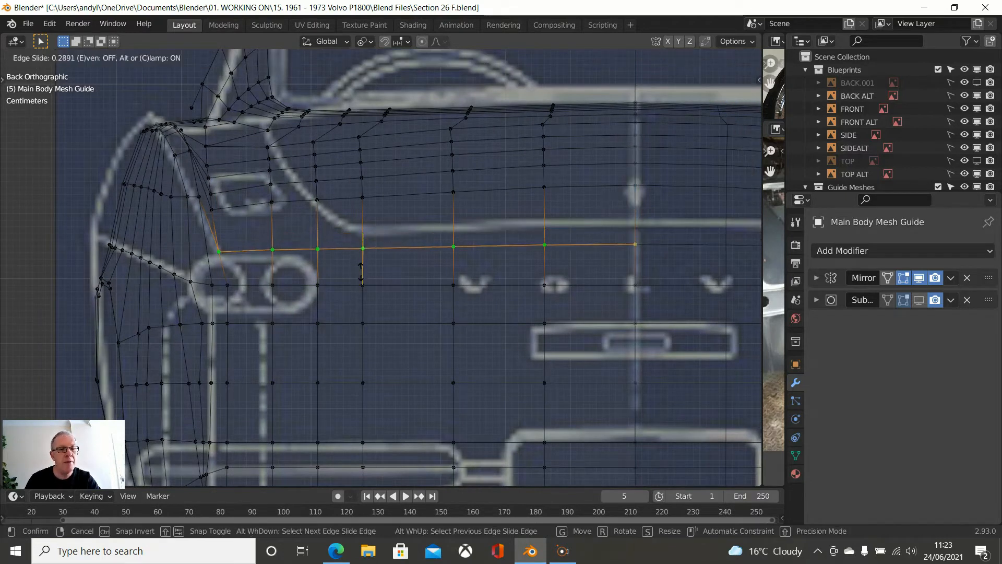
pyautogui.click(359, 275)
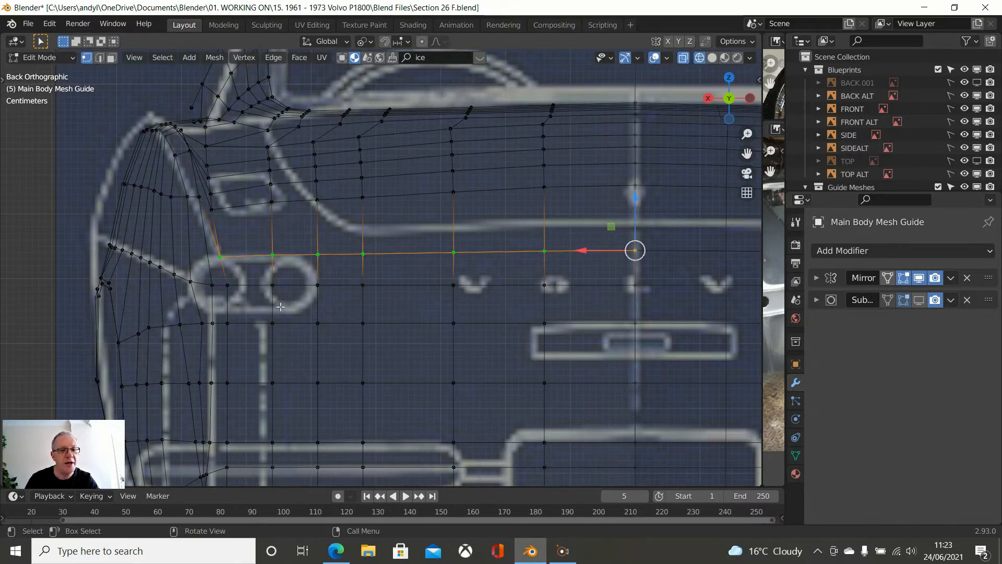
# - Slide the rear corner vertex just below the tail light outwards along its row by about 0.33
pyautogui.click(204, 324)
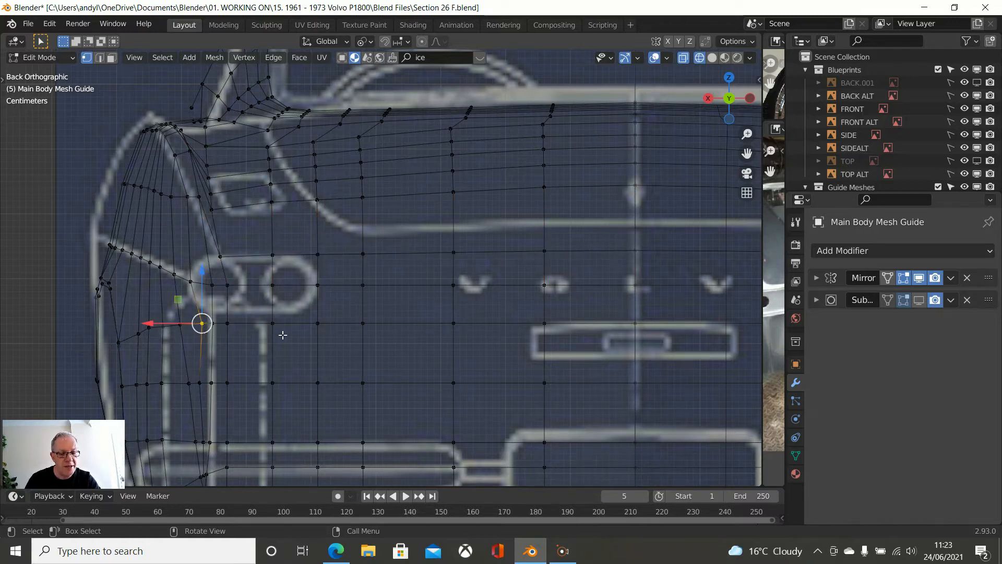
pyautogui.press('g')
pyautogui.press('g')
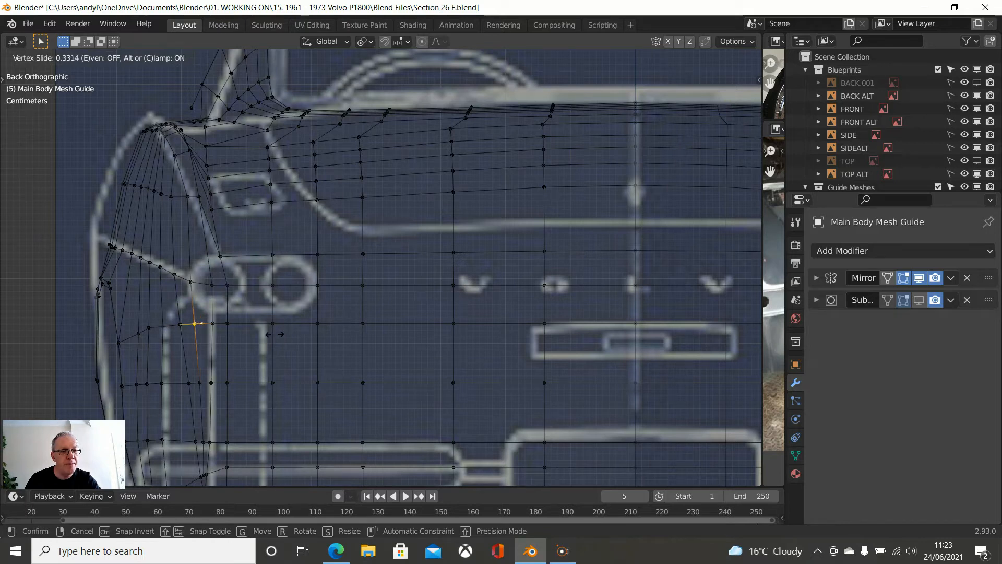
pyautogui.click(275, 334)
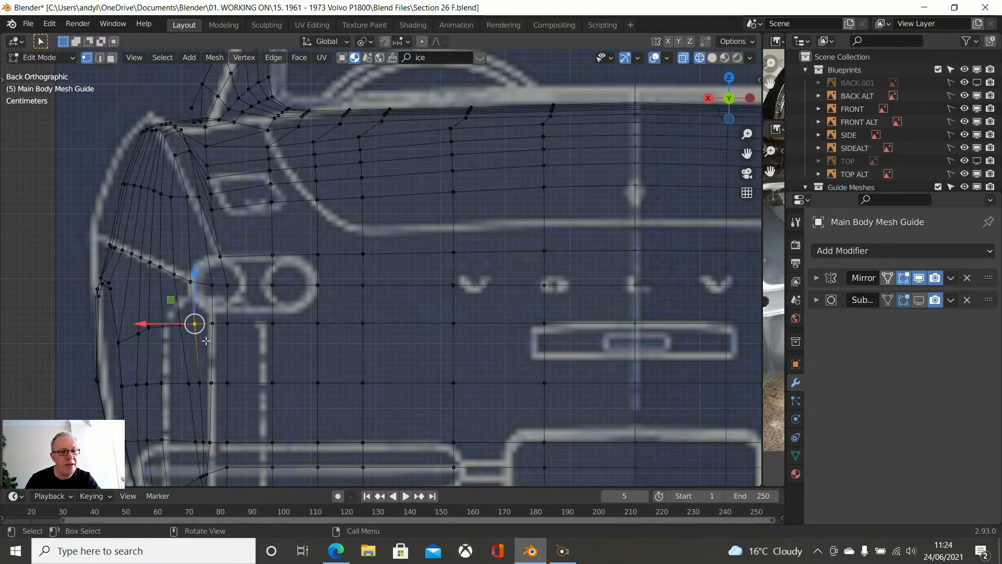
# - Select the vertex row from that corner vertex to the centreline and slide it up to the tail-light outline's lower edge
pyautogui.scroll(1, 246, 313)
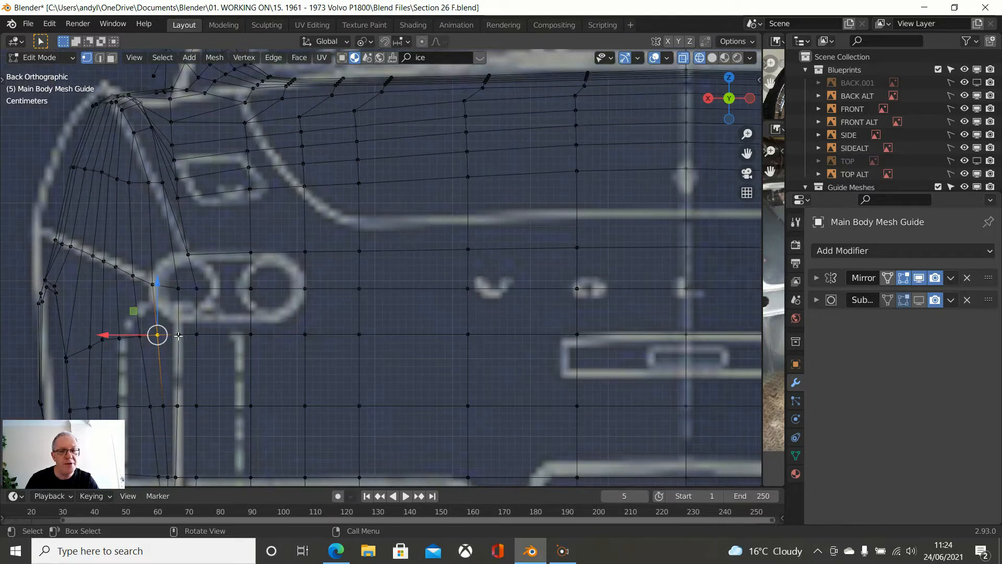
pyautogui.keyDown('ctrl'); pyautogui.click(686, 334); pyautogui.keyUp('ctrl')
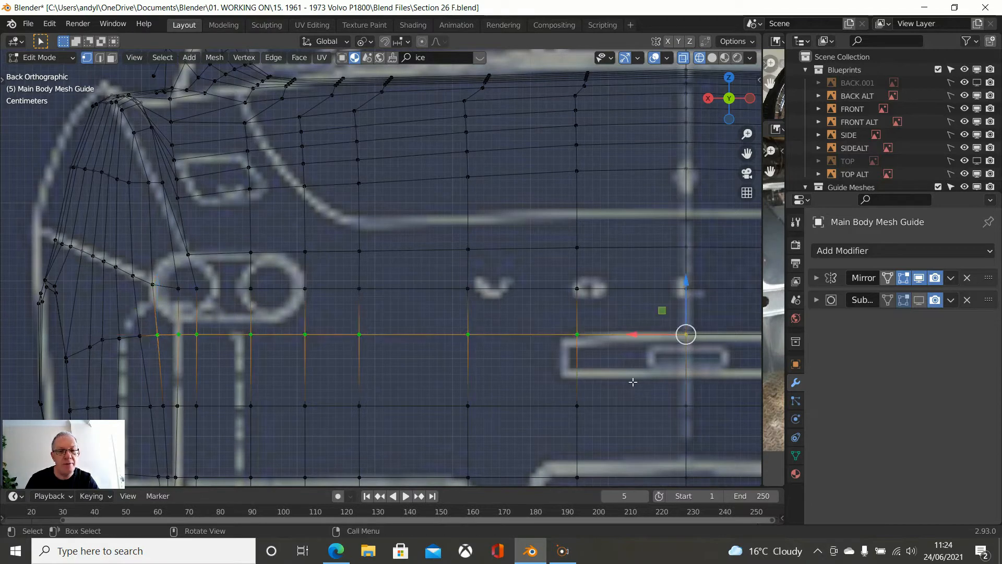
pyautogui.press('g')
pyautogui.press('g')
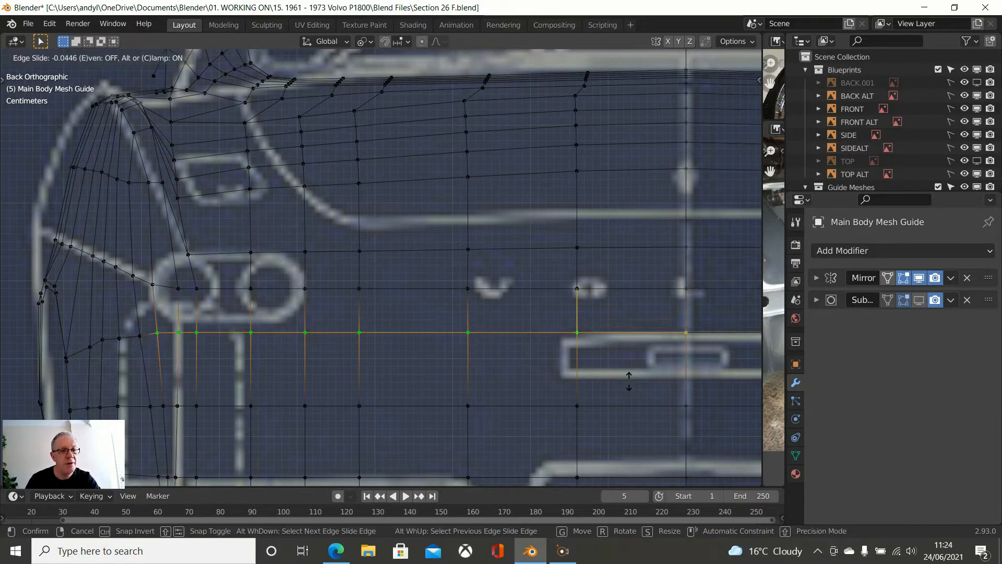
pyautogui.click(629, 370)
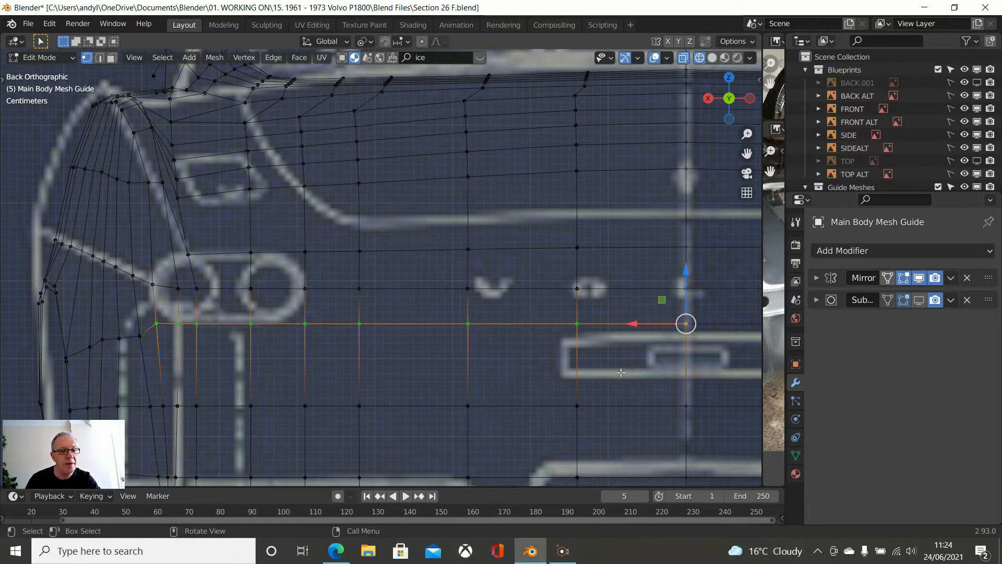
# - Slide the next vertex outboard of that row upwards, and raise it slightly further together with its outer neighbour to smooth the row
pyautogui.click(142, 340)
pyautogui.press('g')
pyautogui.press('g')
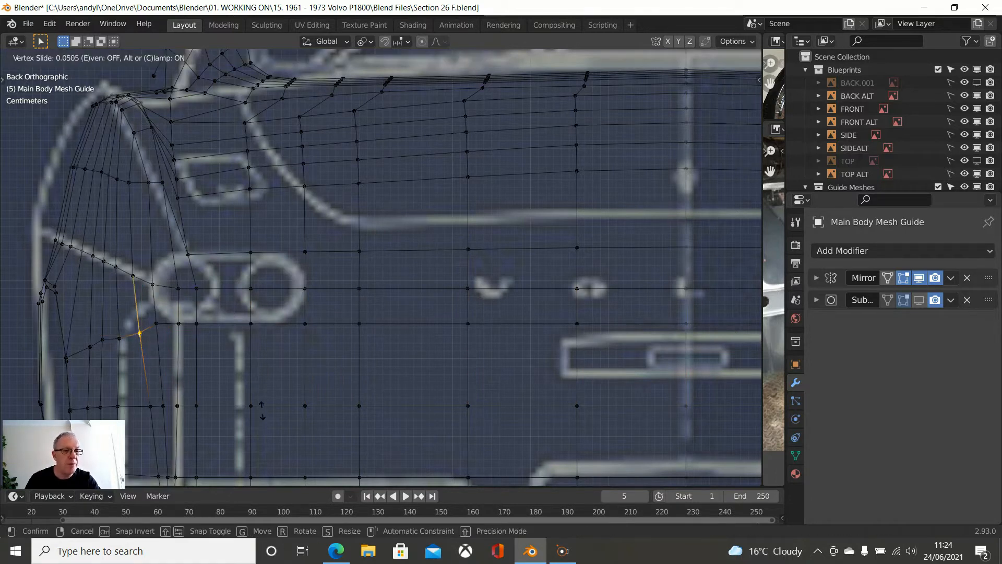
pyautogui.click(262, 406)
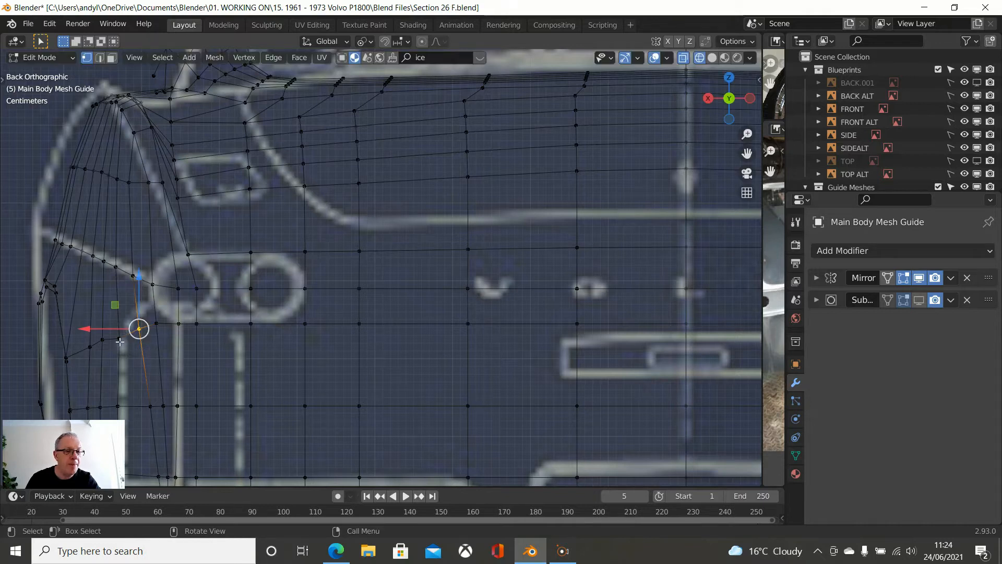
pyautogui.click(119, 339)
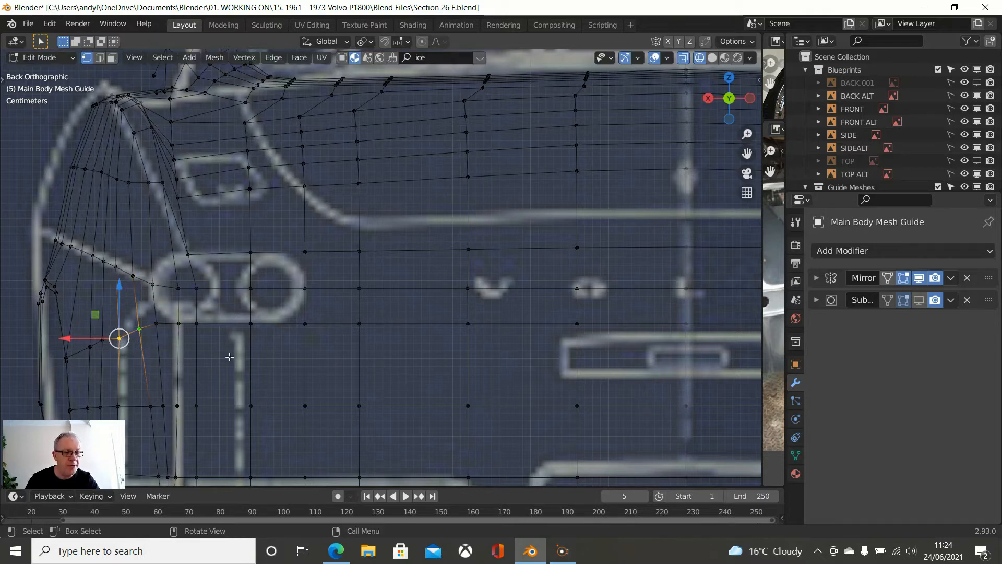
pyautogui.press('g')
pyautogui.press('g')
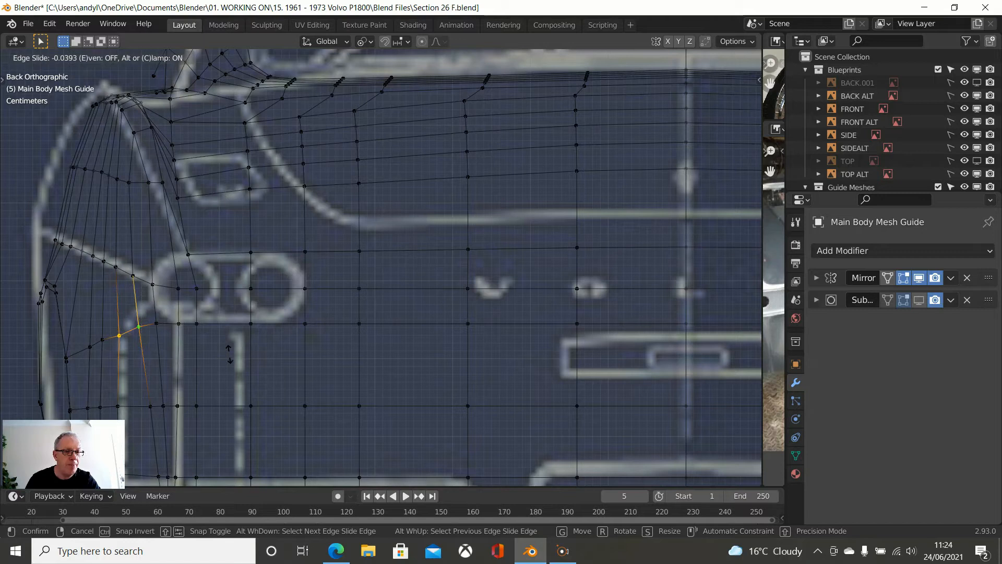
pyautogui.click(228, 351)
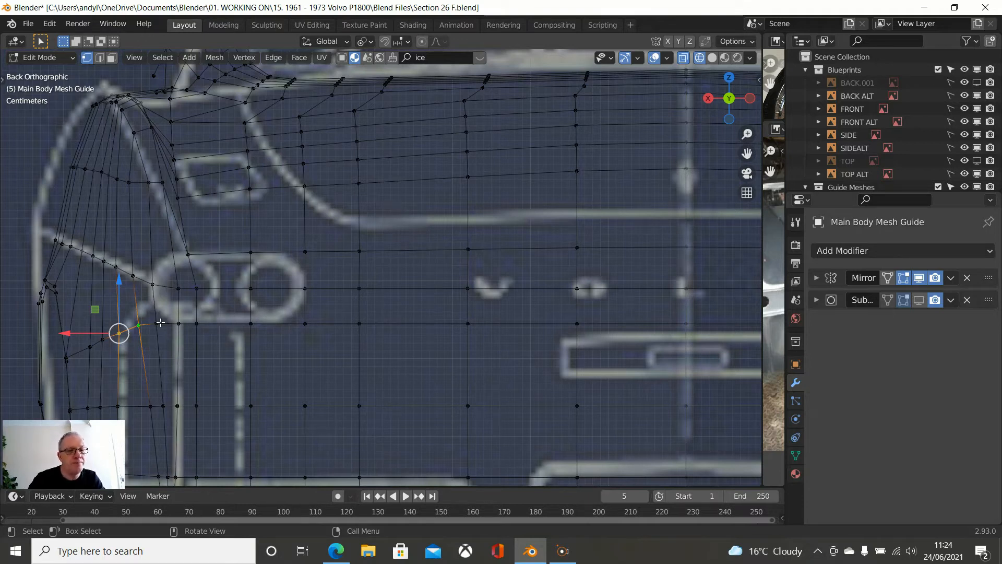
# - Select the vertices around the tail-light outline, from its upper corner across the inner side and lower edge to its outer rim
pyautogui.click(188, 259)
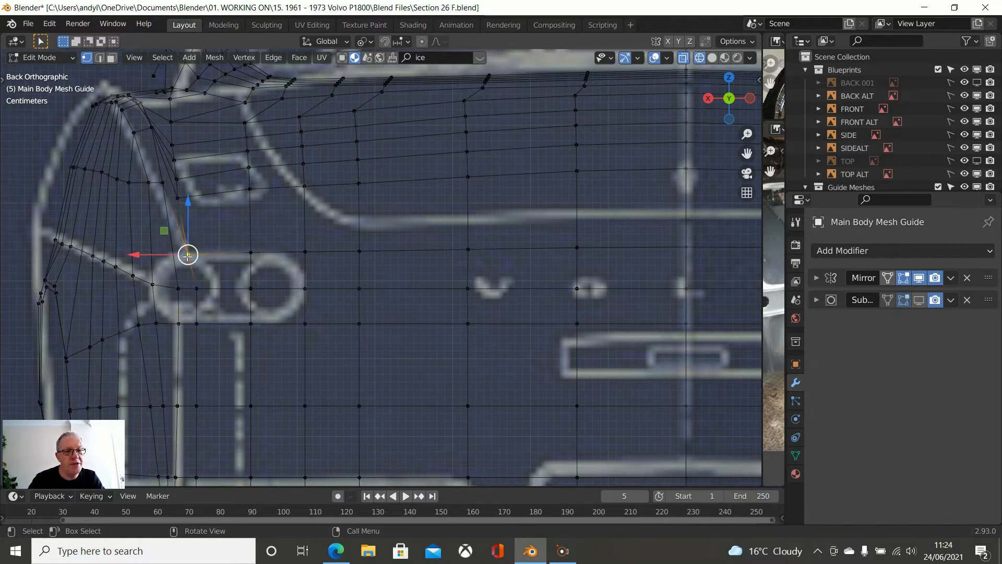
pyautogui.keyDown('ctrl'); pyautogui.click(304, 260); pyautogui.keyUp('ctrl')
pyautogui.keyDown('ctrl'); pyautogui.click(305, 285); pyautogui.keyUp('ctrl')
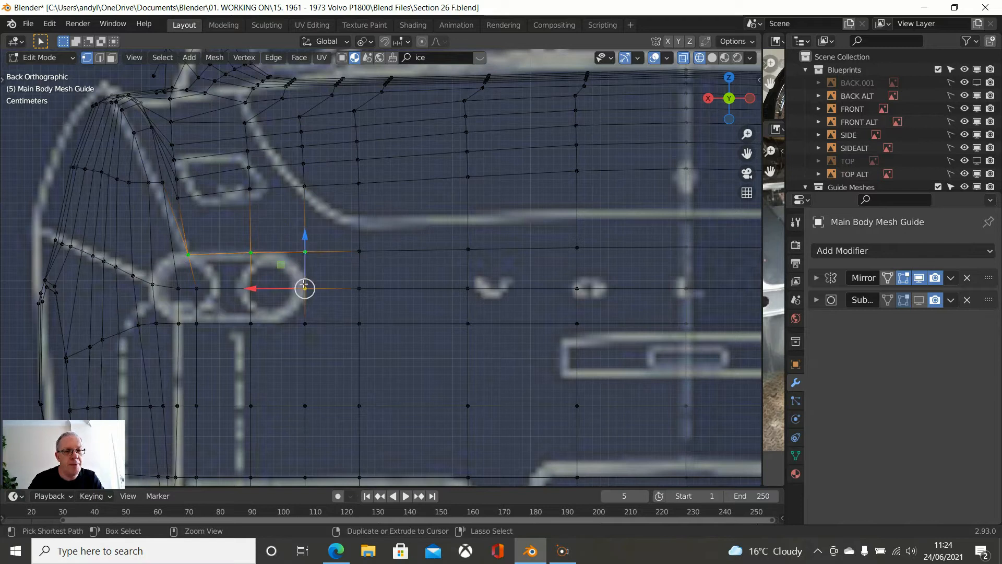
pyautogui.keyDown('ctrl'); pyautogui.click(249, 290); pyautogui.keyUp('ctrl')
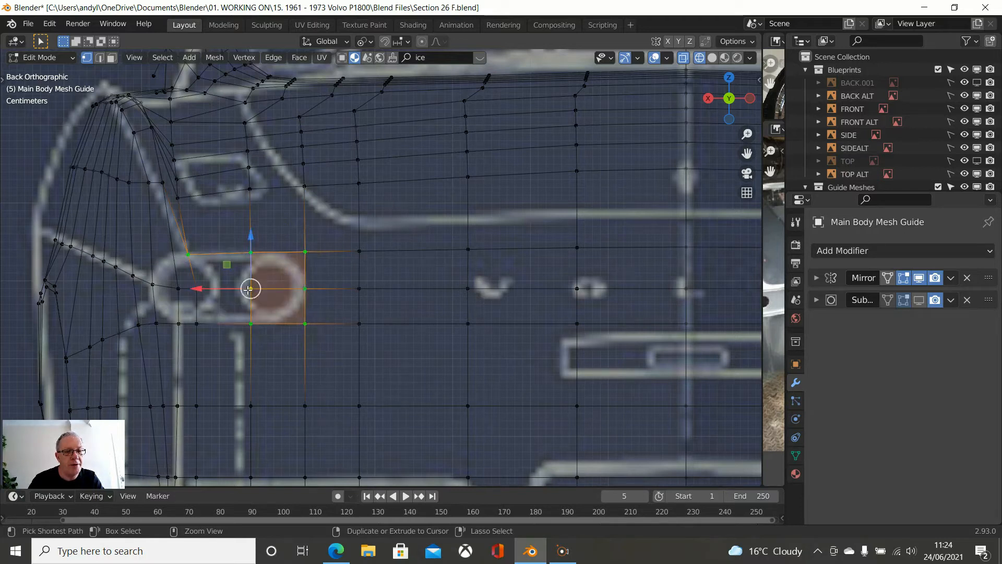
pyautogui.keyDown('ctrl'); pyautogui.click(195, 323); pyautogui.keyUp('ctrl')
pyautogui.keyDown('ctrl'); pyautogui.click(179, 324); pyautogui.keyUp('ctrl')
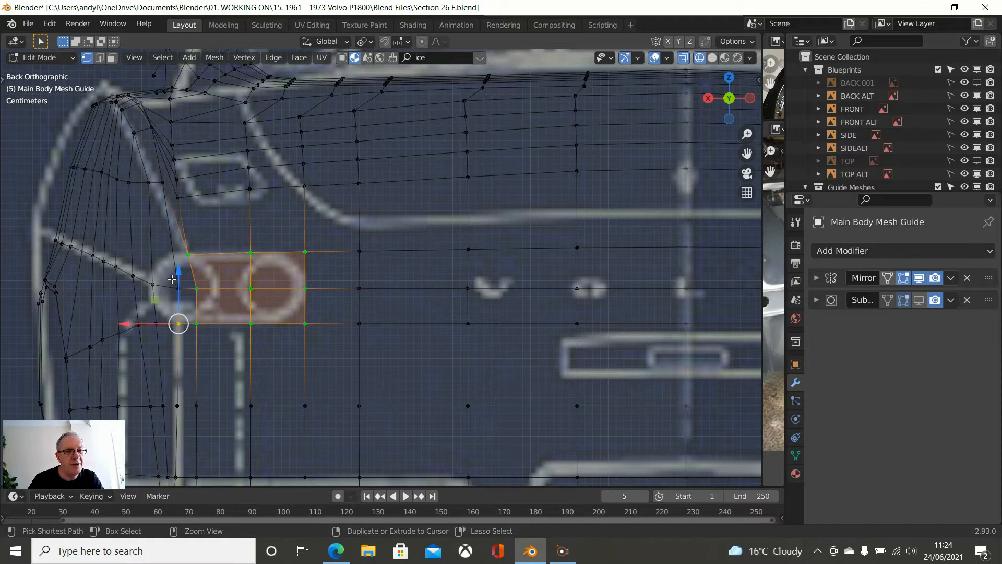
pyautogui.keyDown('ctrl'); pyautogui.click(154, 284); pyautogui.keyUp('ctrl')
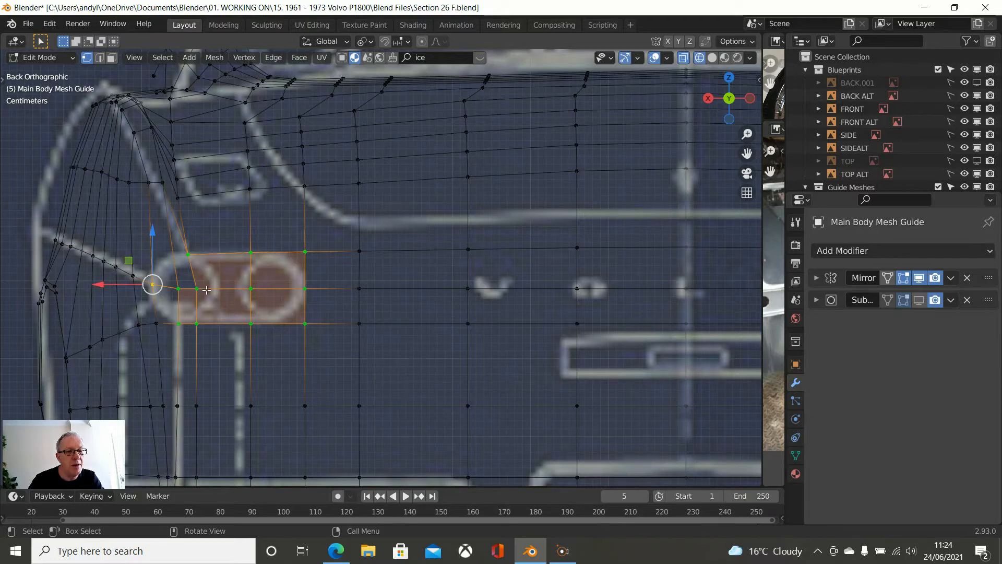
# - Examine the selected tail-light area on the body's rear corner in solid shading from a three-quarter view
pyautogui.moveTo(213, 290); pyautogui.dragTo(306, 316, button='middle')
pyautogui.scroll(-4, 253, 308)
pyautogui.press('z')
pyautogui.click(399, 317)
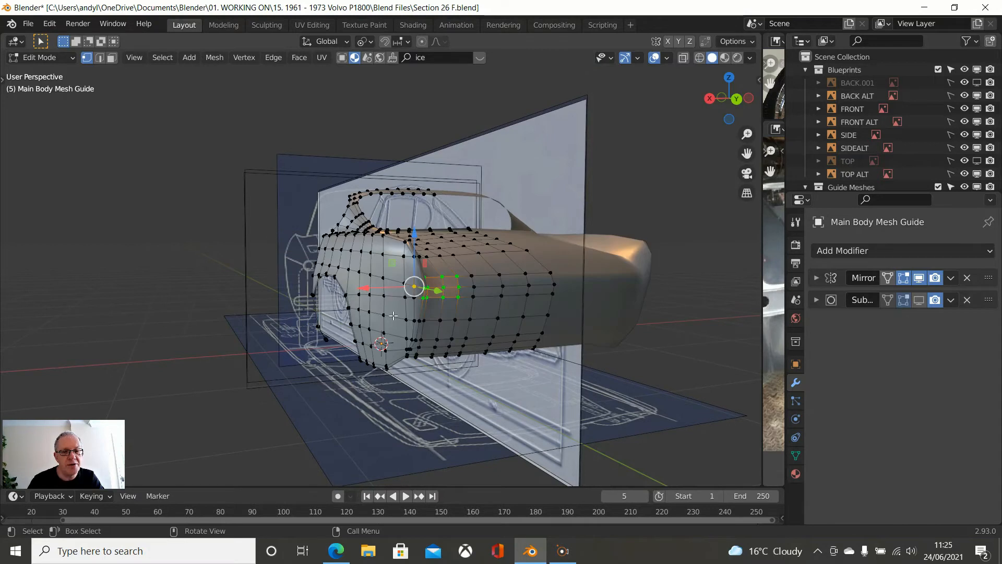
pyautogui.scroll(3, 433, 313)
pyautogui.scroll(3, 432, 316)
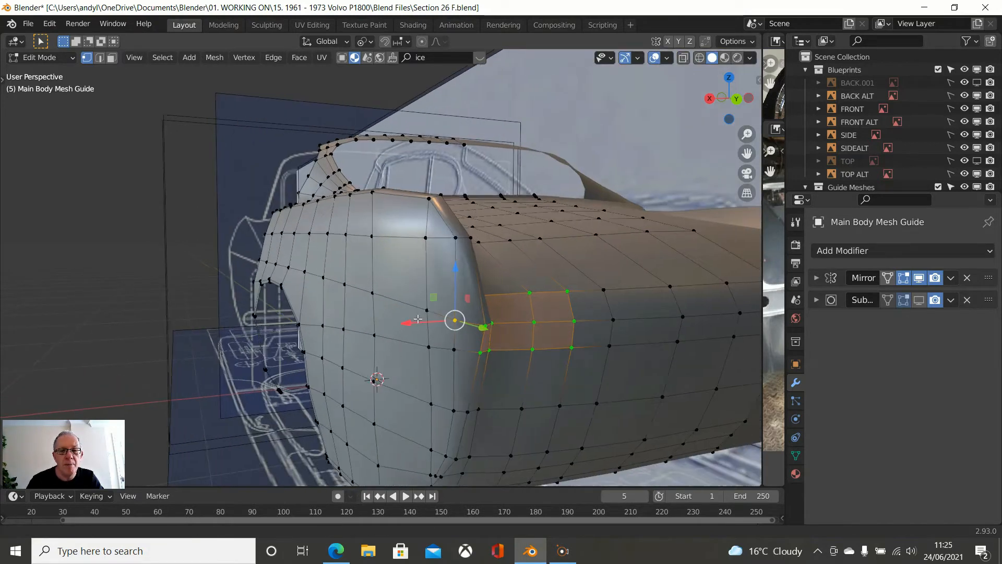
pyautogui.moveTo(418, 321); pyautogui.dragTo(388, 319, button='middle')
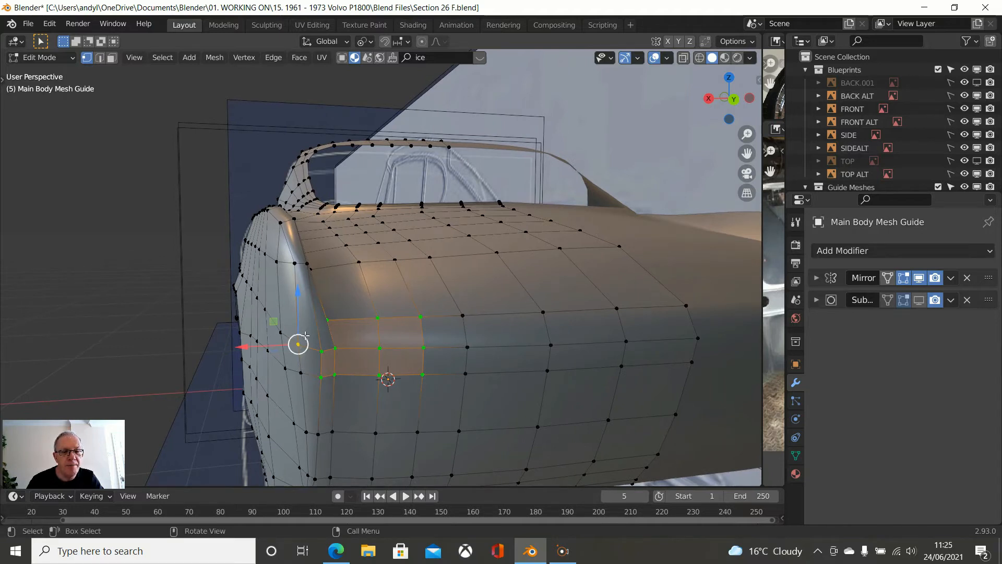
# - Clear the tail-light vertex selection and display the mesh in wireframe over the back blueprint's tail light
pyautogui.hotkey('alt', 'a')
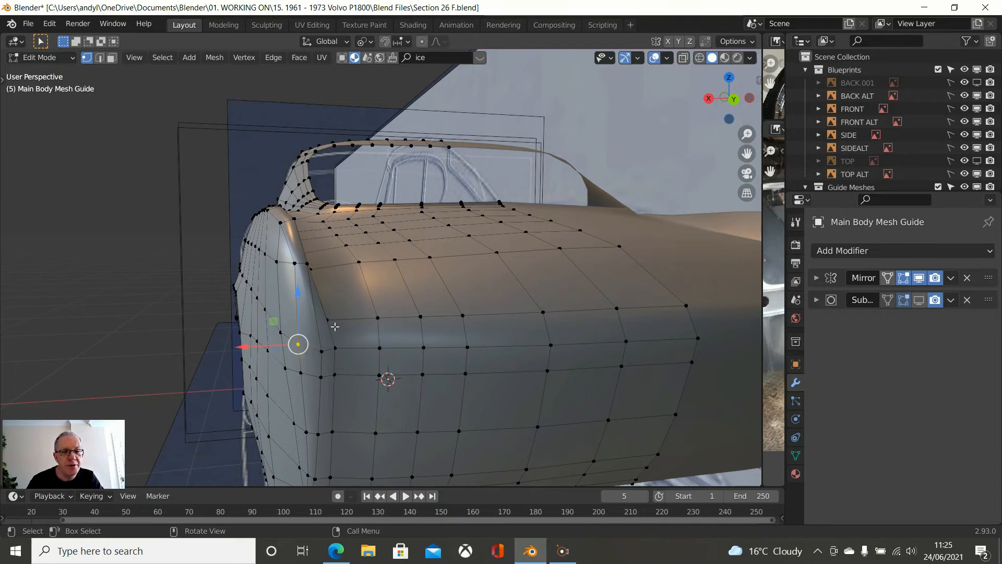
pyautogui.click(326, 319)
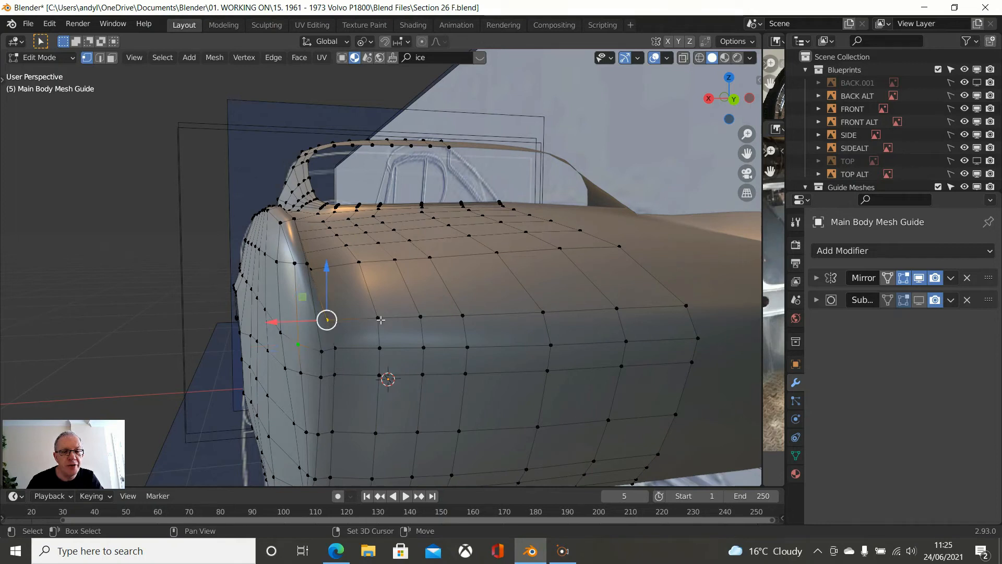
pyautogui.click(421, 315)
pyautogui.press('ctrl+KP_1')
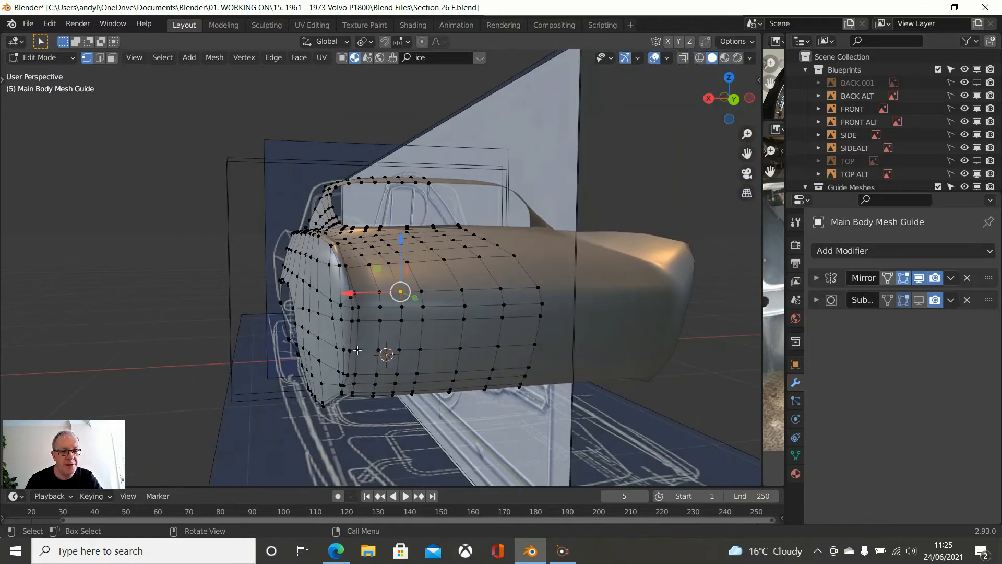
pyautogui.press('KP_5')
pyautogui.scroll(7, 357, 350)
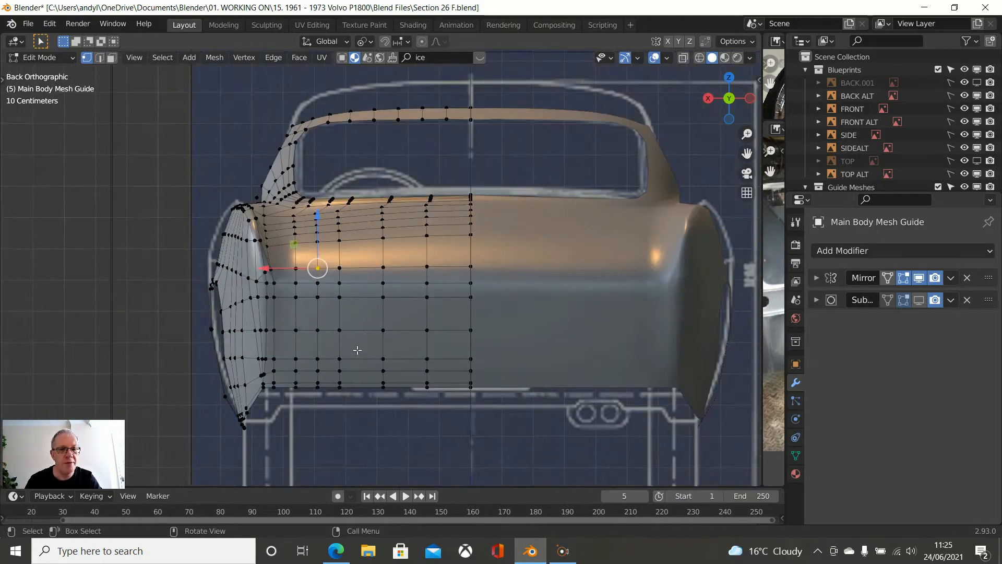
pyautogui.keyDown('shift'); pyautogui.moveTo(487, 329); pyautogui.dragTo(489, 330, button='middle'); pyautogui.keyUp('shift')
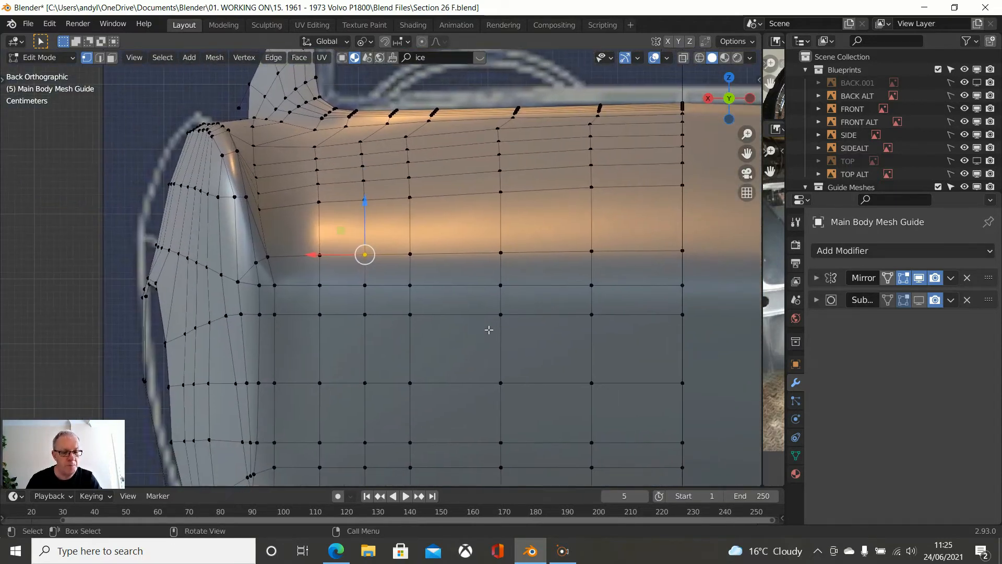
pyautogui.press('z')
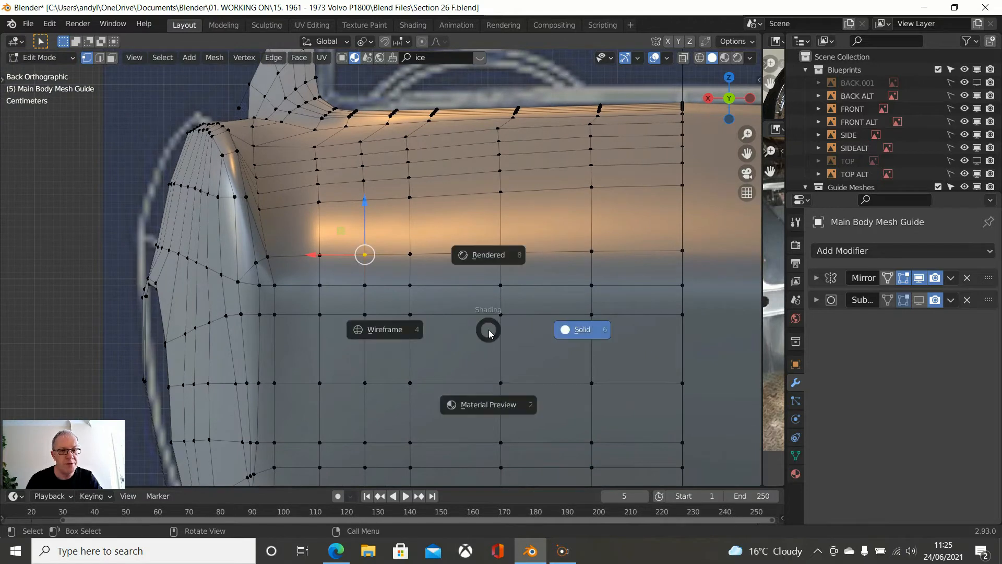
pyautogui.click(390, 331)
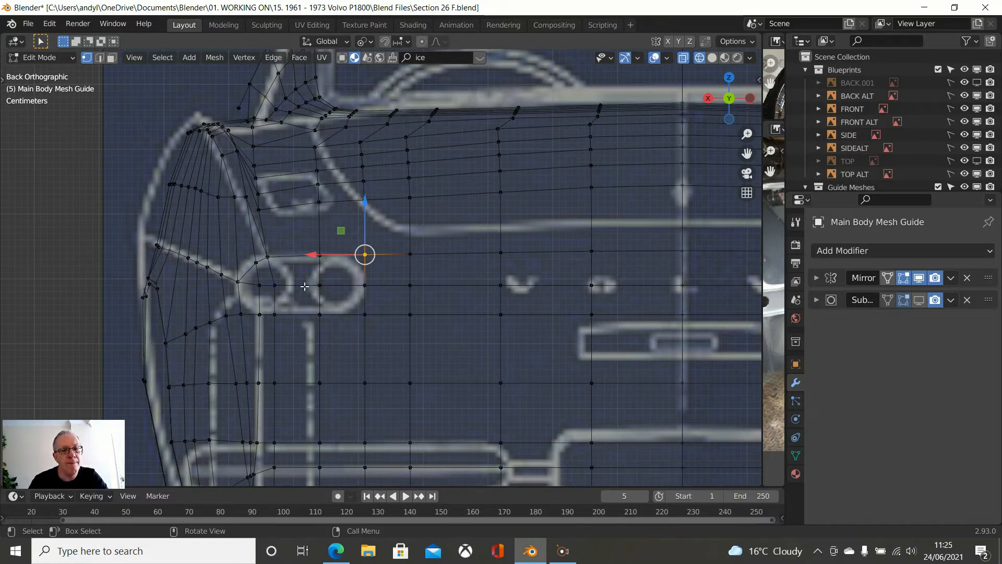
# - Slide the vertex at the tail light's lower outer corner up onto its outline, and raise the next two outboard vertices slightly to smooth the row
pyautogui.click(241, 315)
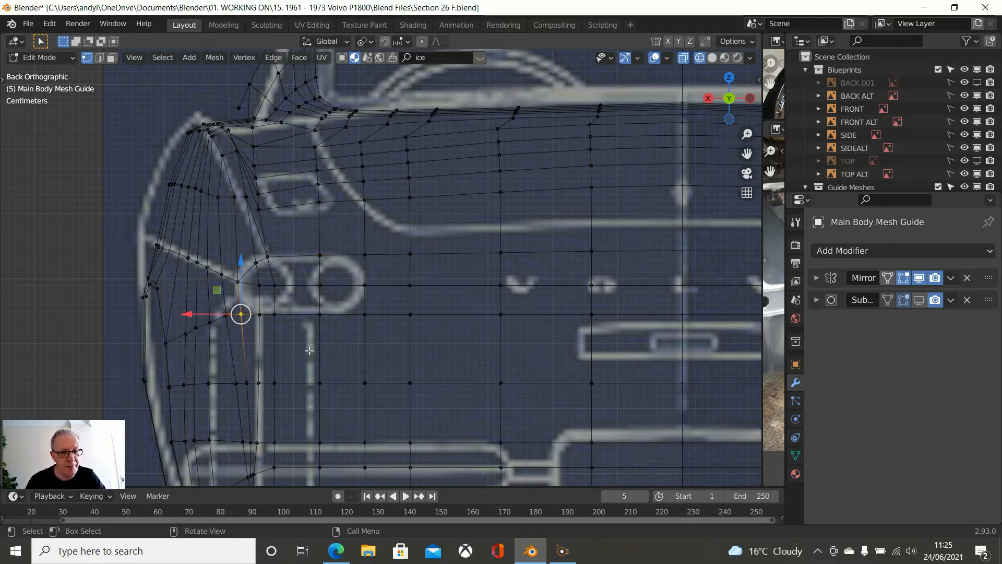
pyautogui.hotkey('shift', 'v')
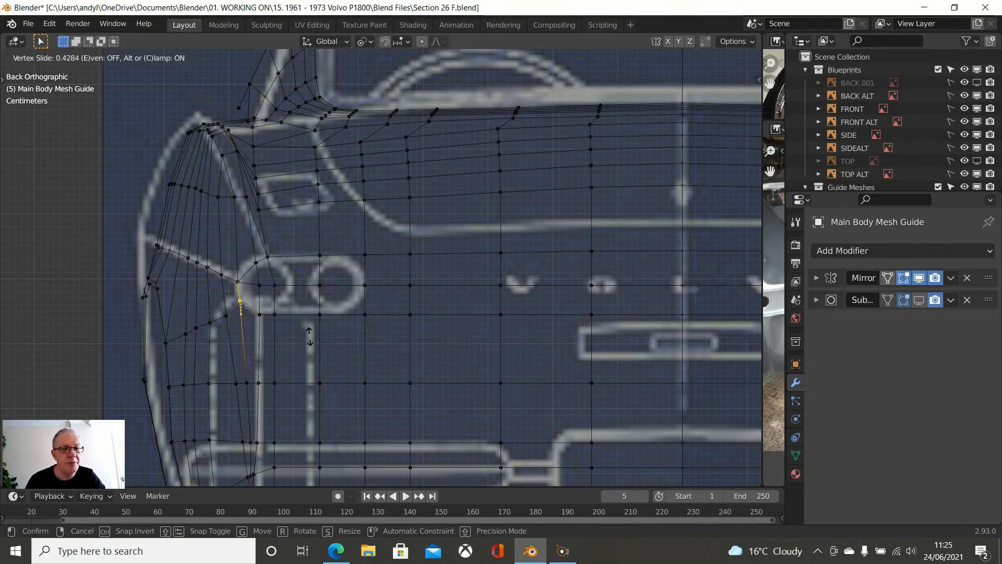
pyautogui.click(309, 335)
pyautogui.click(228, 316)
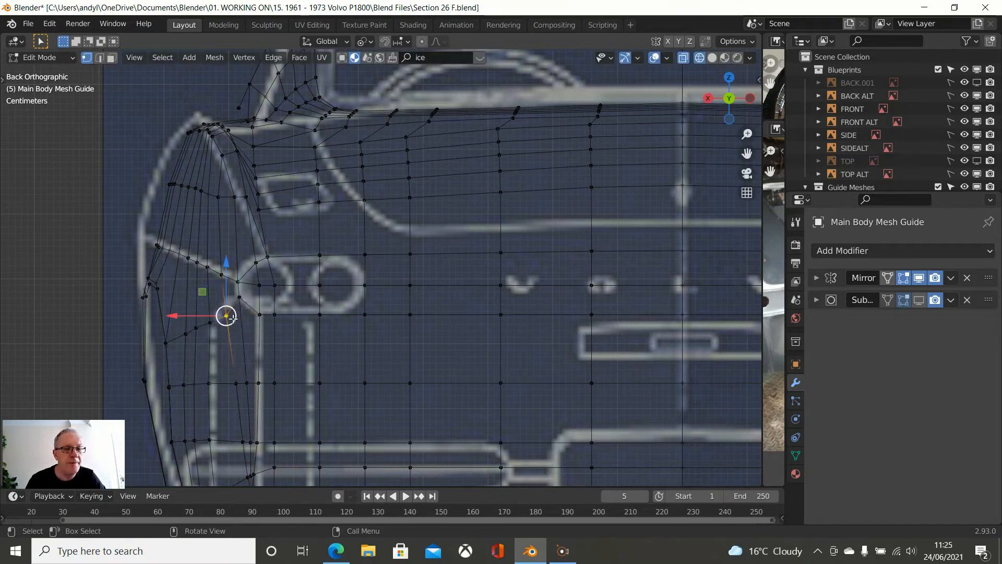
pyautogui.hotkey('shift', 'v')
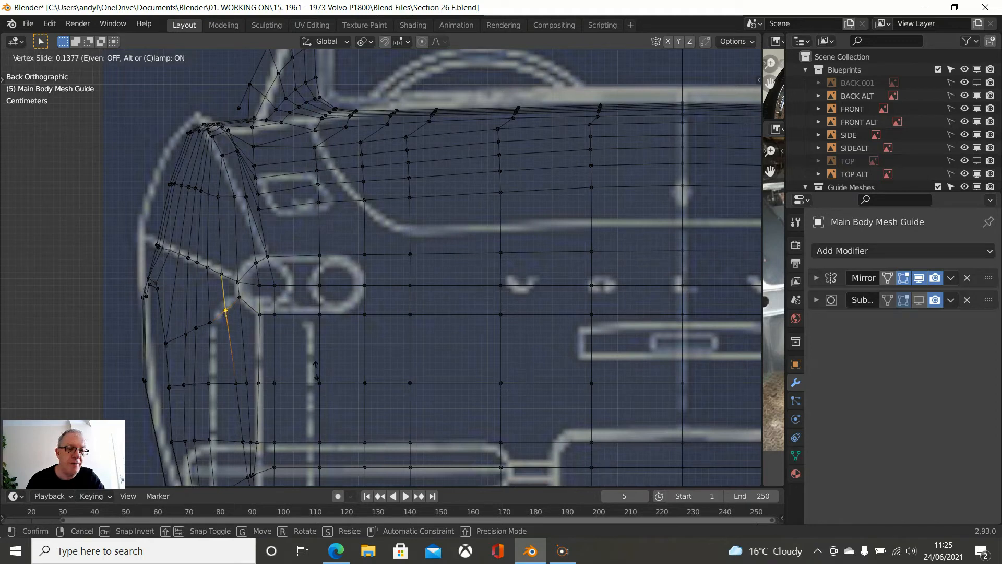
pyautogui.click(300, 370)
pyautogui.click(198, 330)
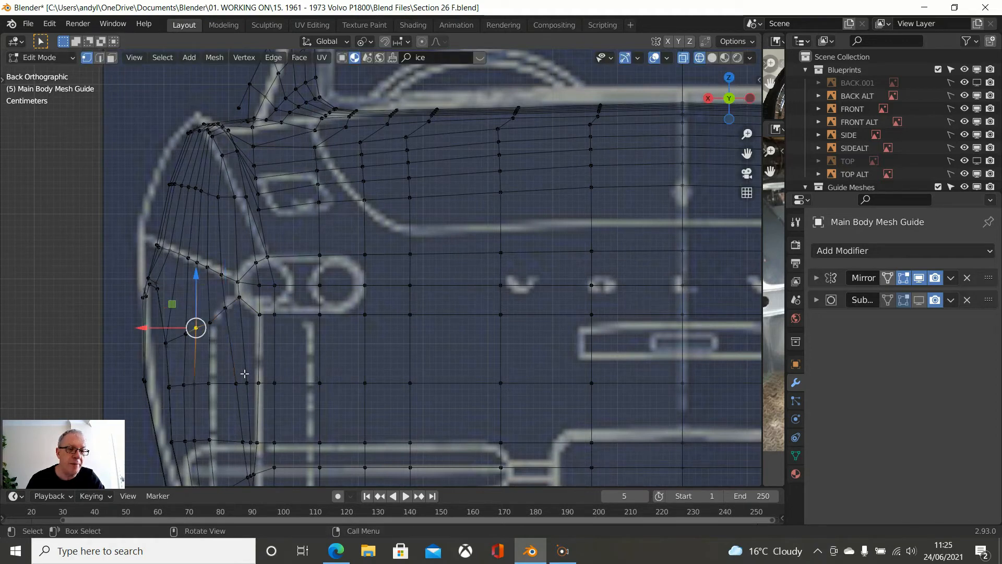
pyautogui.click(209, 324)
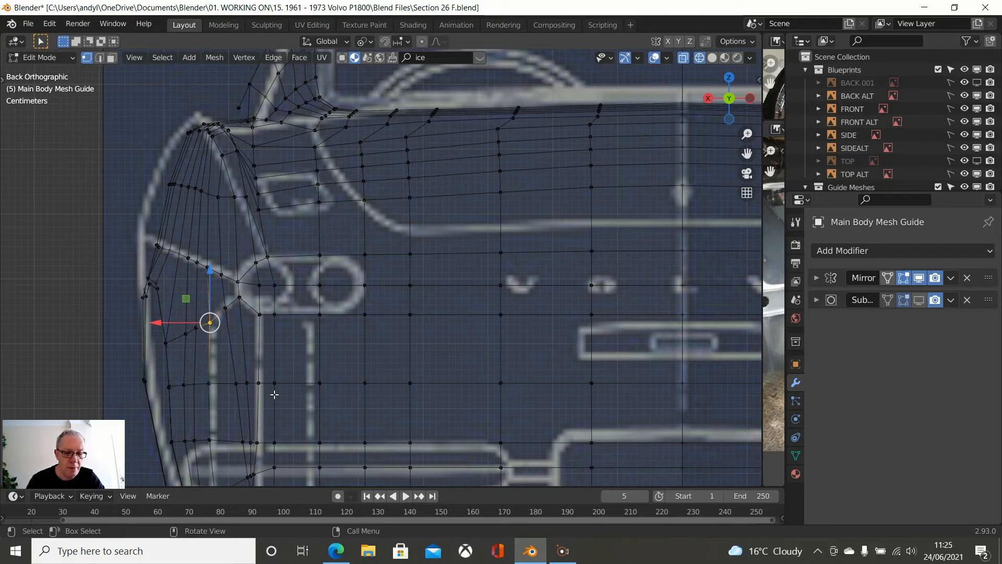
pyautogui.hotkey('shift', 'v')
pyautogui.click(272, 382)
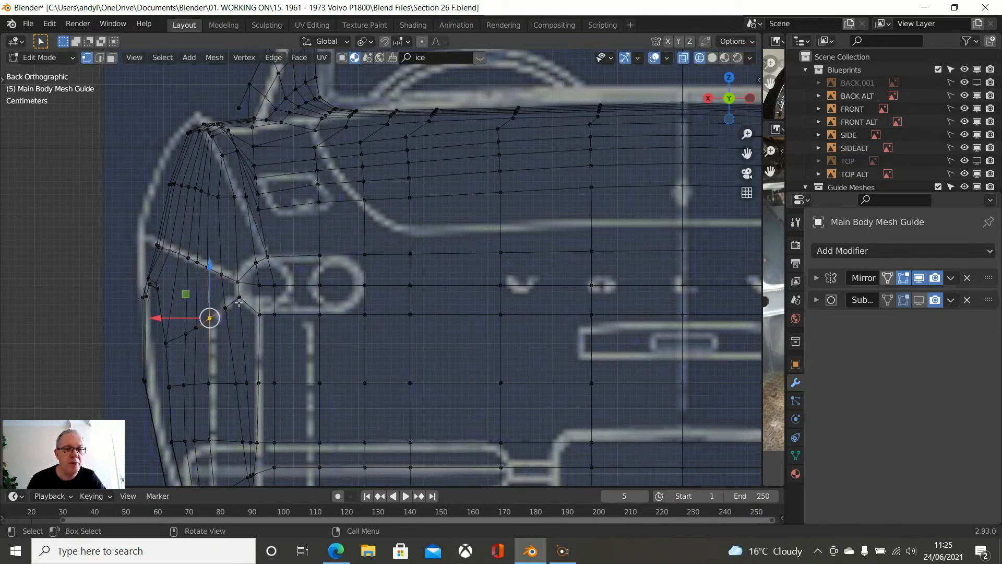
# - Slide the vertex at the tail light's lower inner corner upwards and slightly outboard to follow the rounded outline
pyautogui.click(366, 315)
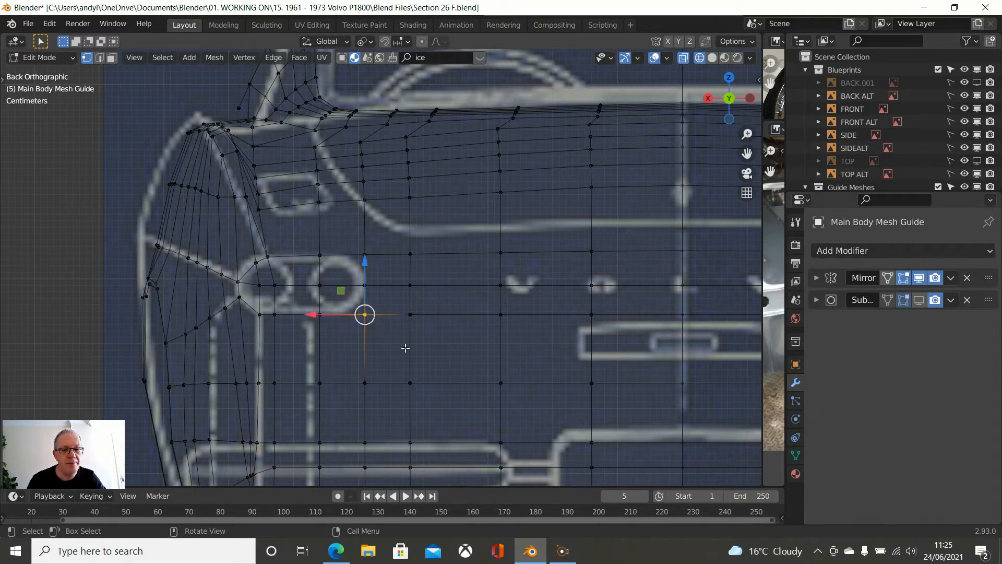
pyautogui.hotkey('shift', 'v')
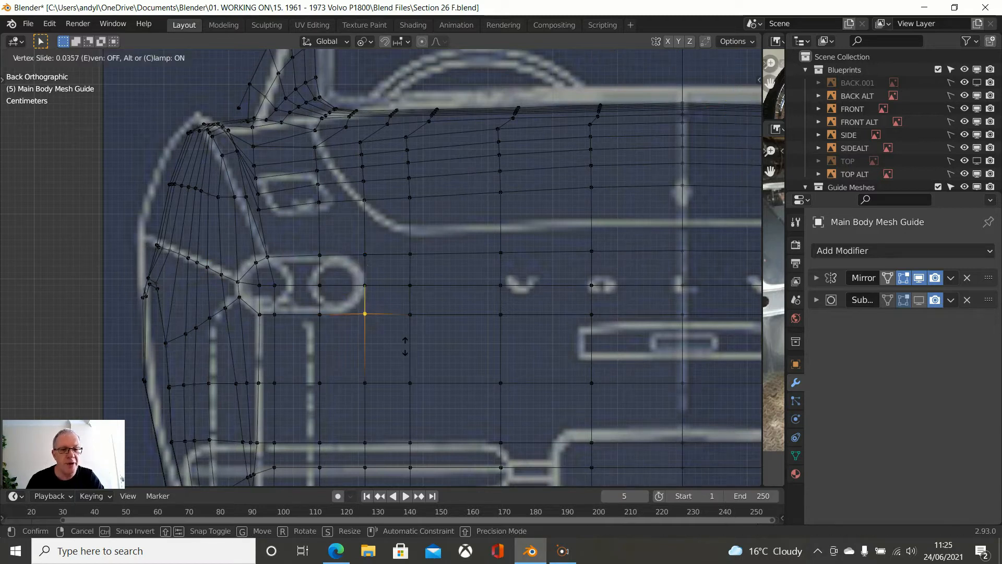
pyautogui.click(405, 340)
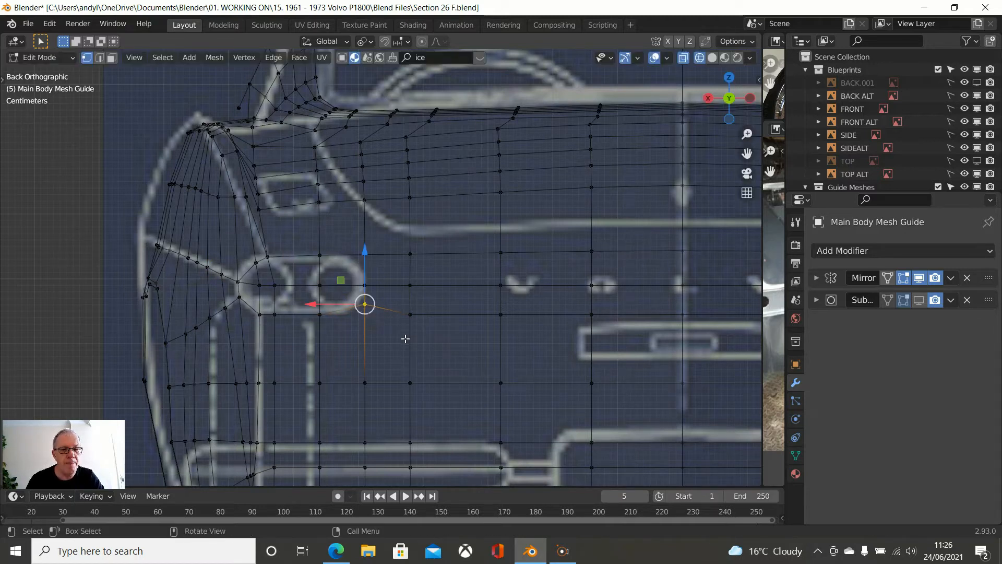
pyautogui.hotkey('shift', 'v')
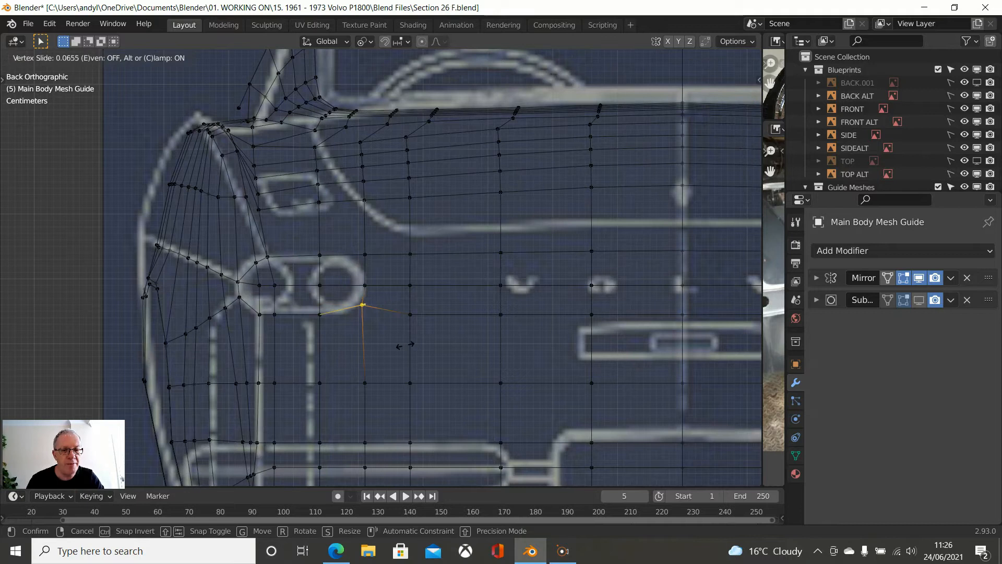
pyautogui.click(405, 346)
# - Slide the vertex at the tail light's upper inner corner outboard and slightly down to follow the rounded outline
pyautogui.click(367, 255)
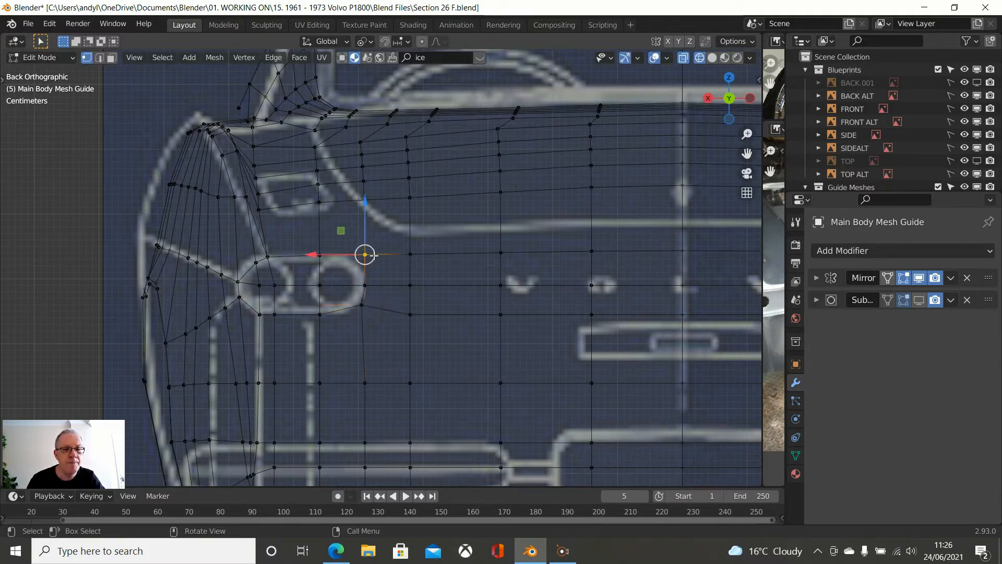
pyautogui.hotkey('shift', 'v')
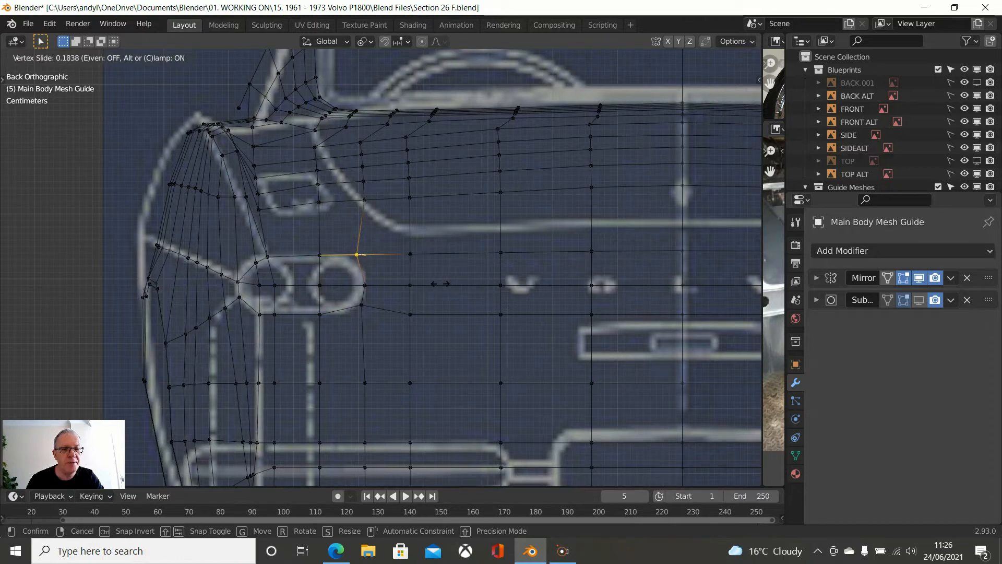
pyautogui.click(422, 281)
pyautogui.hotkey('shift', 'v')
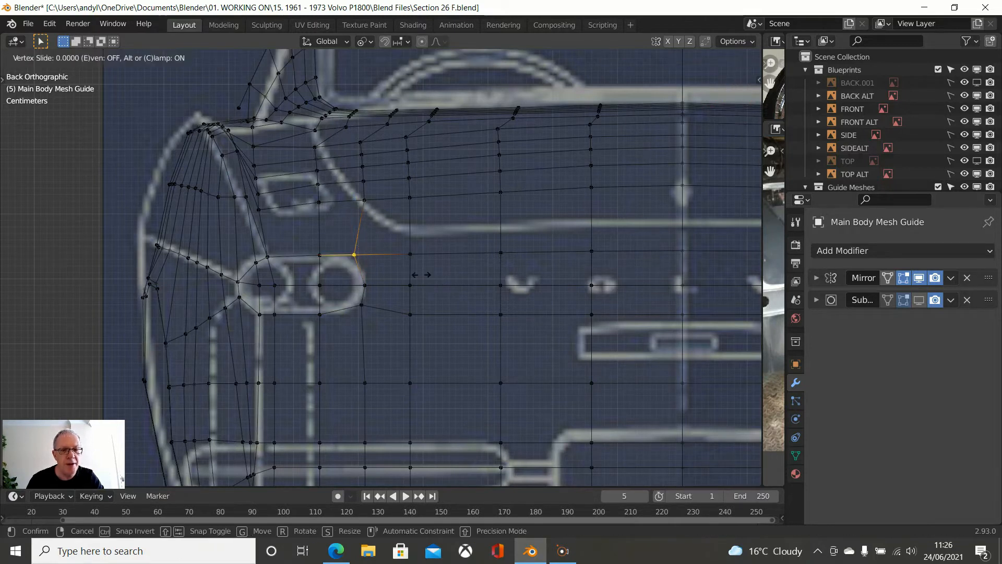
pyautogui.click(420, 281)
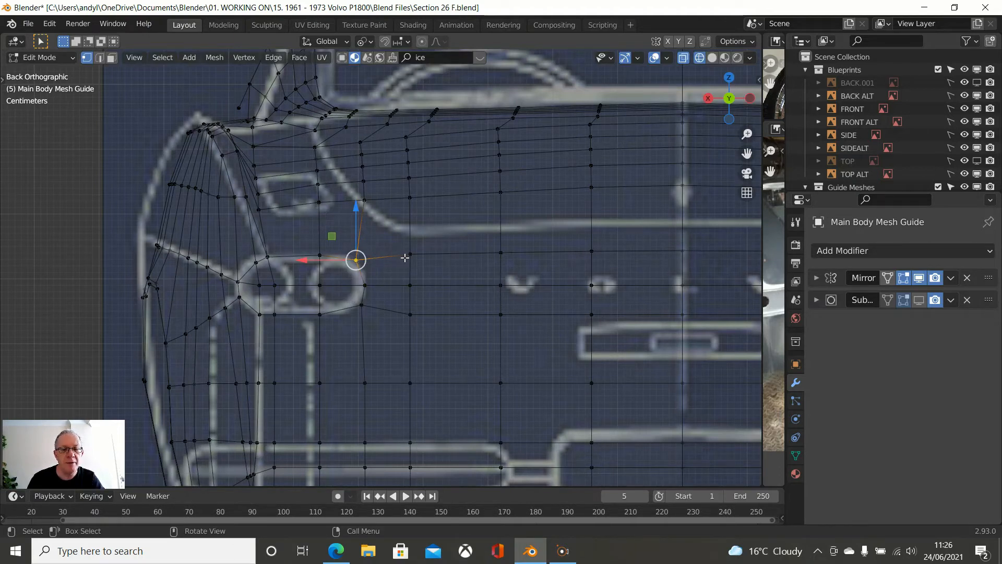
# - Flatten the vertex row from the centreline to the tail light's upper inner corner by scaling Z to 0 about the Active Element
pyautogui.scroll(-1, 450, 266)
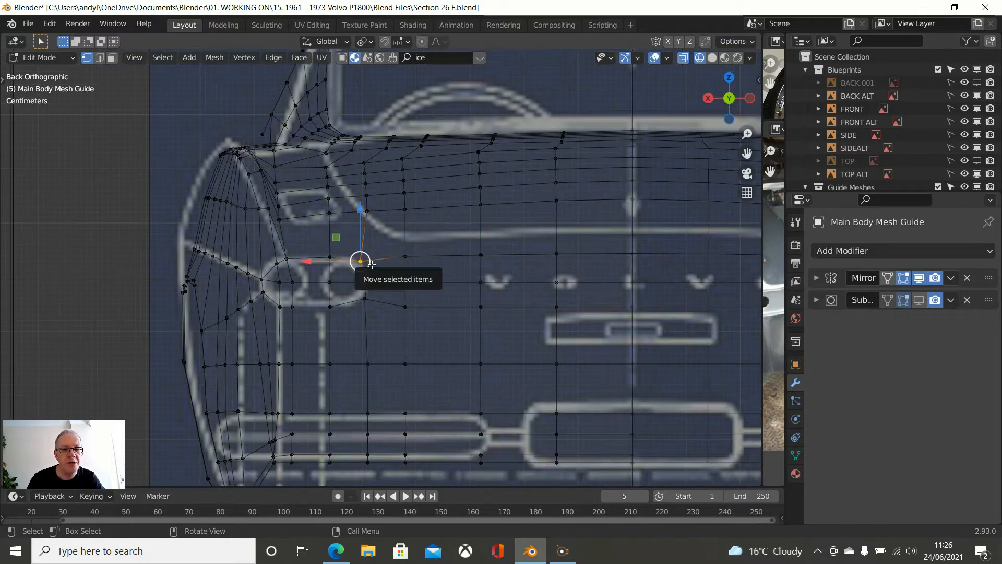
pyautogui.click(629, 255)
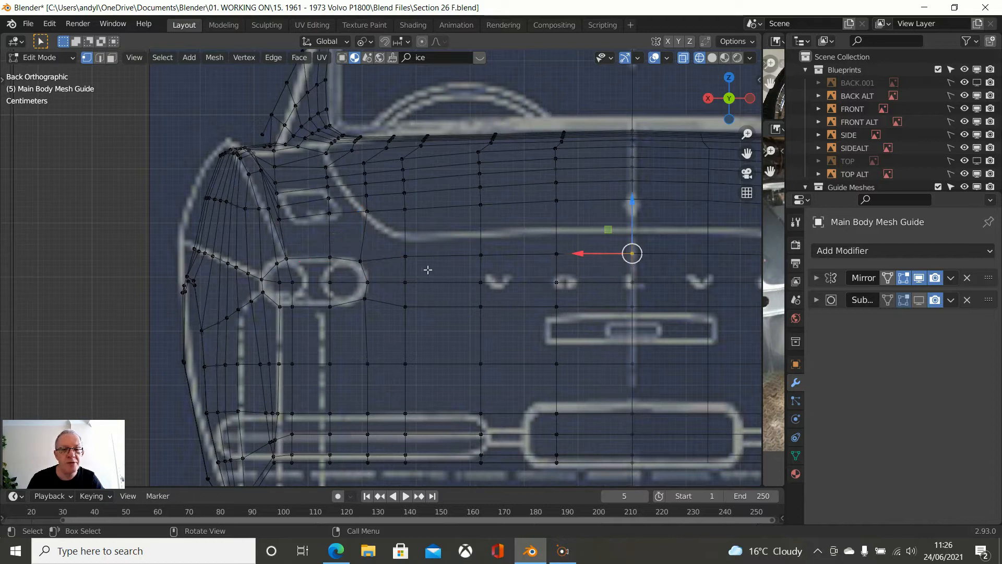
pyautogui.keyDown('ctrl'); pyautogui.click(362, 267); pyautogui.keyUp('ctrl')
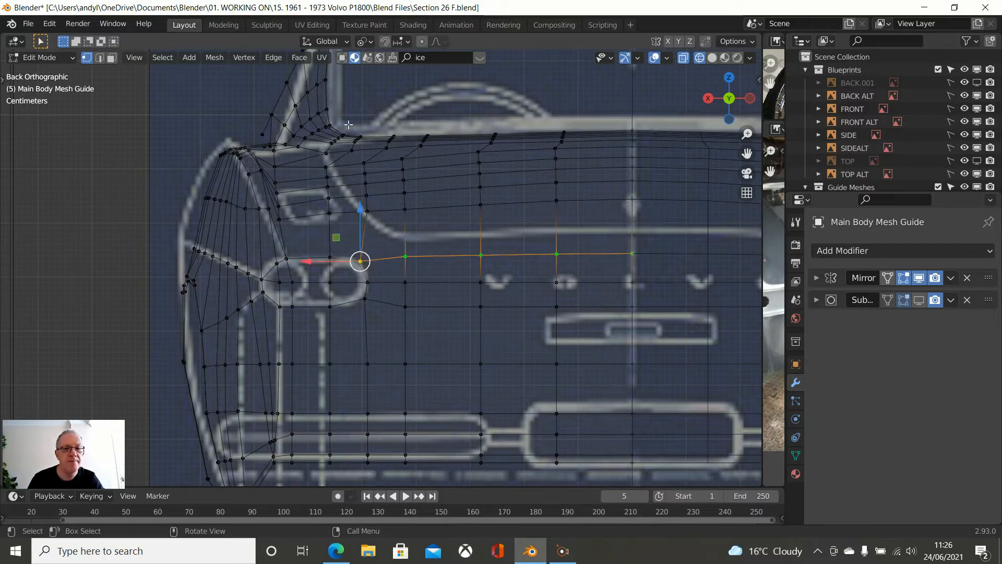
pyautogui.click(363, 43)
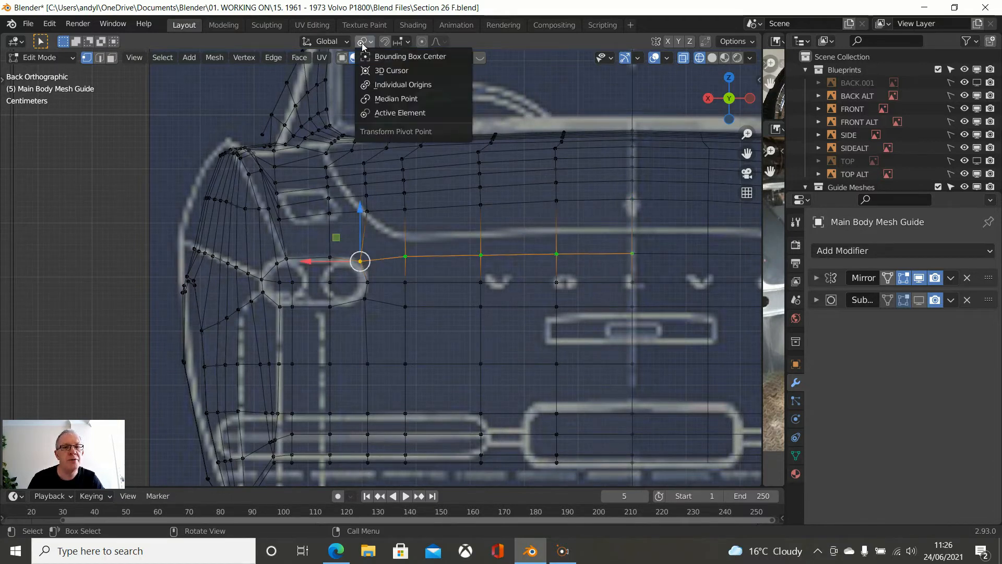
pyautogui.click(376, 112)
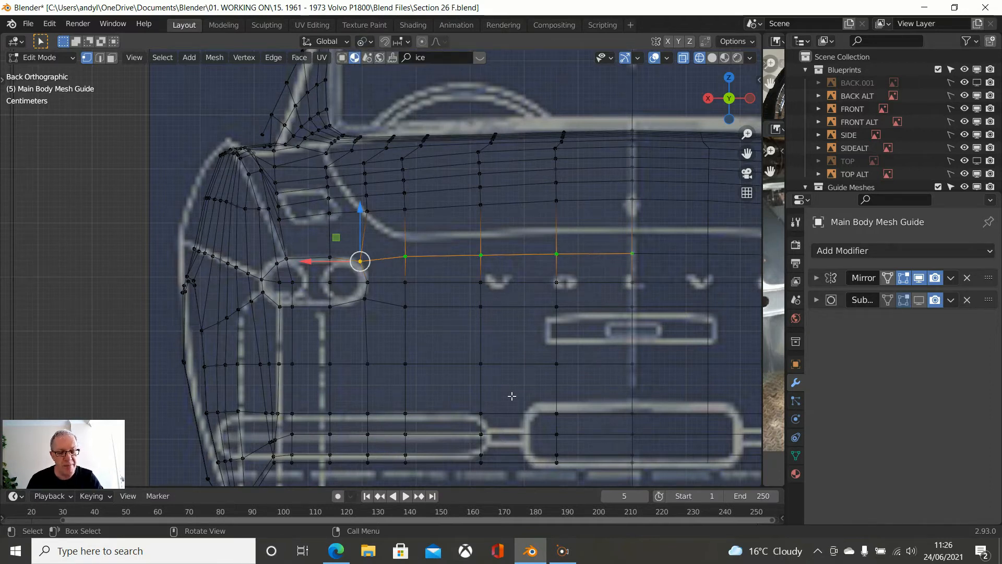
pyautogui.press('s')
pyautogui.press('z')
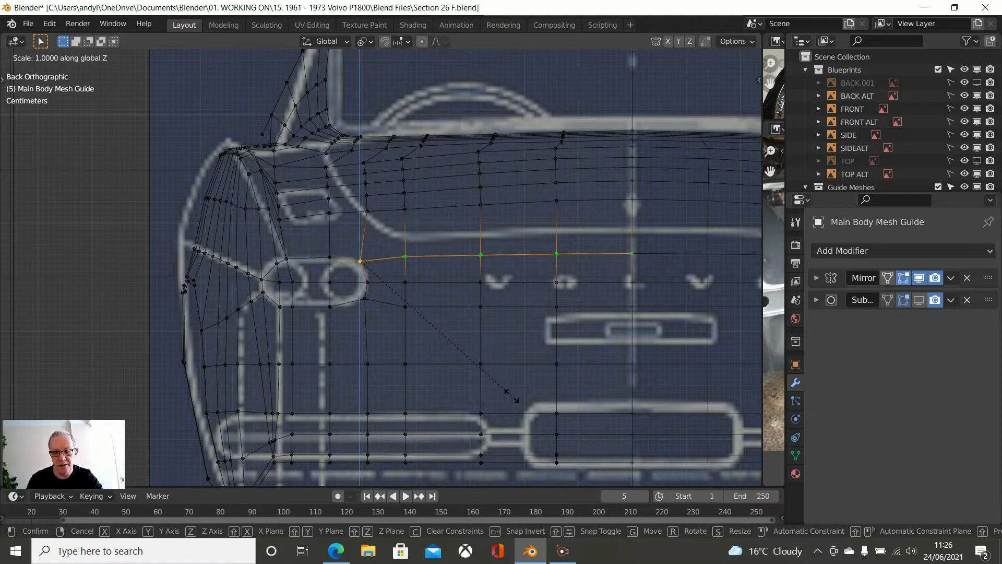
pyautogui.press('0')
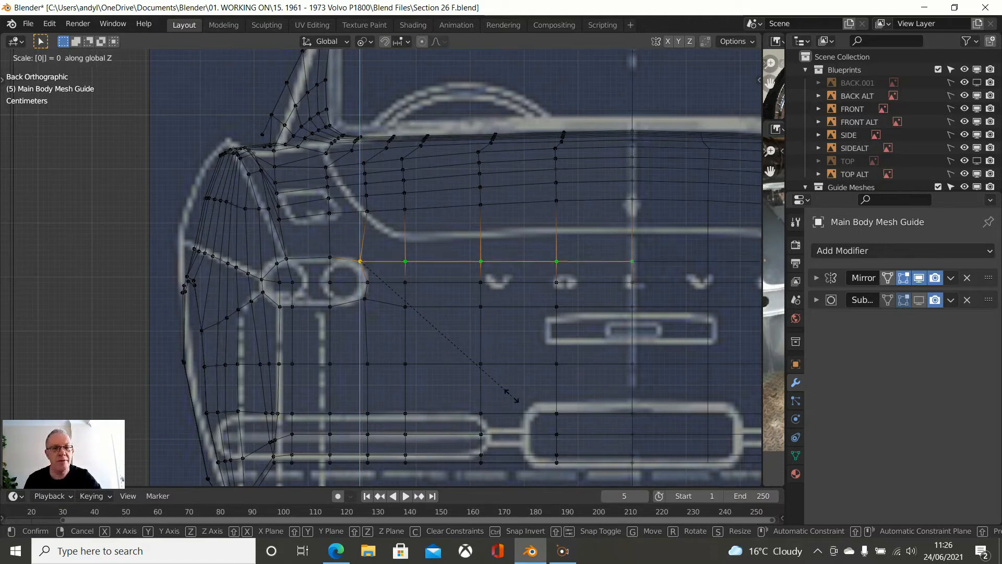
pyautogui.press('Return')
# - Select the vertex row from the centreline to the tail light's lower inner corner and level it to that corner with a Z scale of 0
pyautogui.click(377, 300)
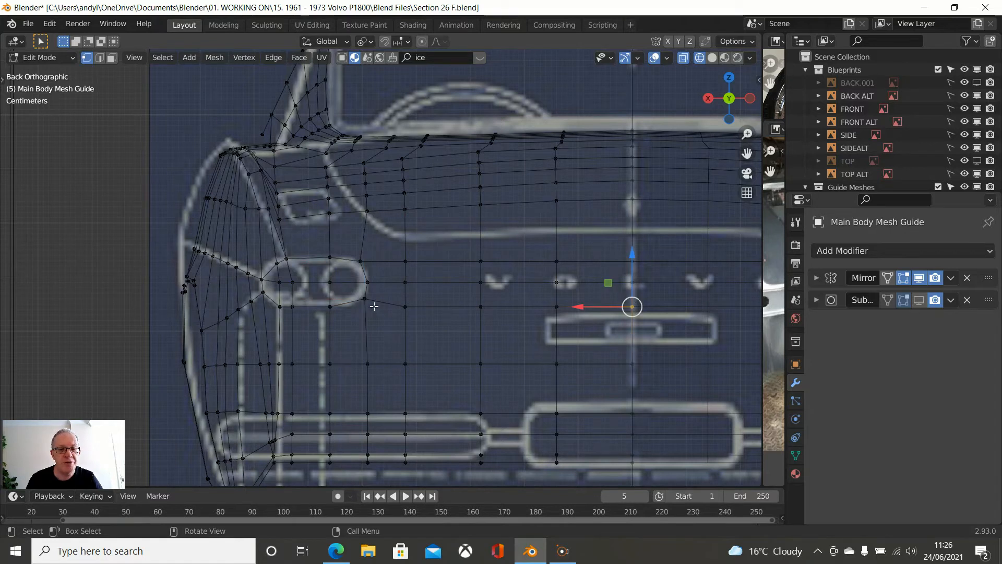
pyautogui.keyDown('alt'); pyautogui.keyDown('shift'); pyautogui.click(420, 296); pyautogui.keyUp('shift'); pyautogui.keyUp('alt')
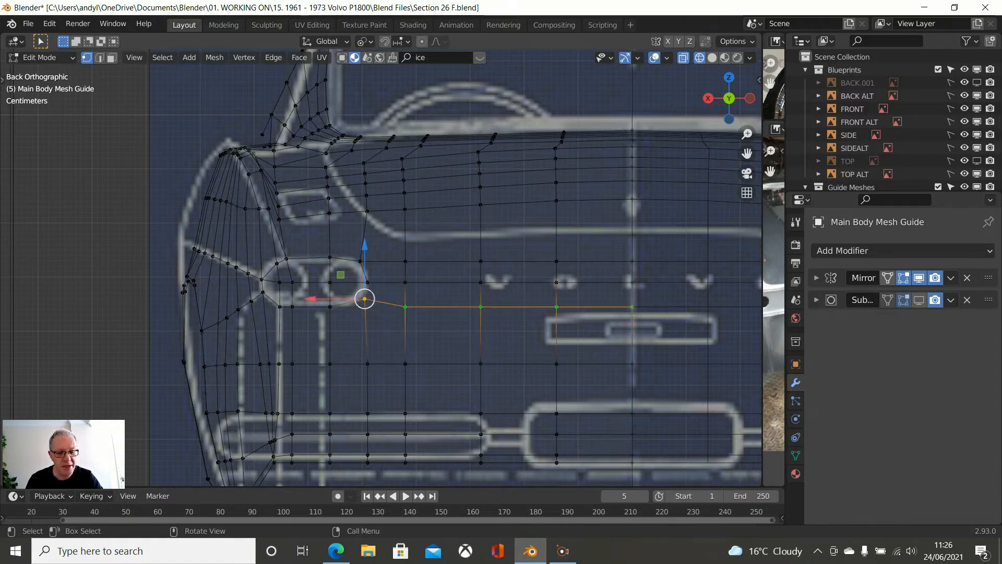
pyautogui.press('s')
pyautogui.press('z')
pyautogui.press('0')
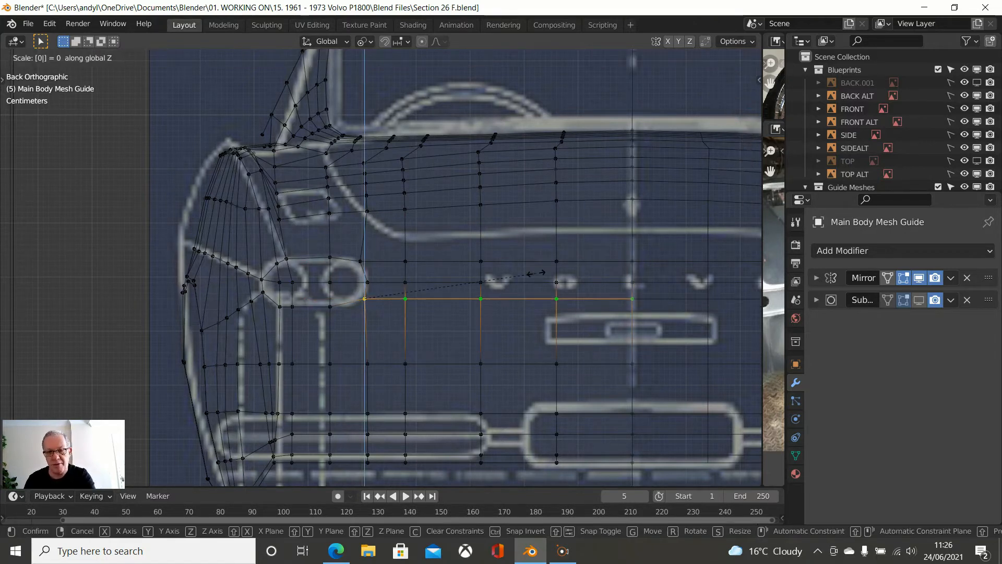
pyautogui.press('Return')
# - Select all the vertices of the tail-light area on the back view, both around its rounded outline and inside it
pyautogui.moveTo(536, 273); pyautogui.dragTo(556, 314, button='middle')
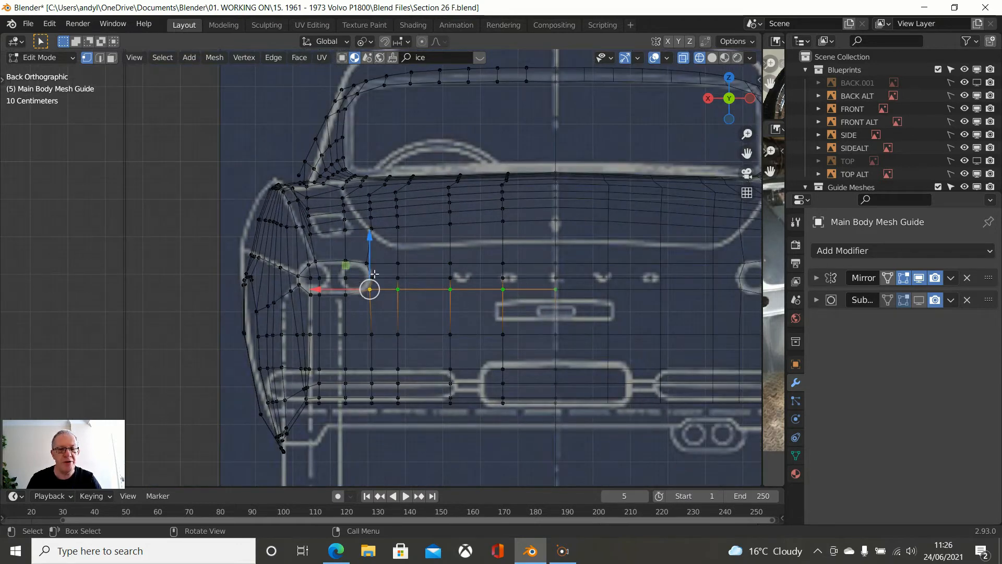
pyautogui.scroll(2, 319, 262)
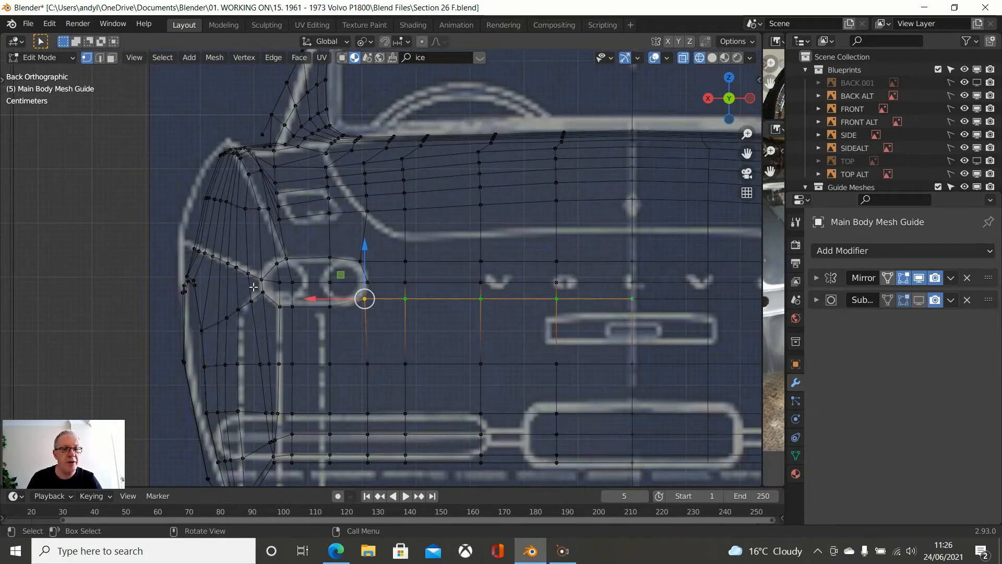
pyautogui.click(261, 277)
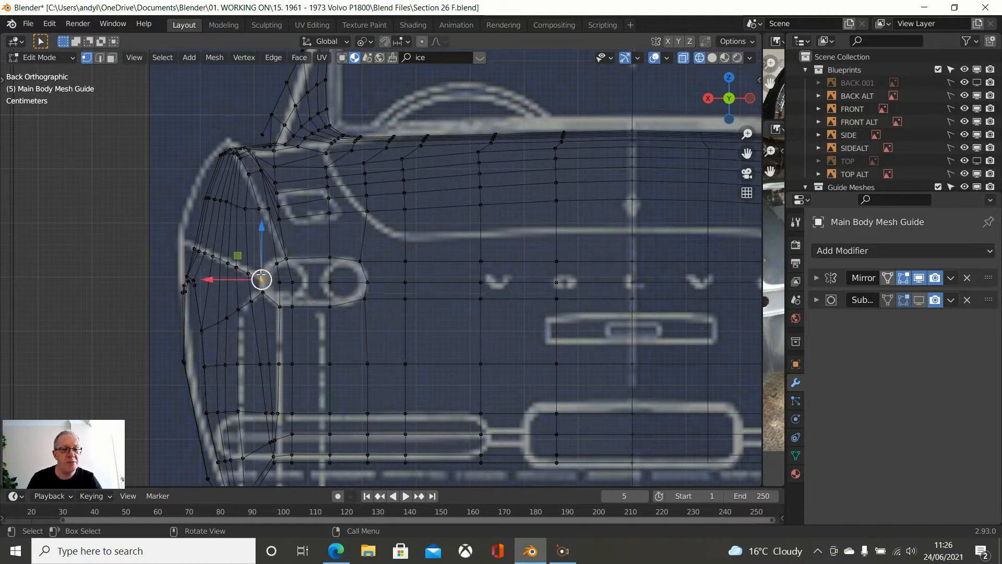
pyautogui.keyDown('ctrl'); pyautogui.click(358, 261); pyautogui.keyUp('ctrl')
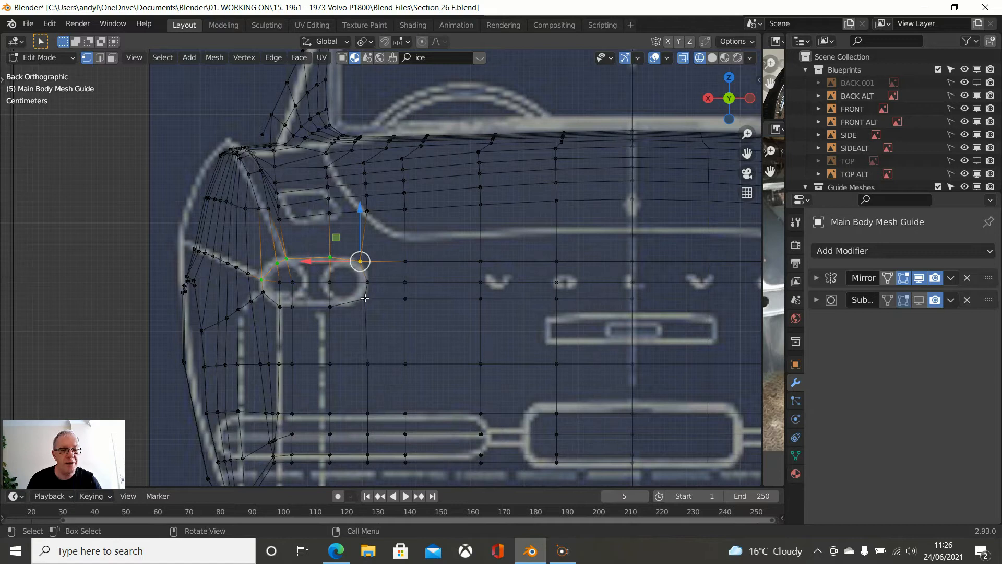
pyautogui.keyDown('ctrl'); pyautogui.click(280, 307); pyautogui.keyUp('ctrl')
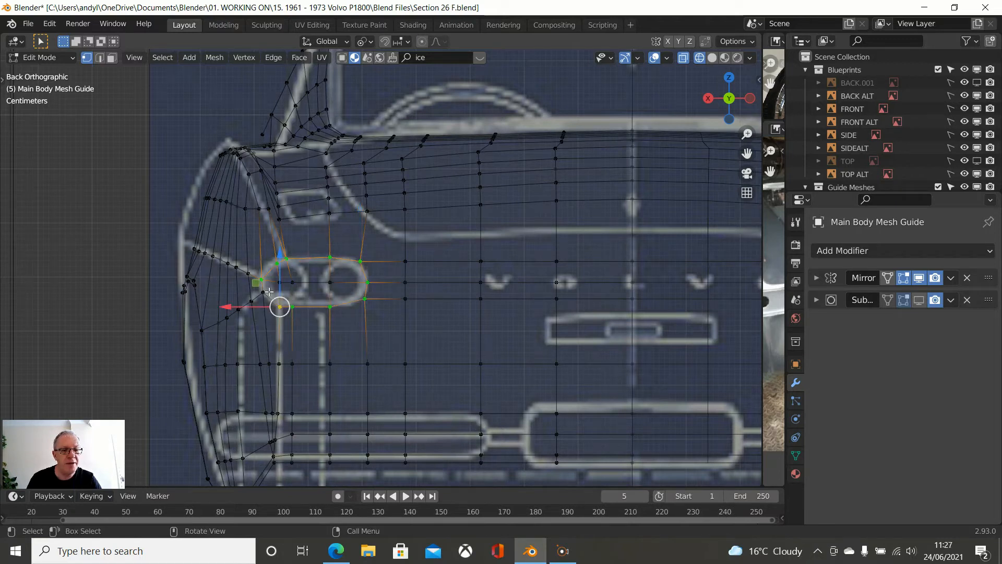
pyautogui.keyDown('shift'); pyautogui.click(263, 292); pyautogui.keyUp('shift')
pyautogui.keyDown('shift'); pyautogui.click(280, 284); pyautogui.keyUp('shift')
pyautogui.keyDown('shift'); pyautogui.click(303, 287); pyautogui.keyUp('shift')
pyautogui.keyDown('shift'); pyautogui.click(336, 284); pyautogui.keyUp('shift')
pyautogui.scroll(-3, 350, 297)
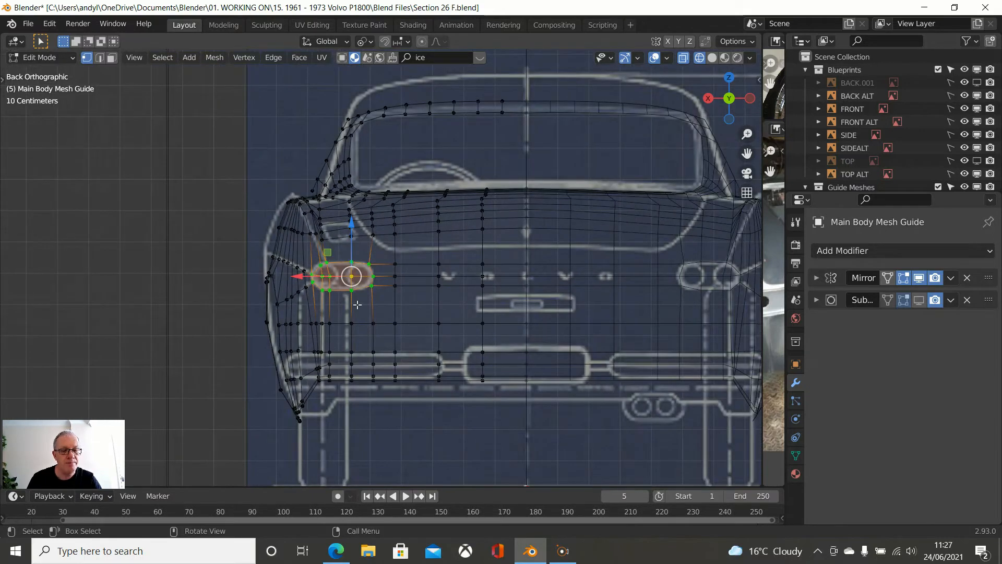
# - Flatten the selected tail-light vertices into one plane in the top view by scaling them along Y to 0
pyautogui.moveTo(357, 304); pyautogui.dragTo(333, 420, button='middle')
pyautogui.press('KP_7')
pyautogui.scroll(-4, 360, 303)
pyautogui.scroll(5, 403, 280)
pyautogui.keyDown('shift'); pyautogui.moveTo(398, 279); pyautogui.dragTo(388, 372, button='middle'); pyautogui.keyUp('shift')
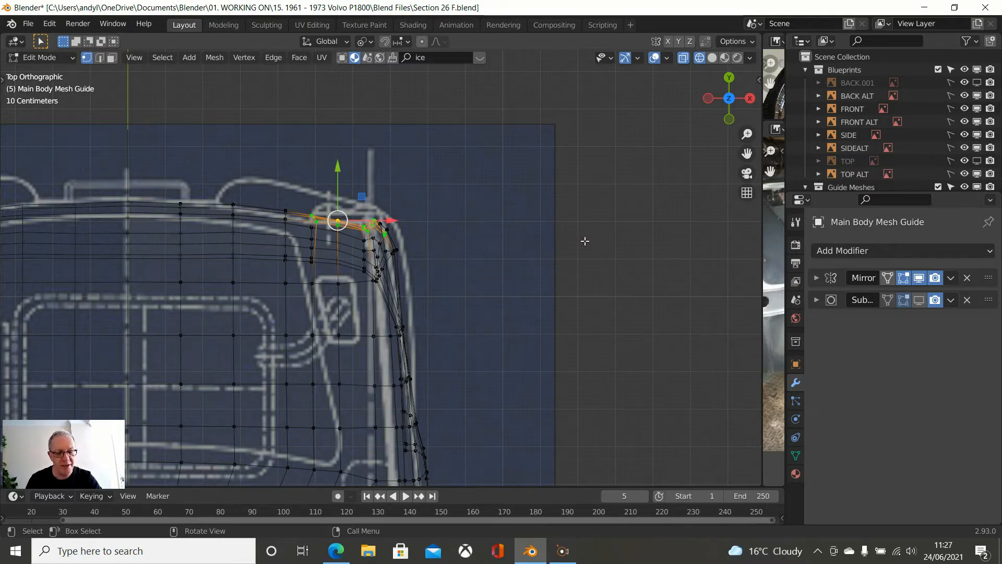
pyautogui.press('s')
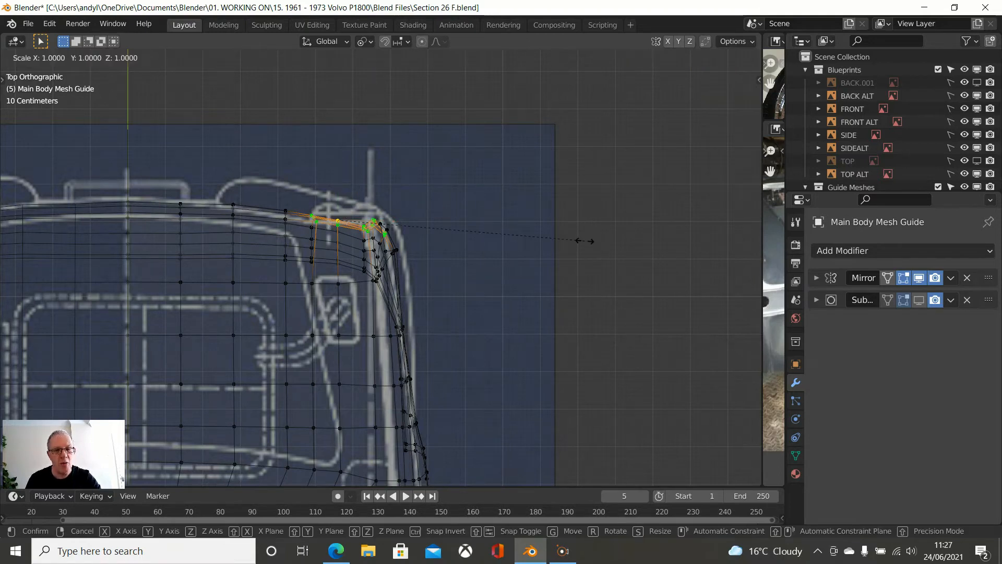
pyautogui.press('y')
pyautogui.press('0')
pyautogui.press('Return')
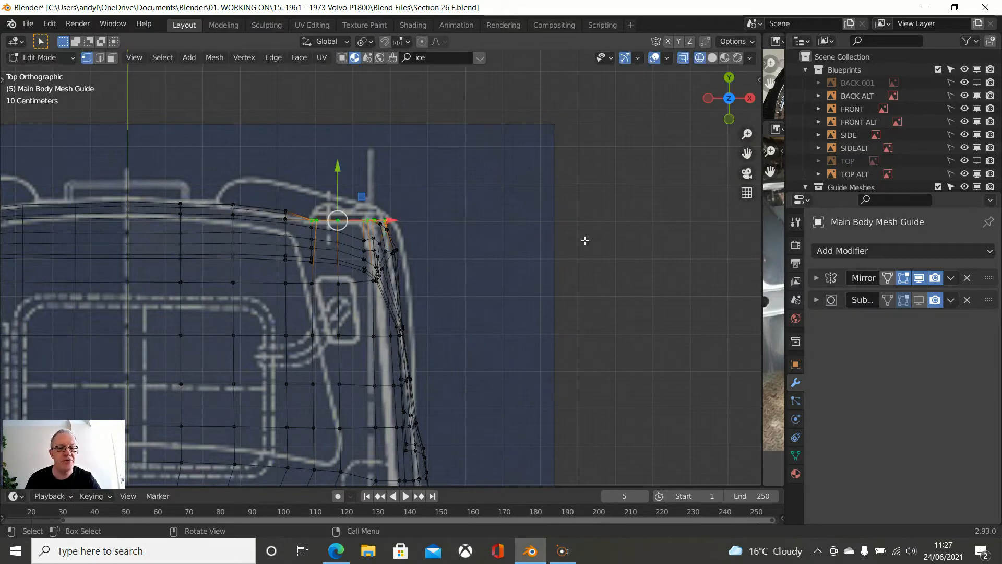
pyautogui.scroll(-2, 518, 210)
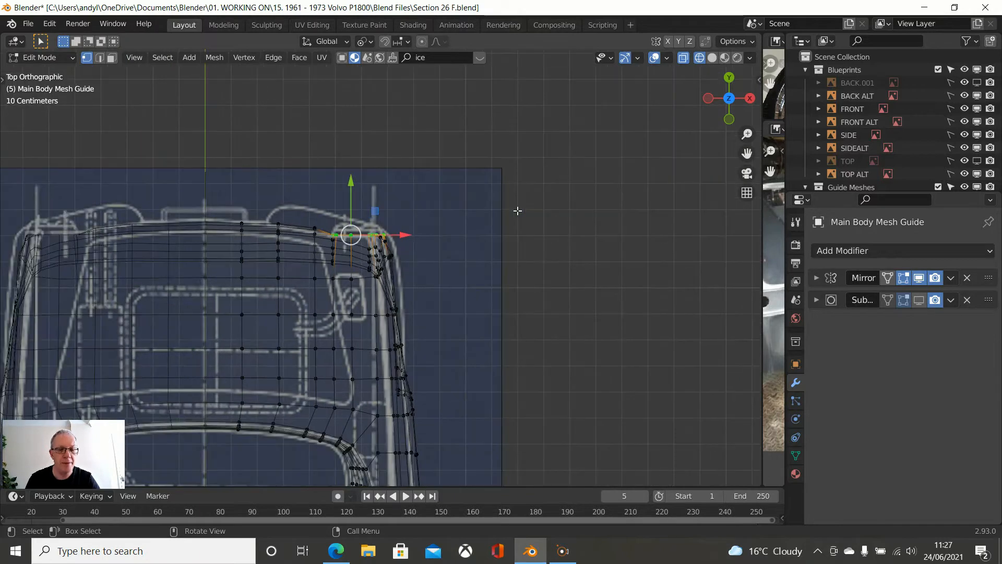
# - Display the body in Solid shading and inset the selected tail-light faces by a thin border in the back view
pyautogui.press('z')
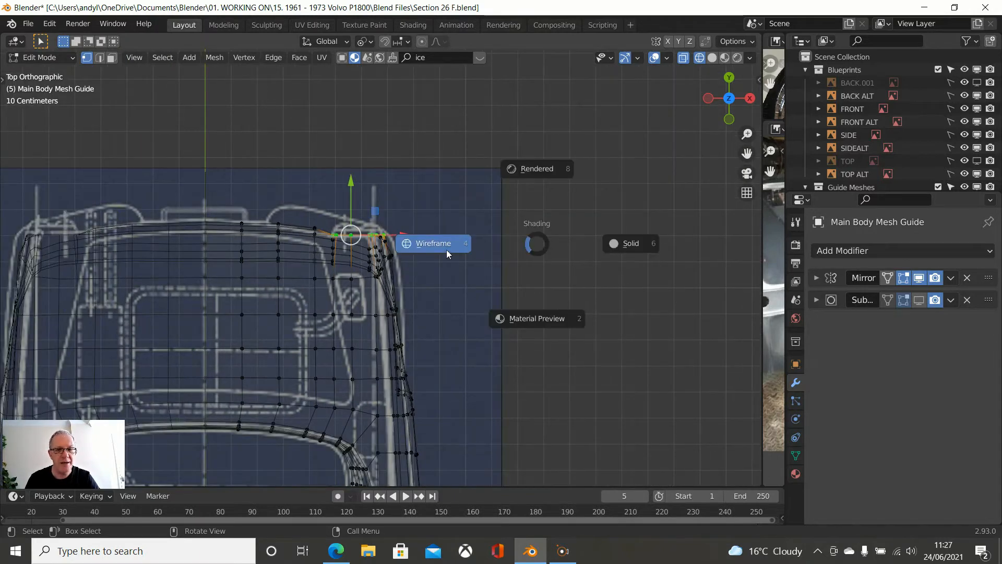
pyautogui.click(609, 247)
pyautogui.moveTo(443, 259)
pyautogui.mouseDown(button='middle')
pyautogui.moveTo(412, 219)
pyautogui.moveTo(424, 309)
pyautogui.moveTo(534, 312)
pyautogui.moveTo(469, 233)
pyautogui.moveTo(447, 281)
pyautogui.moveTo(443, 269)
pyautogui.mouseUp(button='middle')
pyautogui.scroll(1, 477, 260)
pyautogui.scroll(1, 443, 269)
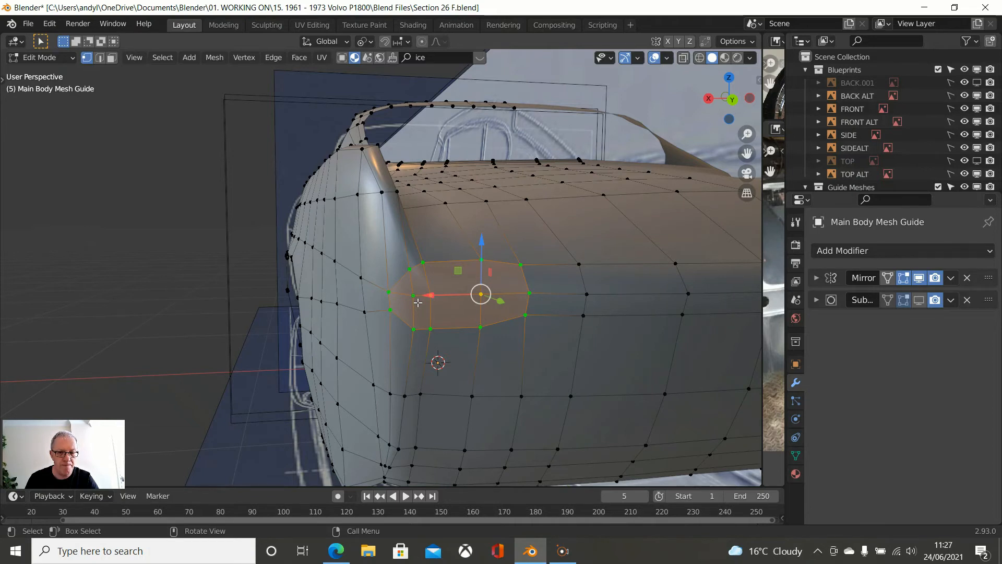
pyautogui.press('ctrl+KP_1')
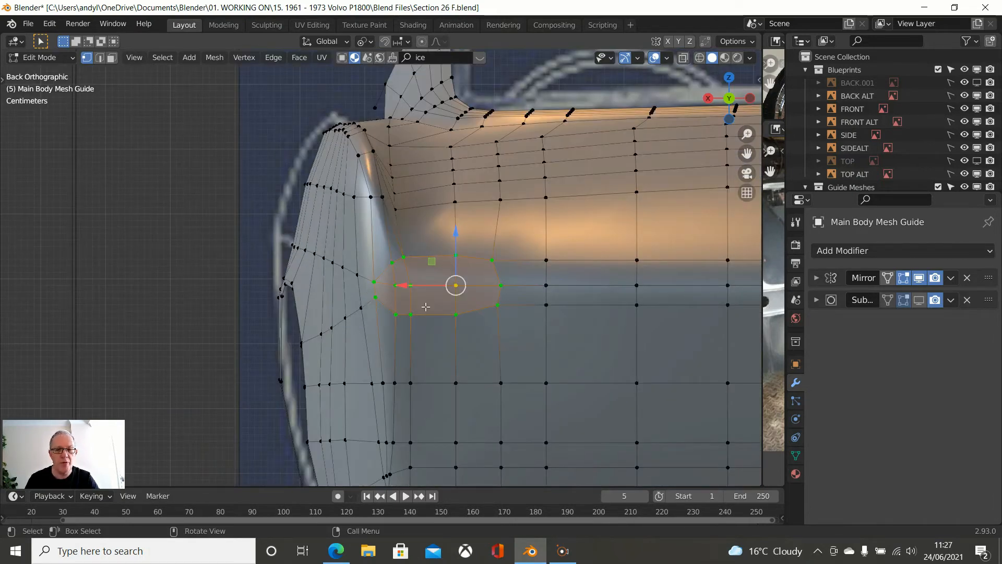
pyautogui.press('i')
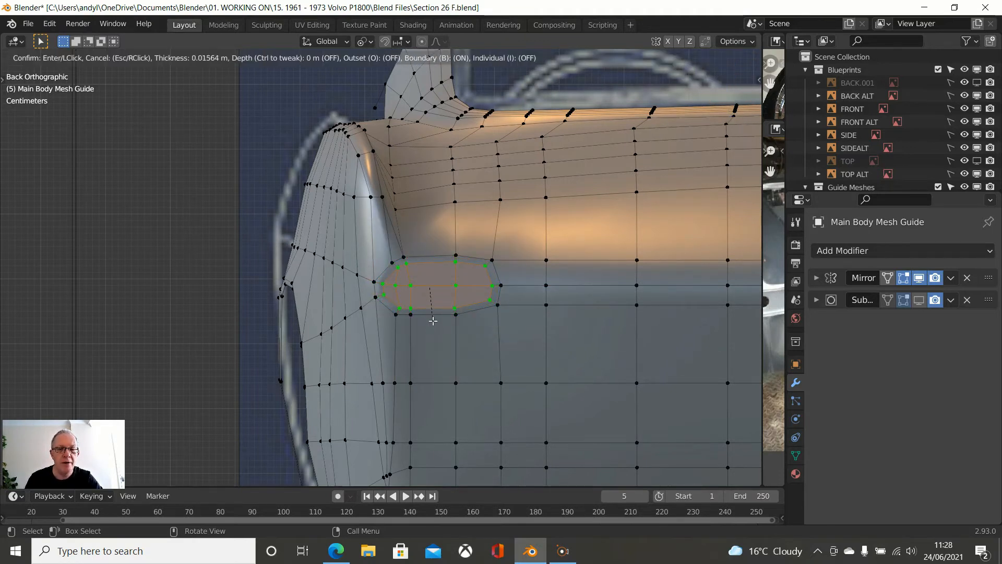
pyautogui.click(431, 318)
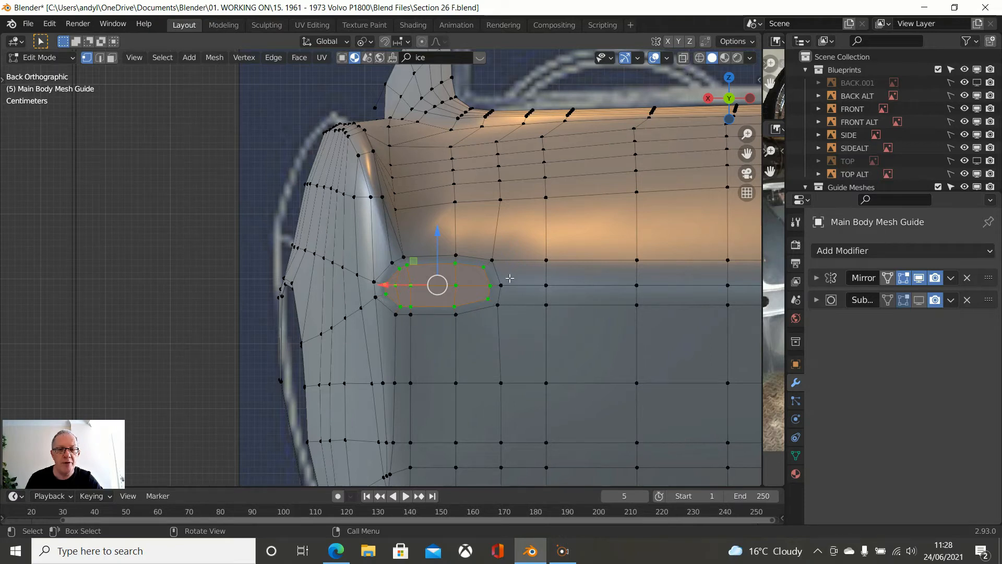
# - Add the outer ring of vertices around the inset tail-light faces to the selection
pyautogui.scroll(1, 393, 333)
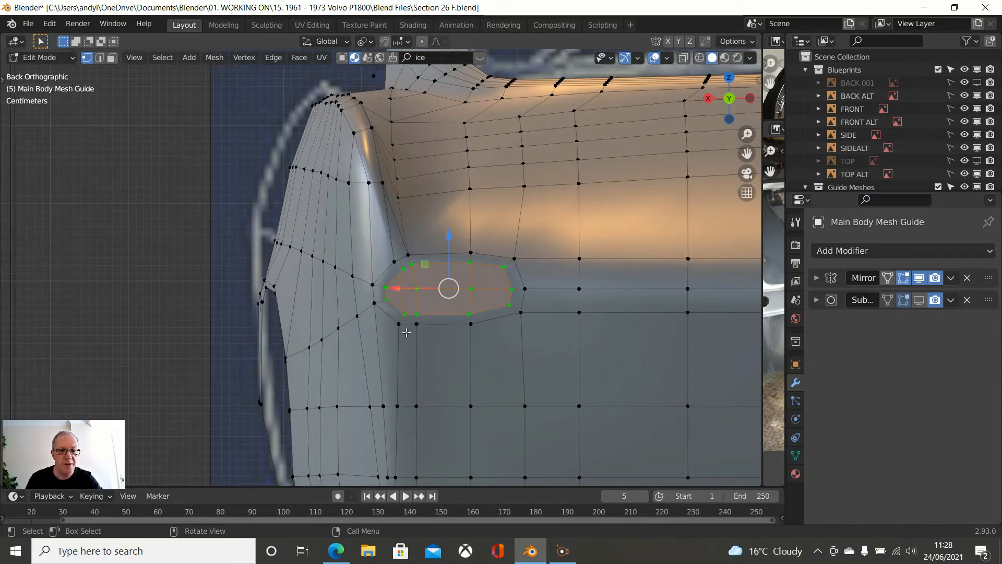
pyautogui.keyDown('alt'); pyautogui.keyDown('shift'); pyautogui.click(427, 251); pyautogui.keyUp('shift'); pyautogui.keyUp('alt')
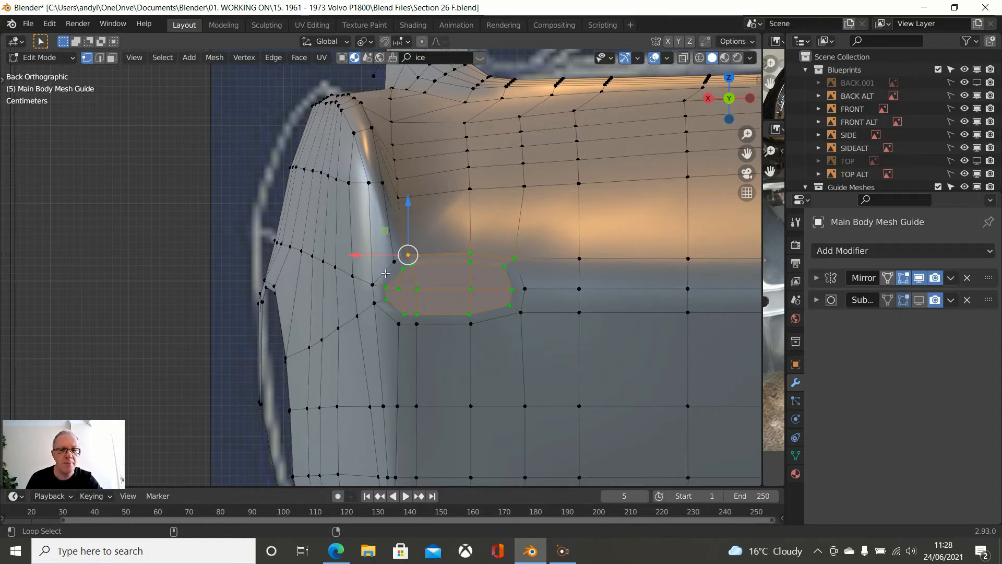
pyautogui.keyDown('alt'); pyautogui.keyDown('shift'); pyautogui.click(371, 284); pyautogui.keyUp('shift'); pyautogui.keyUp('alt')
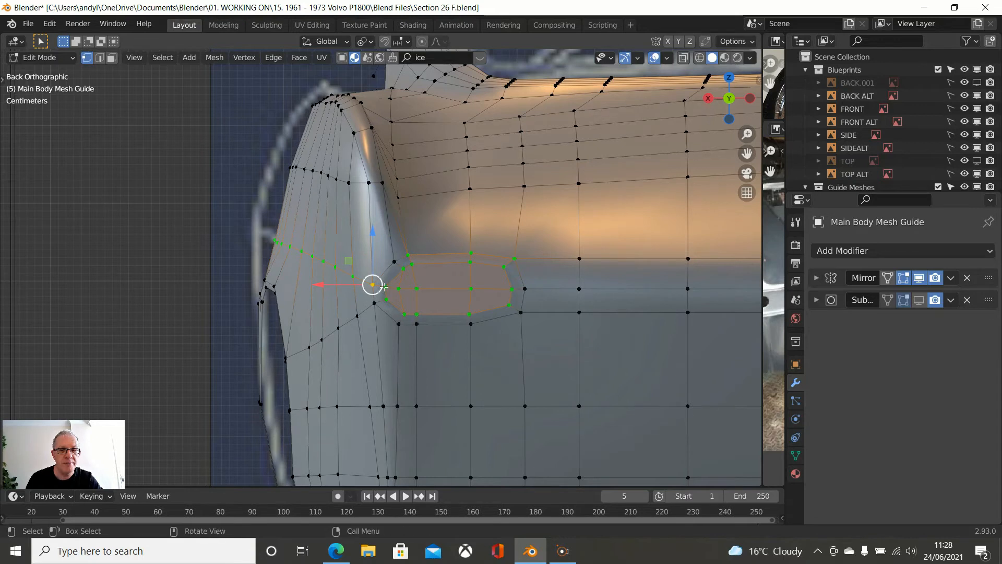
pyautogui.keyDown('alt'); pyautogui.keyDown('shift'); pyautogui.click(373, 285); pyautogui.keyUp('shift'); pyautogui.keyUp('alt')
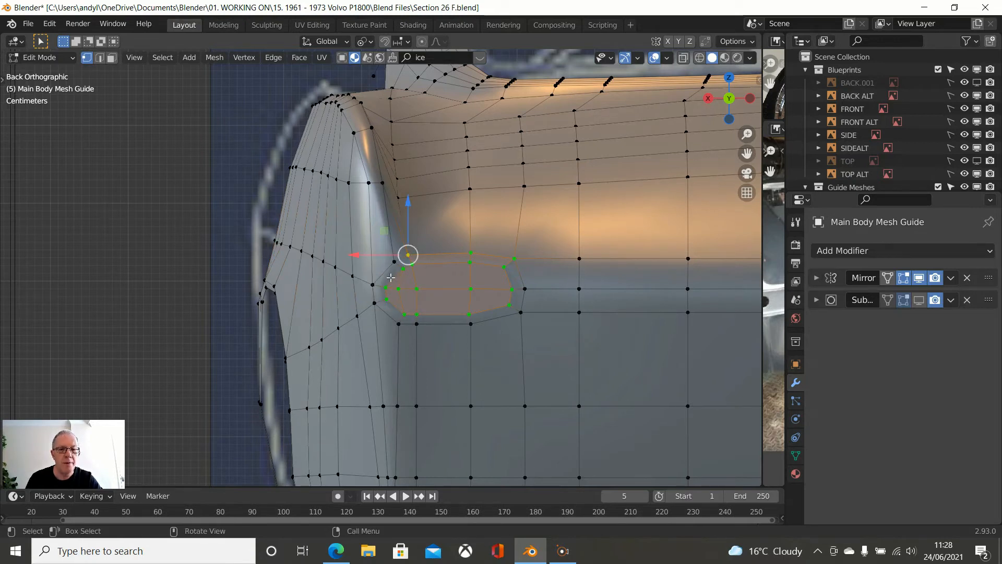
pyautogui.keyDown('alt'); pyautogui.keyDown('shift'); pyautogui.click(372, 301); pyautogui.keyUp('shift'); pyautogui.keyUp('alt')
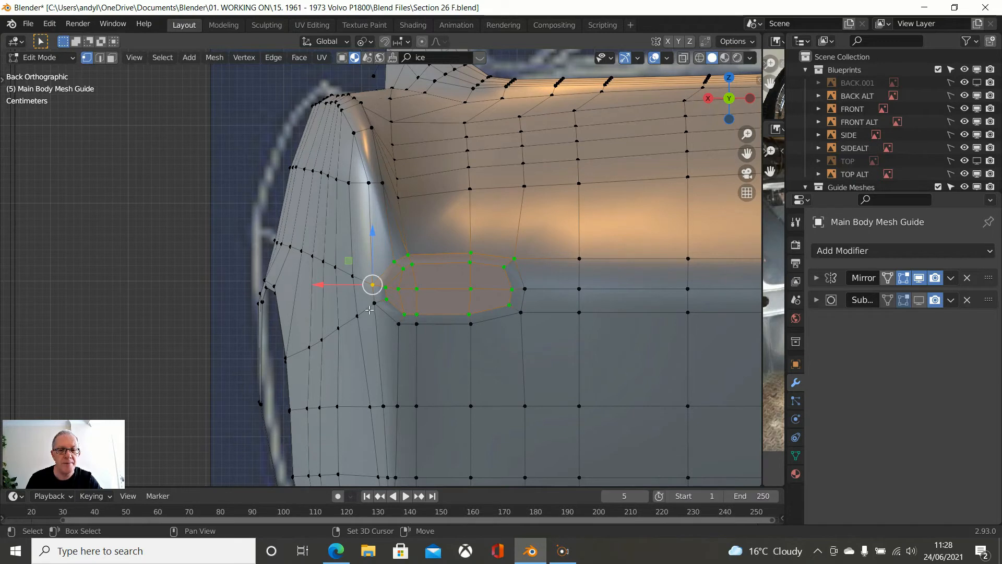
pyautogui.keyDown('alt'); pyautogui.keyDown('shift'); pyautogui.click(373, 305); pyautogui.keyUp('shift'); pyautogui.keyUp('alt')
pyautogui.keyDown('alt'); pyautogui.keyDown('shift'); pyautogui.click(395, 324); pyautogui.keyUp('shift'); pyautogui.keyUp('alt')
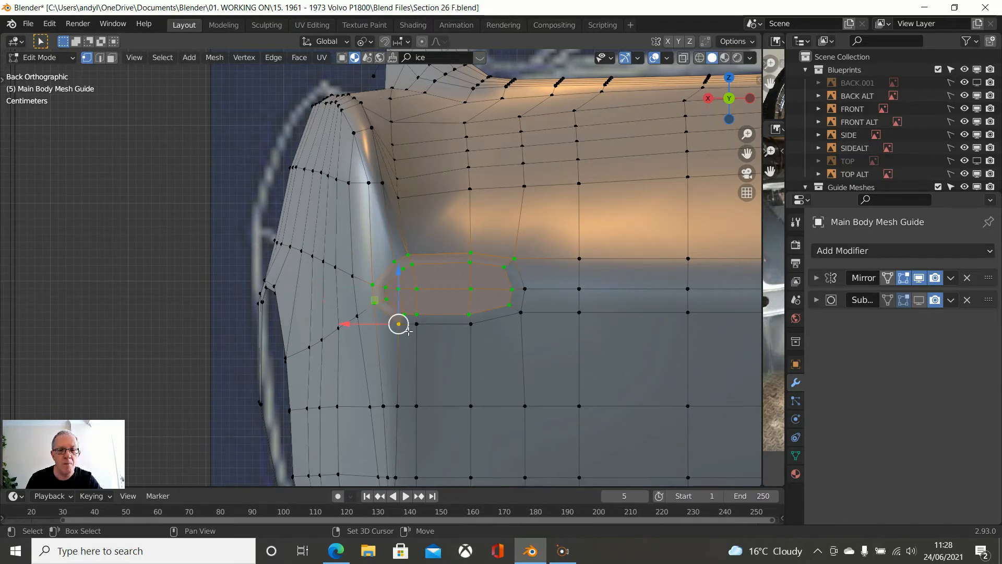
pyautogui.keyDown('alt'); pyautogui.keyDown('shift'); pyautogui.click(423, 326); pyautogui.keyUp('shift'); pyautogui.keyUp('alt')
pyautogui.keyDown('alt'); pyautogui.keyDown('shift'); pyautogui.click(467, 325); pyautogui.keyUp('shift'); pyautogui.keyUp('alt')
pyautogui.keyDown('alt'); pyautogui.keyDown('shift'); pyautogui.click(523, 313); pyautogui.keyUp('shift'); pyautogui.keyUp('alt')
pyautogui.keyDown('alt'); pyautogui.keyDown('shift'); pyautogui.click(527, 289); pyautogui.keyUp('shift'); pyautogui.keyUp('alt')
# - Scale the whole tail-light selection, including its outer ring, along Y to 0 in the top view
pyautogui.scroll(-1, 552, 285)
pyautogui.scroll(-2, 553, 286)
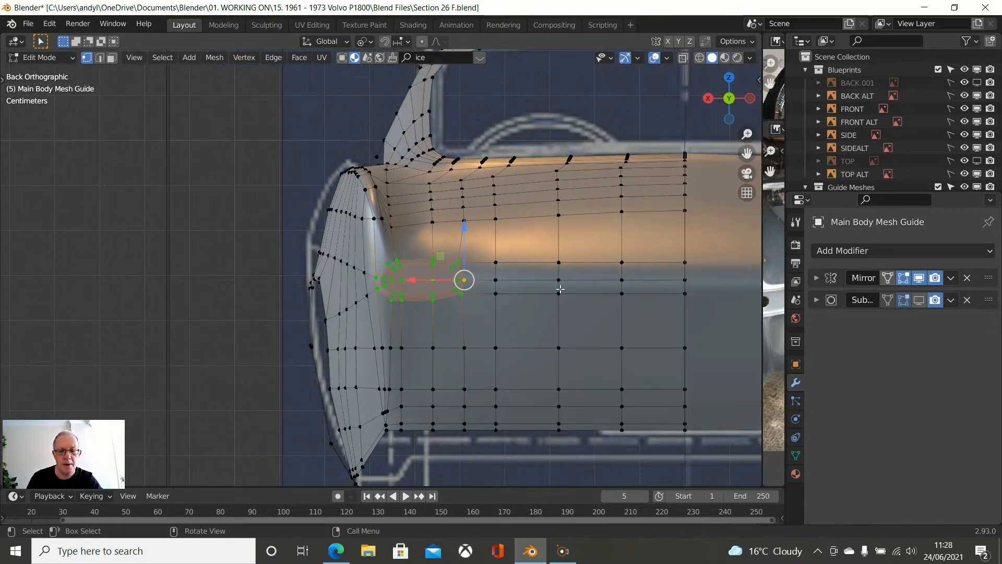
pyautogui.scroll(-1, 562, 289)
pyautogui.moveTo(561, 289); pyautogui.dragTo(562, 289, button='middle')
pyautogui.press('KP_7')
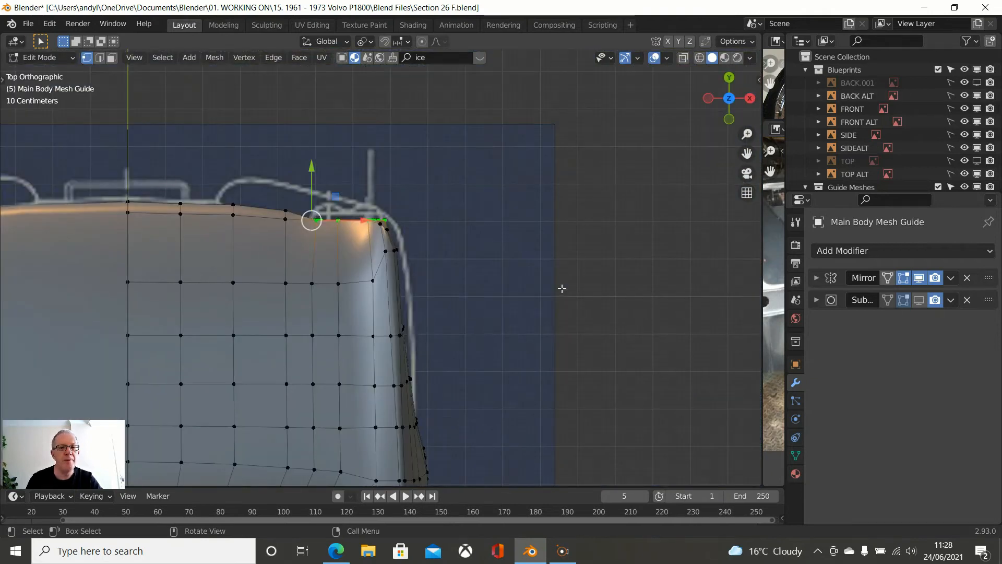
pyautogui.scroll(2, 561, 288)
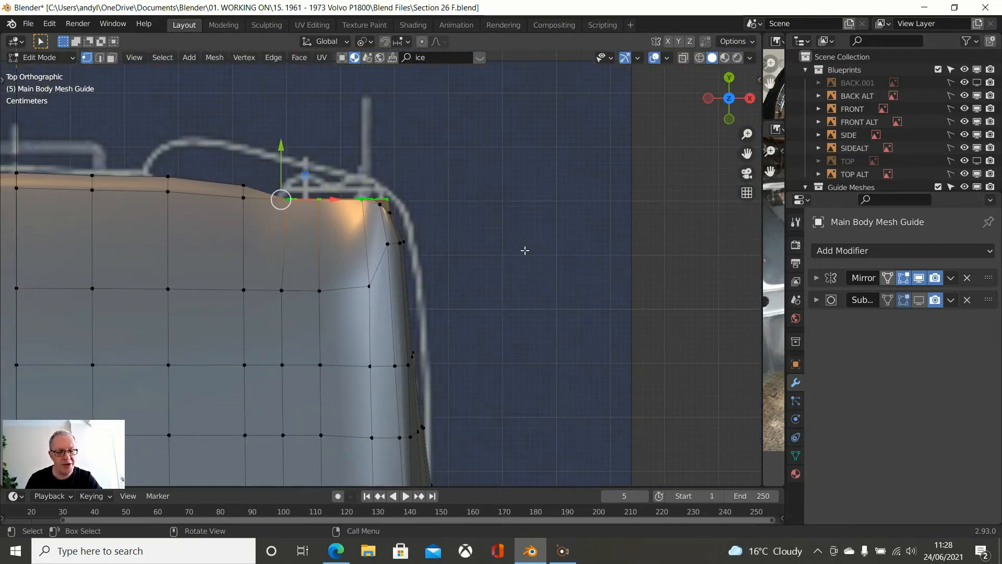
pyautogui.press('s')
pyautogui.press('y')
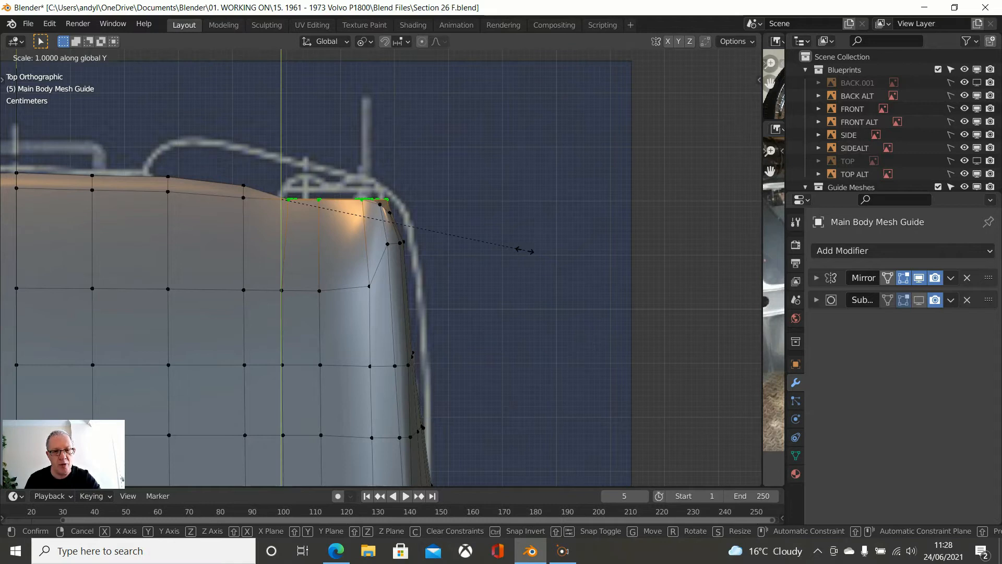
pyautogui.write('0')
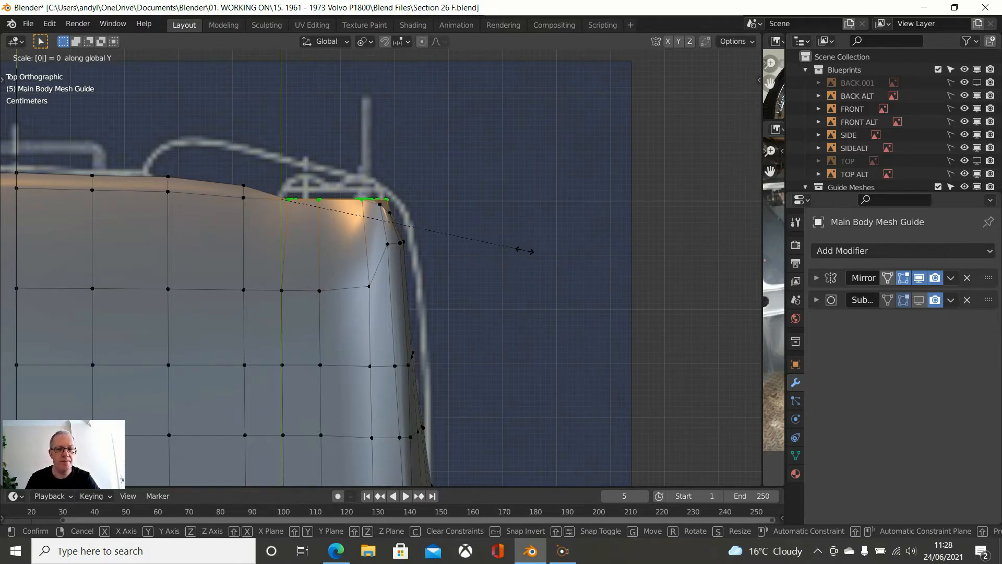
pyautogui.press('Return')
# - Switch to Object Mode and turn on the Subdivision modifier's viewport display to inspect the smoothed rear corner
pyautogui.moveTo(524, 251); pyautogui.dragTo(671, 282, button='middle')
pyautogui.press('Tab')
pyautogui.click(920, 299)
pyautogui.moveTo(584, 298); pyautogui.dragTo(630, 336, button='middle')
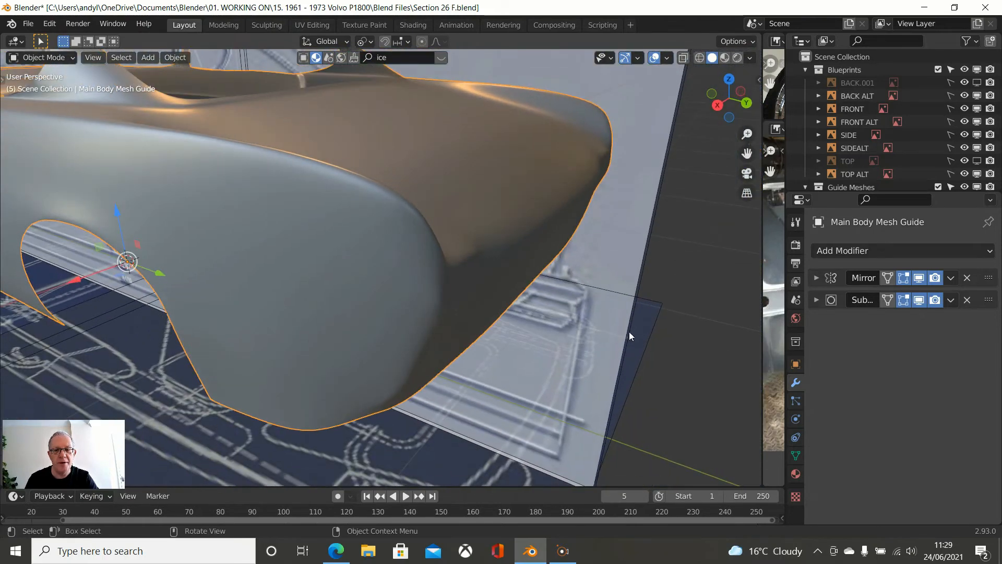
pyautogui.moveTo(520, 303); pyautogui.dragTo(480, 305, button='middle')
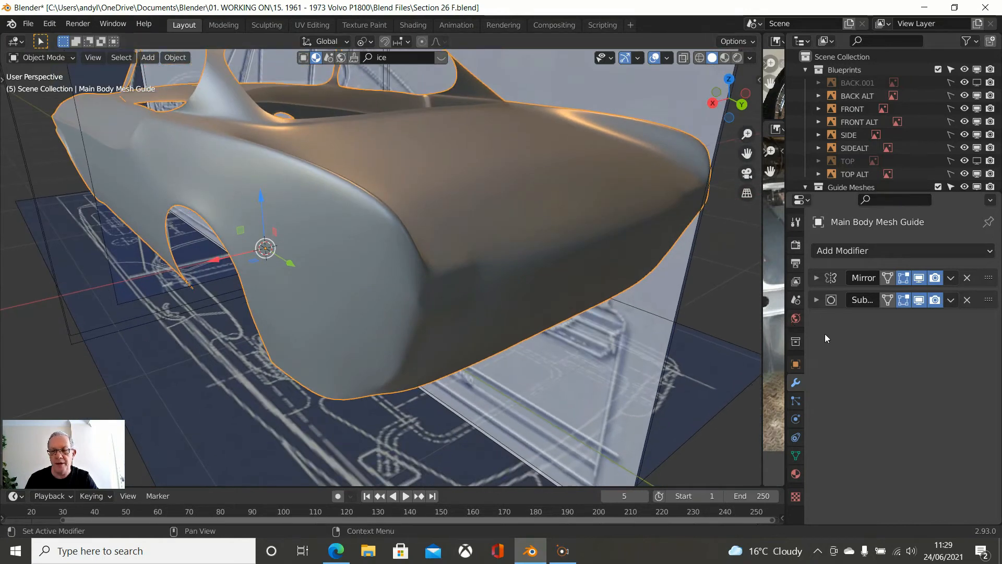
# - Enlarge the reference photo area and compare the smoothed rear corner with the tail-light panel in Volvo 21.jpg
pyautogui.moveTo(764, 352); pyautogui.dragTo(344, 364)
pyautogui.moveTo(524, 344); pyautogui.dragTo(452, 346, button='middle')
pyautogui.scroll(2, 555, 291)
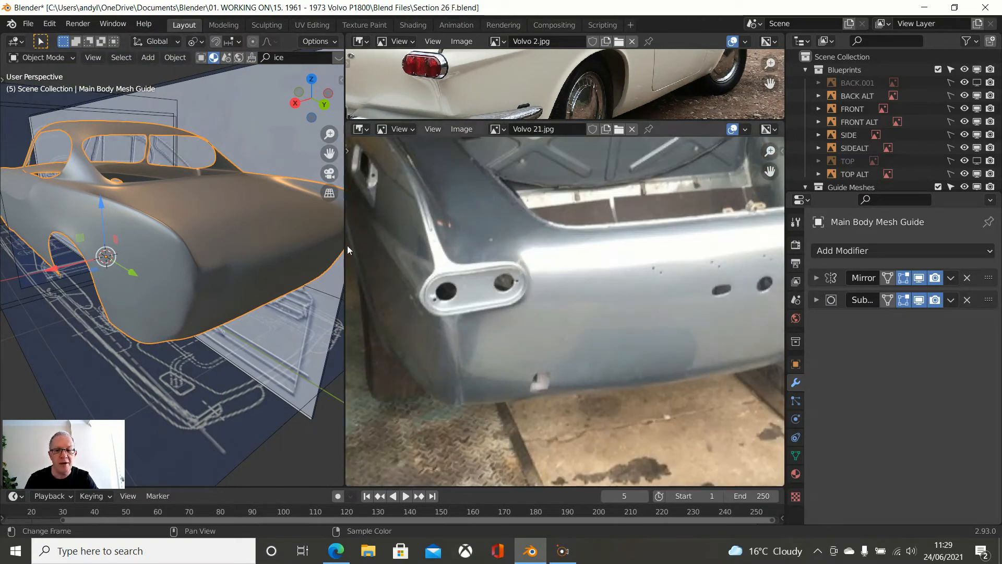
pyautogui.moveTo(314, 256); pyautogui.dragTo(239, 267, button='middle')
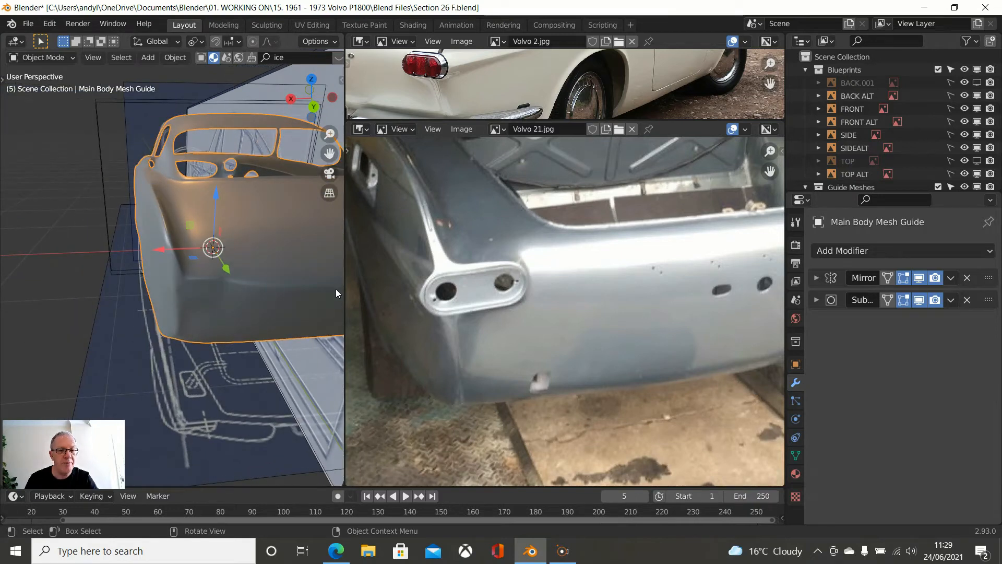
pyautogui.moveTo(275, 278); pyautogui.dragTo(168, 283, button='middle')
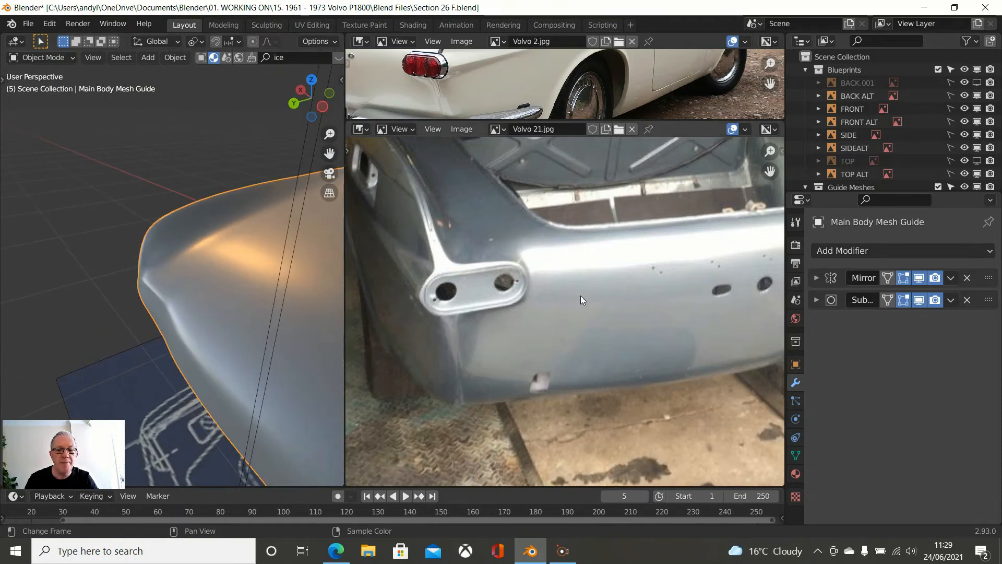
pyautogui.scroll(-4, 538, 296)
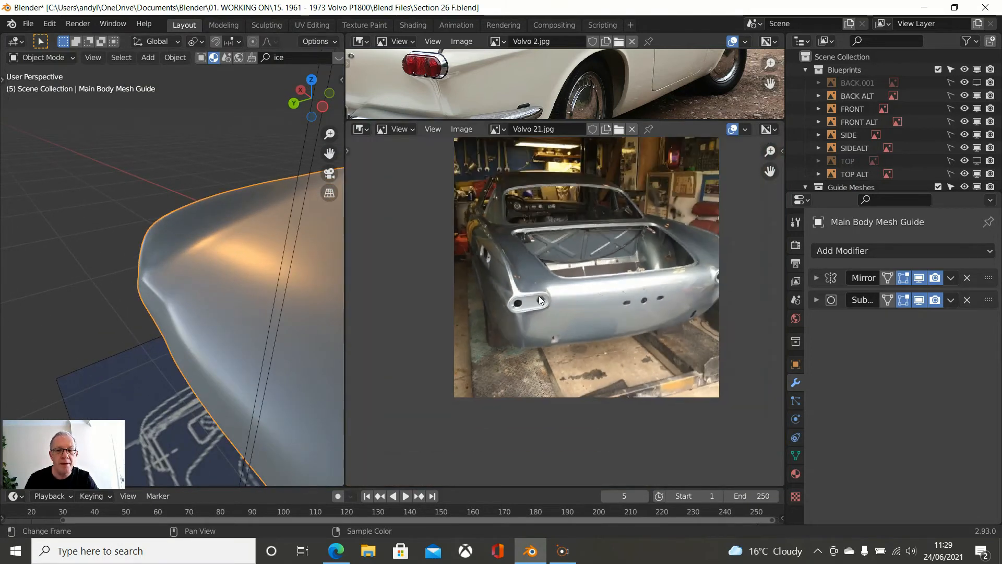
pyautogui.moveTo(277, 297); pyautogui.dragTo(178, 277, button='middle')
# - Return to Edit Mode in the right side view and widen the 3D viewport over the reference photos
pyautogui.press('Tab')
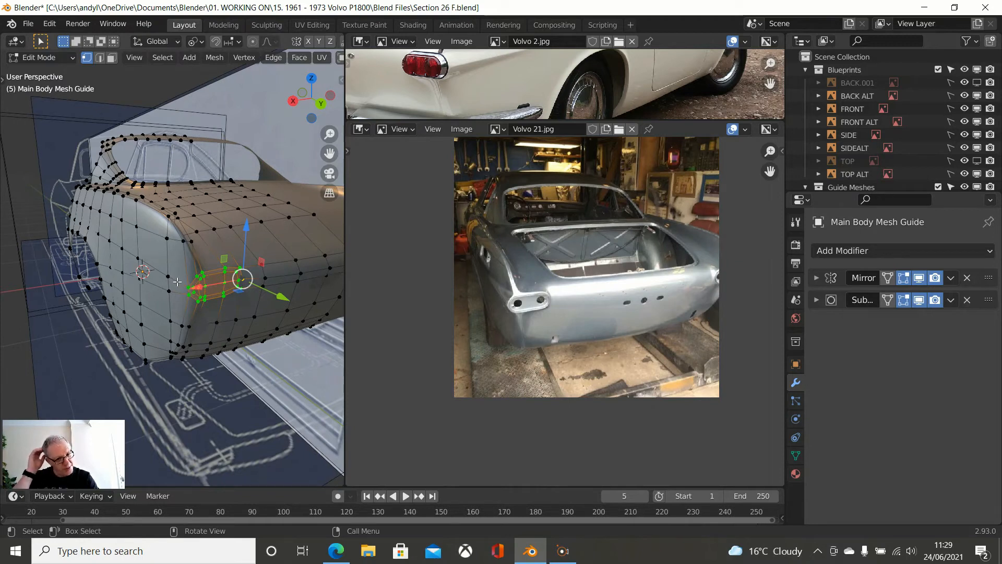
pyautogui.press('KP_3')
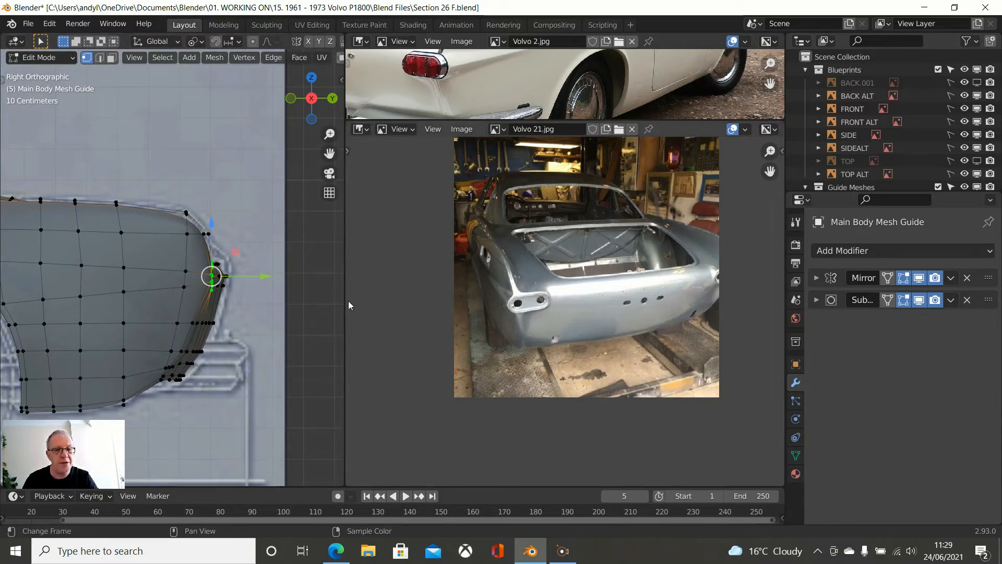
pyautogui.moveTo(345, 298); pyautogui.dragTo(767, 299)
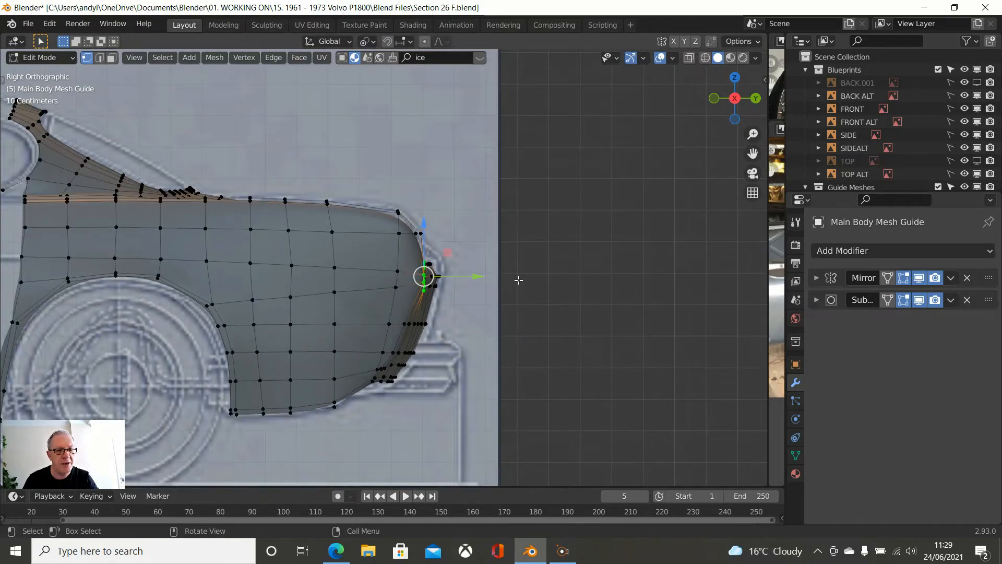
# - Reveal all hidden geometry of the body mesh and clear the selection
pyautogui.scroll(-1, 518, 280)
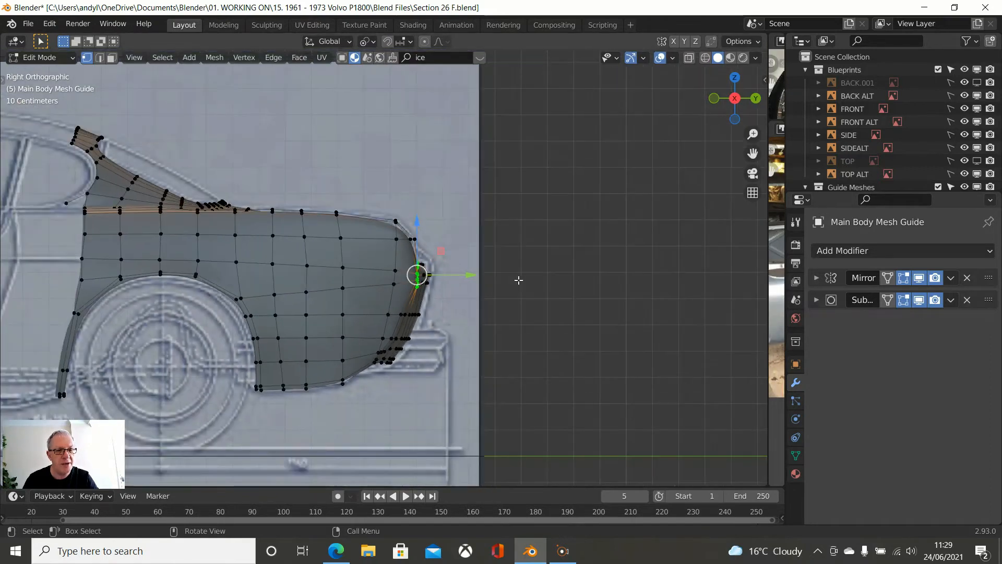
pyautogui.keyDown('alt'); pyautogui.click(93, 254); pyautogui.keyUp('alt')
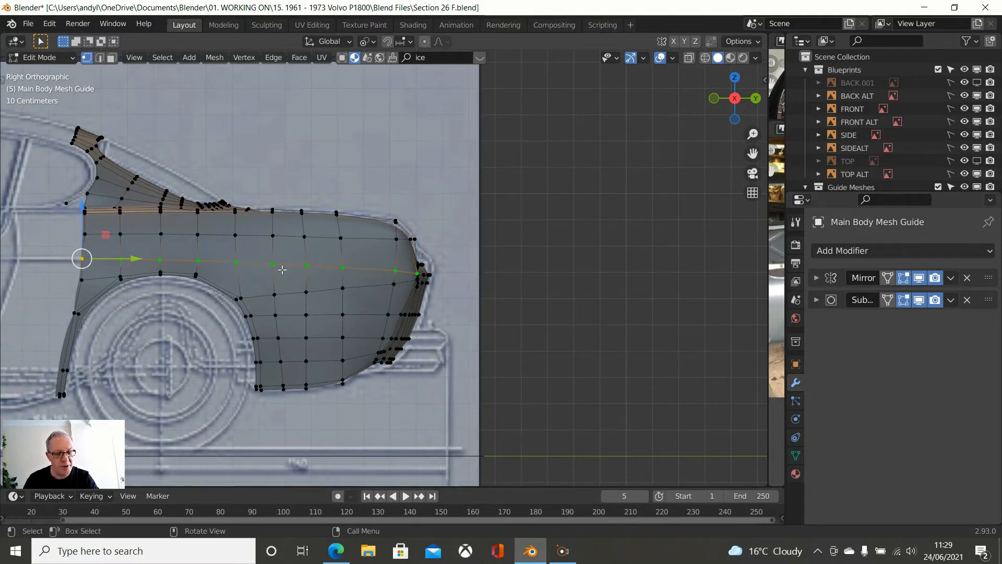
pyautogui.hotkey('alt', 'h')
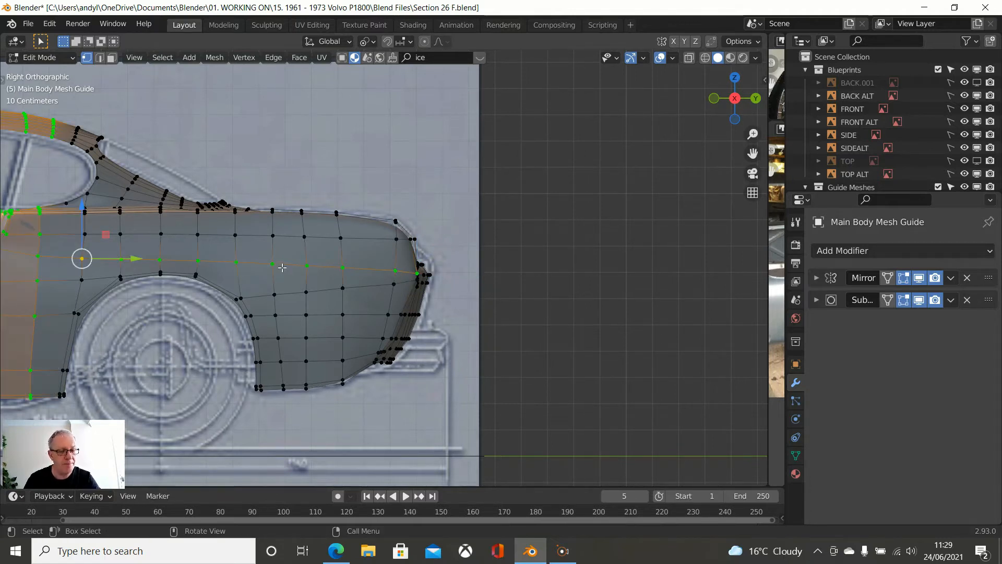
pyautogui.click(478, 275)
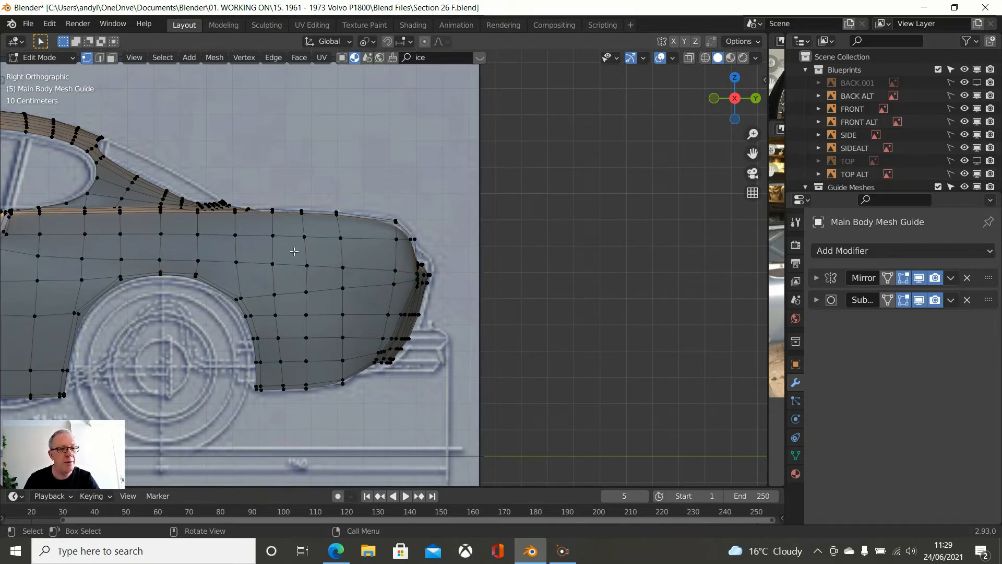
# - Switch the side view to wireframe shading to show the blueprint through the rear quarter of the mesh
pyautogui.scroll(-1, 292, 251)
pyautogui.keyDown('shift'); pyautogui.moveTo(292, 251); pyautogui.dragTo(453, 250, button='middle'); pyautogui.keyUp('shift')
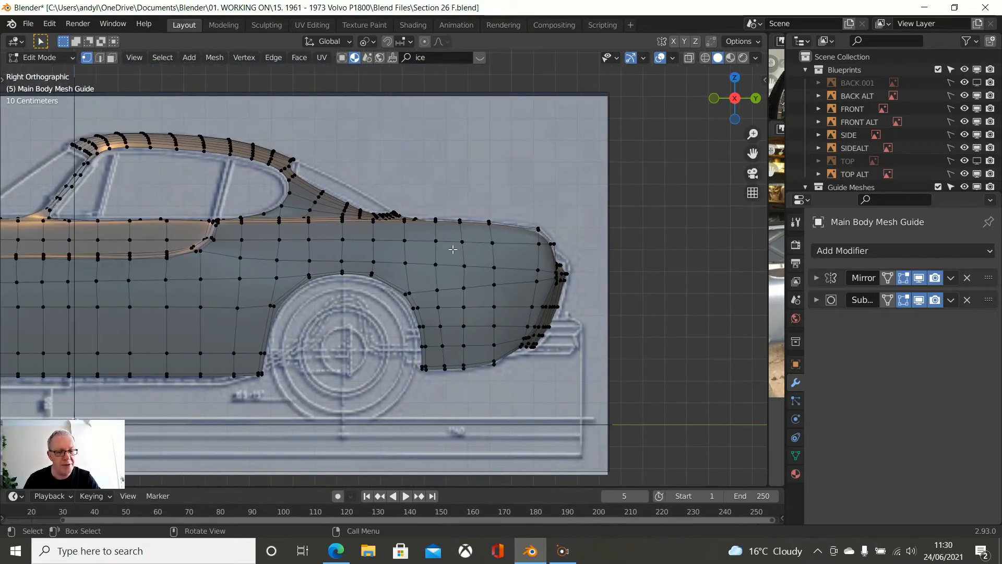
pyautogui.press('z')
pyautogui.click(361, 251)
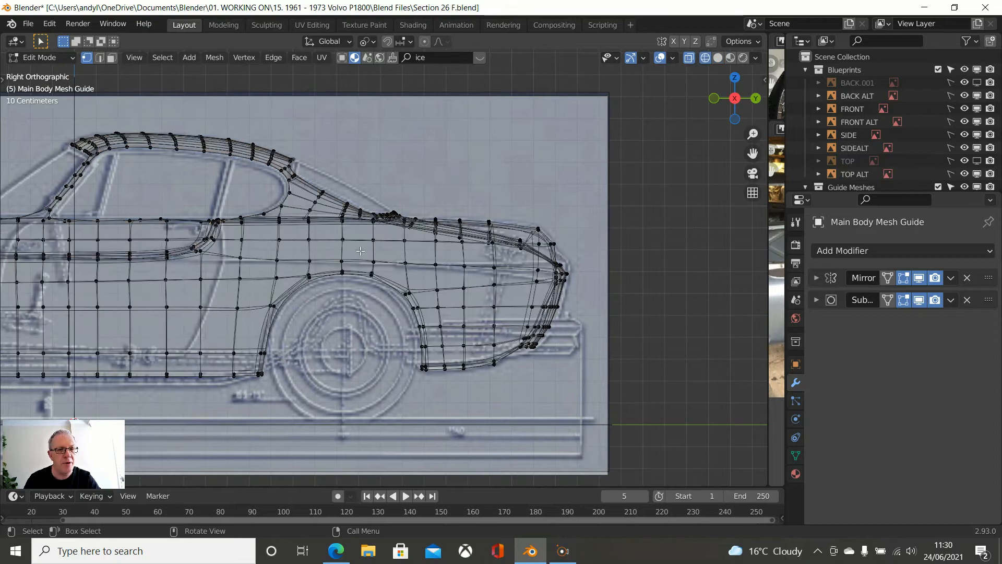
pyautogui.scroll(2, 228, 233)
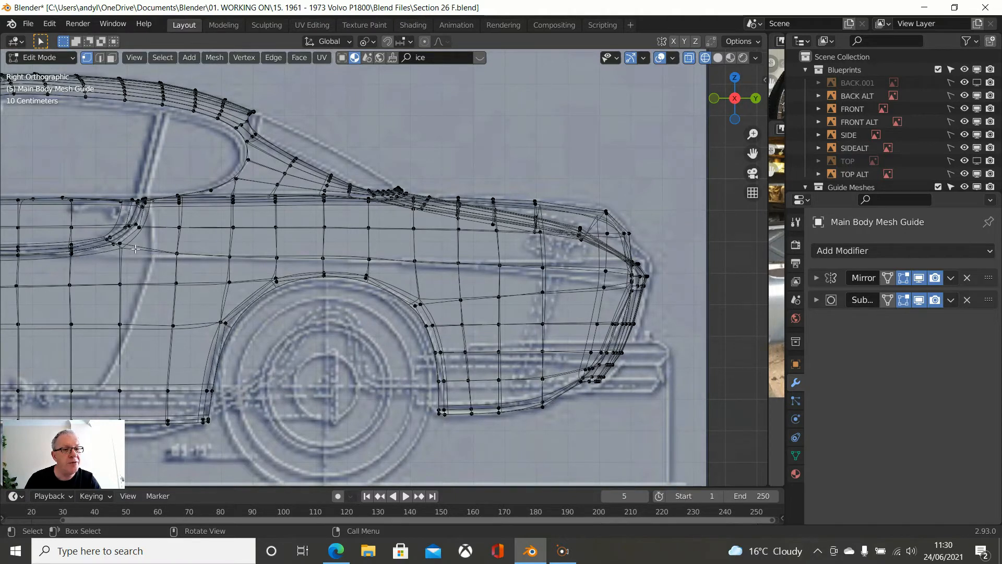
# - Select the crease-line vertex just behind the curved side trim and disable the SIDE blueprint in viewports, keeping SIDEALT displayed
pyautogui.click(173, 253)
pyautogui.keyDown('shift'); pyautogui.moveTo(121, 250); pyautogui.dragTo(467, 272, button='middle'); pyautogui.keyUp('shift')
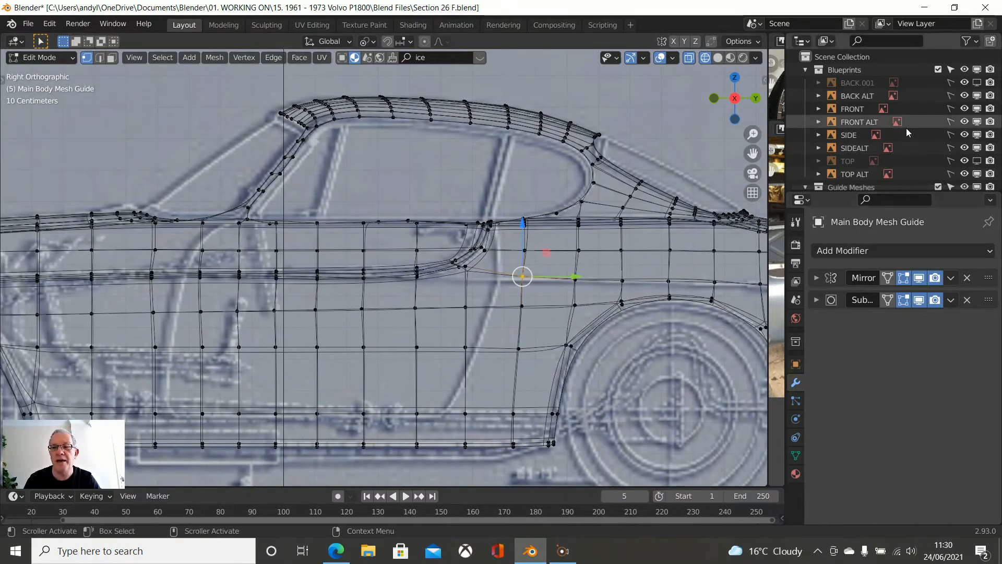
pyautogui.click(977, 149)
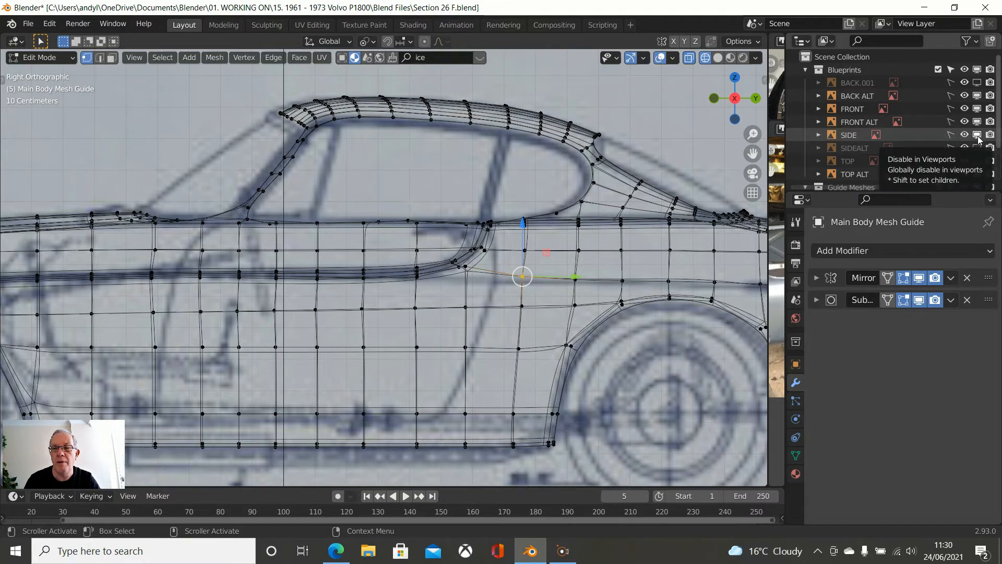
pyautogui.click(977, 134)
pyautogui.click(977, 149)
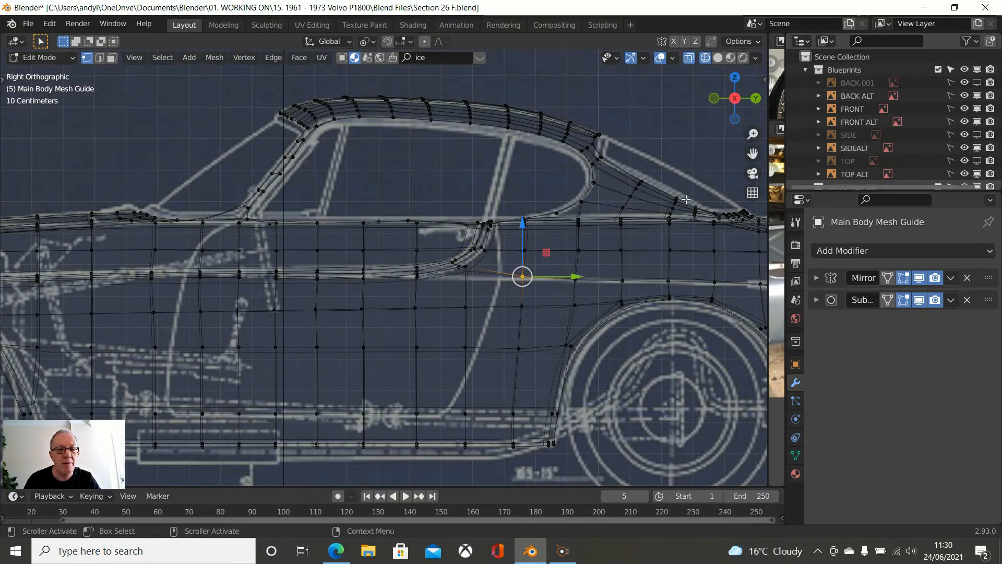
# - Slide the selected vertex behind the curved side trim down its vertical edge onto the blueprint's crease line
pyautogui.keyDown('shift'); pyautogui.moveTo(525, 194); pyautogui.dragTo(466, 162, button='middle'); pyautogui.keyUp('shift')
pyautogui.scroll(1, 485, 223)
pyautogui.scroll(1, 486, 223)
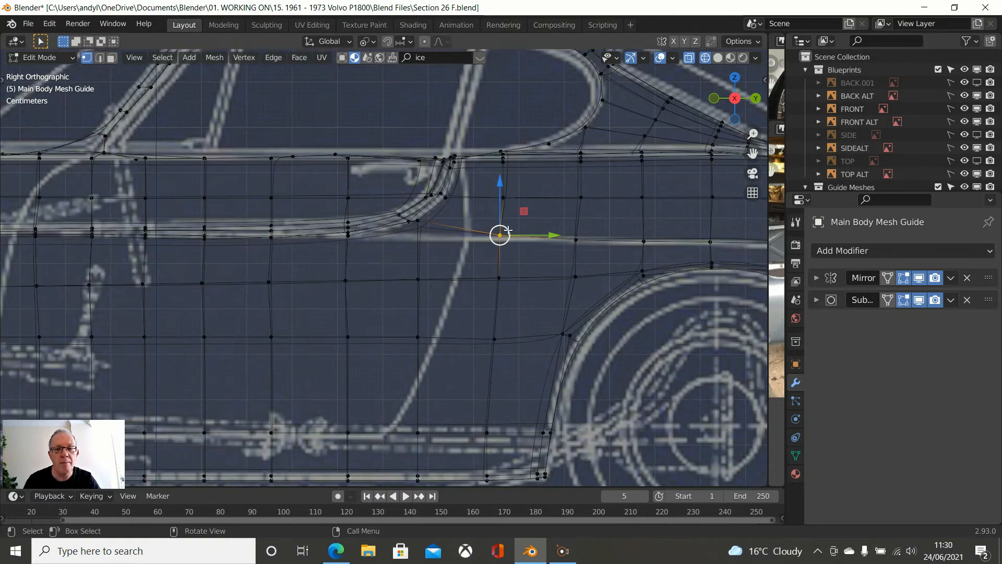
pyautogui.press('g')
pyautogui.press('g')
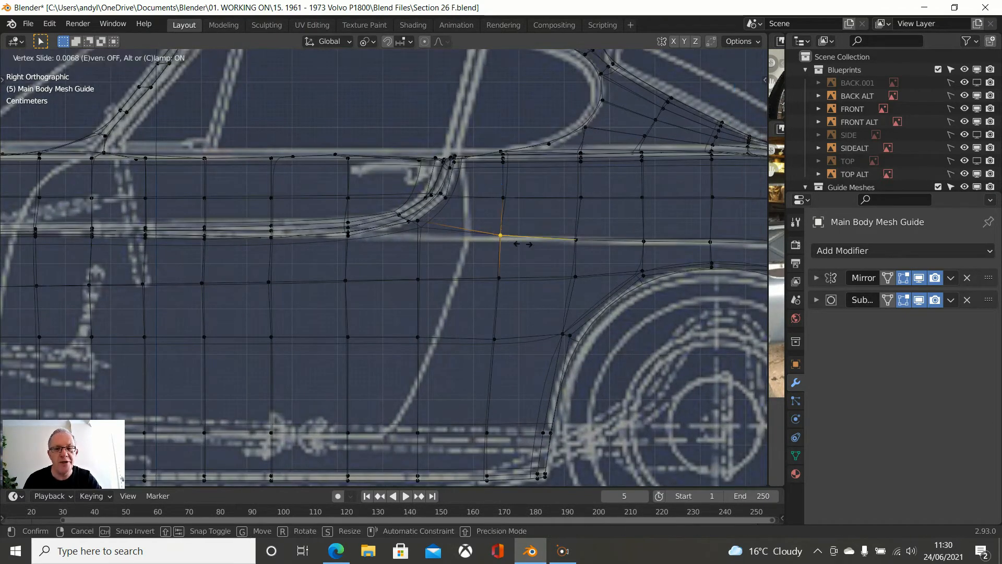
pyautogui.click(522, 246)
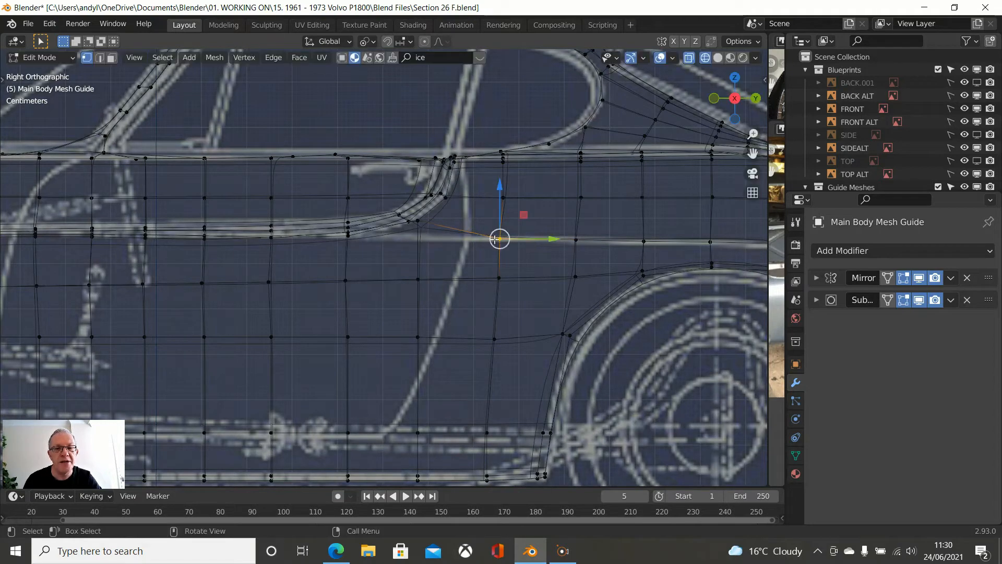
# - Select the run of vertices from the trim's lower edge to the adjusted vertex and compare it with the blueprint's crease line
pyautogui.scroll(1, 435, 220)
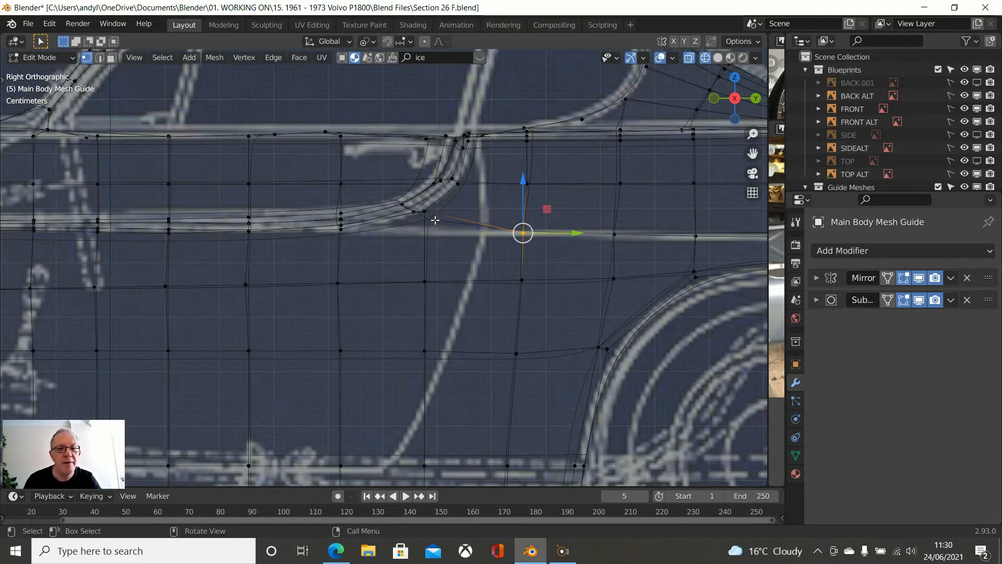
pyautogui.click(352, 228)
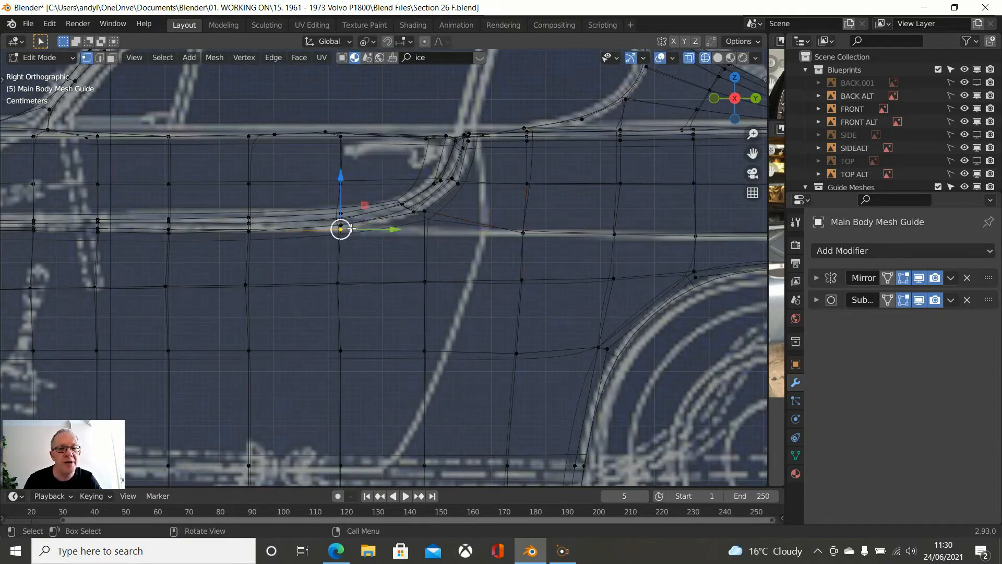
pyautogui.keyDown('shift'); pyautogui.click(520, 231); pyautogui.keyUp('shift')
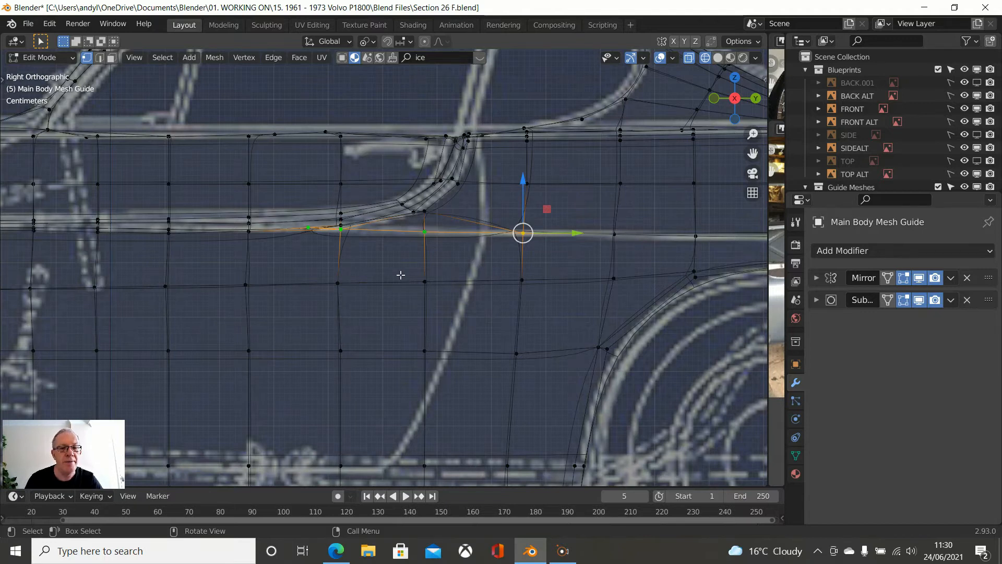
pyautogui.scroll(-2, 400, 274)
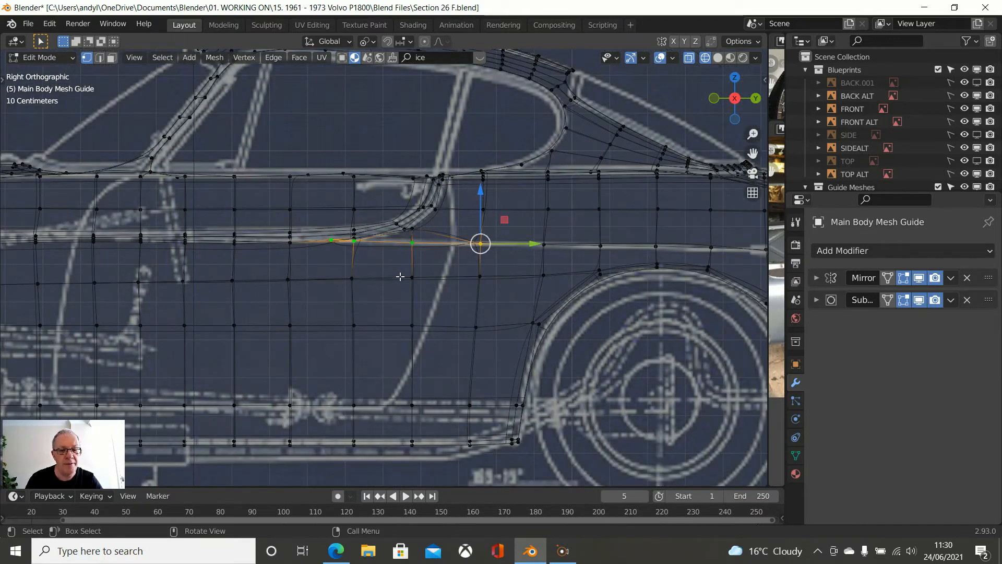
# - Straighten the vertical edge column below the start of the trim's upward curve, from sill to crease line, by scaling it along Y to 0
pyautogui.click(353, 436)
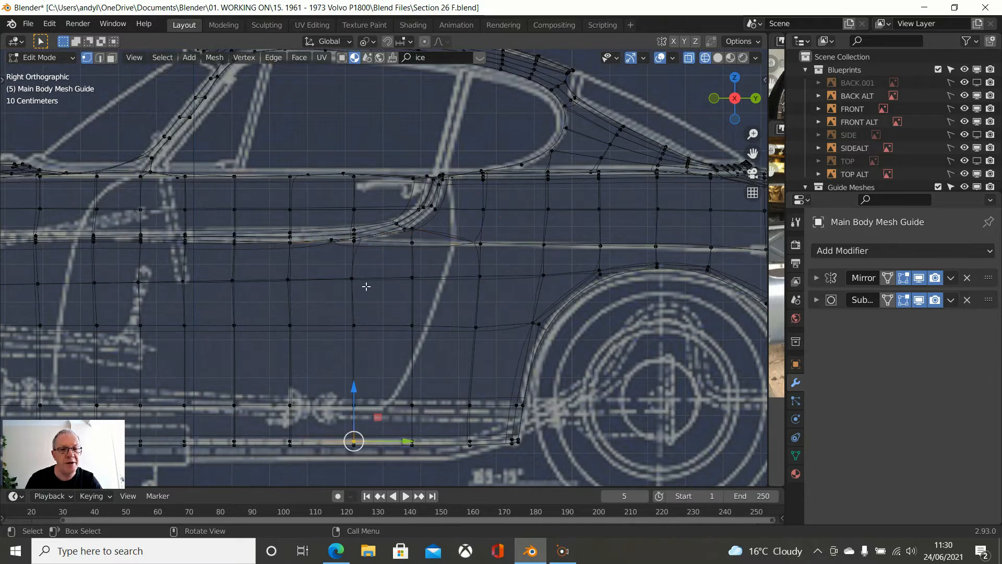
pyautogui.keyDown('ctrl'); pyautogui.click(356, 253); pyautogui.keyUp('ctrl')
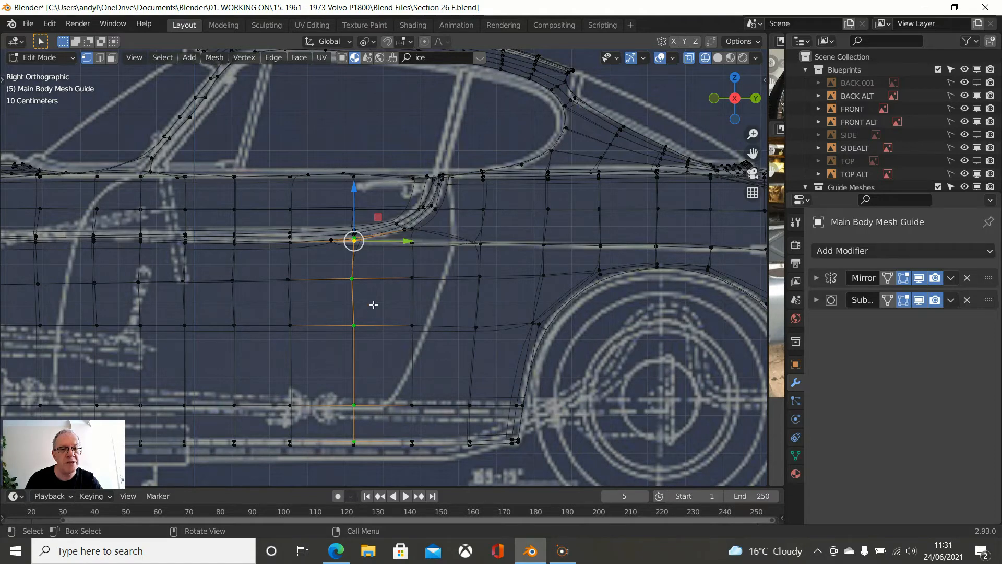
pyautogui.scroll(3, 378, 251)
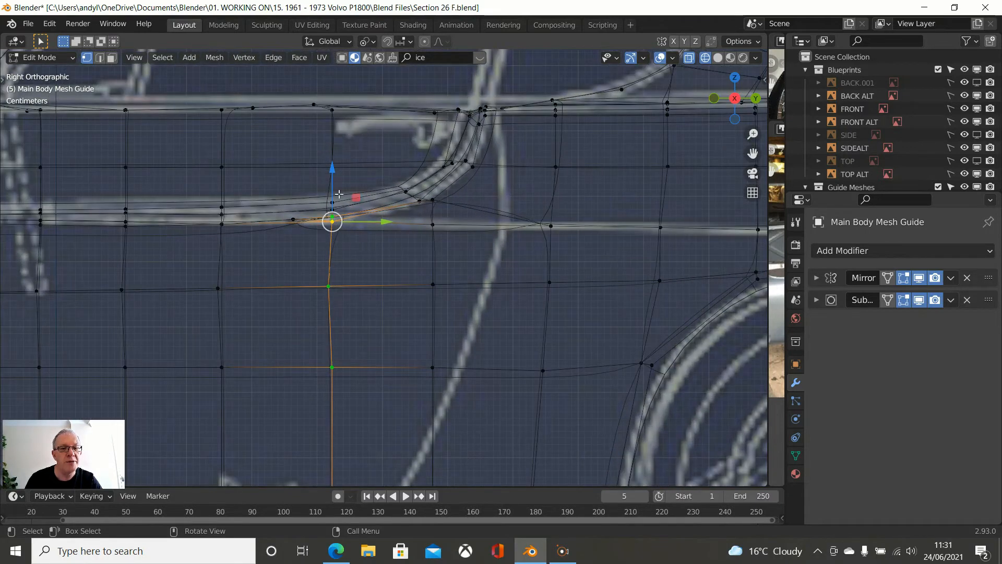
pyautogui.press('b')
pyautogui.moveTo(291, 184); pyautogui.dragTo(346, 224)
pyautogui.scroll(-2, 347, 210)
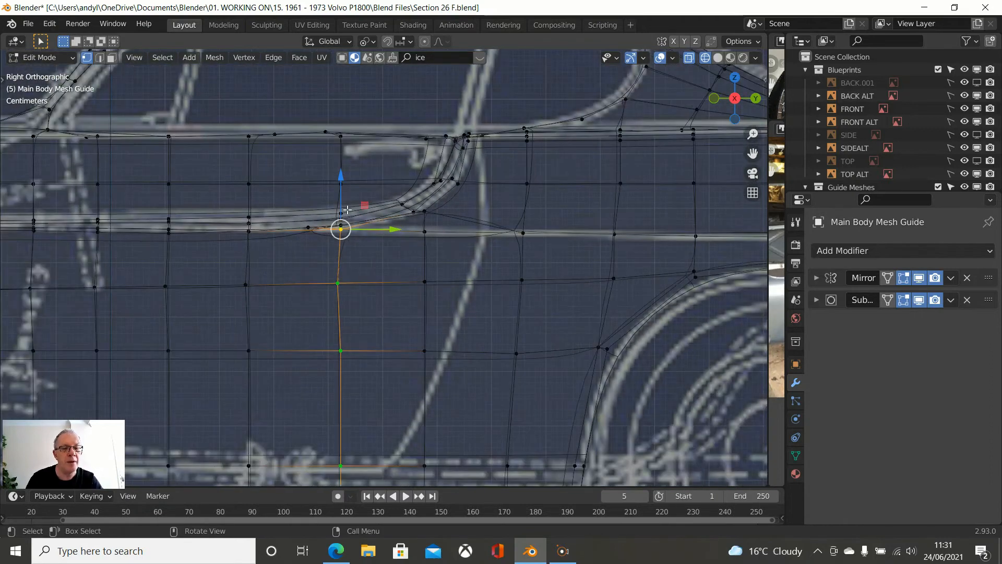
pyautogui.scroll(-2, 347, 210)
pyautogui.press('s')
pyautogui.press('y')
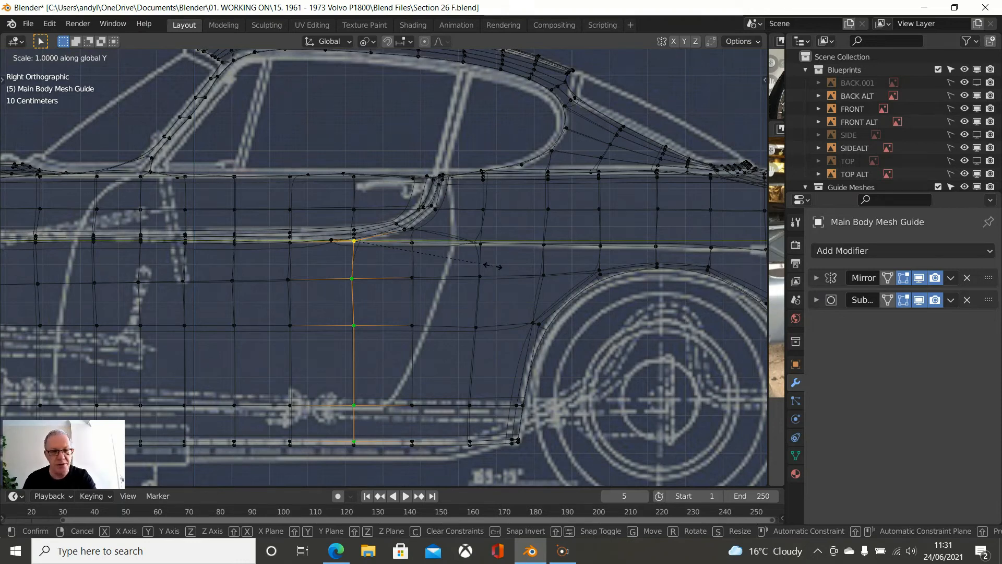
pyautogui.write('0')
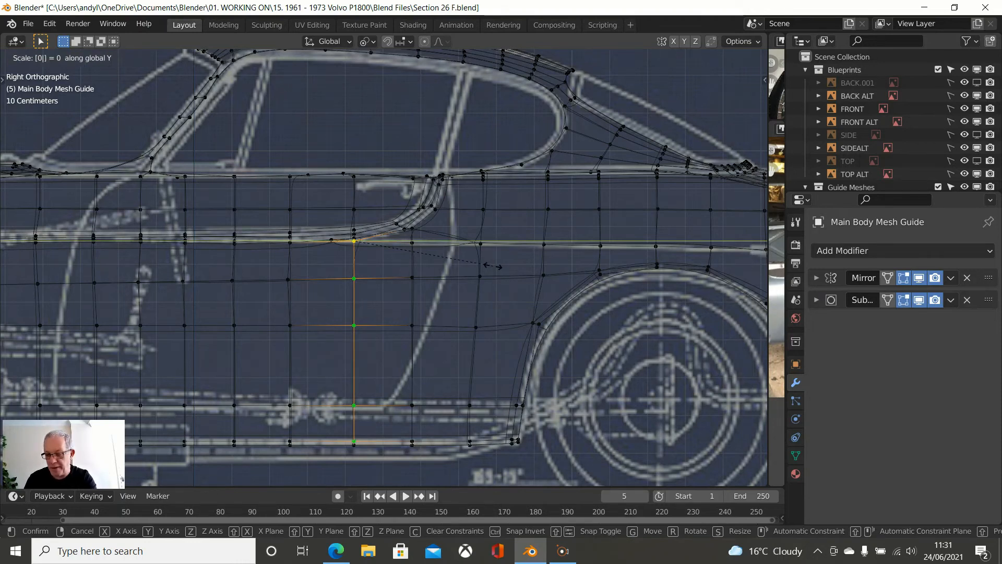
pyautogui.press('Return')
# - Scale the next vertical column rearward, from the sill up to the curved trim's lower edge, along Y to 0
pyautogui.scroll(1, 419, 236)
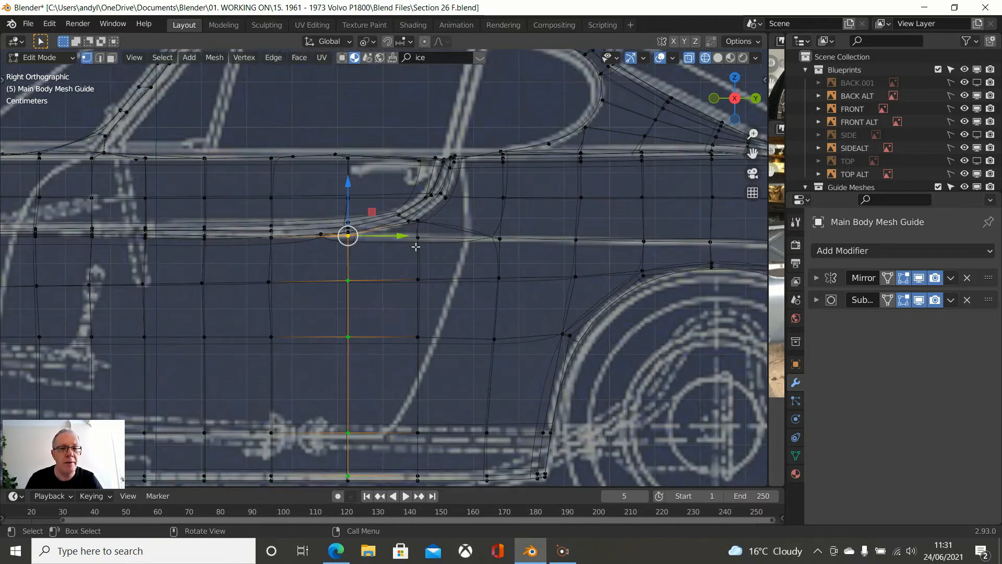
pyautogui.click(419, 238)
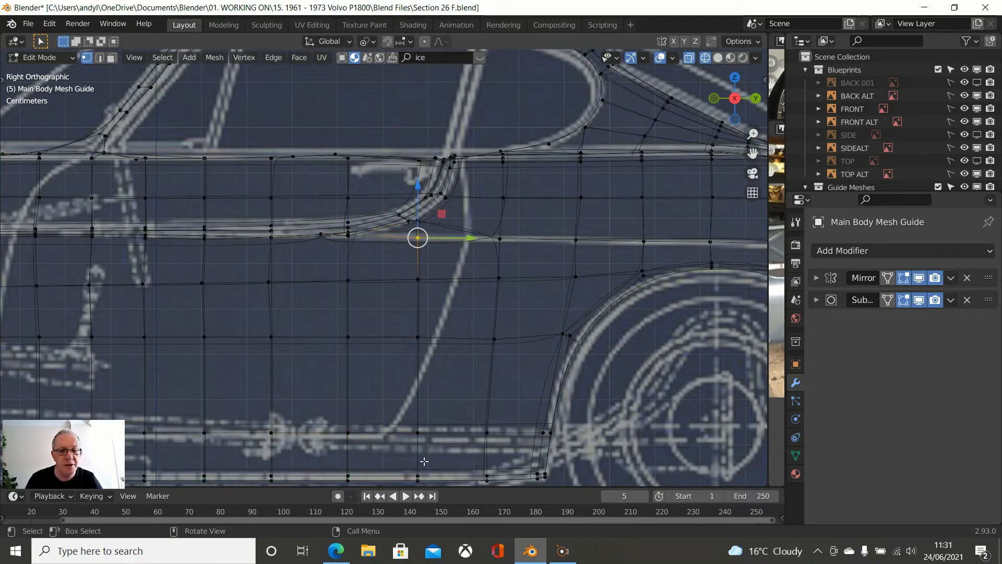
pyautogui.click(418, 477)
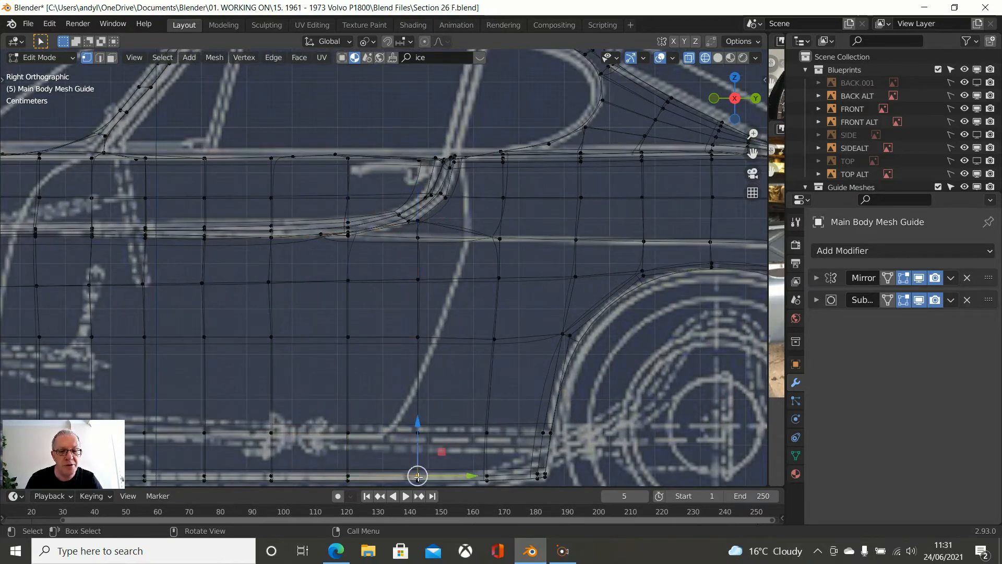
pyautogui.keyDown('ctrl'); pyautogui.click(418, 222); pyautogui.keyUp('ctrl')
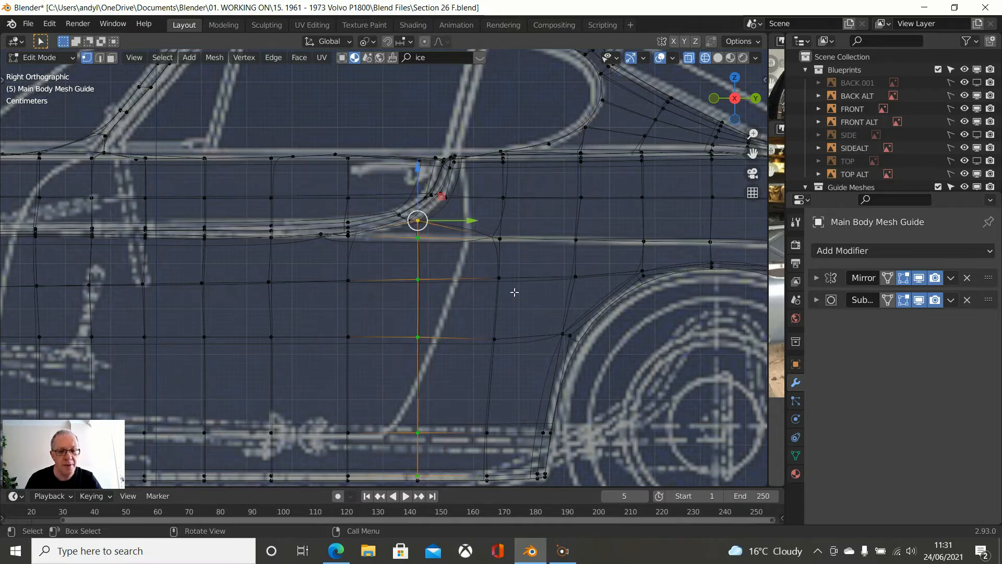
pyautogui.write('sy')
pyautogui.write('0')
pyautogui.press('Return')
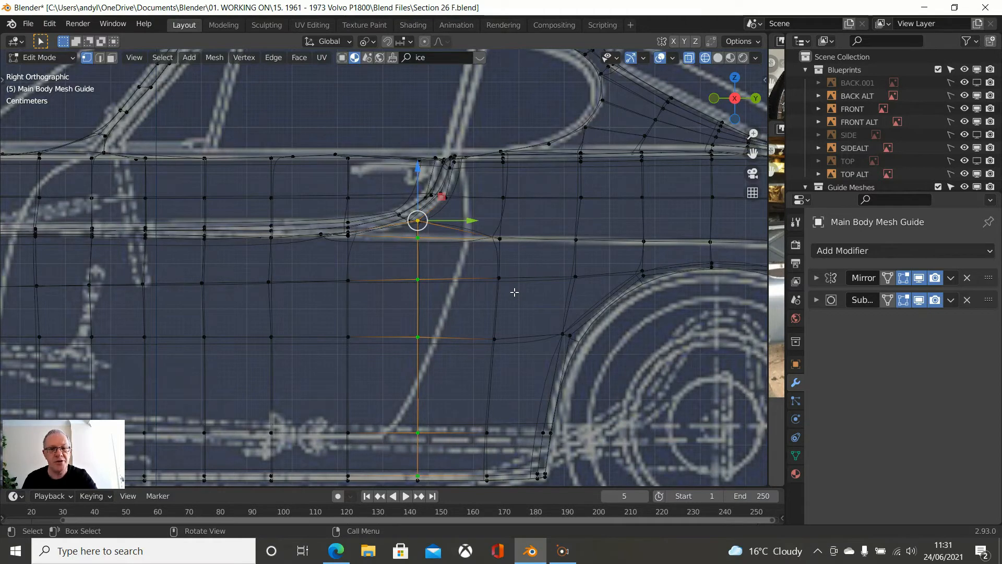
# - Flatten the door column just forward of the first straightened one, from sill to trim, by scaling it along Y to 0
pyautogui.scroll(-1, 514, 288)
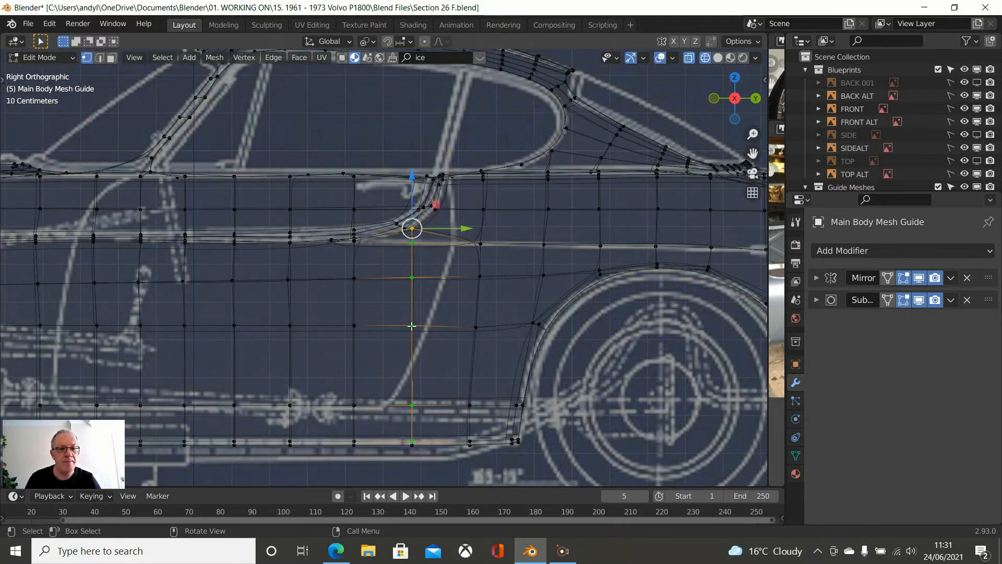
pyautogui.click(292, 279)
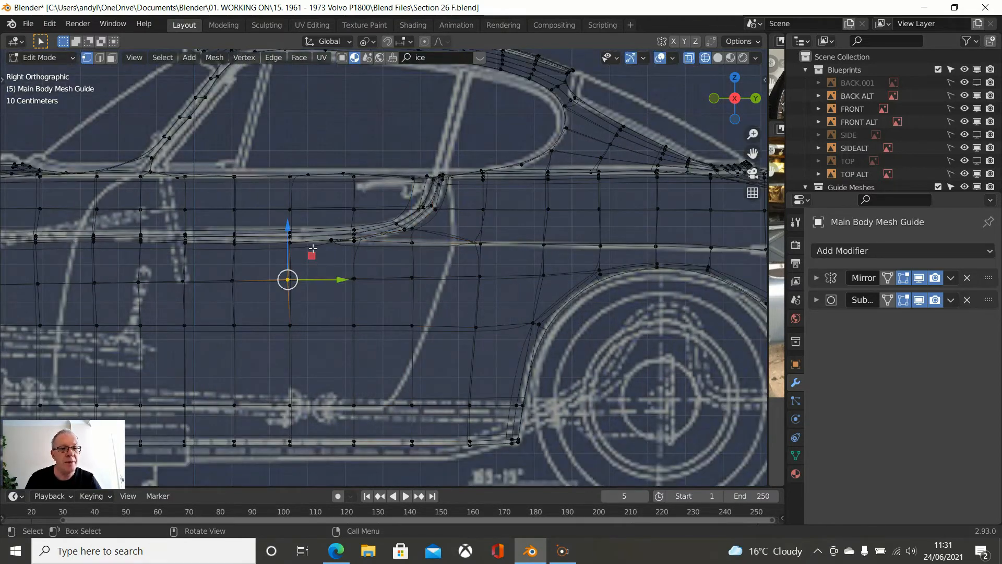
pyautogui.keyDown('ctrl'); pyautogui.click(290, 441); pyautogui.keyUp('ctrl')
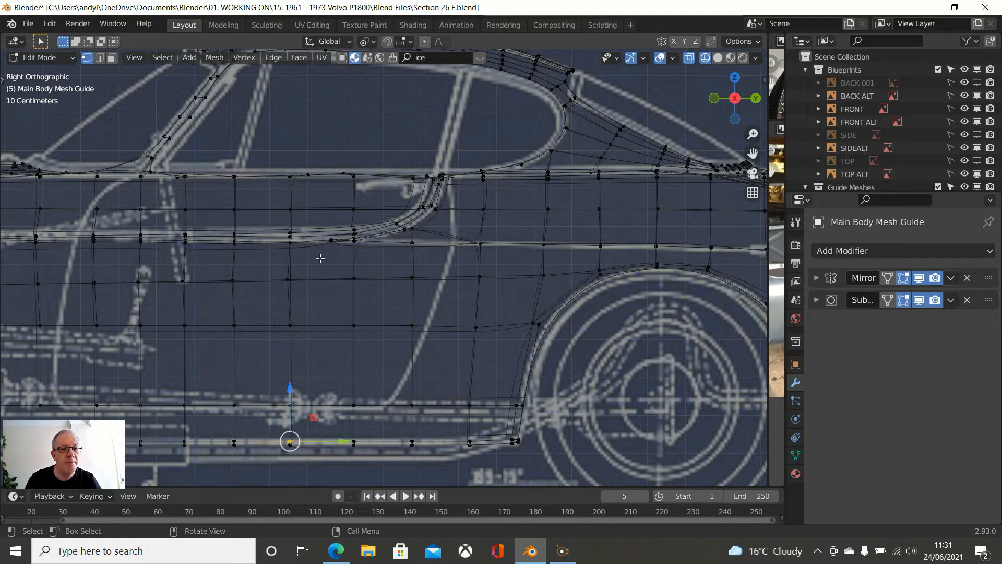
pyautogui.keyDown('ctrl'); pyautogui.click(289, 243); pyautogui.keyUp('ctrl')
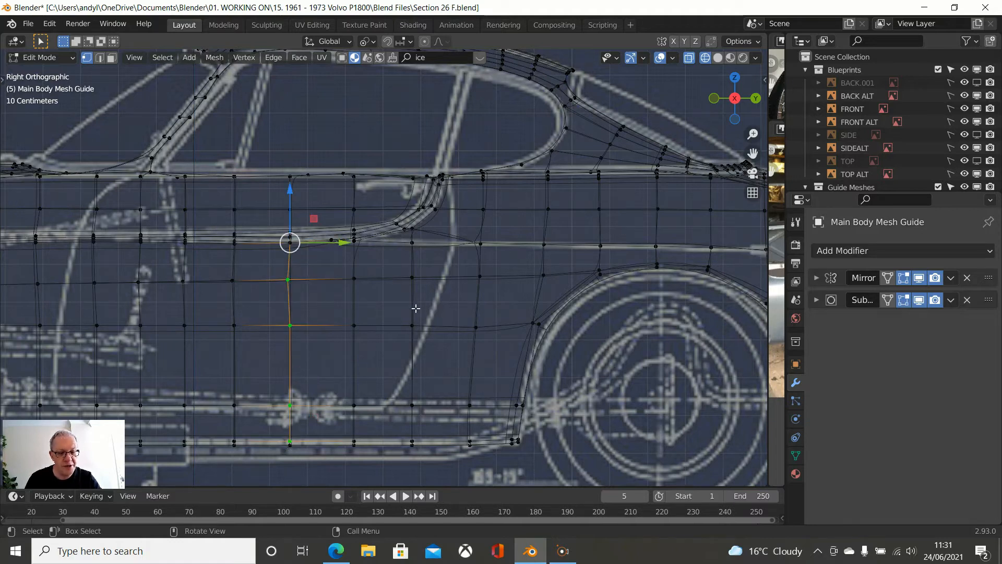
pyautogui.press('s')
pyautogui.write('y0')
pyautogui.press('Return')
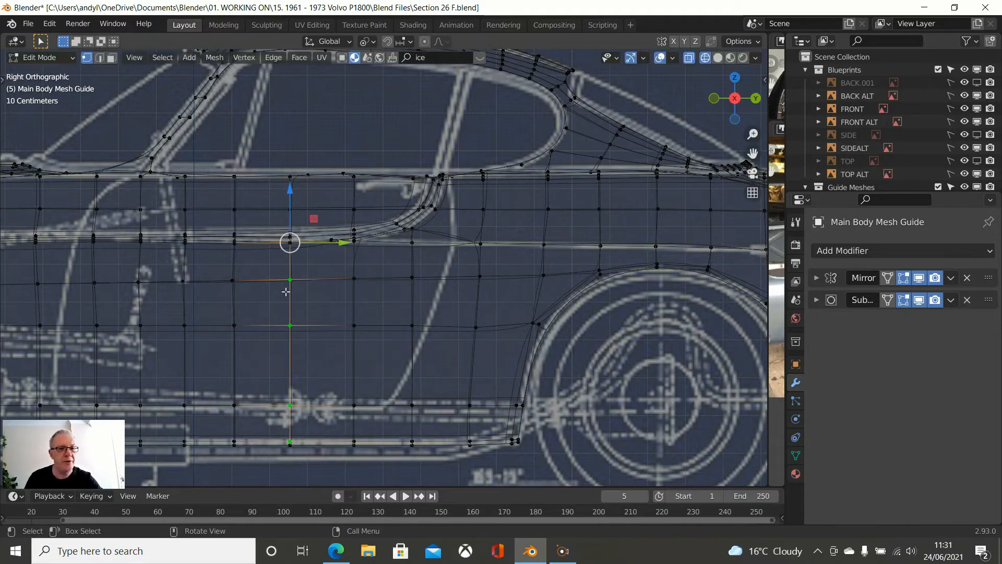
# - Straighten the next door column forward, from the sill up to the trim's lower edge, by scaling it along Y to 0
pyautogui.click(233, 441)
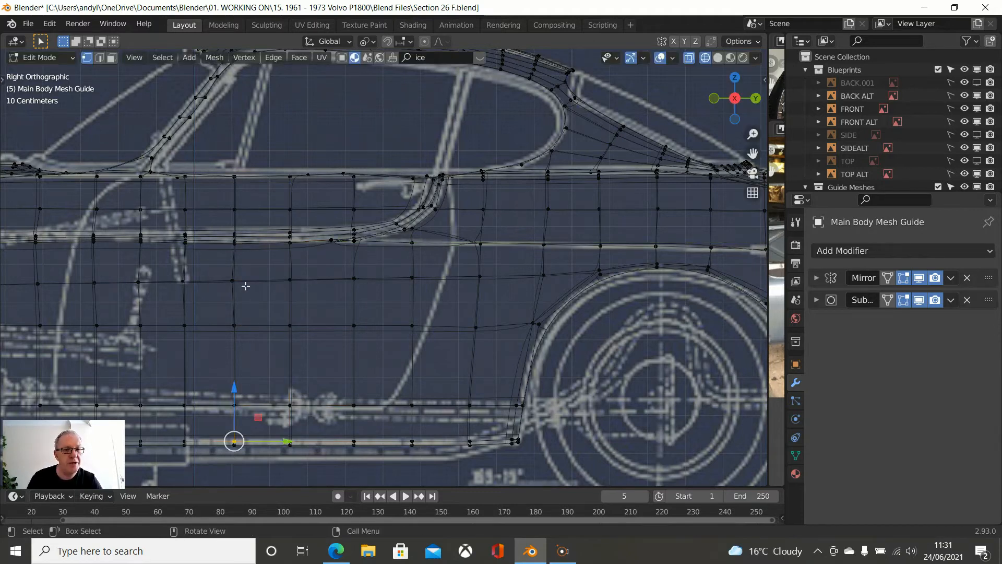
pyautogui.keyDown('ctrl'); pyautogui.click(234, 243); pyautogui.keyUp('ctrl')
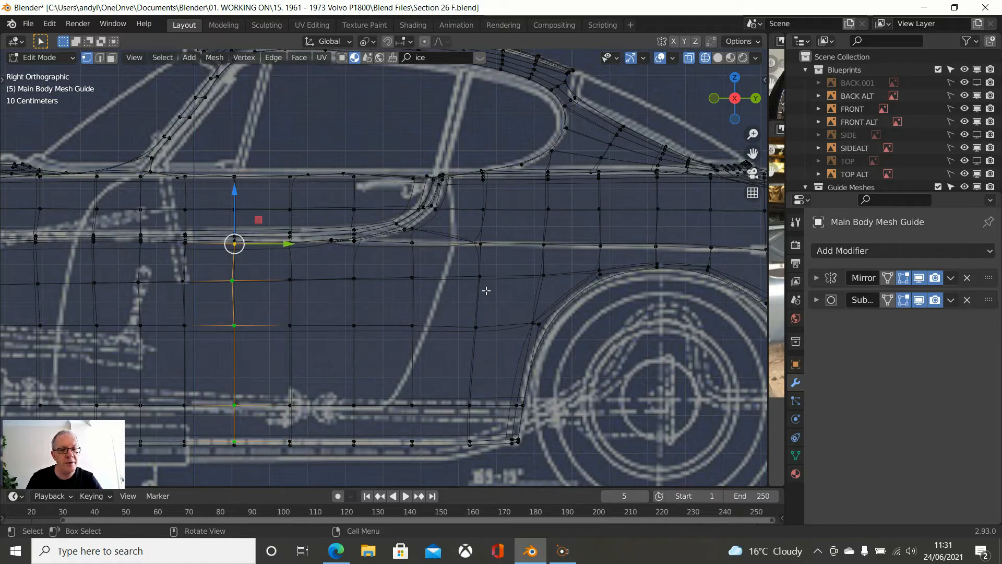
pyautogui.press('s')
pyautogui.write('y')
pyautogui.write('0')
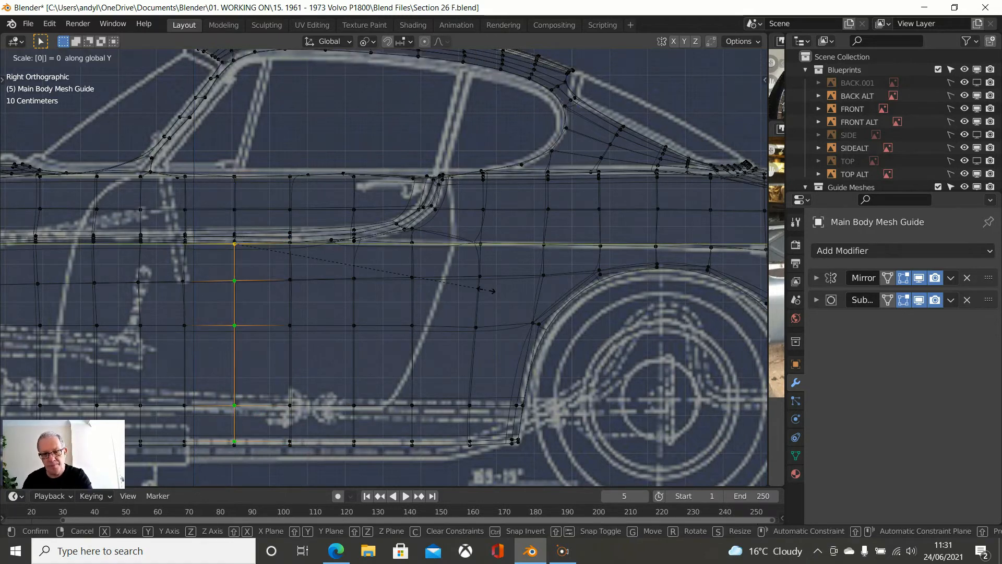
pyautogui.press('Return')
# - Follow the crease line from the trim's curve rearward over the wheel arch and compare its vertices with the blueprint
pyautogui.scroll(1, 448, 279)
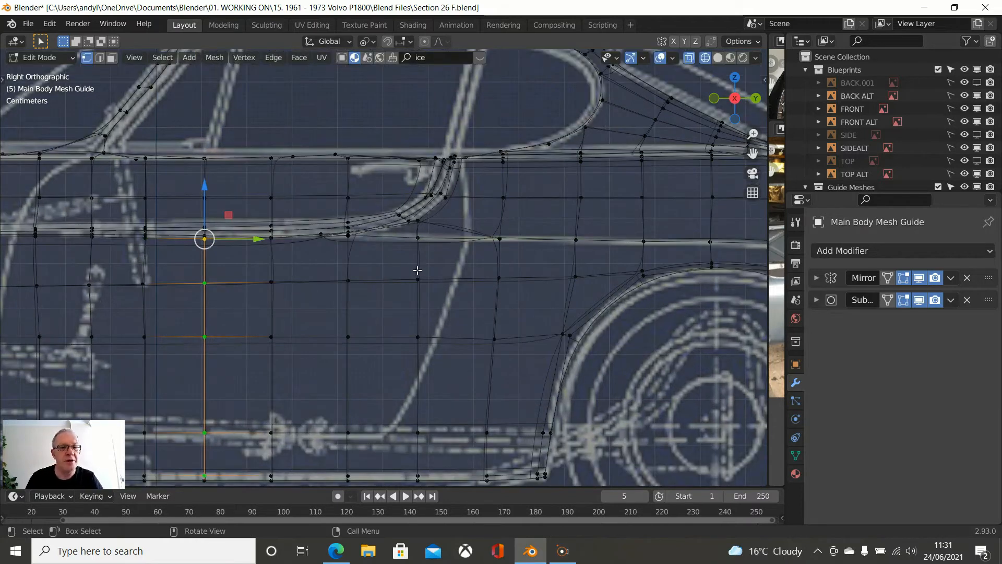
pyautogui.click(321, 235)
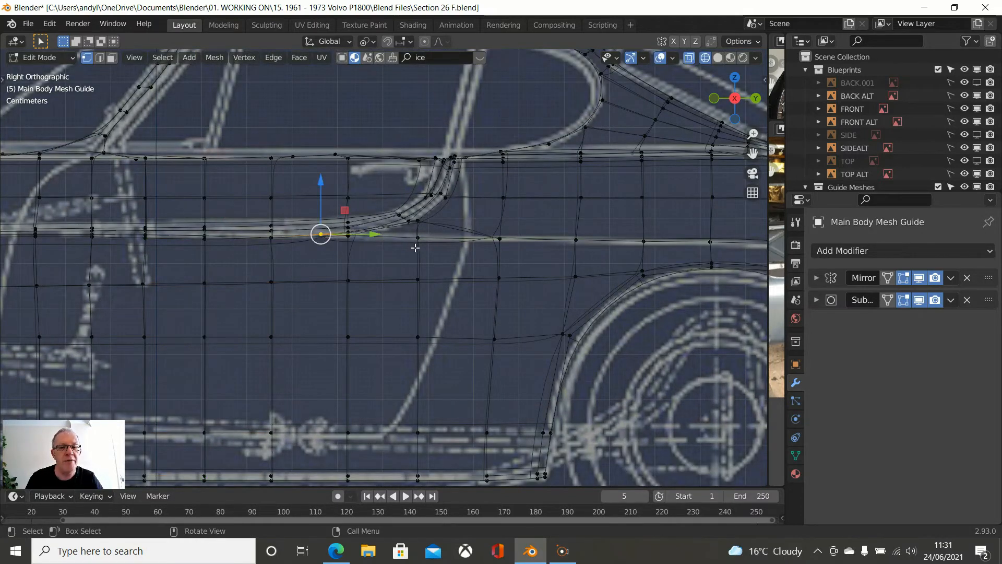
pyautogui.scroll(-2, 454, 251)
pyautogui.scroll(-1, 470, 254)
pyautogui.keyDown('shift'); pyautogui.moveTo(470, 255); pyautogui.dragTo(271, 275, button='middle'); pyautogui.keyUp('shift')
pyautogui.scroll(2, 544, 276)
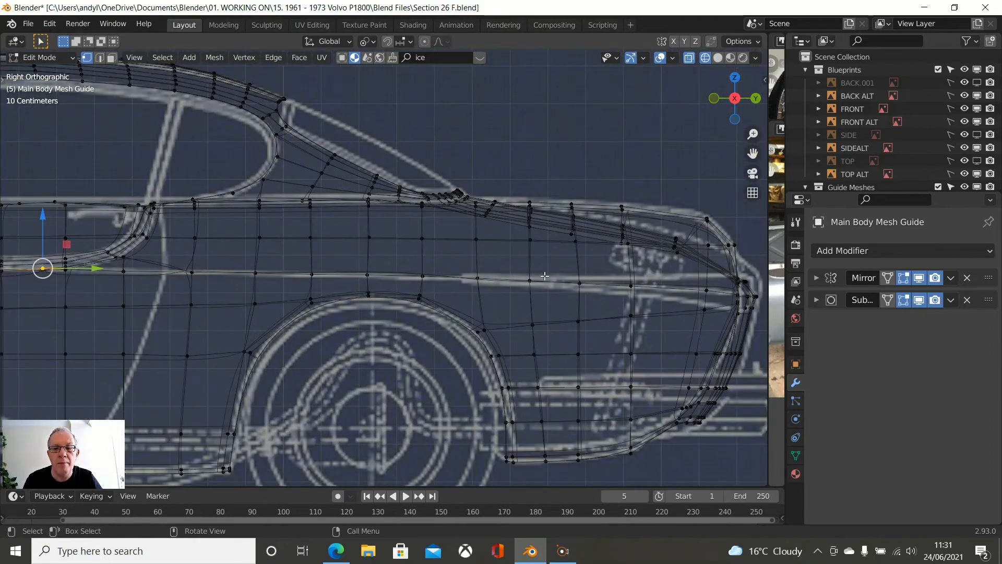
pyautogui.scroll(1, 544, 276)
pyautogui.scroll(-5, 591, 276)
pyautogui.scroll(6, 590, 275)
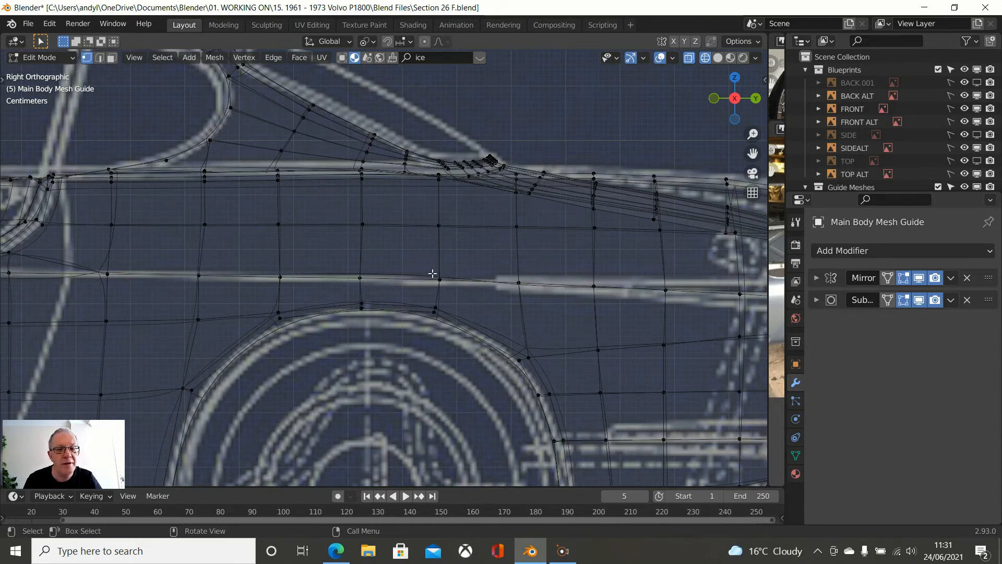
# - Slide the crease vertex above the rear part of the wheel arch along its vertical edge onto the blueprint's crease line
pyautogui.click(436, 277)
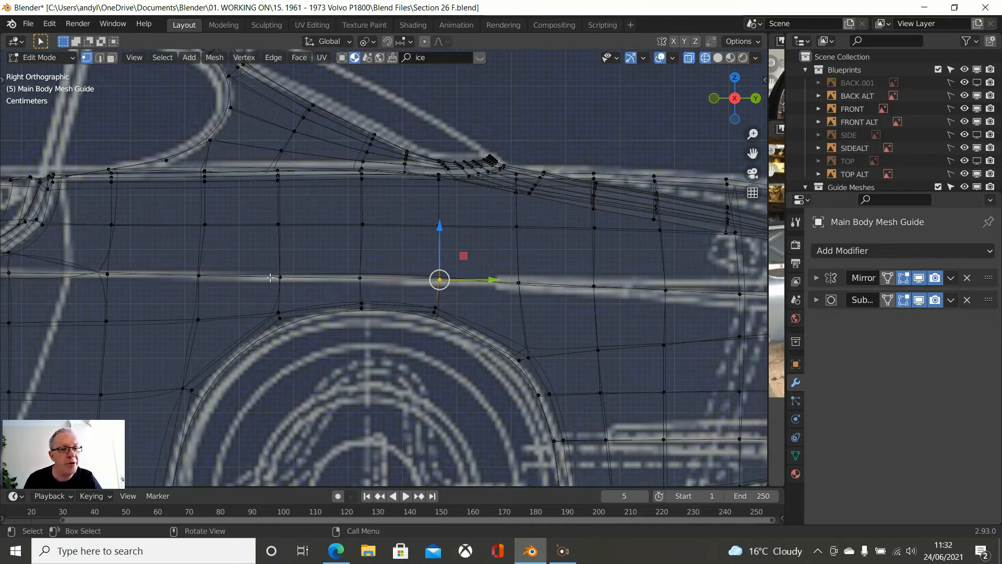
pyautogui.hotkey('shift', 'v')
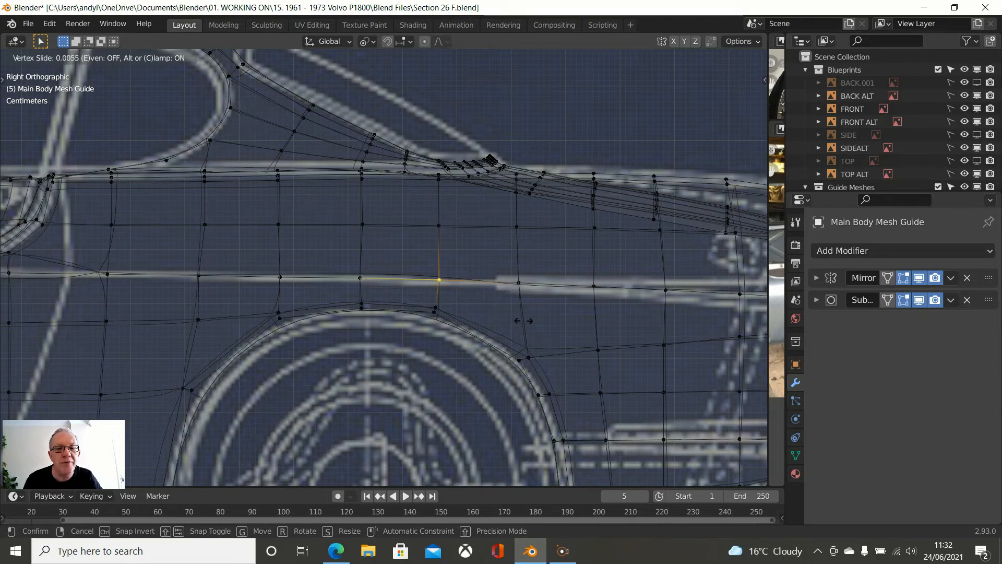
pyautogui.click(522, 322)
pyautogui.scroll(5, 559, 321)
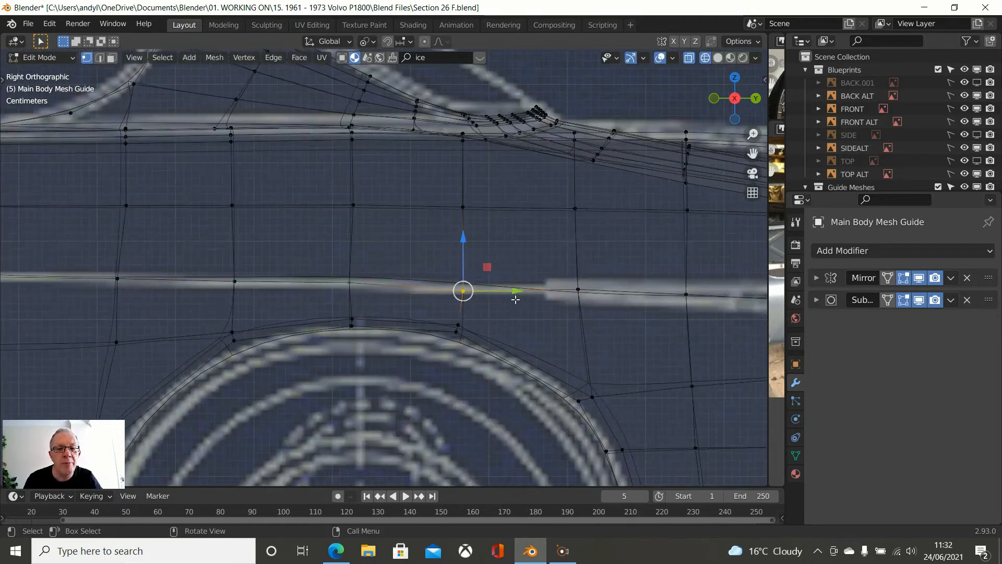
pyautogui.keyDown('shift'); pyautogui.moveTo(559, 321); pyautogui.dragTo(514, 293, button='middle'); pyautogui.keyUp('shift')
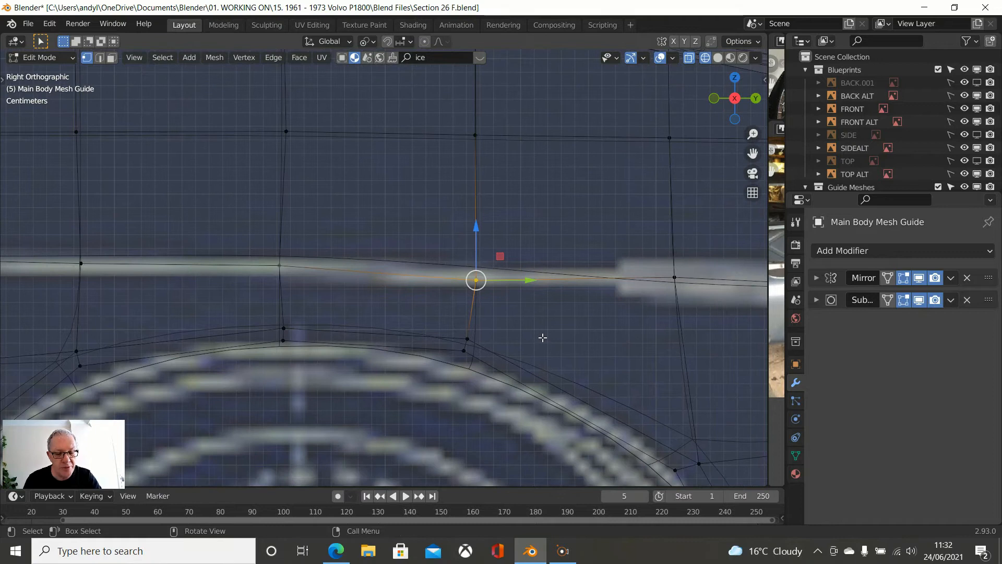
pyautogui.press('g')
pyautogui.press('g')
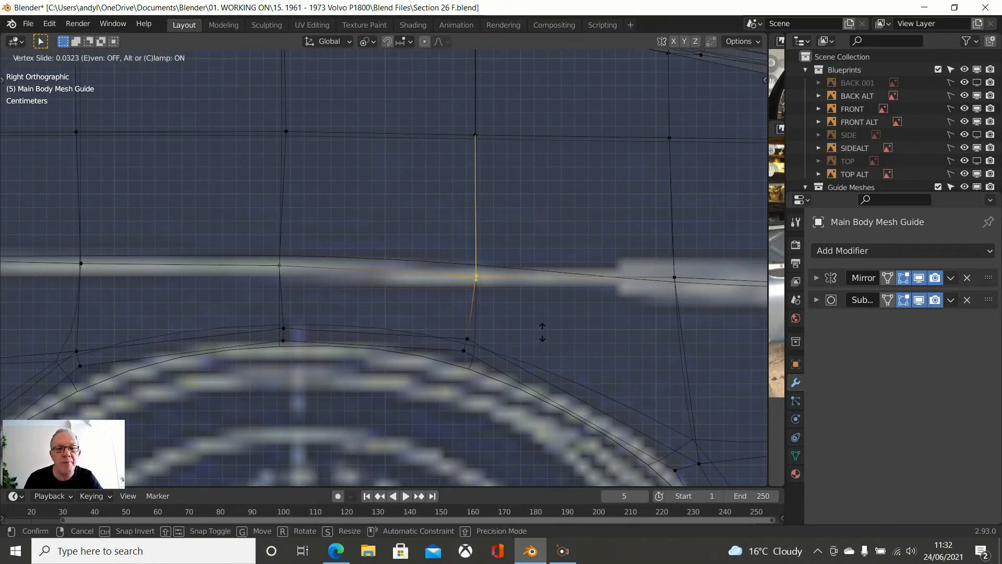
pyautogui.click(542, 330)
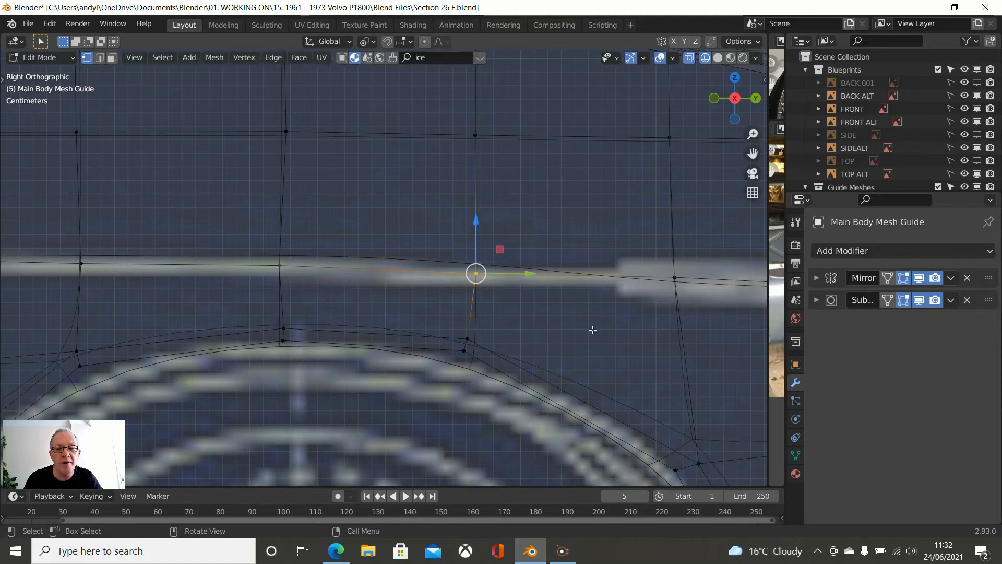
pyautogui.keyDown('shift'); pyautogui.moveTo(593, 328); pyautogui.dragTo(353, 344, button='middle'); pyautogui.keyUp('shift')
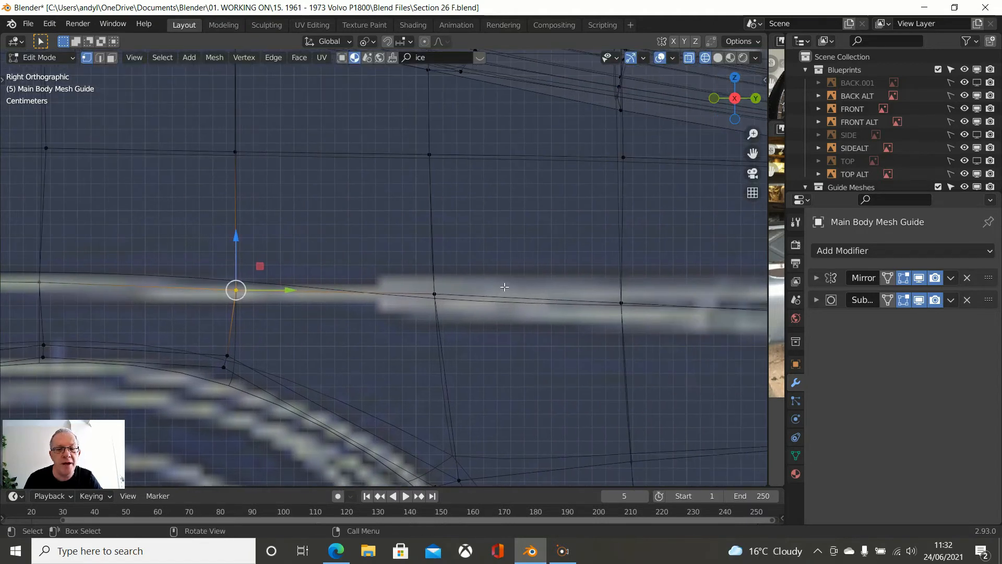
pyautogui.click(433, 293)
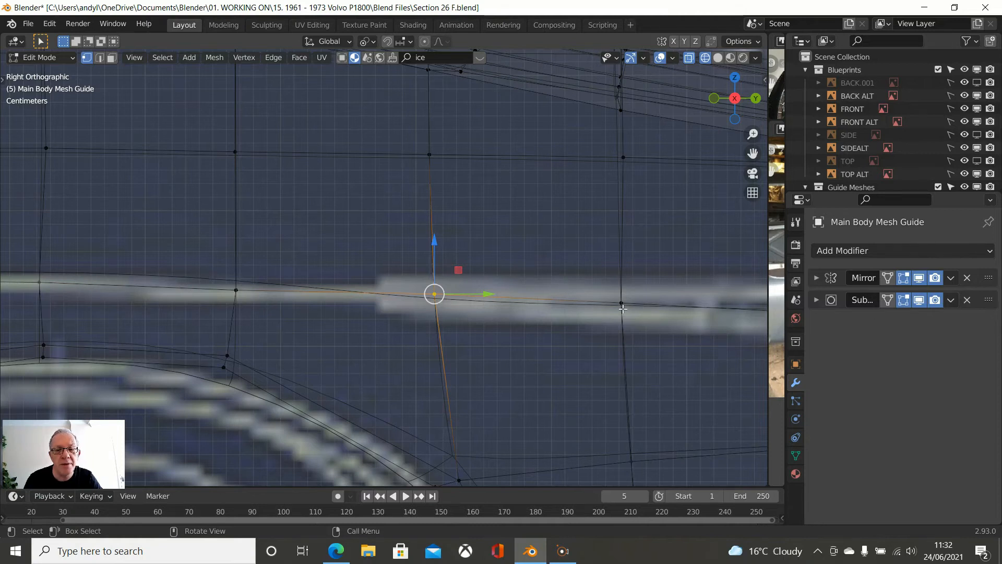
pyautogui.scroll(-2, 658, 334)
pyautogui.keyDown('shift'); pyautogui.moveTo(657, 333); pyautogui.dragTo(470, 318, button='middle'); pyautogui.keyUp('shift')
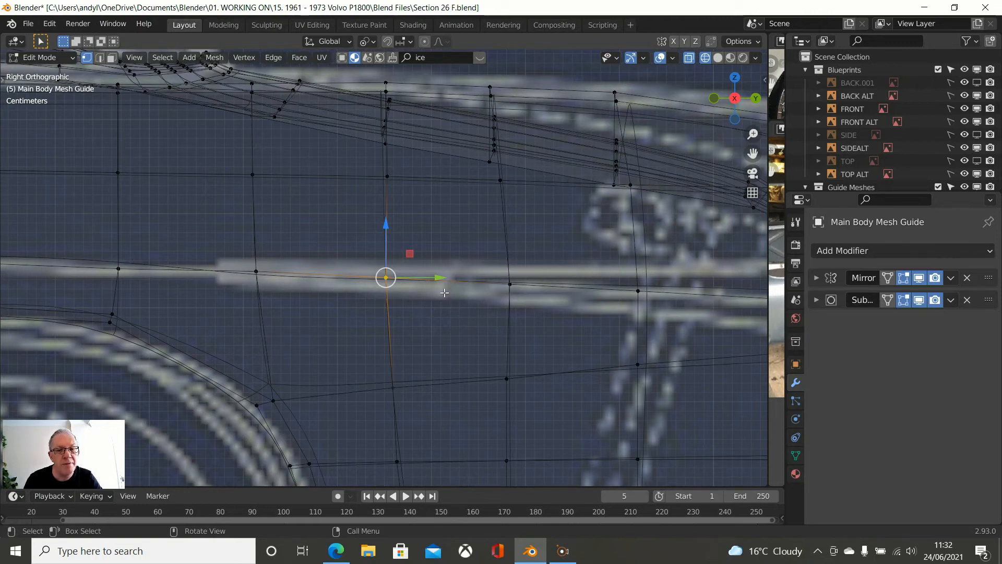
pyautogui.press('g')
pyautogui.press('g')
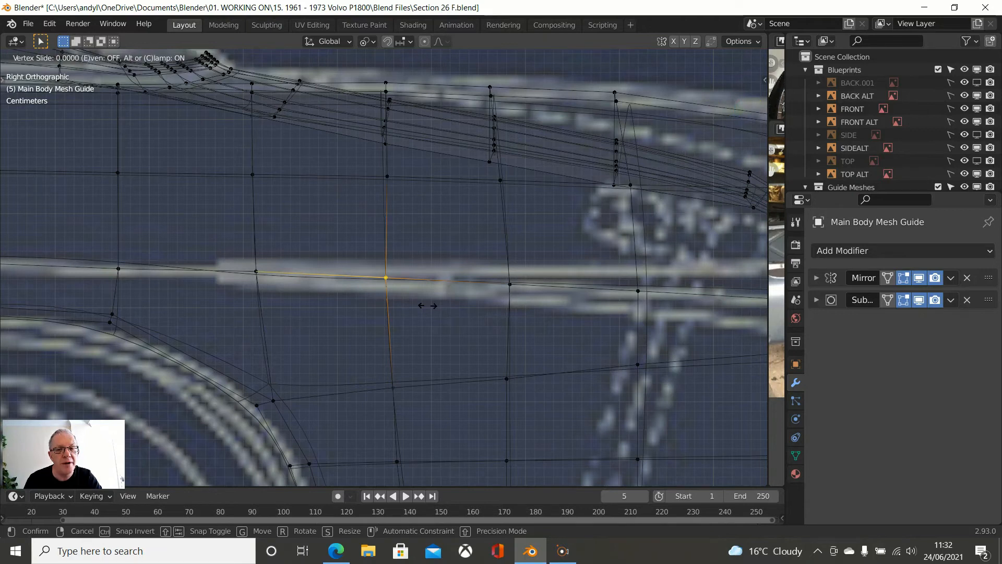
pyautogui.rightClick(427, 305)
# - Lower the two crease vertices beneath the tail-fin area slightly so they follow the centre of the blueprint's widening crease
pyautogui.click(510, 283)
pyautogui.press('g')
pyautogui.press('g')
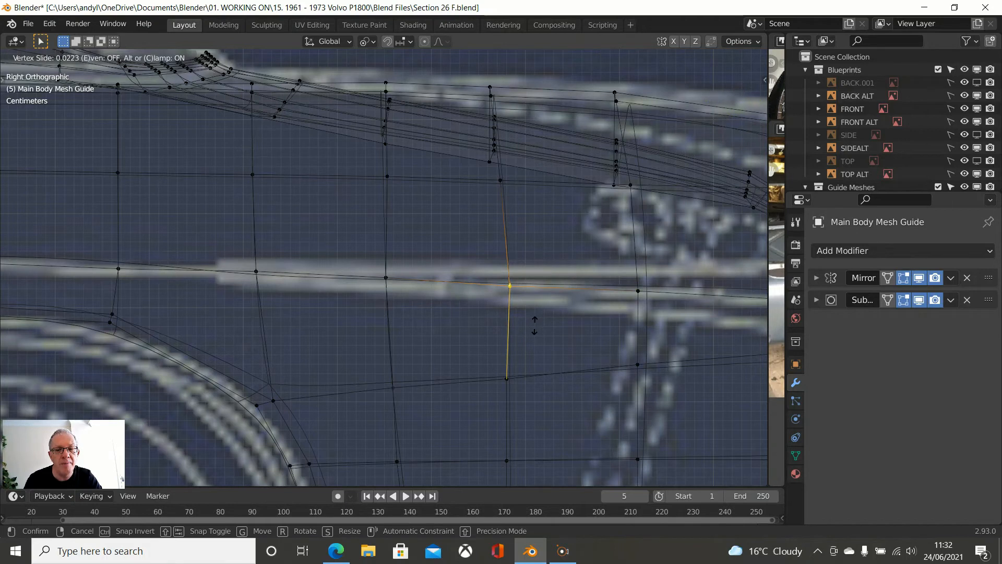
pyautogui.click(534, 324)
pyautogui.click(638, 290)
pyautogui.press('g')
pyautogui.press('g')
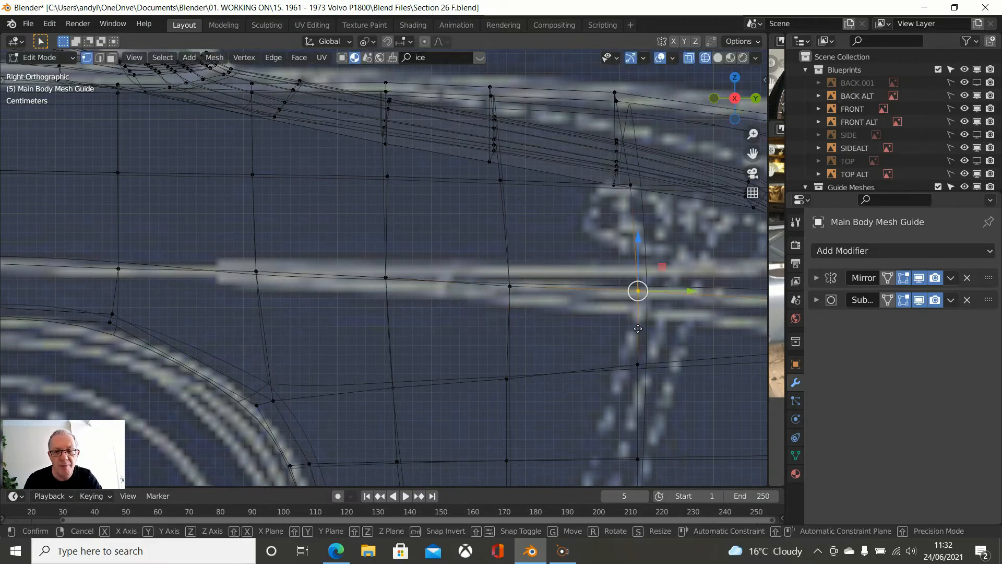
pyautogui.click(636, 330)
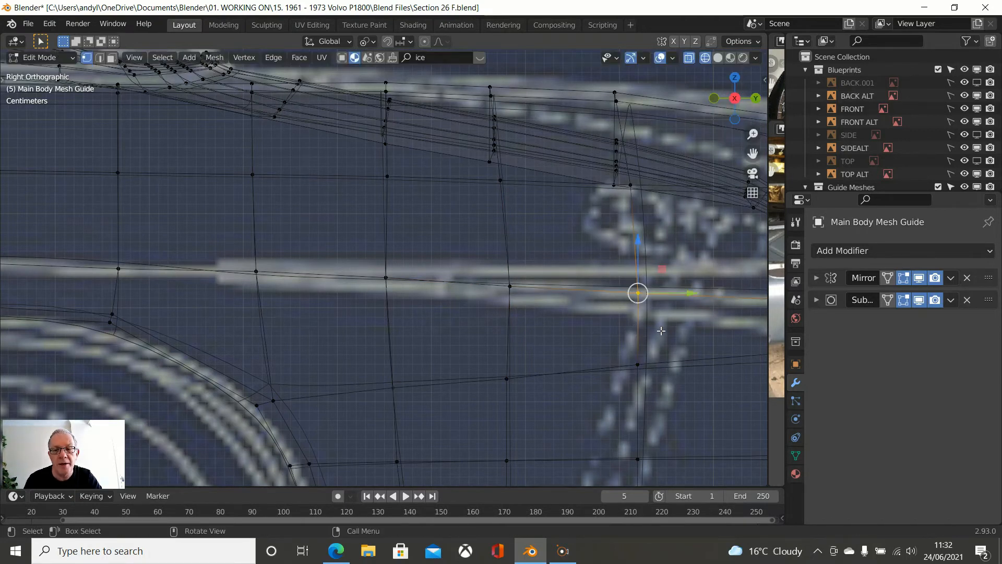
# - Select the crease vertex at the body's rear corner and examine the tail from the side and in perspective
pyautogui.press('KP_Decimal')
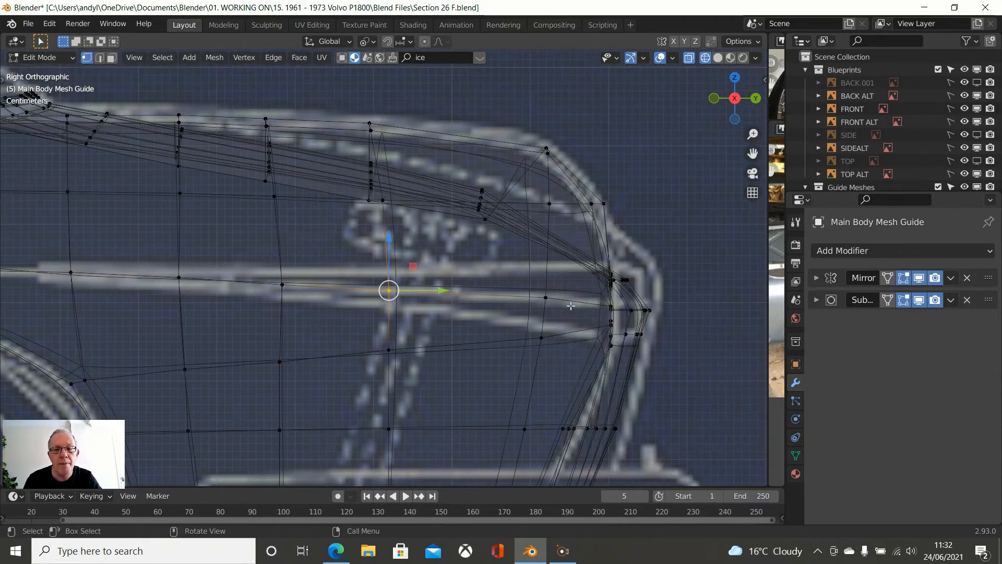
pyautogui.scroll(2, 605, 304)
pyautogui.keyDown('shift'); pyautogui.moveTo(649, 325); pyautogui.dragTo(518, 318, button='middle'); pyautogui.keyUp('shift')
pyautogui.scroll(1, 584, 318)
pyautogui.click(618, 326)
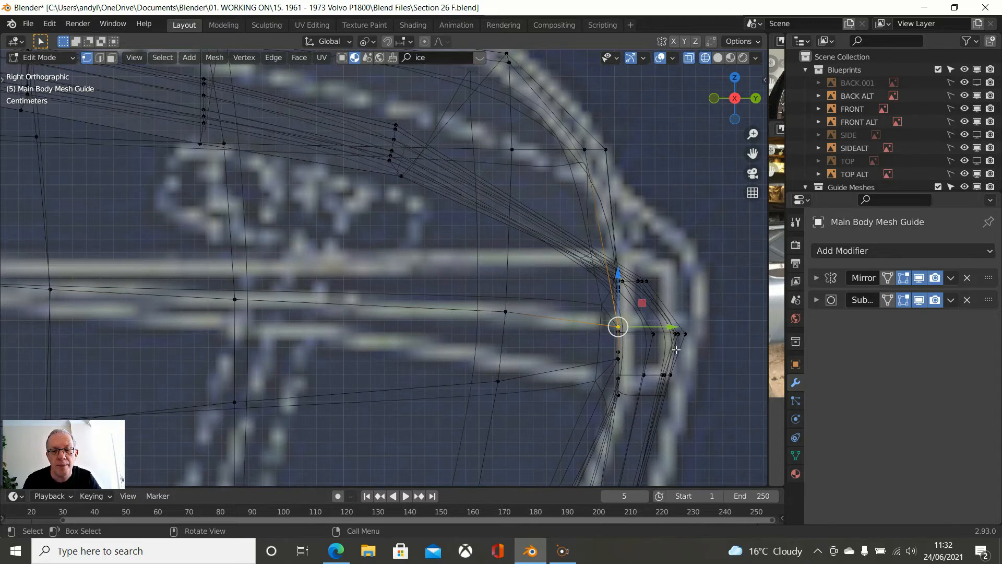
pyautogui.scroll(-1, 676, 349)
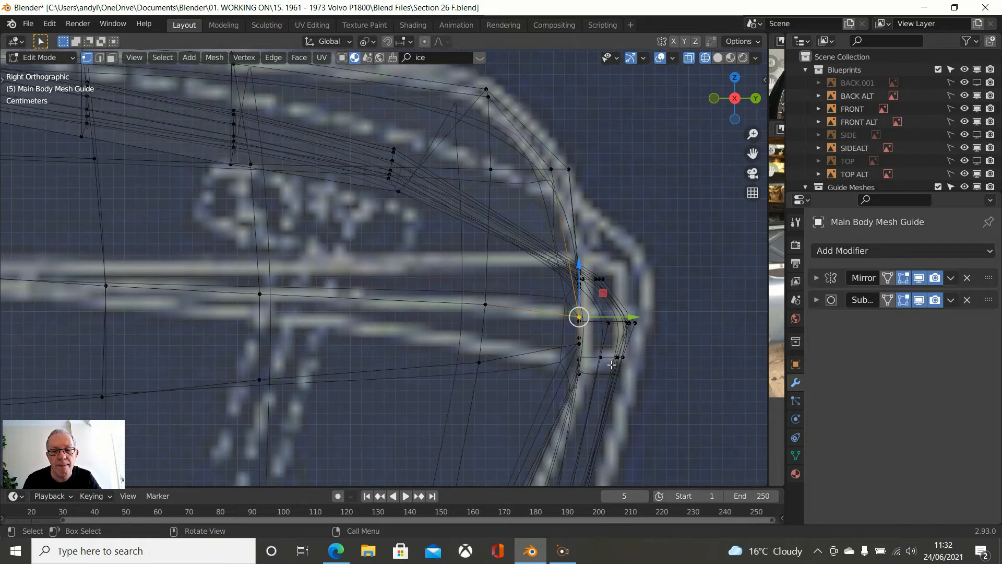
pyautogui.moveTo(607, 365); pyautogui.dragTo(464, 350, button='middle')
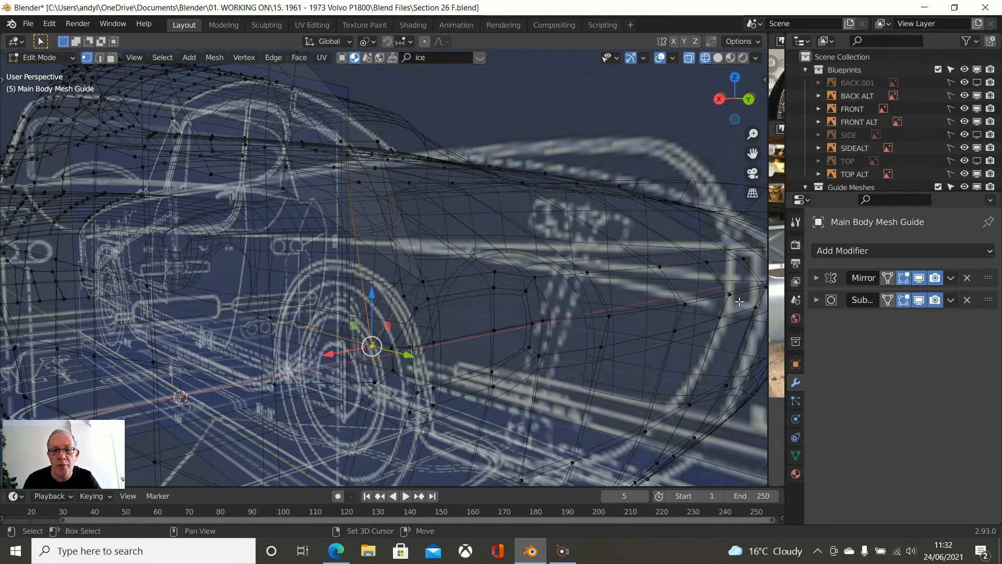
pyautogui.keyDown('shift'); pyautogui.moveTo(740, 301); pyautogui.dragTo(655, 308, button='middle'); pyautogui.keyUp('shift')
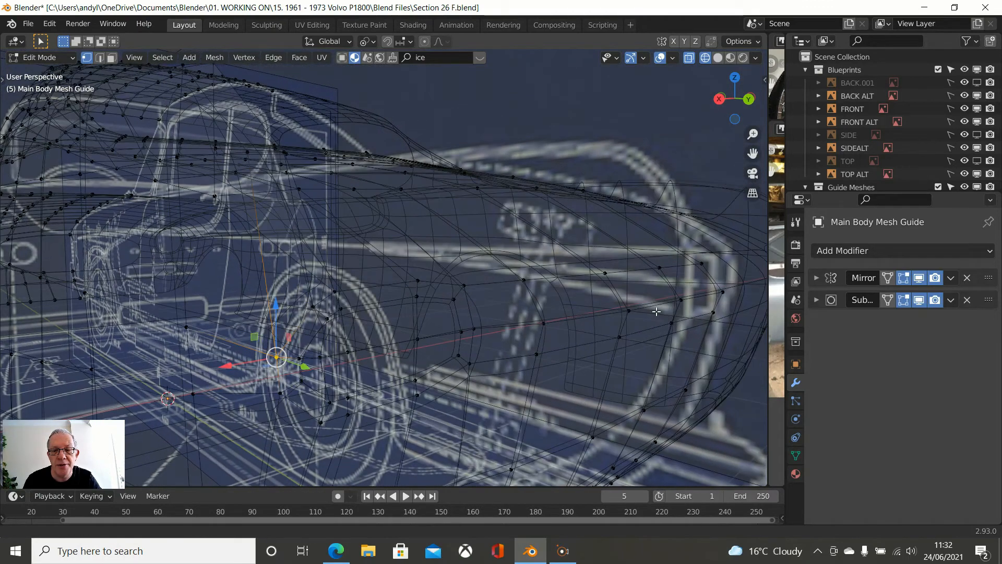
# - Select the horizontal edge loop across the rear panel at crease height and bring it up in the right side view
pyautogui.keyDown('alt'); pyautogui.click(722, 293); pyautogui.keyUp('alt')
pyautogui.scroll(-1, 714, 319)
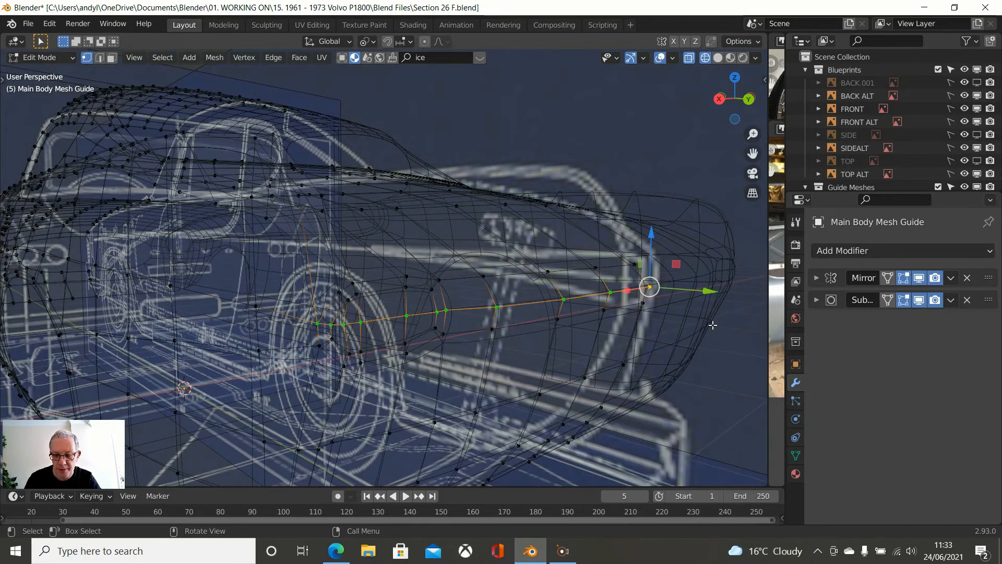
pyautogui.press('KP_3')
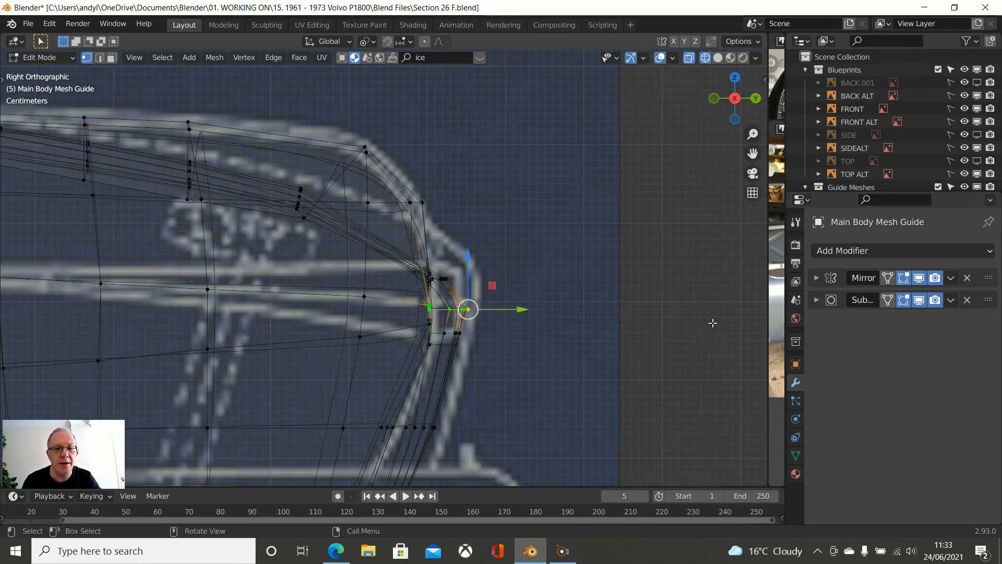
pyautogui.scroll(3, 713, 323)
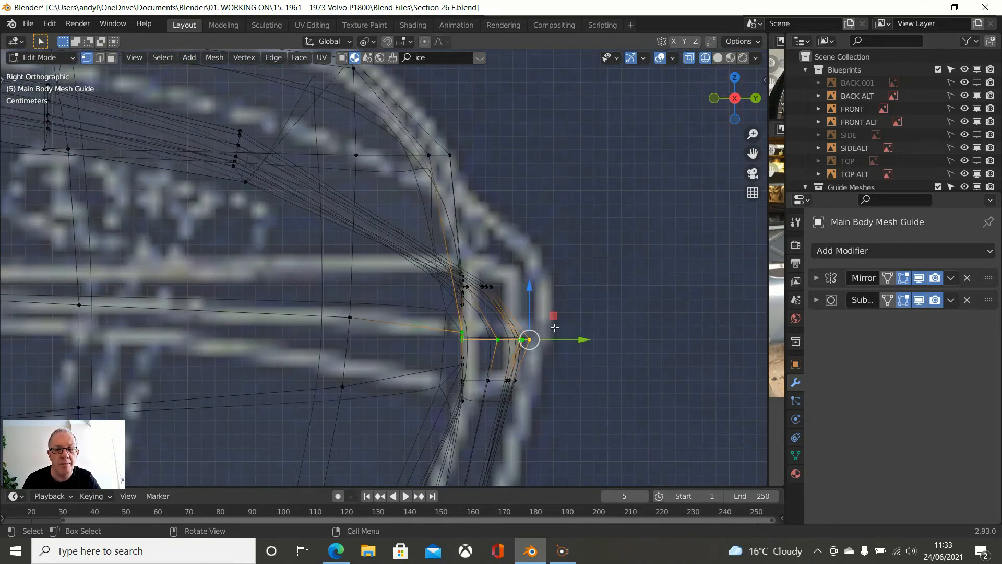
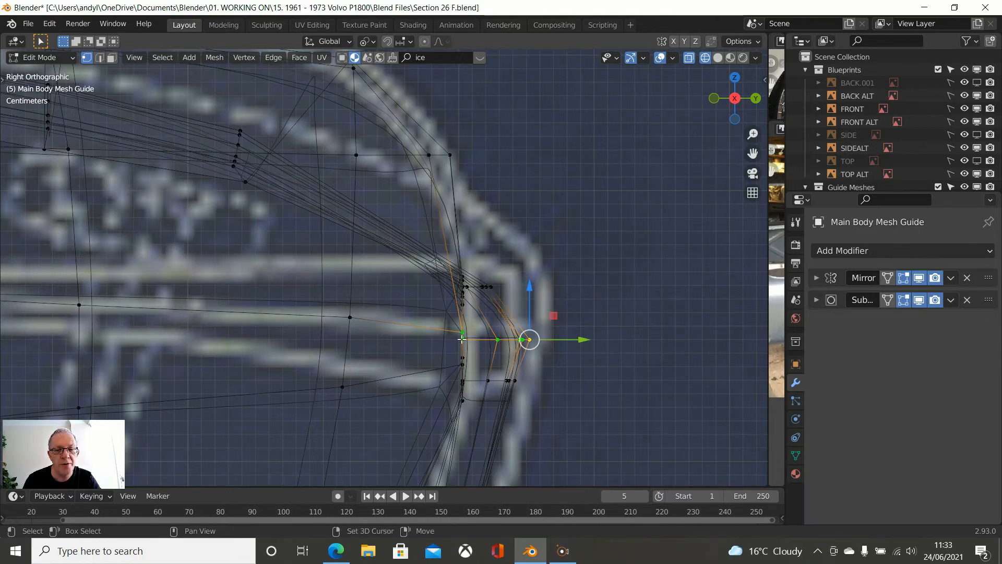
# - Try reducing the rear loop's bulge by scaling it along Y about its corner vertex, and undo the scaling
pyautogui.keyDown('shift'); pyautogui.click(462, 339); pyautogui.keyUp('shift')
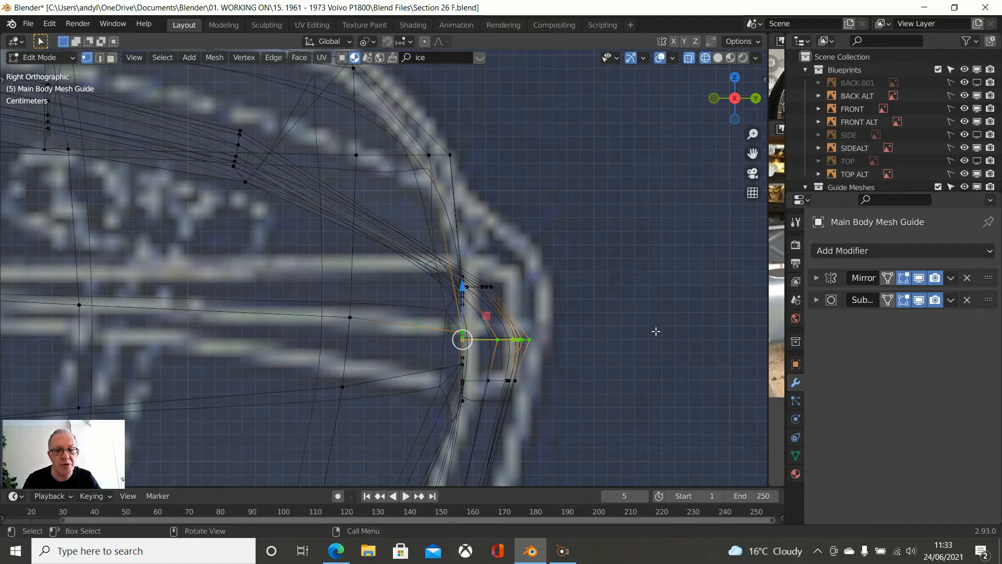
pyautogui.press('s')
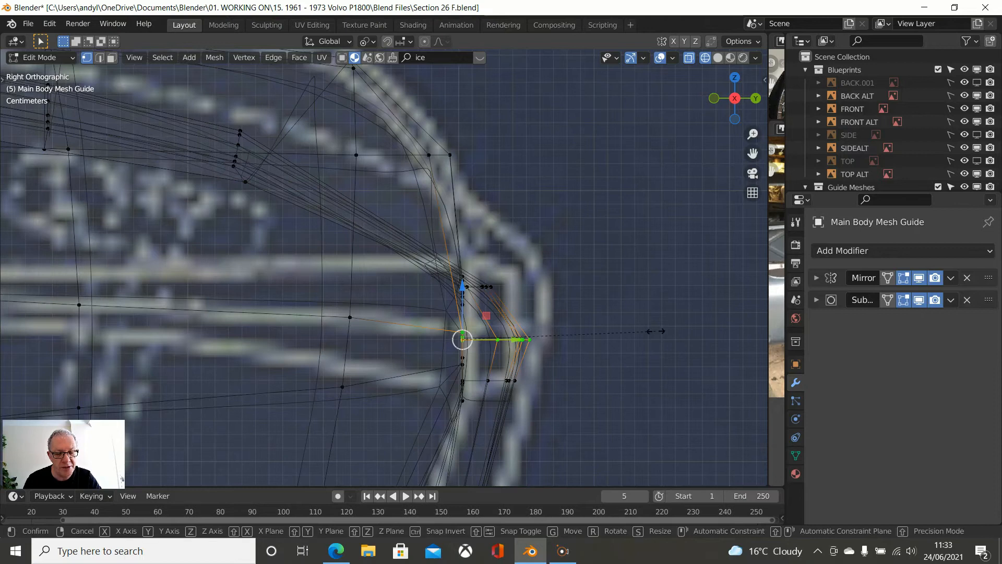
pyautogui.press('y')
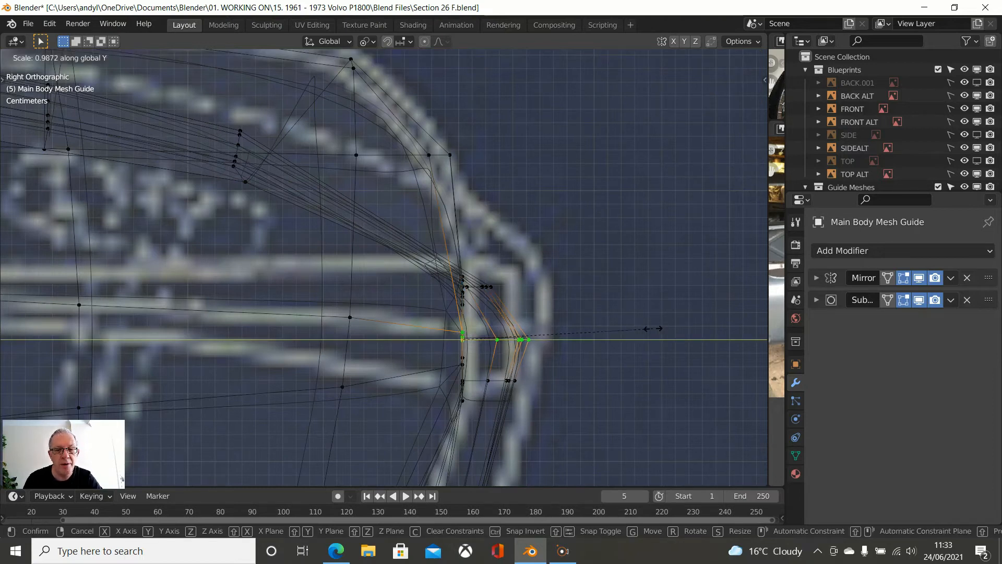
pyautogui.click(626, 327)
pyautogui.scroll(-2, 625, 328)
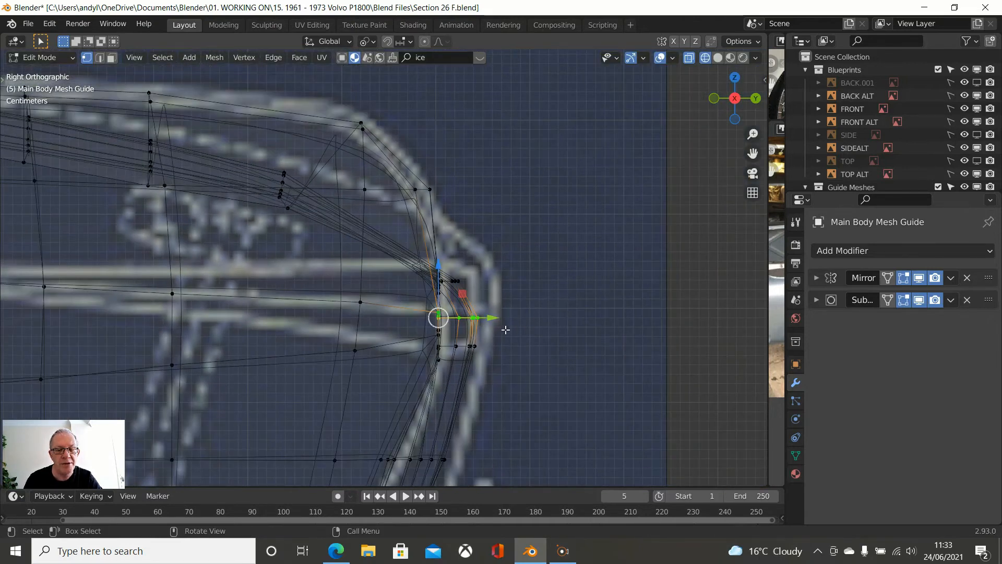
pyautogui.scroll(-1, 505, 330)
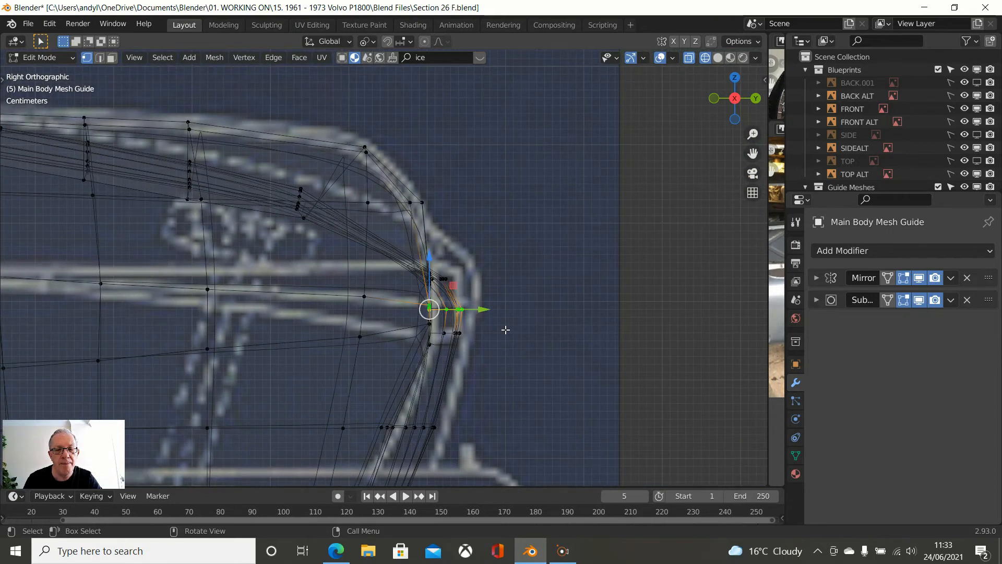
pyautogui.hotkey('ctrl', 'z')
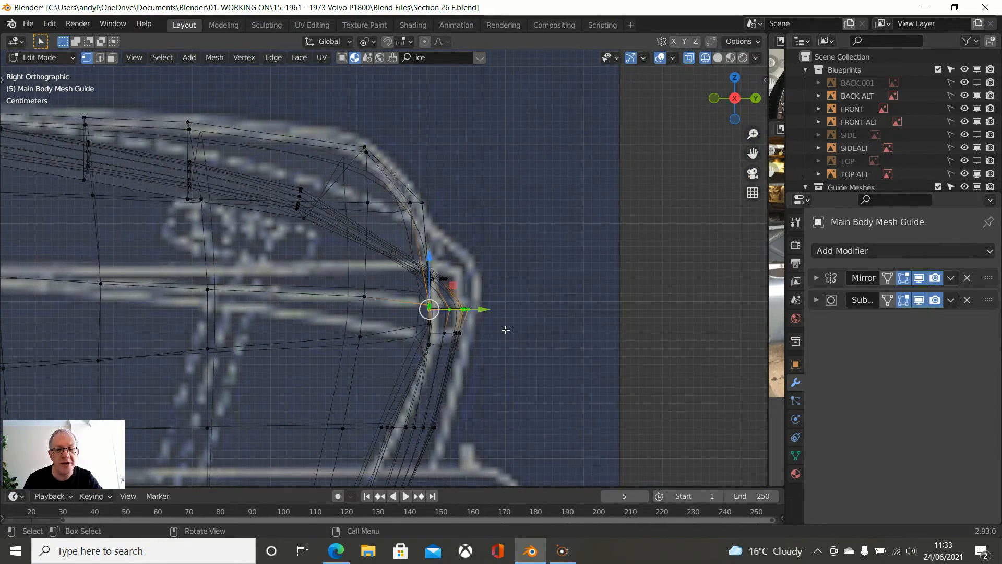
# - Select the rear-panel vertices in the row just above the bumper and shift them rearward along Y to the blueprint outline
pyautogui.scroll(1, 505, 329)
pyautogui.scroll(-1, 480, 372)
pyautogui.scroll(-2, 442, 440)
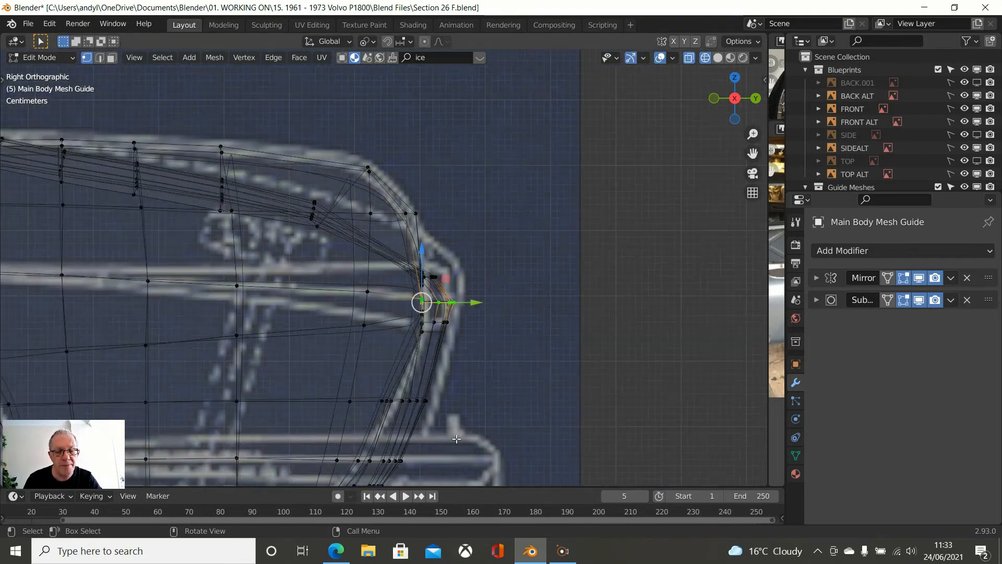
pyautogui.scroll(2, 422, 396)
pyautogui.scroll(1, 399, 397)
pyautogui.scroll(1, 416, 347)
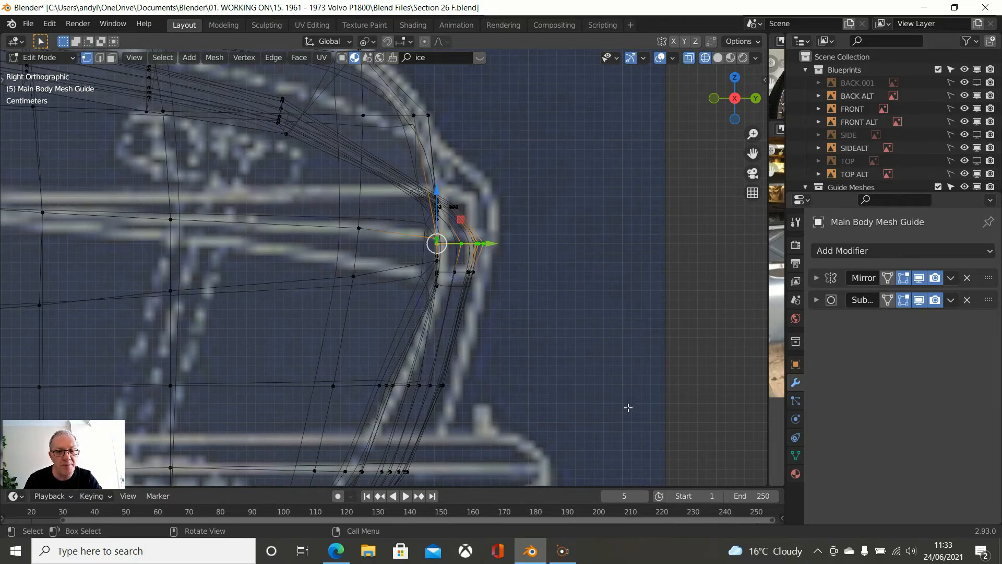
pyautogui.hotkey('alt', 'a')
pyautogui.press('b')
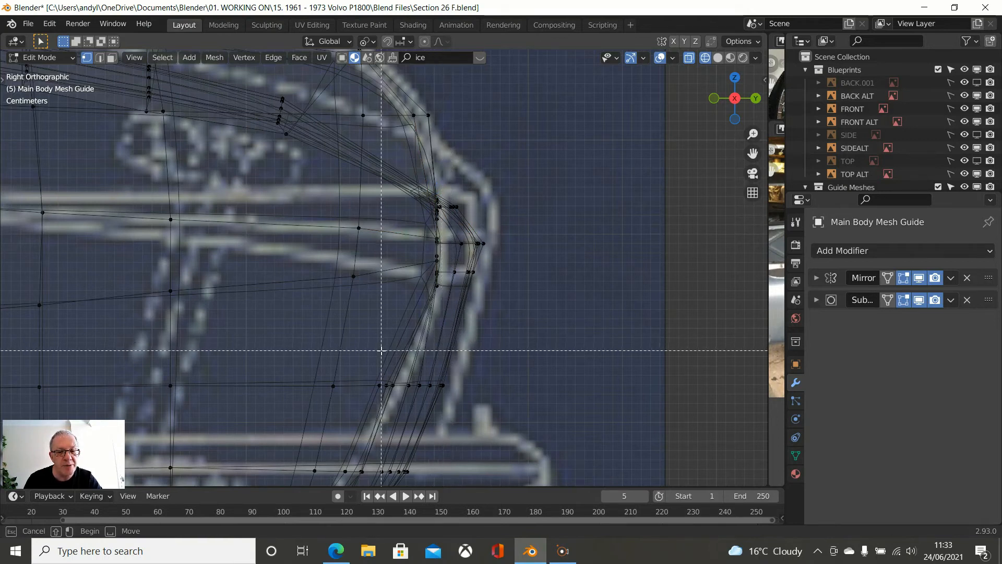
pyautogui.moveTo(407, 353); pyautogui.dragTo(482, 389)
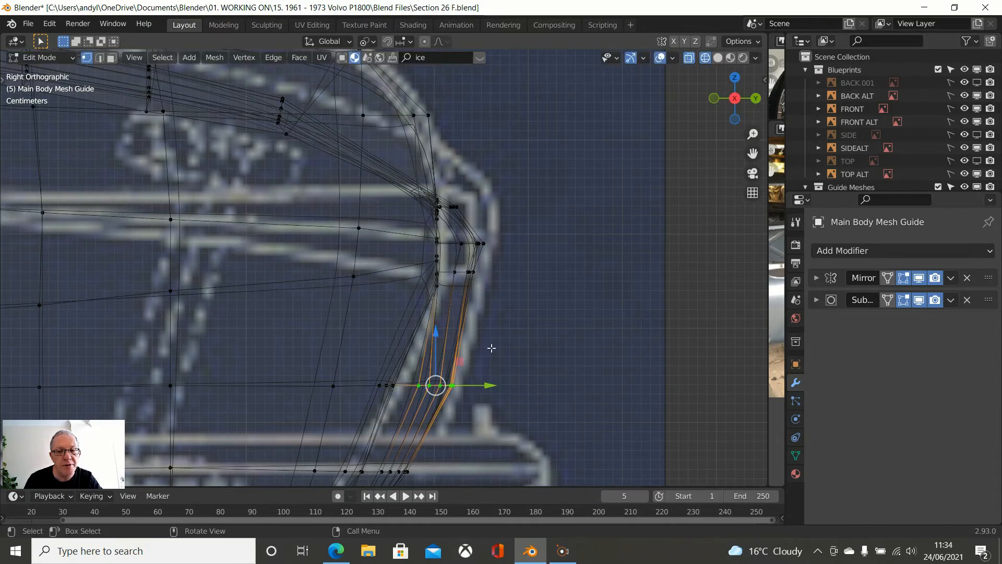
# - Select the protruding rear vertices at crease height and move them slightly rearward along Y towards the blueprint's outer edge
pyautogui.scroll(2, 463, 231)
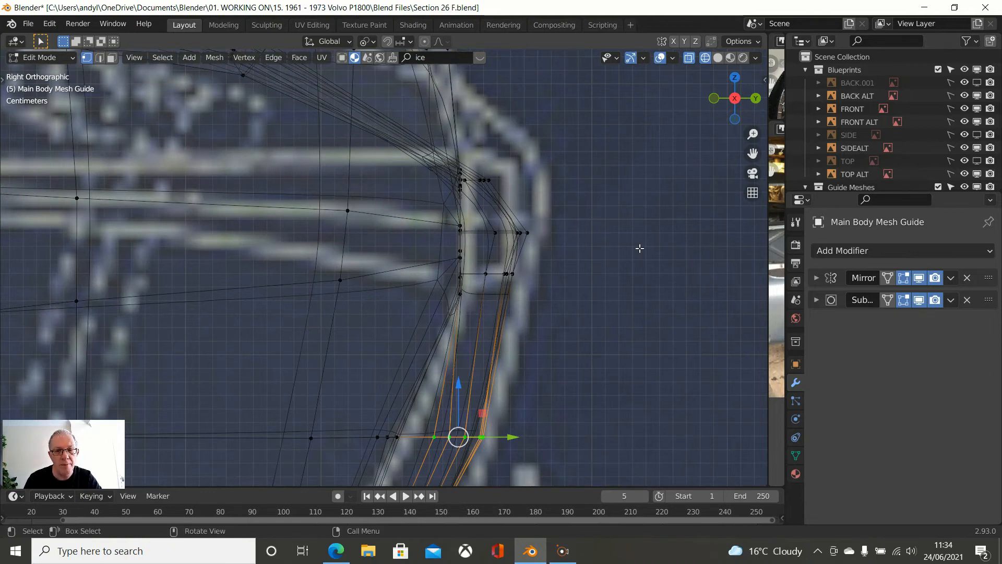
pyautogui.click(568, 243)
pyautogui.press('b')
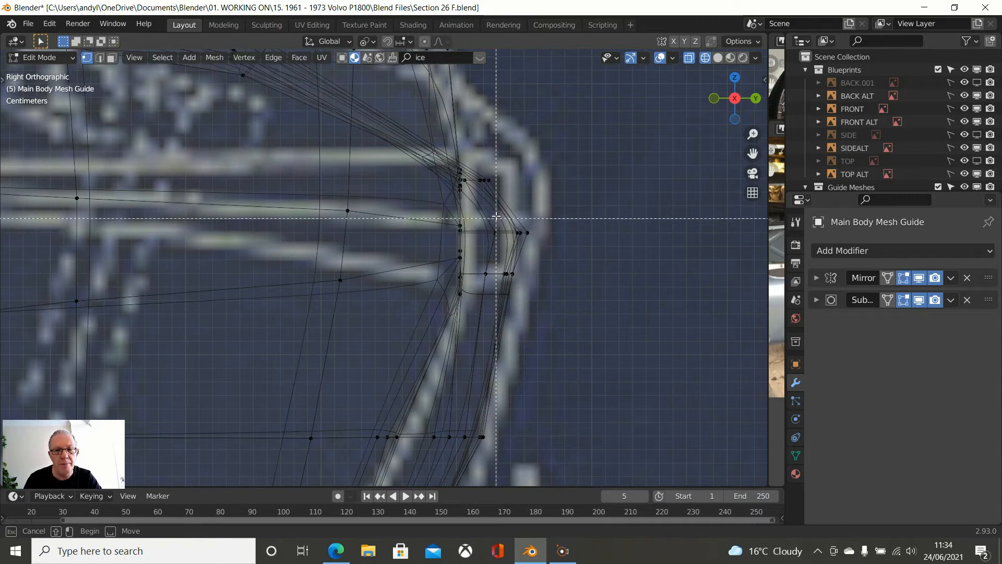
pyautogui.moveTo(491, 212); pyautogui.dragTo(531, 258)
pyautogui.press('g')
pyautogui.press('y')
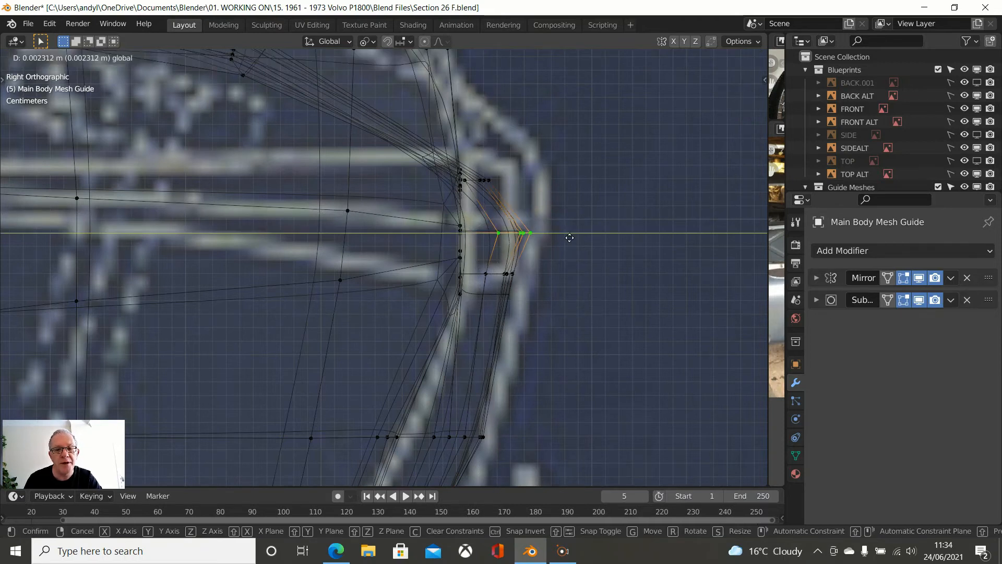
pyautogui.click(574, 247)
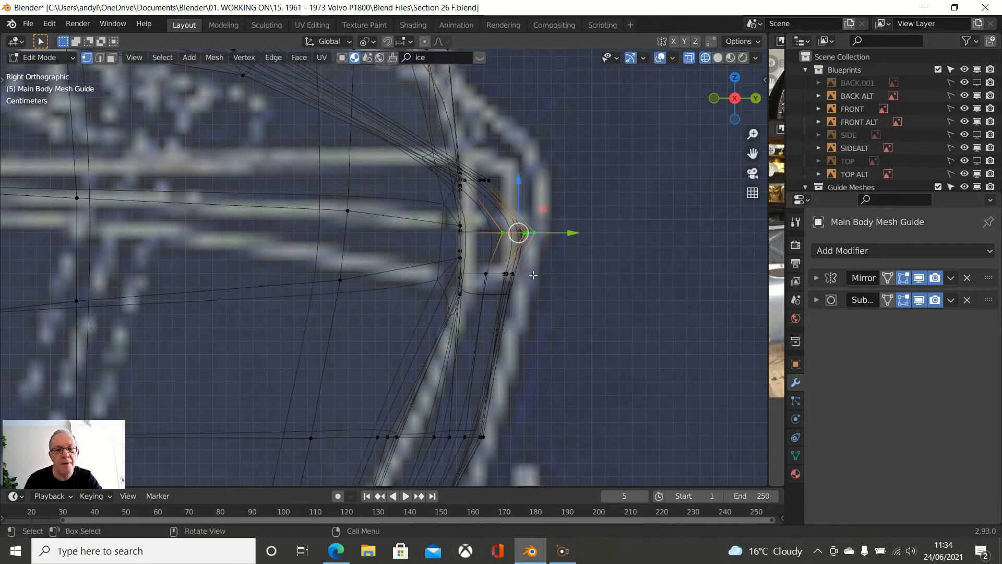
# - Select the rear vertex row directly beneath the crease and move it rearward along Y to match the blueprint outline
pyautogui.click(554, 296)
pyautogui.press('b')
pyautogui.moveTo(480, 255); pyautogui.dragTo(532, 306)
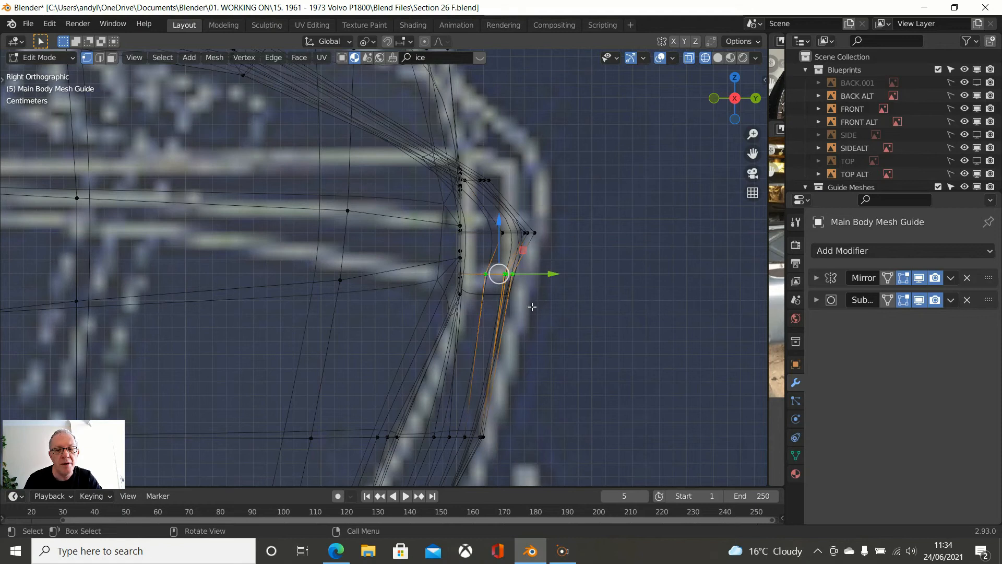
pyautogui.moveTo(554, 274); pyautogui.dragTo(572, 284)
pyautogui.scroll(-5, 572, 286)
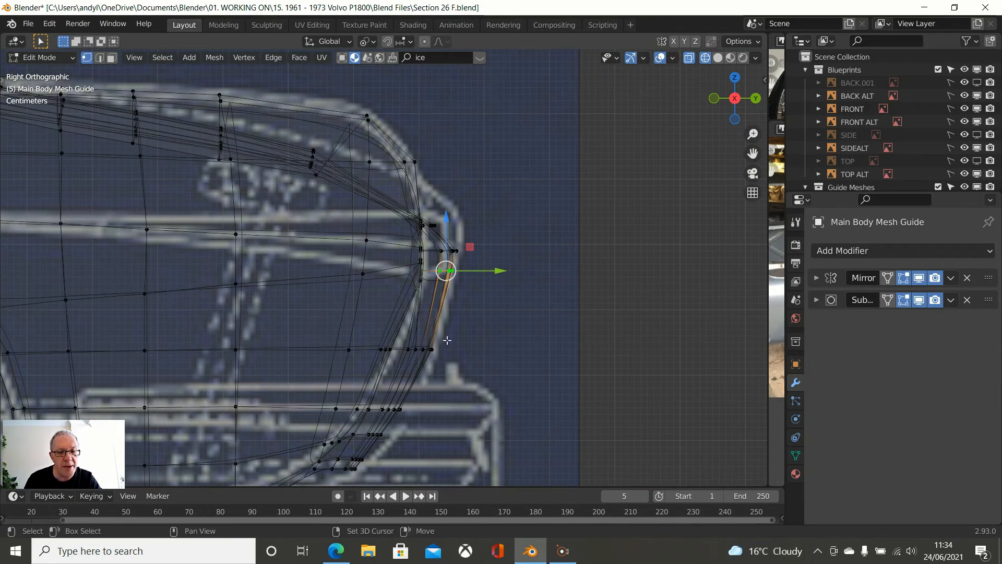
# - Circle-select the four lowest vertex rows of the rear panel, leaving out the corner vertices, and move them rearward along Y
pyautogui.keyDown('shift'); pyautogui.scroll(-5, 448, 340); pyautogui.keyUp('shift')
pyautogui.scroll(2, 439, 322)
pyautogui.keyDown('shift'); pyautogui.moveTo(439, 322); pyautogui.dragTo(447, 275, button='middle'); pyautogui.keyUp('shift')
pyautogui.scroll(1, 449, 275)
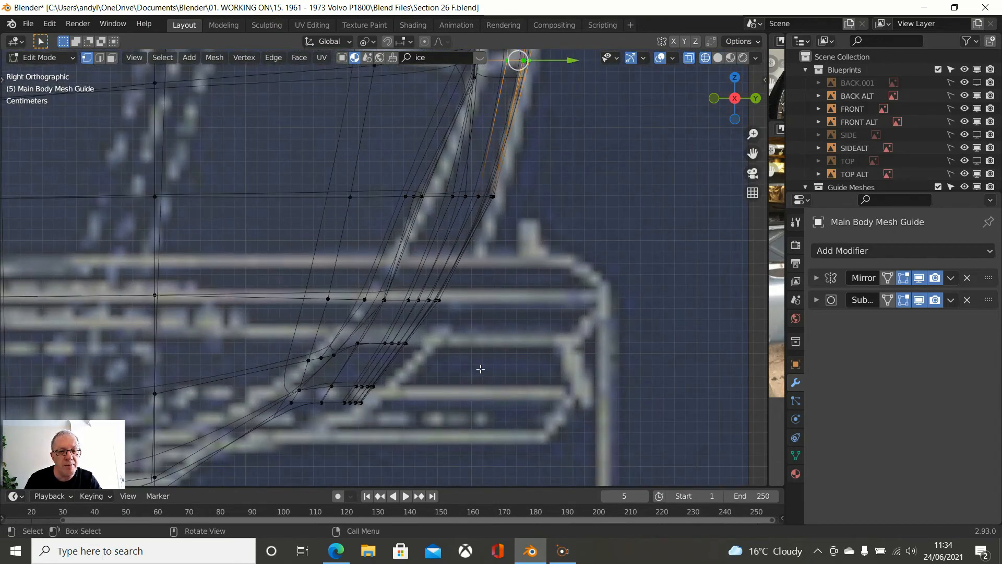
pyautogui.click(485, 360)
pyautogui.press('c')
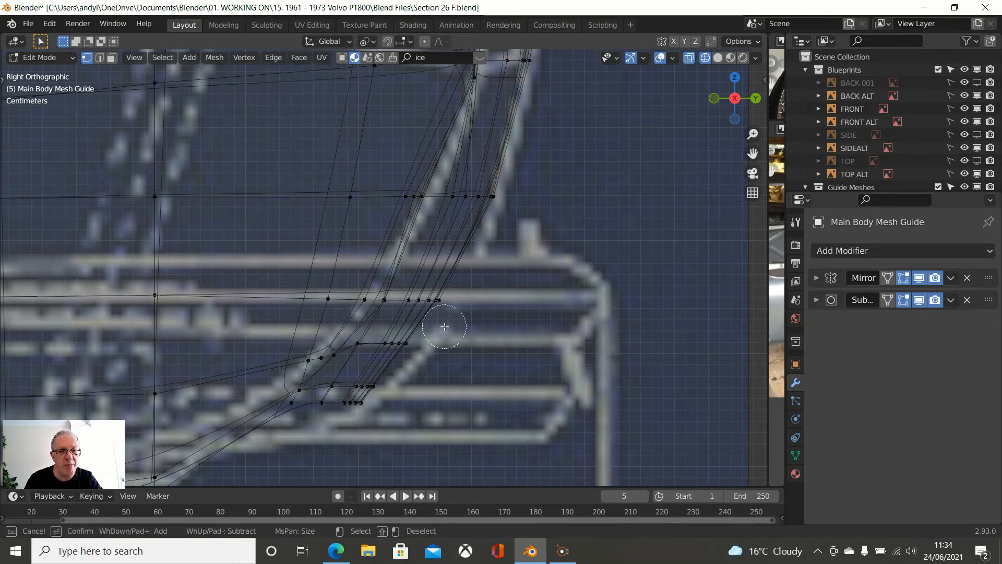
pyautogui.click(423, 301)
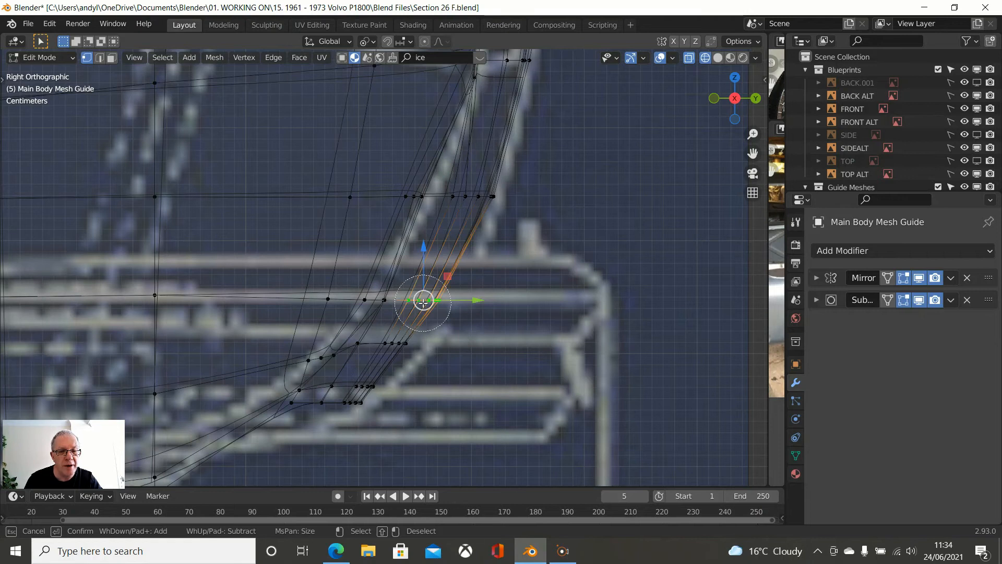
pyautogui.click(406, 343)
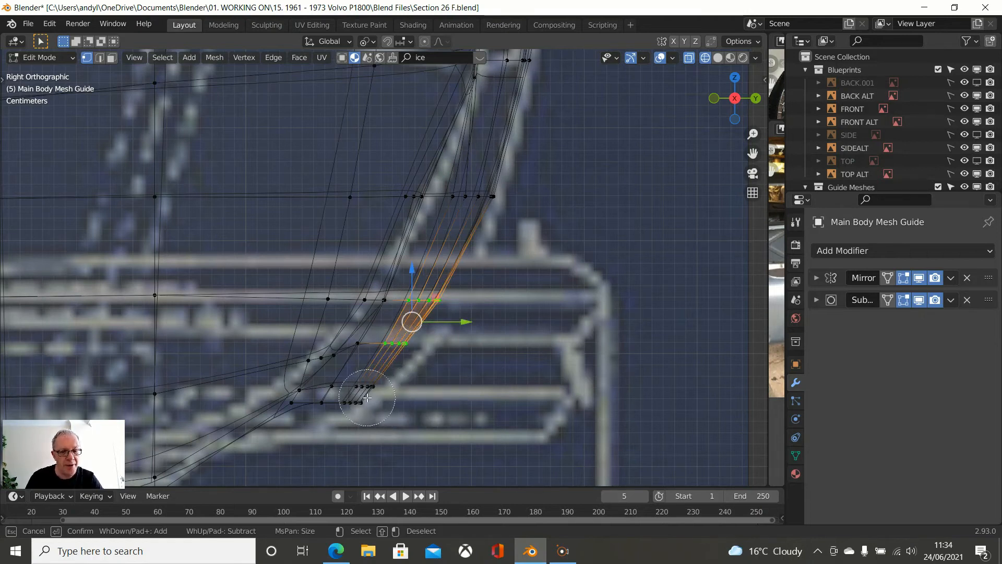
pyautogui.click(367, 397)
pyautogui.rightClick(496, 388)
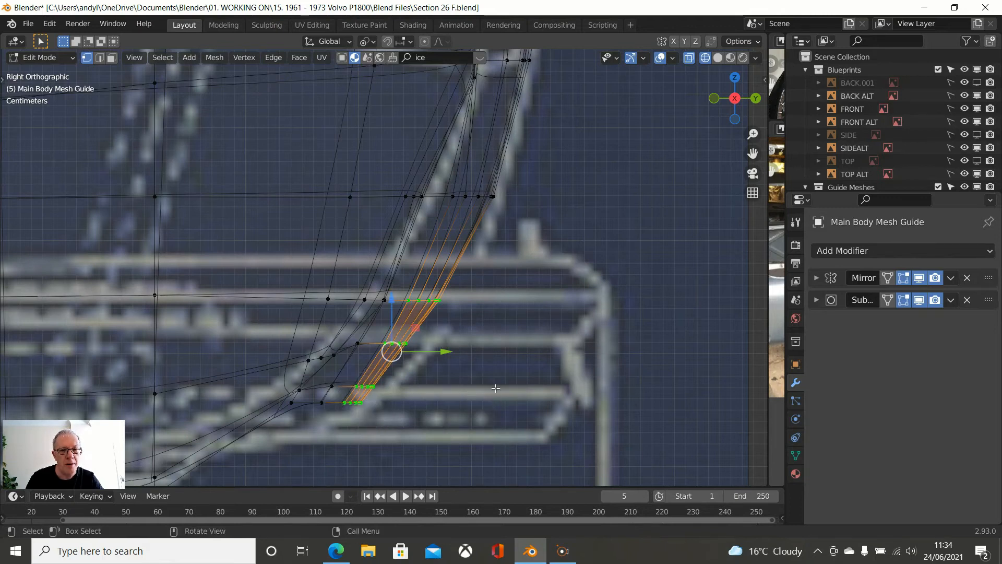
pyautogui.moveTo(456, 353); pyautogui.dragTo(464, 357)
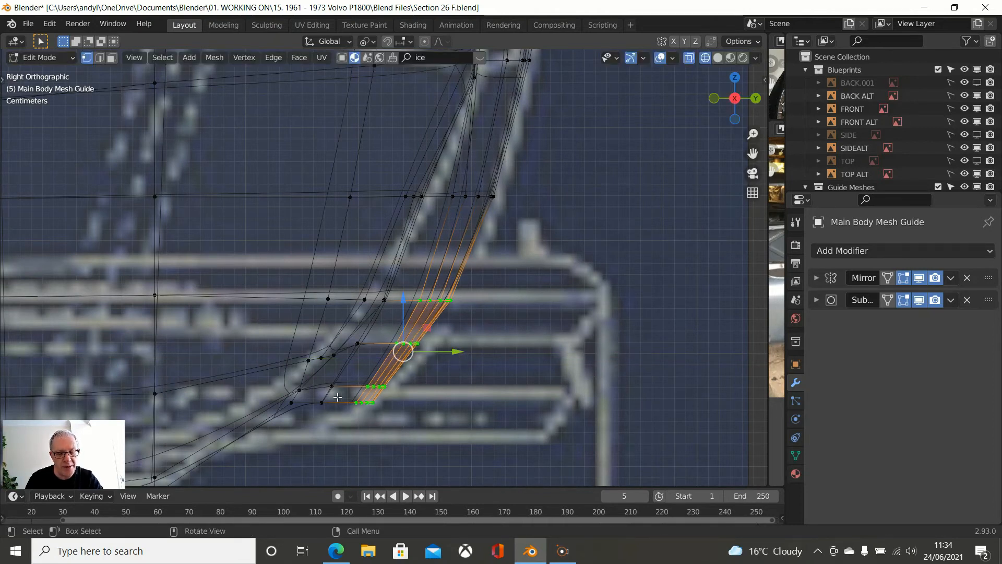
# - Remove the two bottom rows from the selection one at a time, moving the remaining rows further rearward along Y each time
pyautogui.scroll(1, 464, 356)
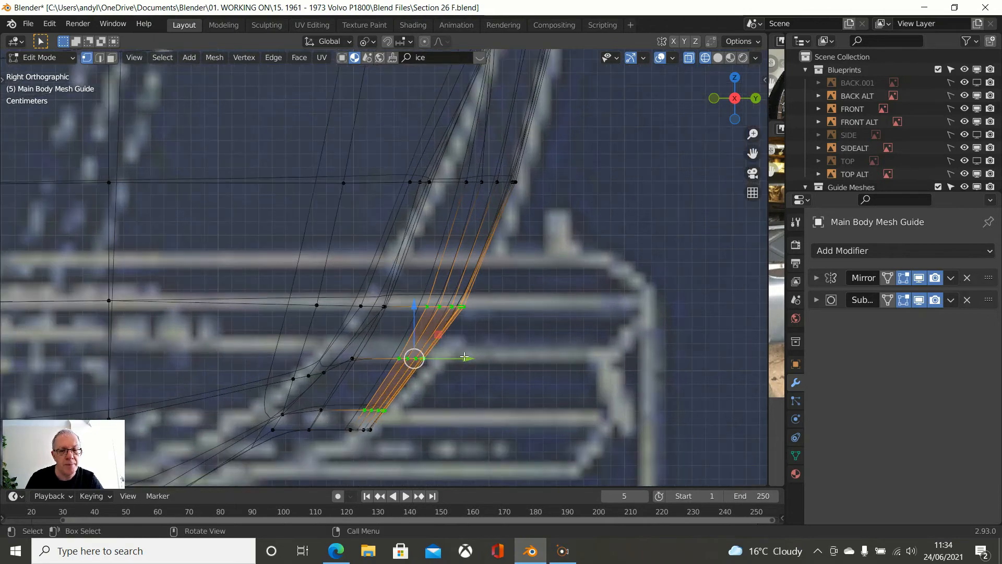
pyautogui.moveTo(452, 358); pyautogui.dragTo(455, 358)
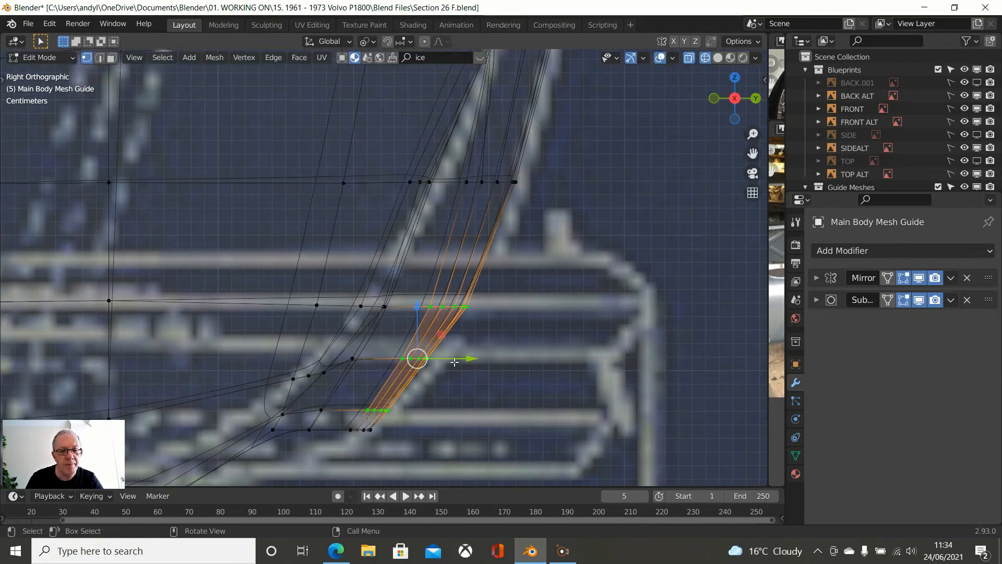
pyautogui.moveTo(357, 387); pyautogui.dragTo(408, 443)
pyautogui.scroll(3, 408, 443)
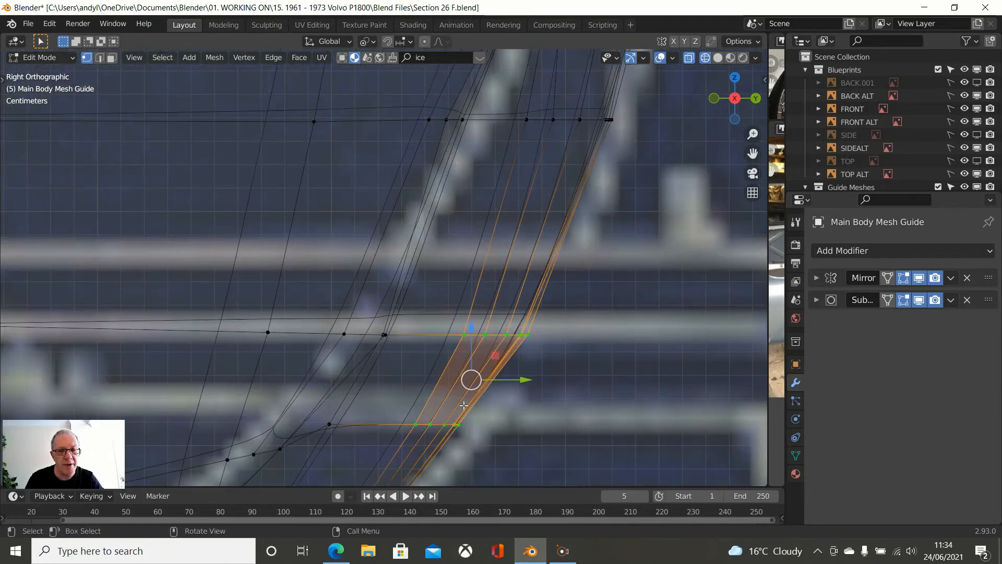
pyautogui.scroll(-1, 480, 396)
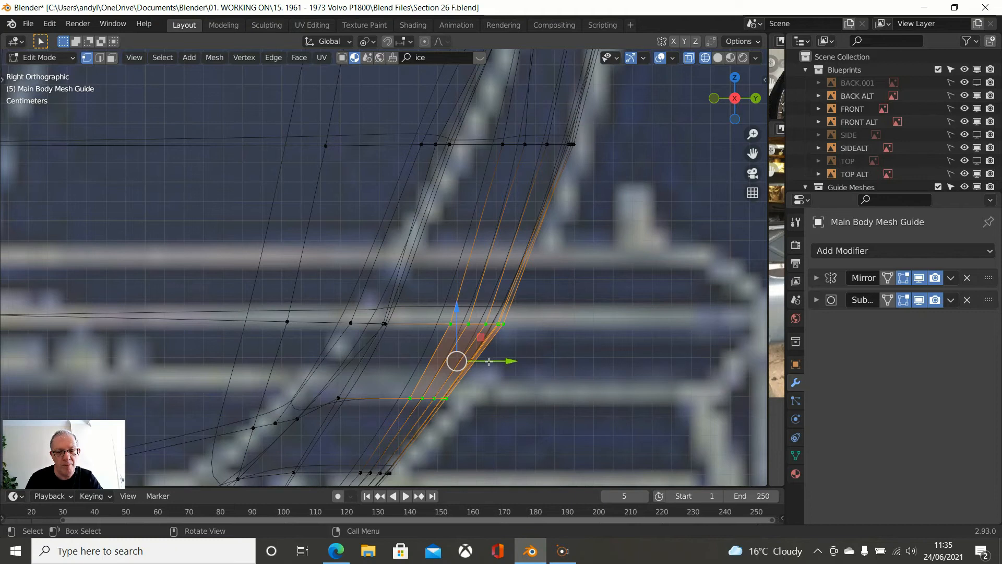
pyautogui.moveTo(506, 361); pyautogui.dragTo(510, 367)
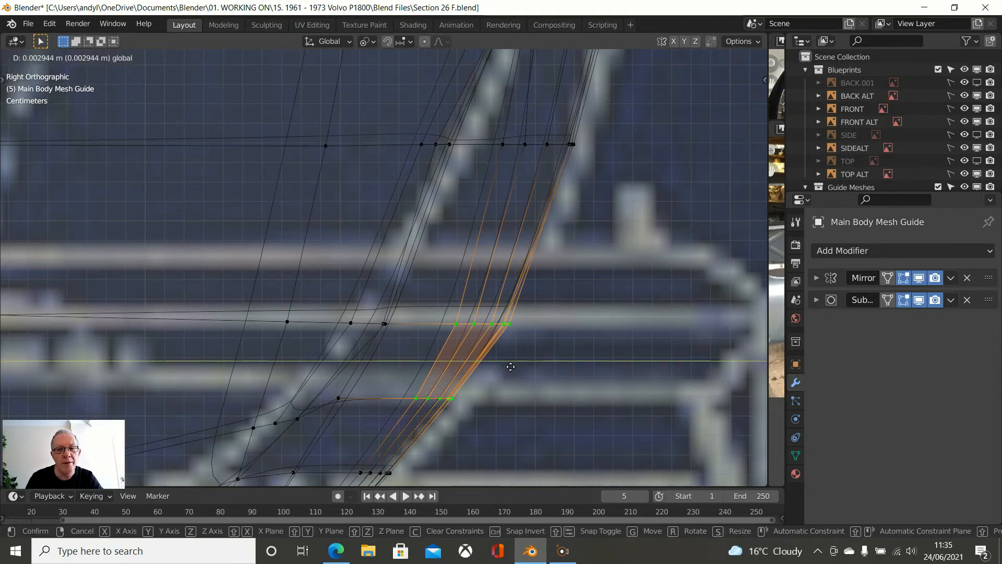
pyautogui.moveTo(511, 367); pyautogui.dragTo(511, 367)
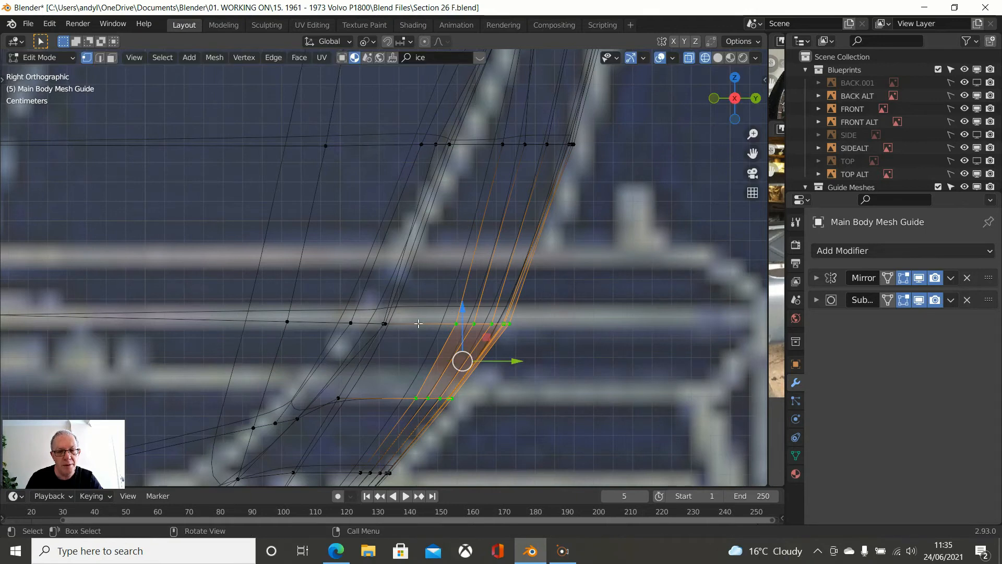
# - Deselect the upper of the two remaining rows and move the lower row slightly further rearward along Y
pyautogui.keyDown('ctrl'); pyautogui.moveTo(425, 296); pyautogui.dragTo(564, 392); pyautogui.keyUp('ctrl')
pyautogui.scroll(1, 522, 400)
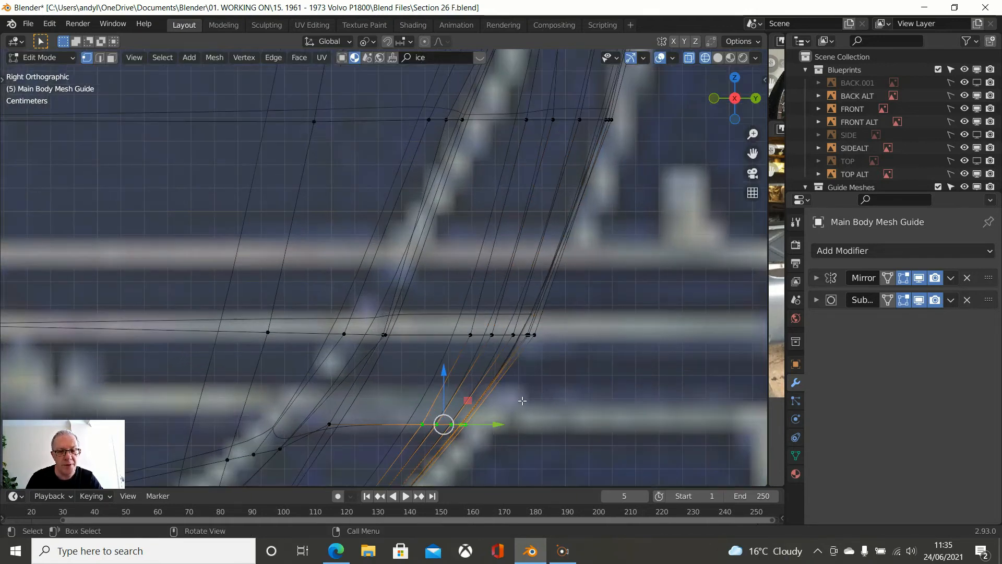
pyautogui.moveTo(499, 425); pyautogui.dragTo(510, 431)
pyautogui.scroll(-6, 514, 427)
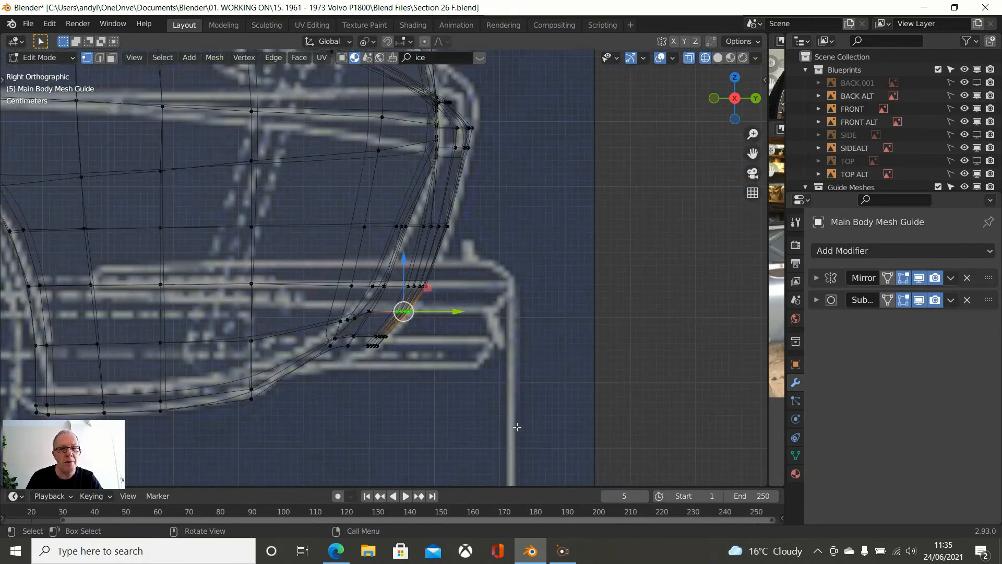
# - Switch to solid shading and move the lower vertex just behind the body's rear corner rearward along Y
pyautogui.press('z')
pyautogui.click(559, 382)
pyautogui.moveTo(526, 371)
pyautogui.mouseDown(button='middle')
pyautogui.moveTo(490, 375)
pyautogui.moveTo(407, 301)
pyautogui.moveTo(374, 335)
pyautogui.moveTo(359, 322)
pyautogui.moveTo(331, 324)
pyautogui.moveTo(268, 334)
pyautogui.moveTo(264, 362)
pyautogui.moveTo(222, 355)
pyautogui.moveTo(242, 328)
pyautogui.moveTo(341, 328)
pyautogui.moveTo(356, 358)
pyautogui.moveTo(335, 359)
pyautogui.moveTo(331, 316)
pyautogui.moveTo(397, 347)
pyautogui.mouseUp(button='middle')
pyautogui.scroll(1, 356, 321)
pyautogui.click(336, 329)
pyautogui.scroll(1, 396, 347)
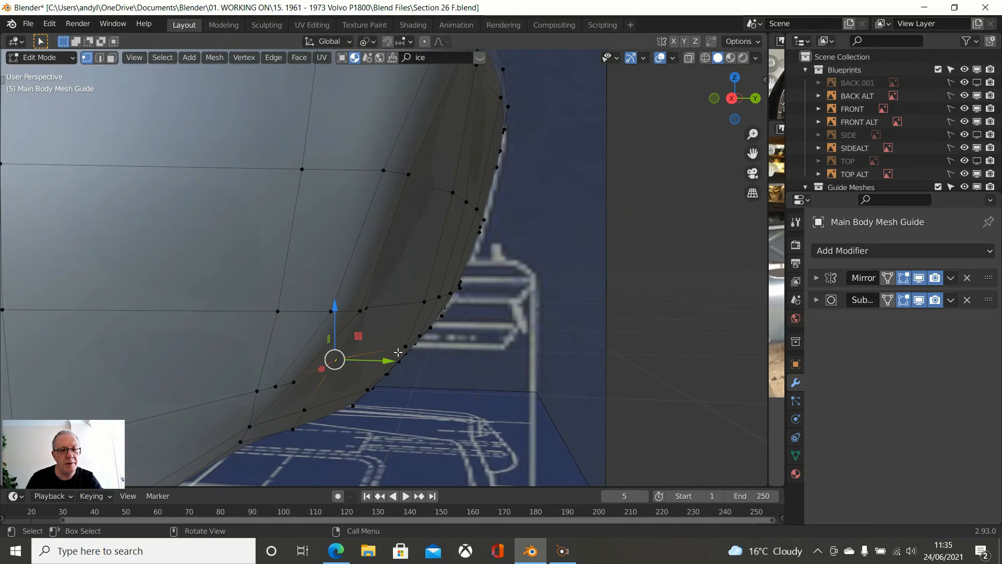
pyautogui.moveTo(385, 363); pyautogui.dragTo(405, 383)
# - Select the vertex one row higher behind the rear corner and move it rearward along Y
pyautogui.click(380, 307)
pyautogui.hotkey('alt', 'a')
pyautogui.click(365, 308)
pyautogui.moveTo(412, 307); pyautogui.dragTo(426, 314)
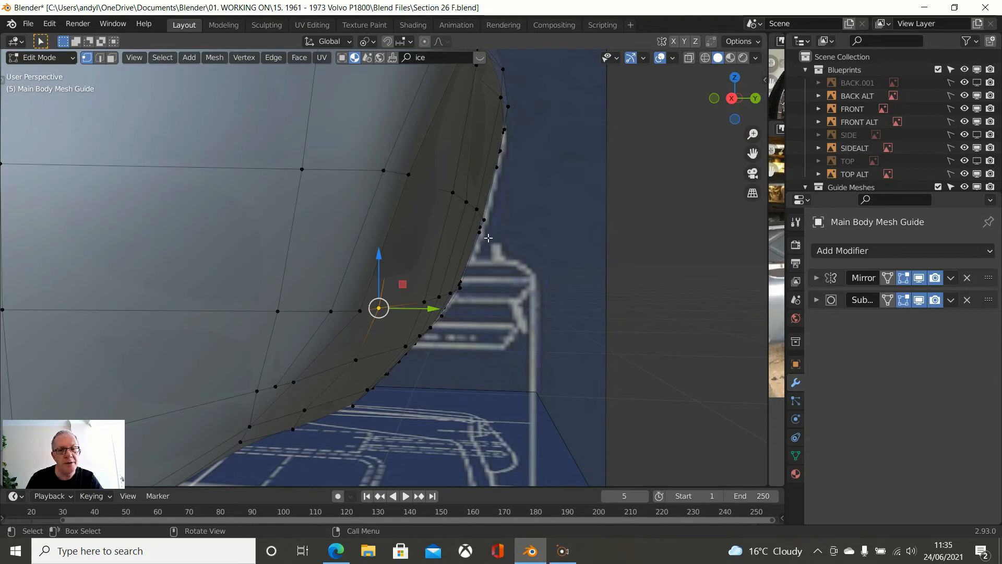
# - Move the next vertex up behind the rear corner rearward along Y by about 0.0145 m to even out the corner
pyautogui.click(418, 184)
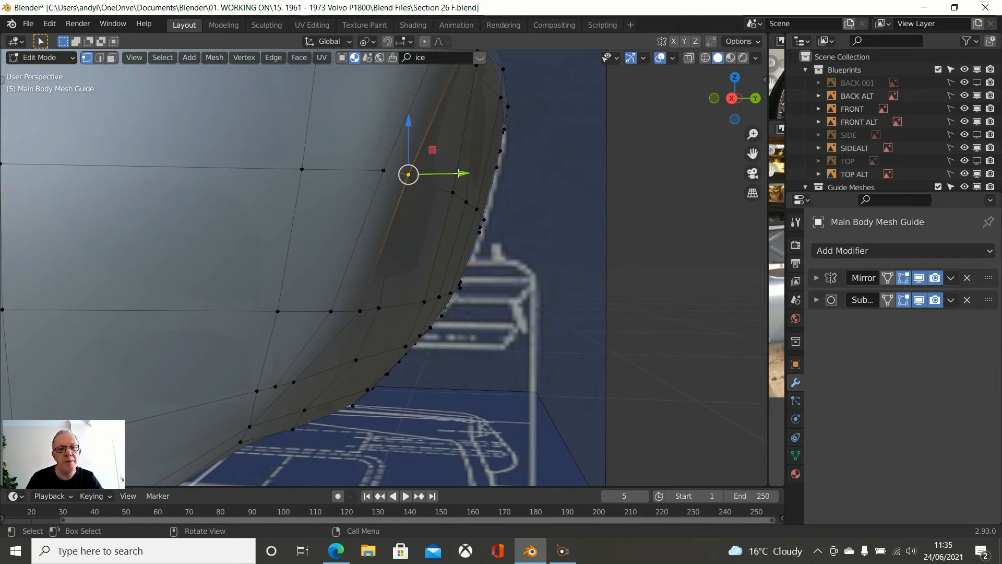
pyautogui.click(440, 189)
pyautogui.click(427, 189)
pyautogui.moveTo(429, 211); pyautogui.dragTo(415, 238, button='middle')
pyautogui.click(358, 245)
pyautogui.moveTo(415, 238); pyautogui.dragTo(421, 259)
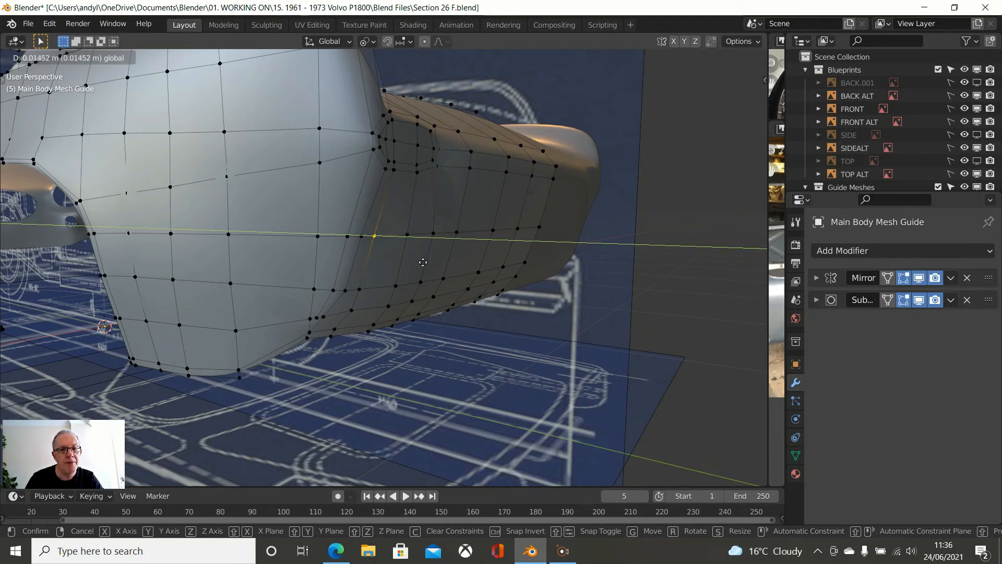
pyautogui.click(422, 262)
# - Examine the reshaped tail corner from several angles and follow the crease line forward along the body side to the wheel arch
pyautogui.moveTo(421, 261); pyautogui.dragTo(343, 168, button='middle')
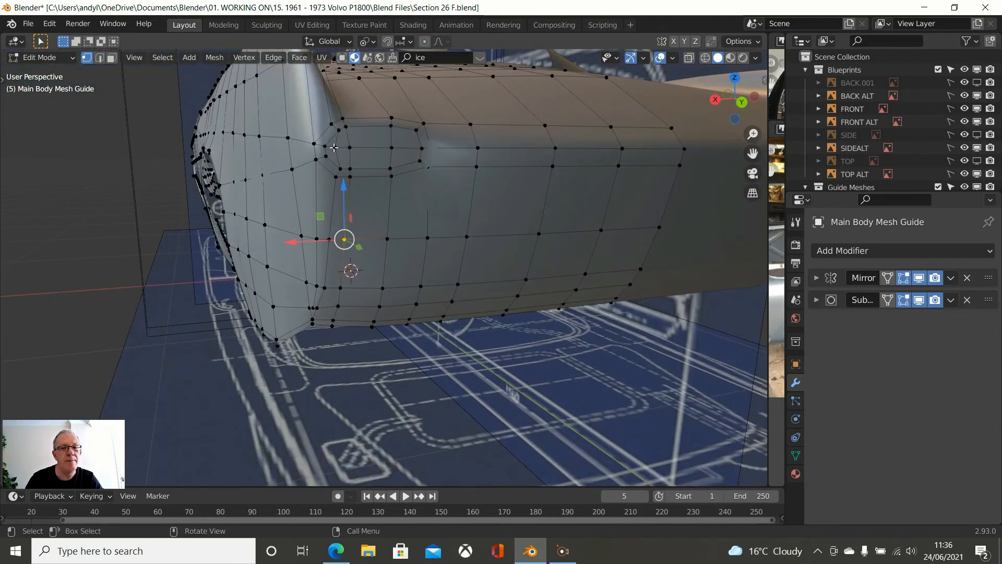
pyautogui.moveTo(337, 144); pyautogui.dragTo(355, 155, button='middle')
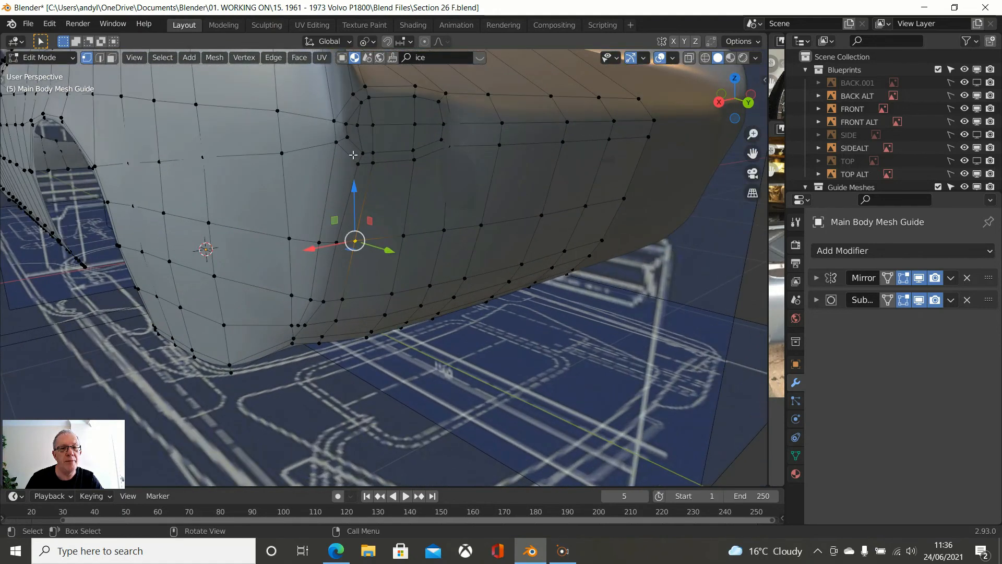
pyautogui.click(329, 123)
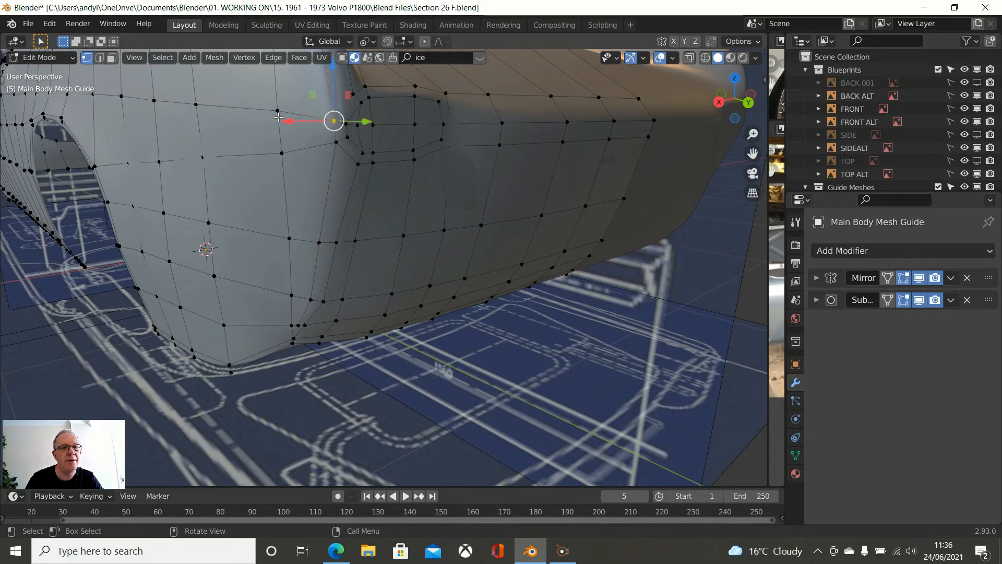
pyautogui.scroll(-1, 229, 98)
pyautogui.scroll(-2, 229, 98)
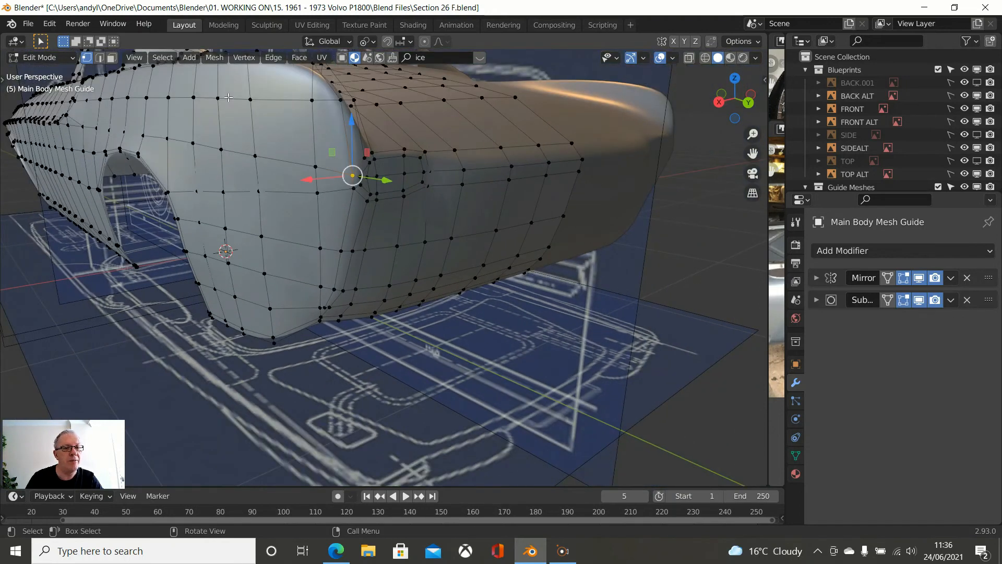
pyautogui.moveTo(231, 113); pyautogui.dragTo(284, 156, button='middle')
pyautogui.scroll(-1, 238, 117)
pyautogui.scroll(-1, 225, 144)
pyautogui.scroll(1, 209, 170)
pyautogui.keyDown('shift'); pyautogui.moveTo(209, 170); pyautogui.dragTo(526, 125, button='middle'); pyautogui.keyUp('shift')
pyautogui.keyDown('shift'); pyautogui.moveTo(273, 136); pyautogui.dragTo(290, 135, button='middle'); pyautogui.keyUp('shift')
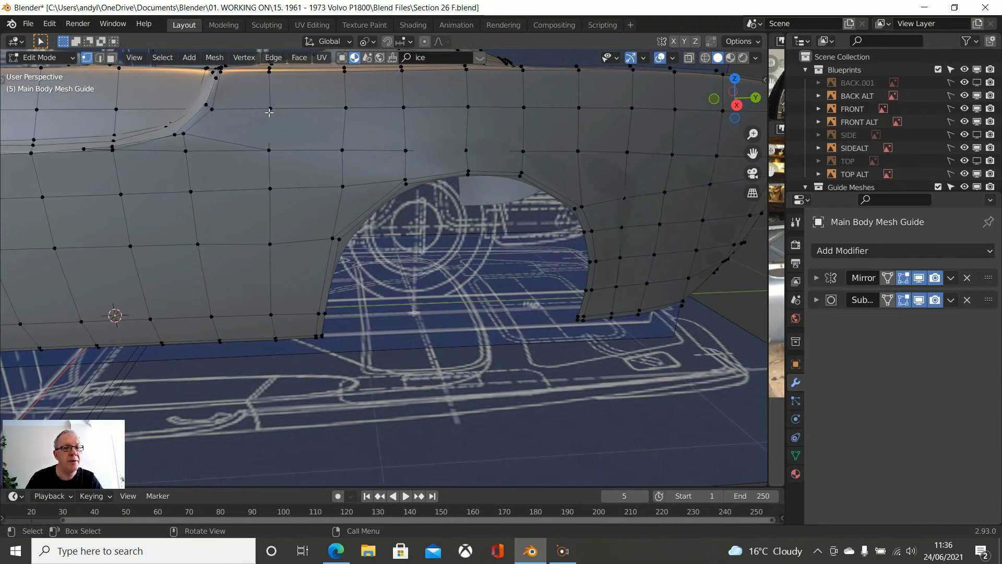
# - Turn off the Subdivision modifier's viewport display and bring up the side panel around the rear wheel arch
pyautogui.click(919, 300)
pyautogui.moveTo(234, 151); pyautogui.dragTo(220, 157, button='middle')
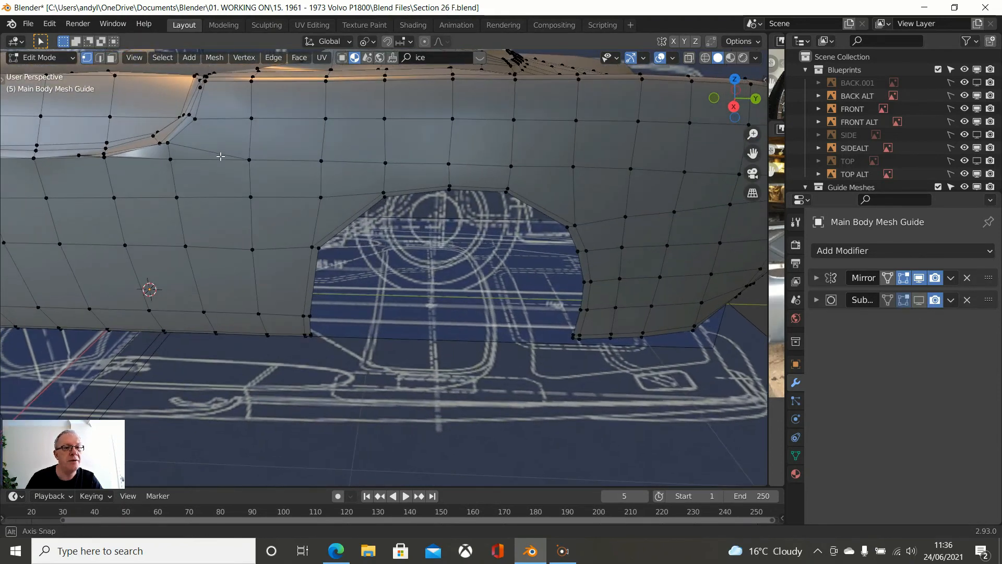
pyautogui.scroll(1, 220, 157)
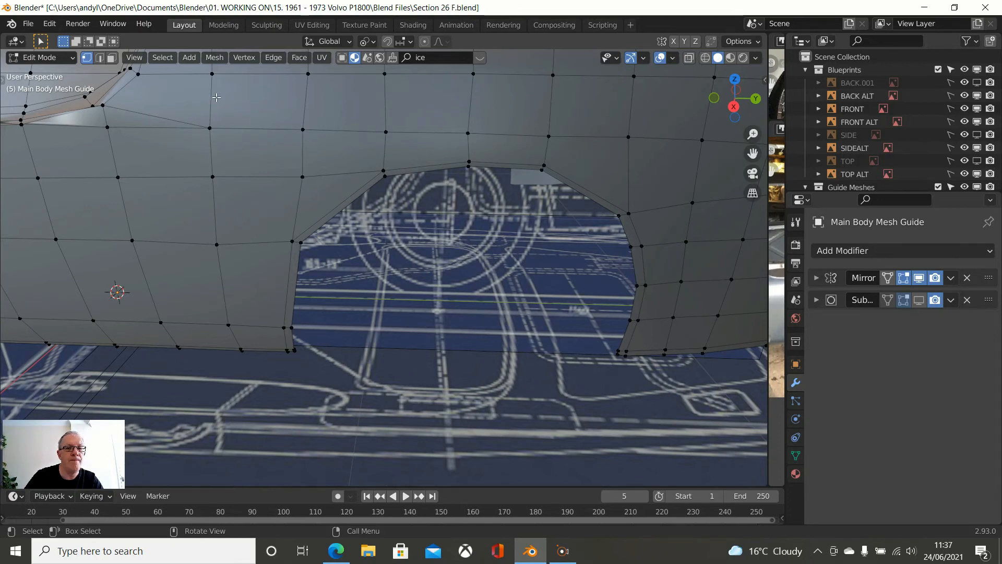
# - Dissolve the extra vertex on the lower side crease line just ahead of the crease's upward bend
pyautogui.scroll(-3, 216, 97)
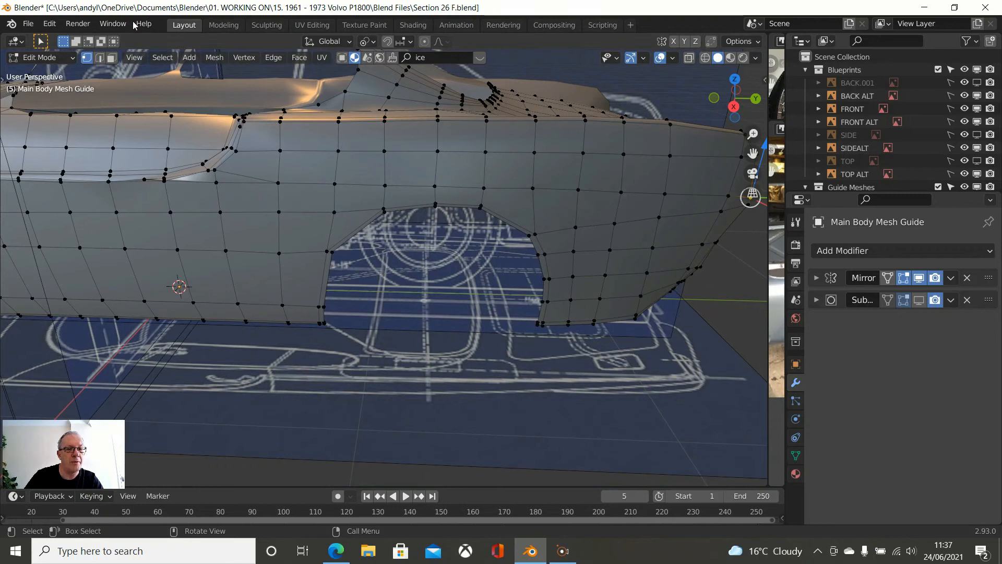
pyautogui.keyDown('shift'); pyautogui.moveTo(184, 168); pyautogui.dragTo(341, 173, button='middle'); pyautogui.keyUp('shift')
pyautogui.scroll(3, 290, 146)
pyautogui.moveTo(249, 163)
pyautogui.mouseDown(button='middle')
pyautogui.moveTo(248, 191)
pyautogui.moveTo(239, 170)
pyautogui.moveTo(248, 174)
pyautogui.mouseUp(button='middle')
pyautogui.scroll(2, 249, 195)
pyautogui.scroll(-1, 247, 193)
pyautogui.click(247, 193)
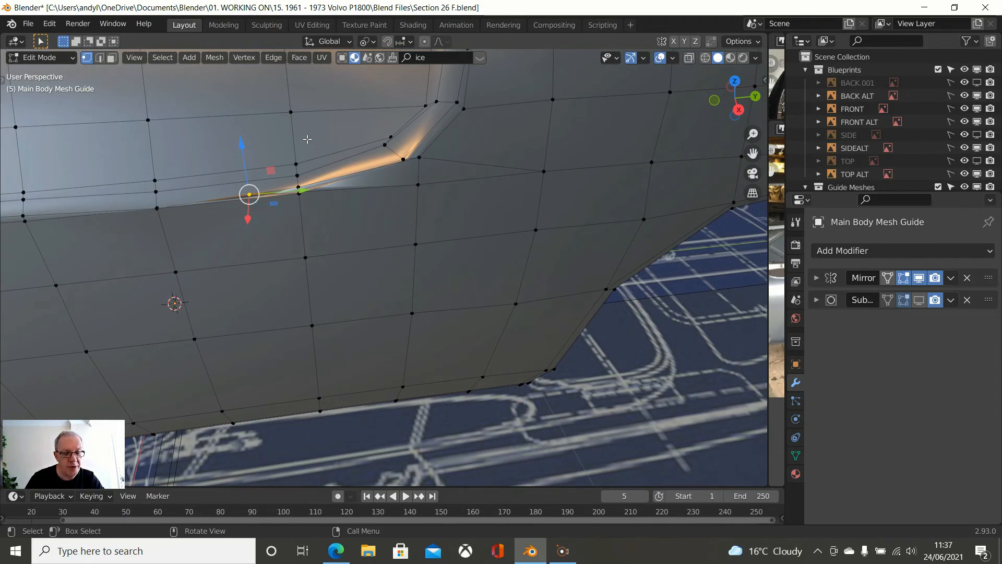
pyautogui.press('x')
pyautogui.click(271, 212)
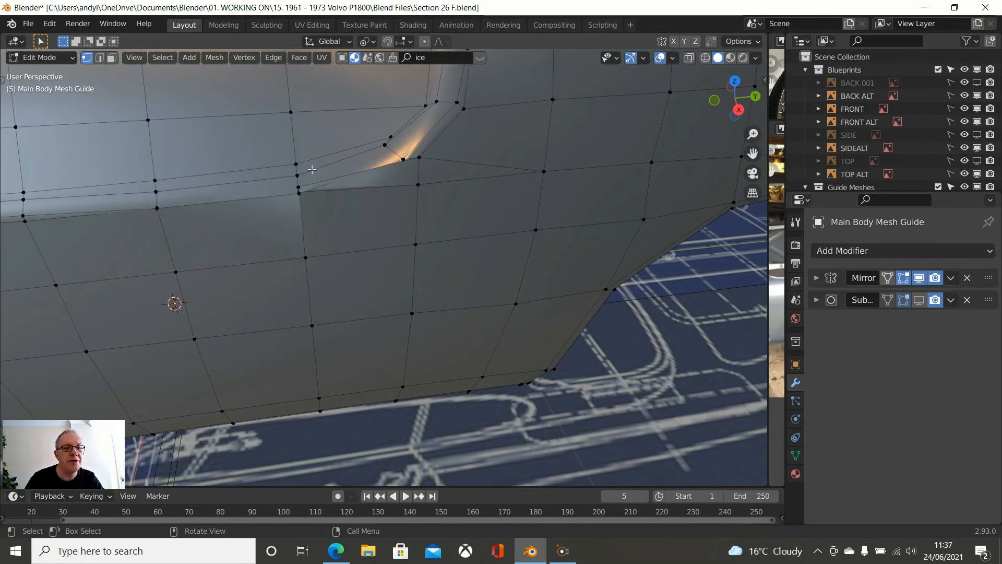
# - Slide the lower crease vertex one column ahead of the upward bend along its edge, closer to the row above
pyautogui.moveTo(312, 169); pyautogui.dragTo(302, 139, button='middle')
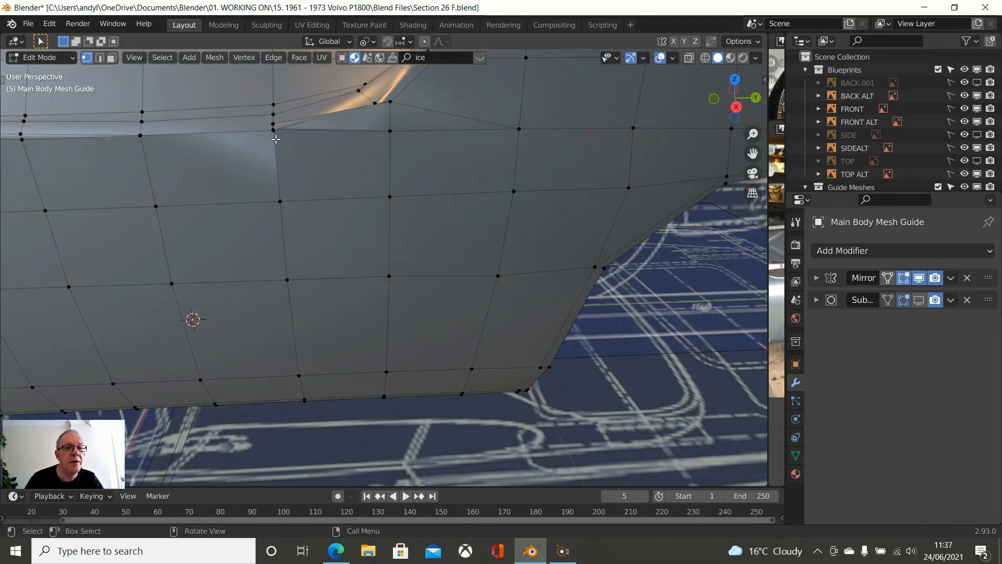
pyautogui.scroll(3, 300, 116)
pyautogui.keyDown('shift'); pyautogui.moveTo(319, 156); pyautogui.dragTo(358, 217, button='middle'); pyautogui.keyUp('shift')
pyautogui.scroll(2, 358, 266)
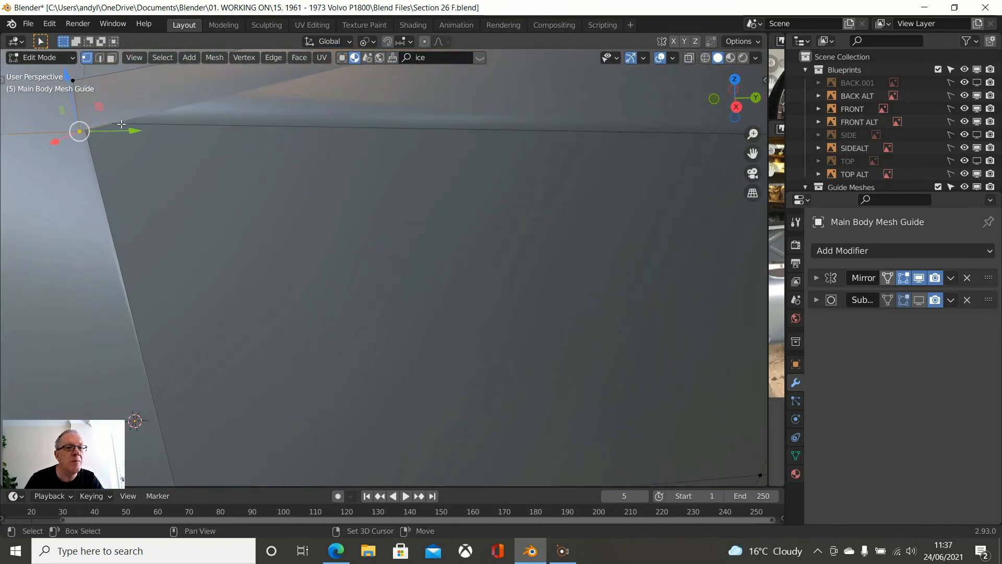
pyautogui.scroll(-5, 153, 141)
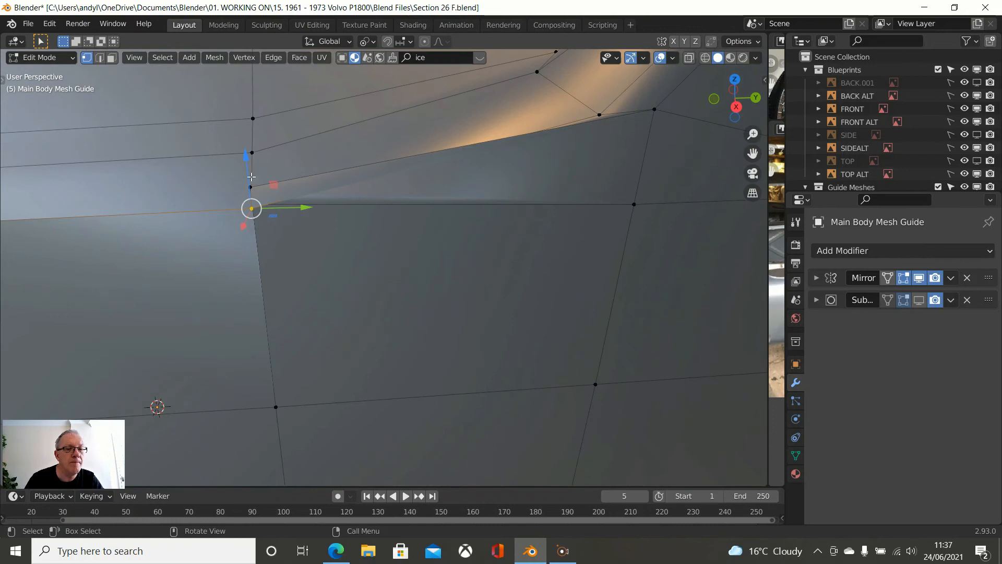
pyautogui.scroll(2, 254, 178)
pyautogui.moveTo(254, 179); pyautogui.dragTo(275, 172, button='middle')
pyautogui.scroll(3, 219, 213)
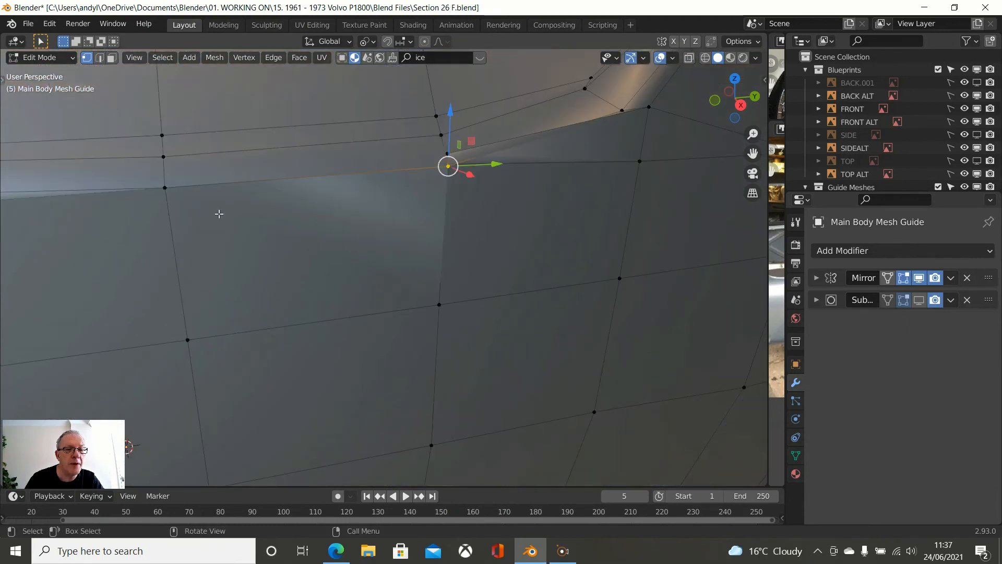
pyautogui.click(165, 186)
pyautogui.scroll(-3, 168, 180)
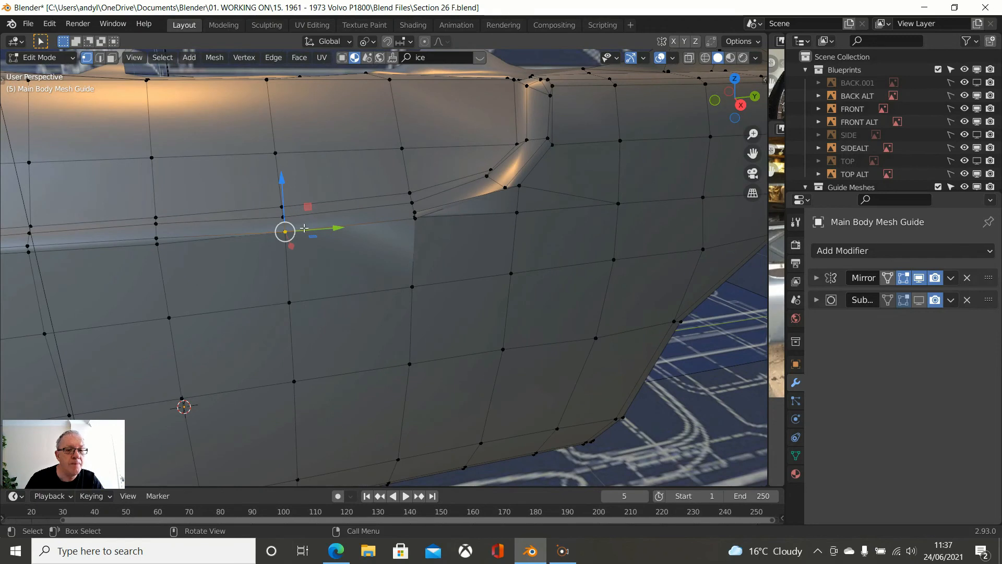
pyautogui.press('g')
pyautogui.press('g')
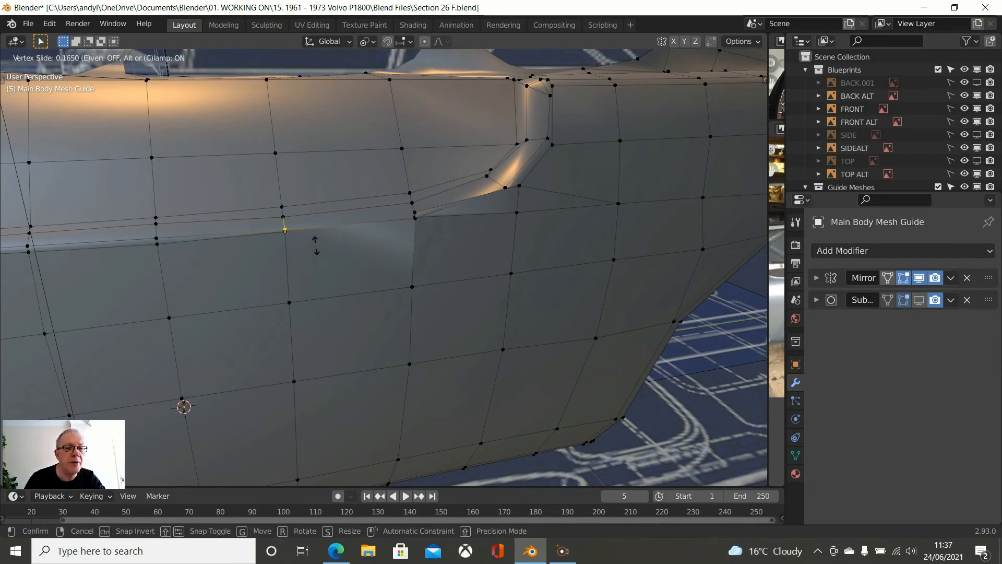
pyautogui.click(317, 242)
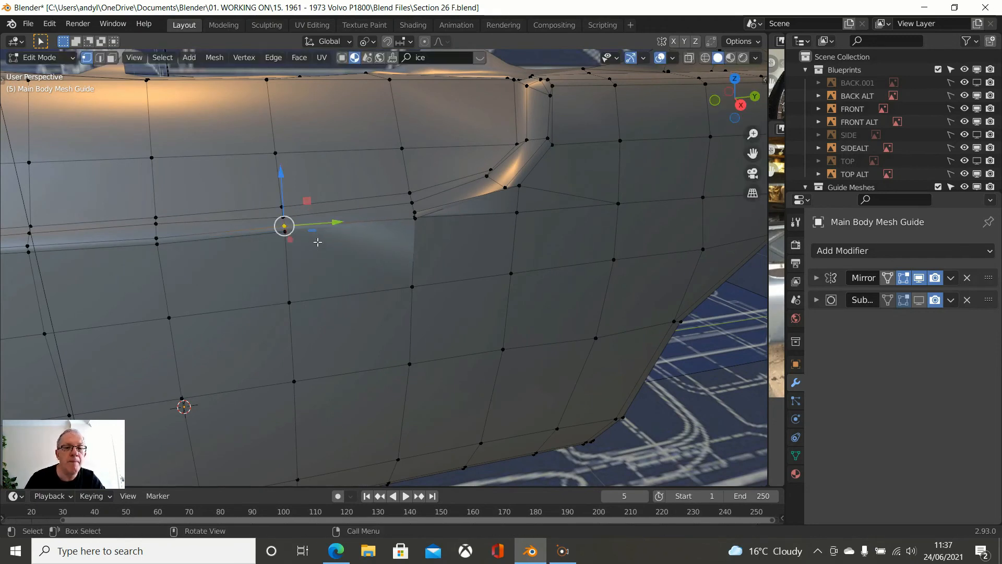
# - Move the vertex just outside the crease's bend forward and down by about 0.011 m
pyautogui.scroll(2, 287, 240)
pyautogui.click(244, 226)
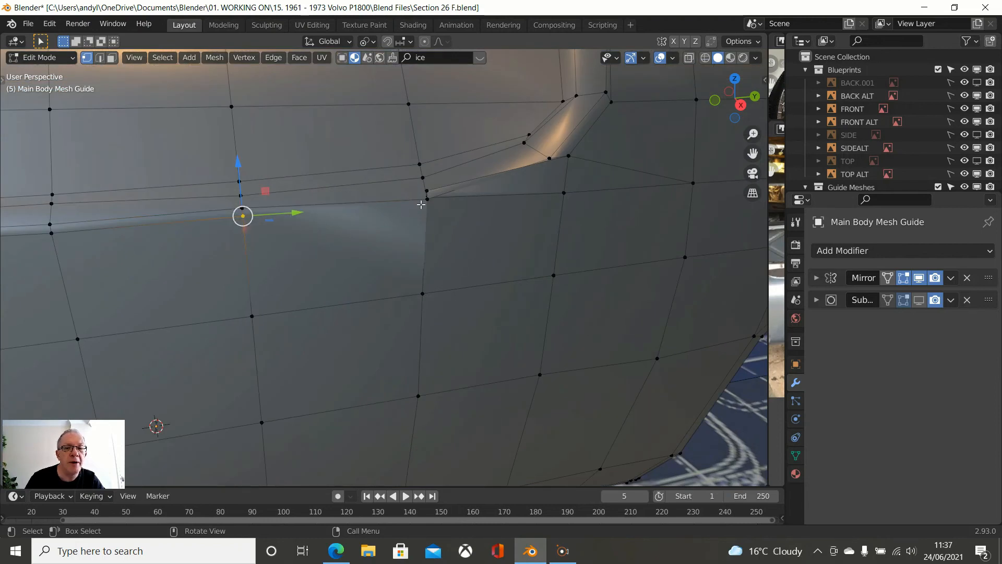
pyautogui.click(429, 191)
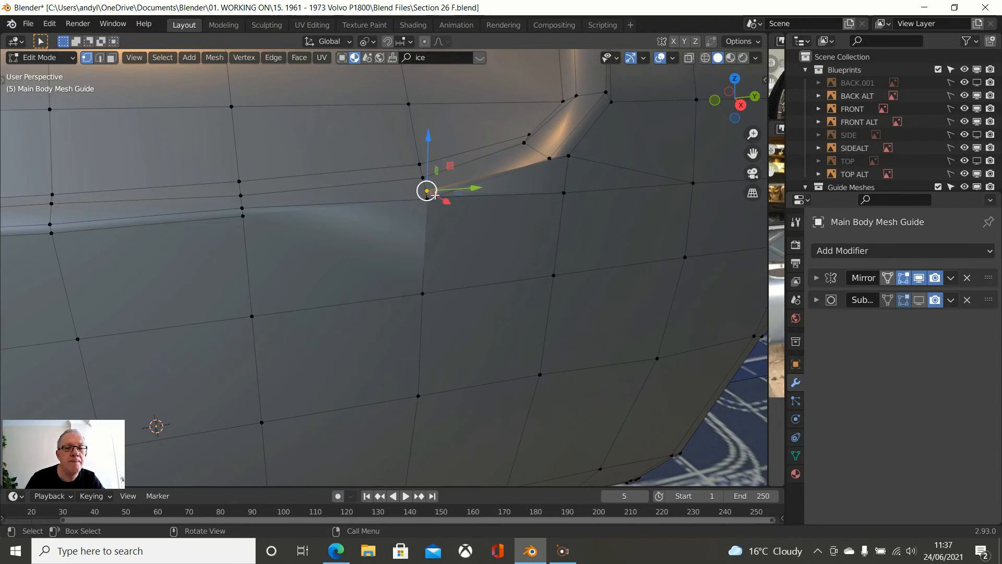
pyautogui.moveTo(431, 209); pyautogui.dragTo(400, 208, button='middle')
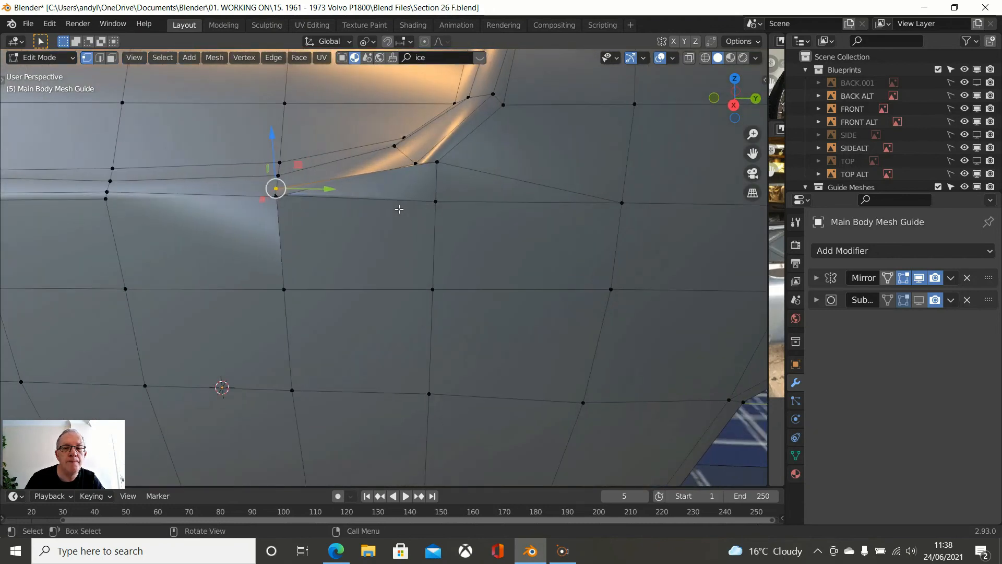
pyautogui.click(439, 164)
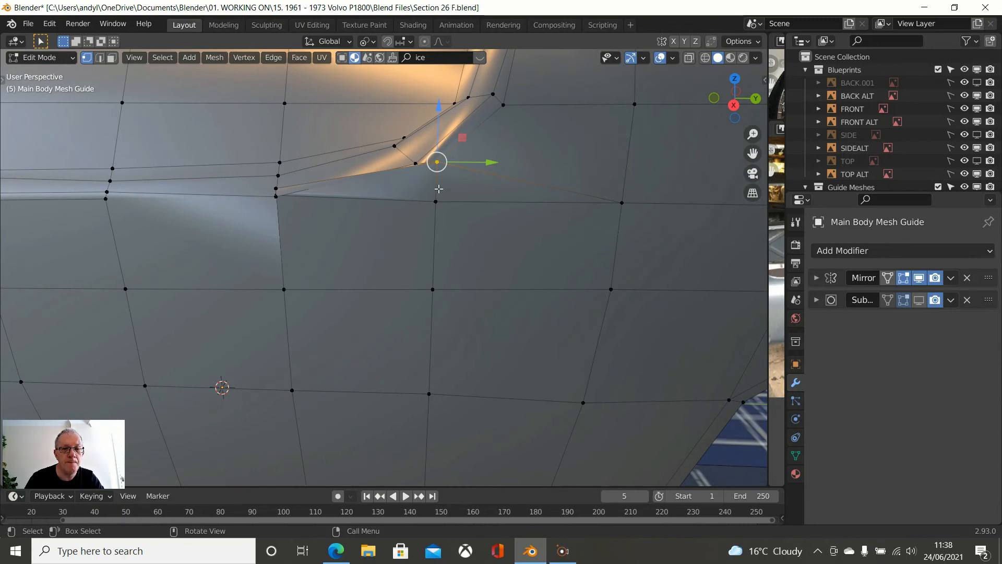
pyautogui.press('g')
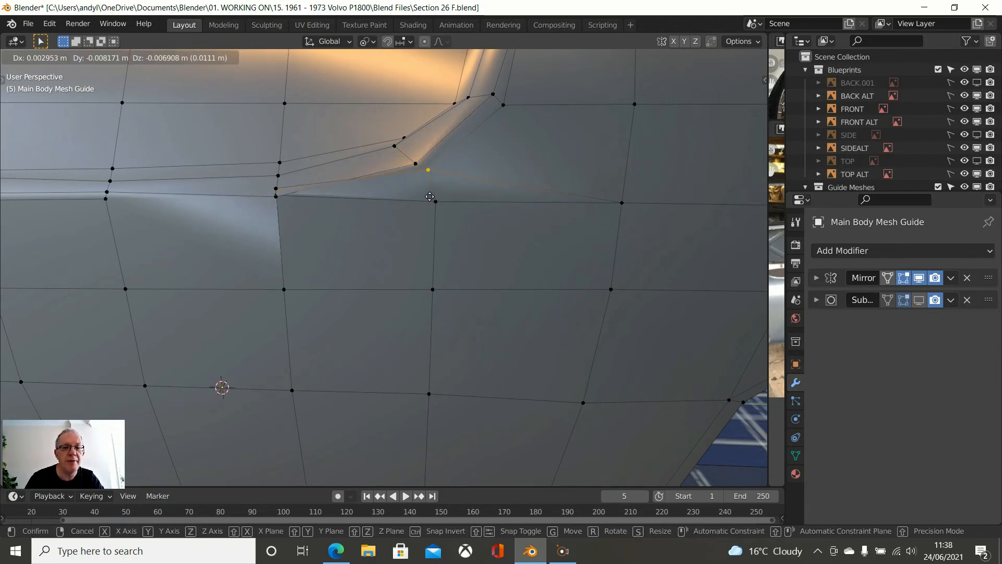
pyautogui.click(430, 197)
pyautogui.scroll(-3, 432, 200)
pyautogui.moveTo(432, 200); pyautogui.dragTo(407, 193, button='middle')
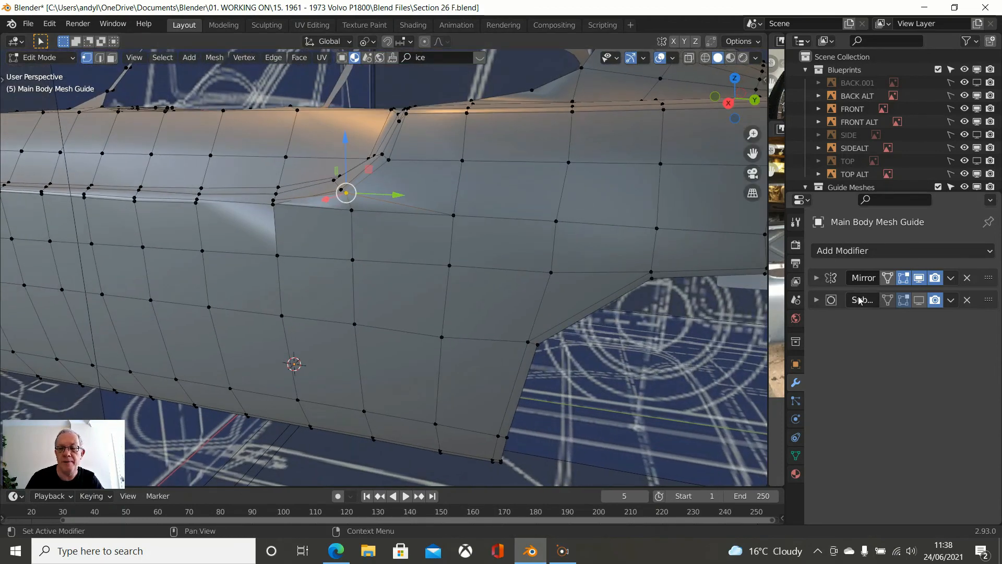
# - Turn on the Subdivision modifier's viewport display and check the crease bend against the blueprint in right orthographic view
pyautogui.click(919, 300)
pyautogui.moveTo(518, 213); pyautogui.dragTo(482, 202, button='middle')
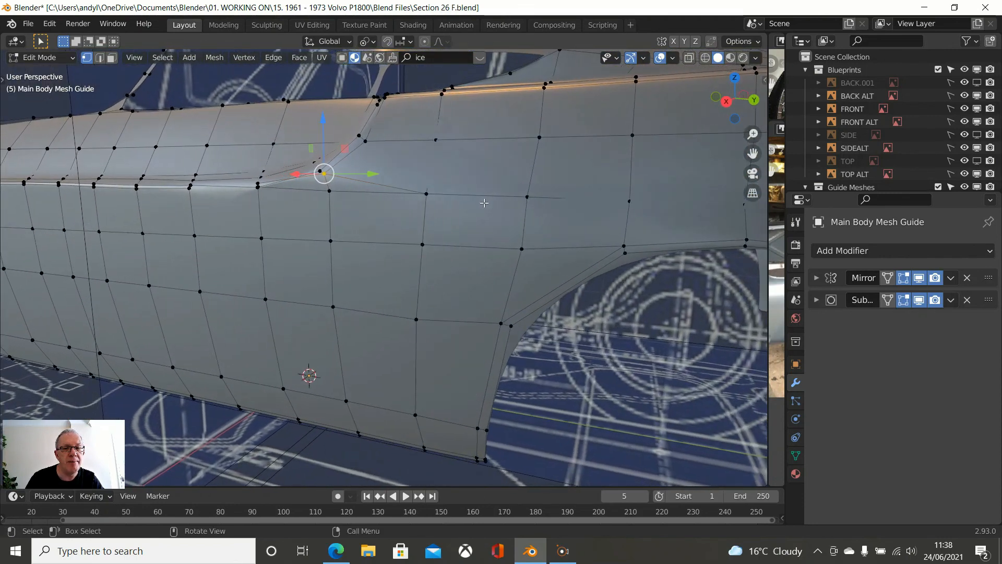
pyautogui.scroll(-2, 482, 202)
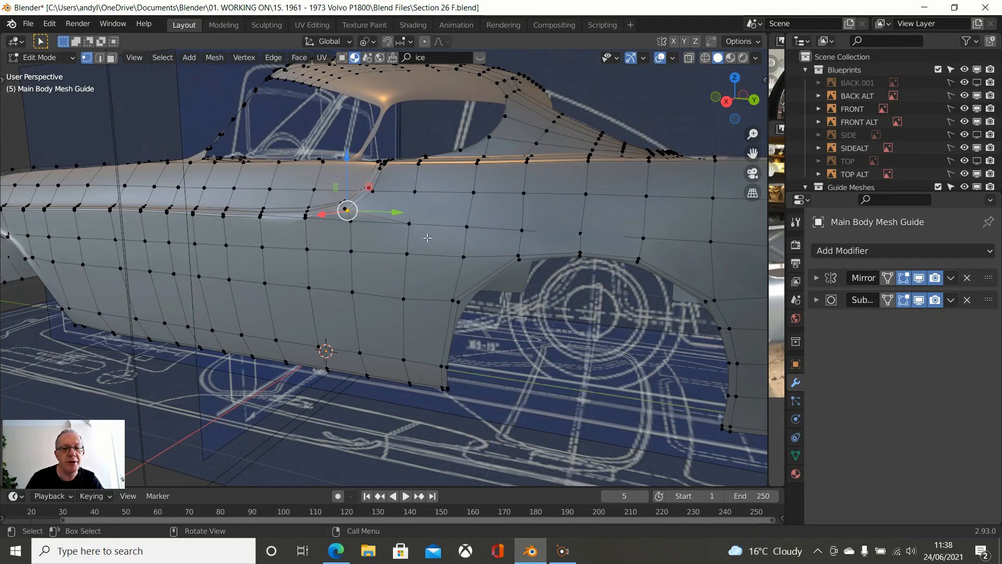
pyautogui.press('KP_3')
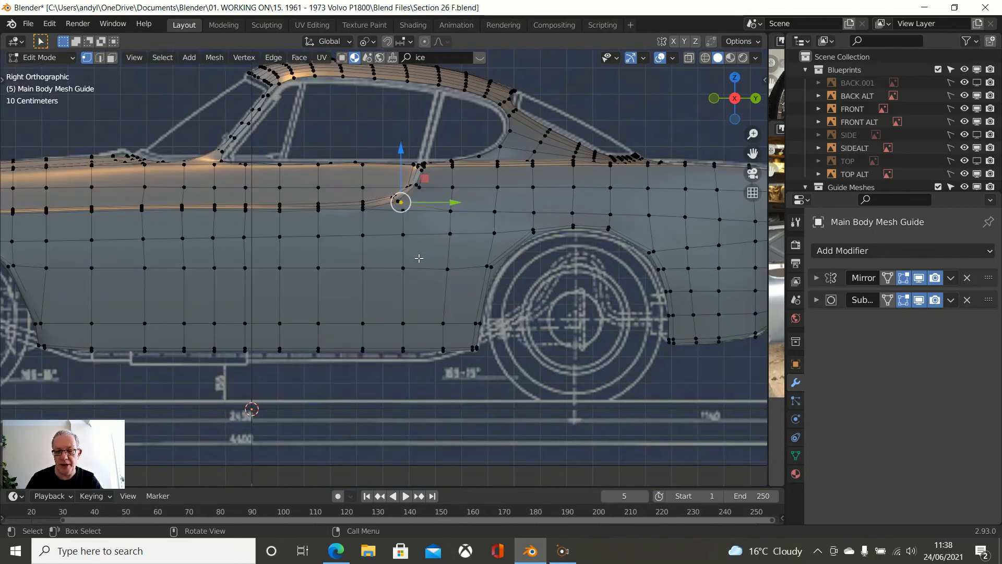
pyautogui.scroll(2, 418, 258)
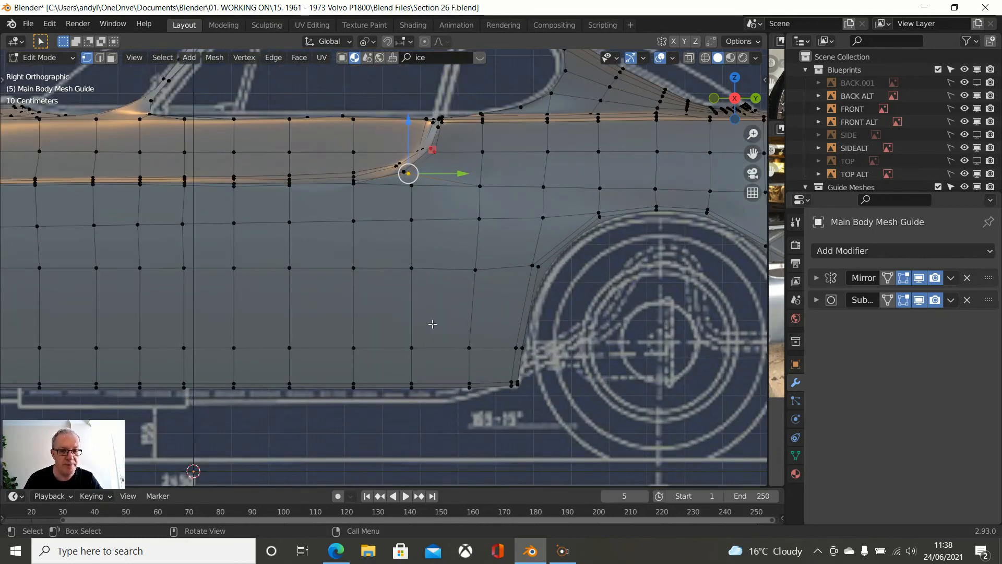
pyautogui.click(567, 423)
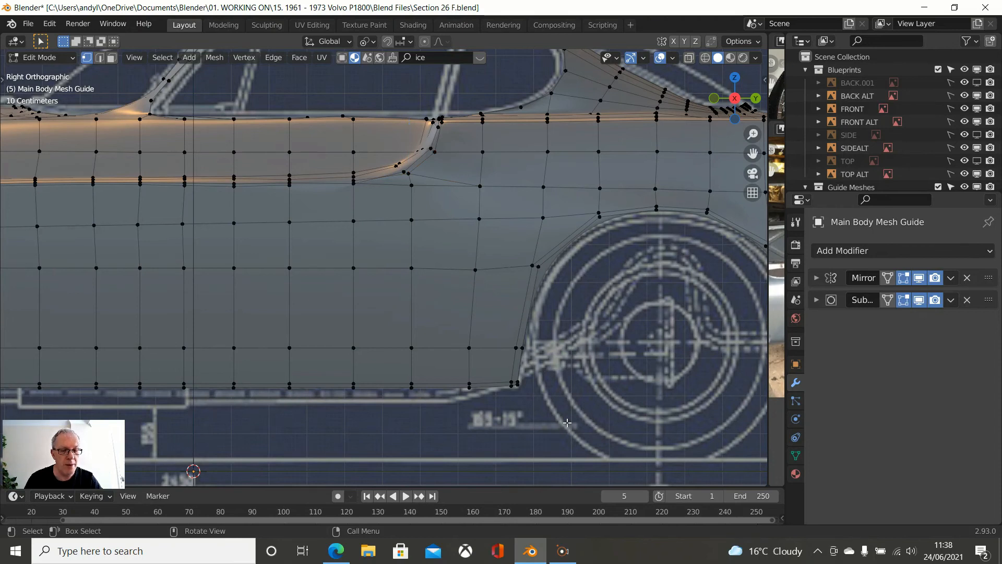
pyautogui.keyDown('shift'); pyautogui.moveTo(568, 423); pyautogui.dragTo(543, 434, button='middle'); pyautogui.keyUp('shift')
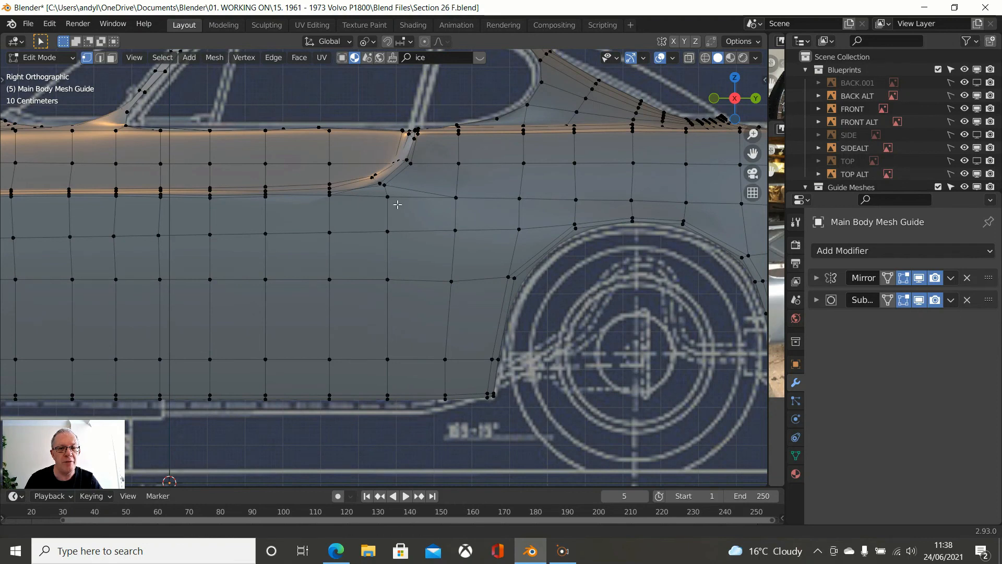
pyautogui.scroll(-2, 394, 202)
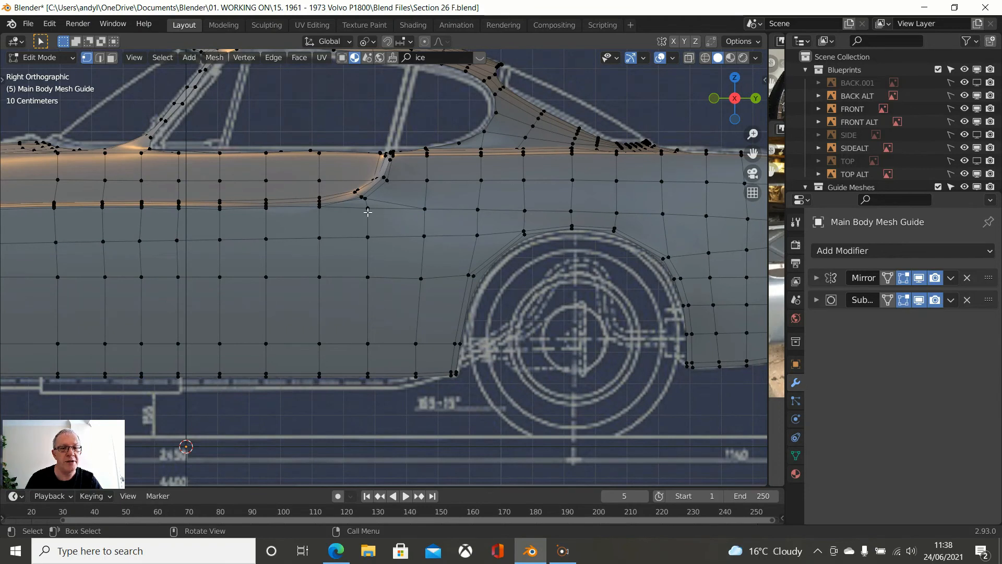
pyautogui.scroll(2, 371, 193)
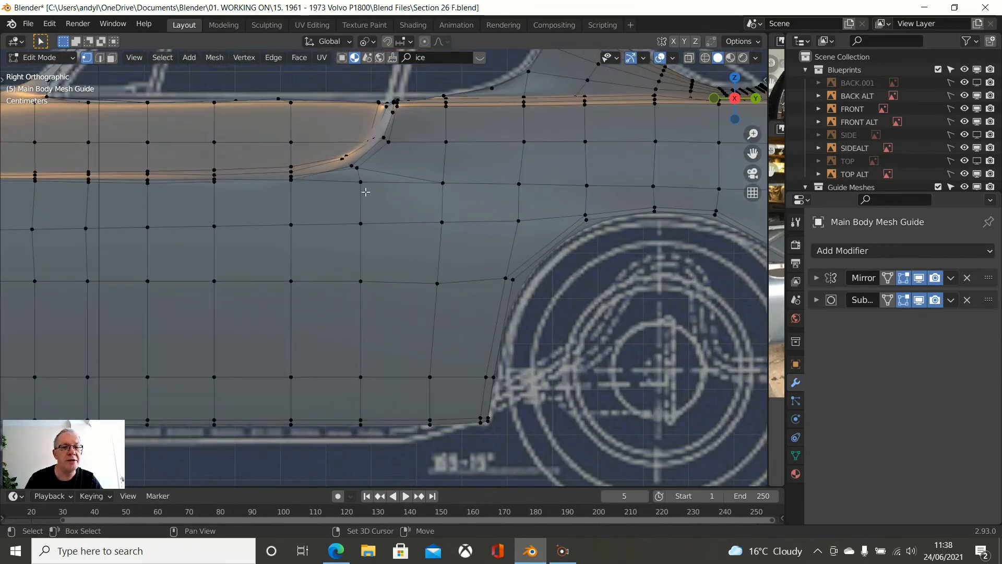
# - Select the vertex column from the crease bend down to the sill and edge-slide it slightly forward
pyautogui.keyDown('shift'); pyautogui.moveTo(365, 175); pyautogui.dragTo(368, 158, button='middle'); pyautogui.keyUp('shift')
pyautogui.click(365, 150)
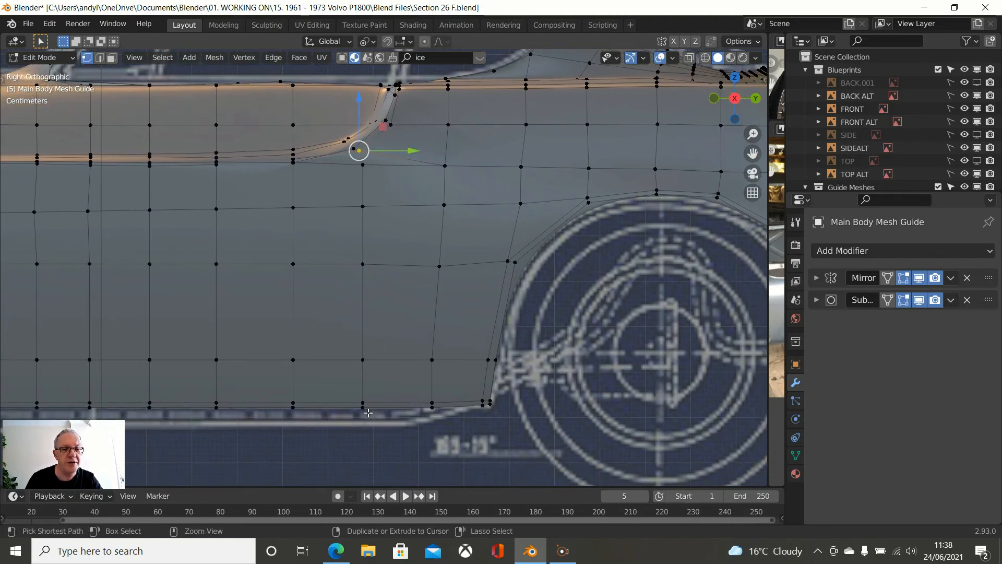
pyautogui.keyDown('ctrl'); pyautogui.click(367, 412); pyautogui.keyUp('ctrl')
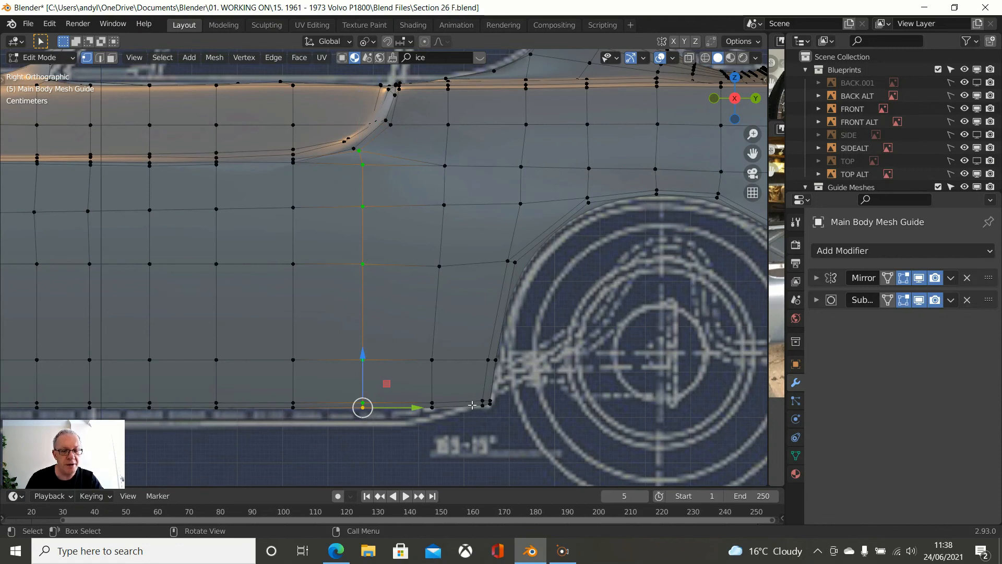
pyautogui.press('g')
pyautogui.press('g')
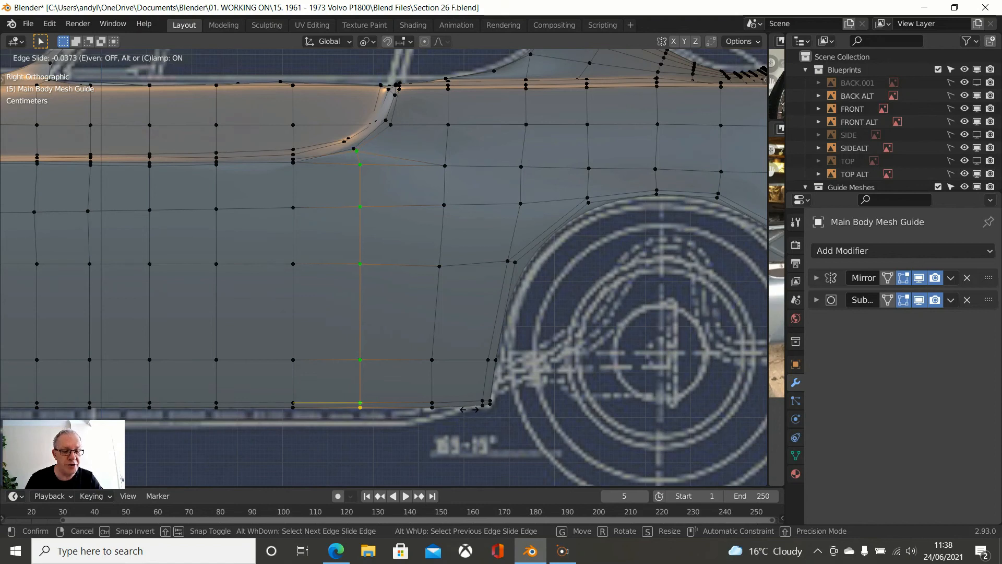
pyautogui.click(444, 422)
pyautogui.scroll(2, 434, 360)
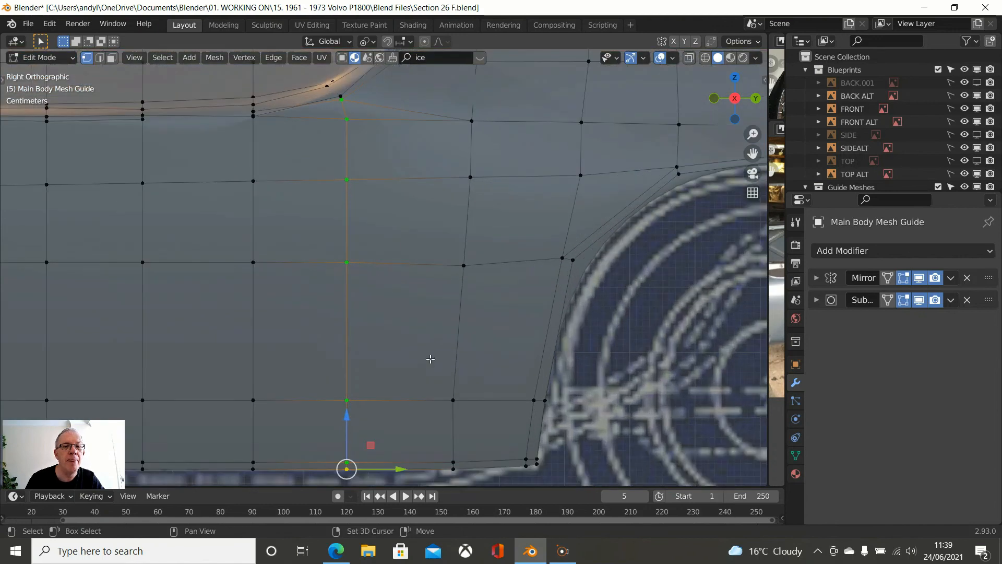
# - Make the column's top vertex at the crease bend active and flatten the column to it by scaling to 0 along Y
pyautogui.keyDown('shift'); pyautogui.click(343, 97); pyautogui.keyUp('shift')
pyautogui.keyDown('shift'); pyautogui.click(343, 98); pyautogui.keyUp('shift')
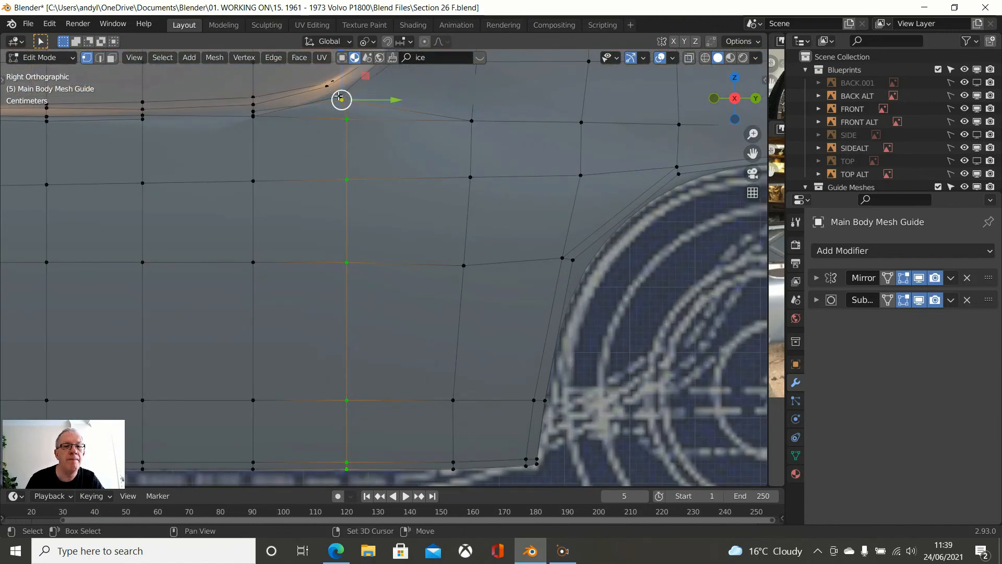
pyautogui.scroll(-1, 383, 224)
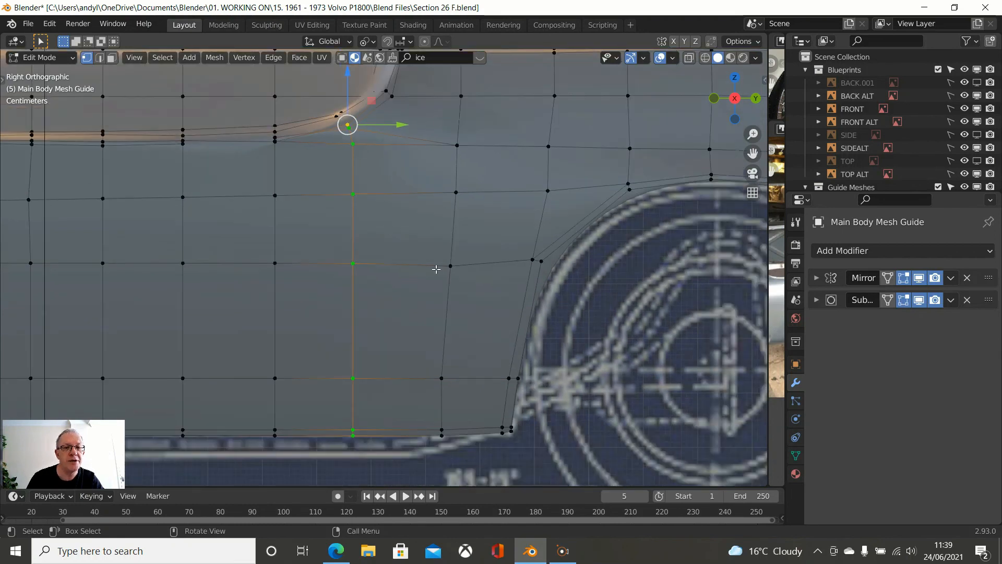
pyautogui.press('s')
pyautogui.write('y')
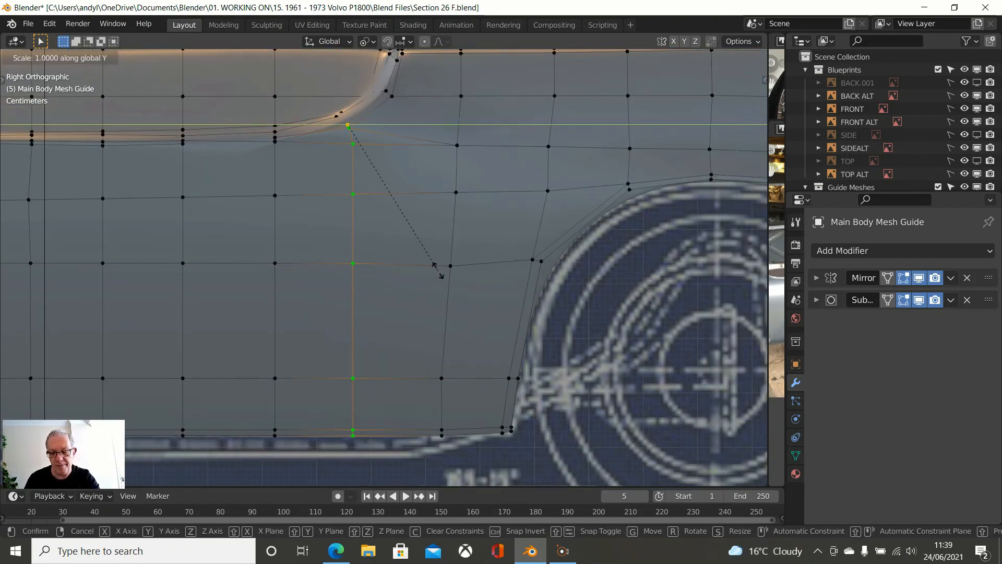
pyautogui.write('0')
pyautogui.press('Return')
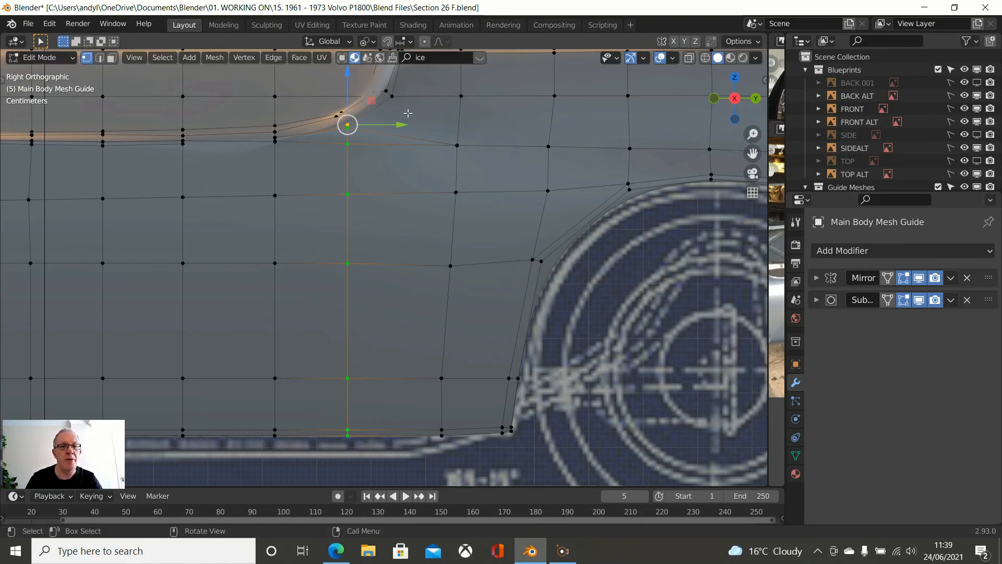
# - Knife-cut a vertical edge, angle-constrained, from the vertex just behind the crease bend down to the bottom edge of the sill
pyautogui.press('k')
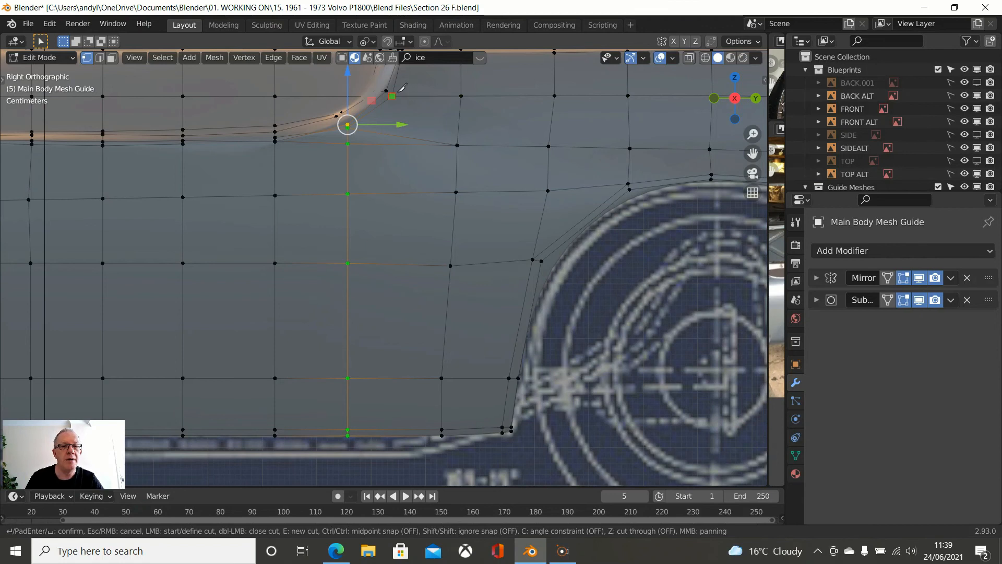
pyautogui.click(392, 96)
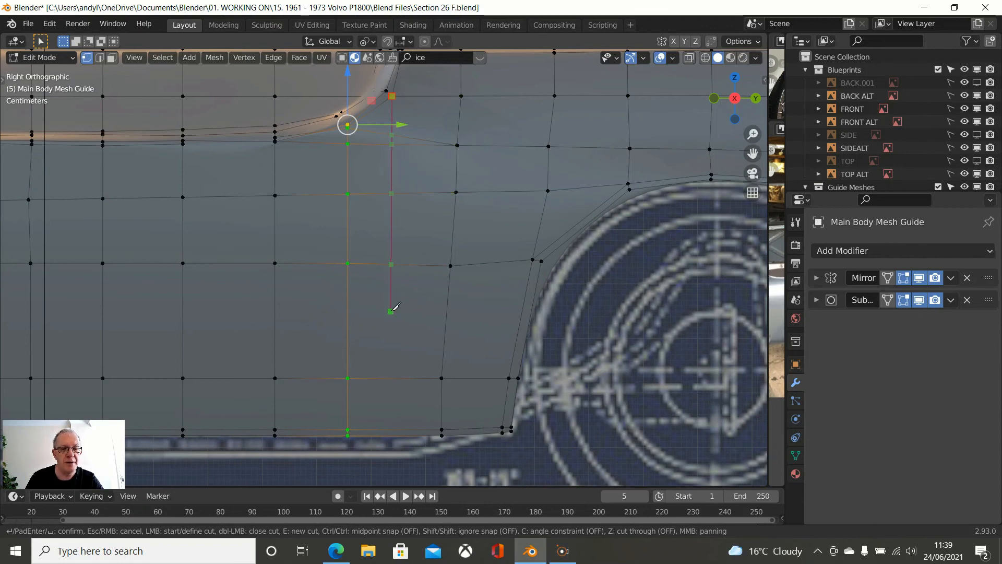
pyautogui.press('c')
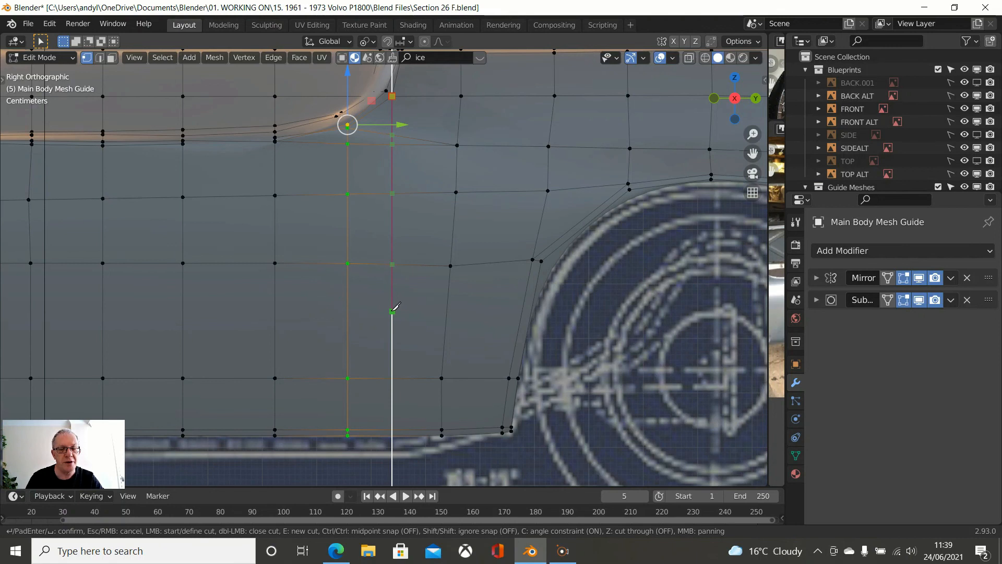
pyautogui.click(392, 433)
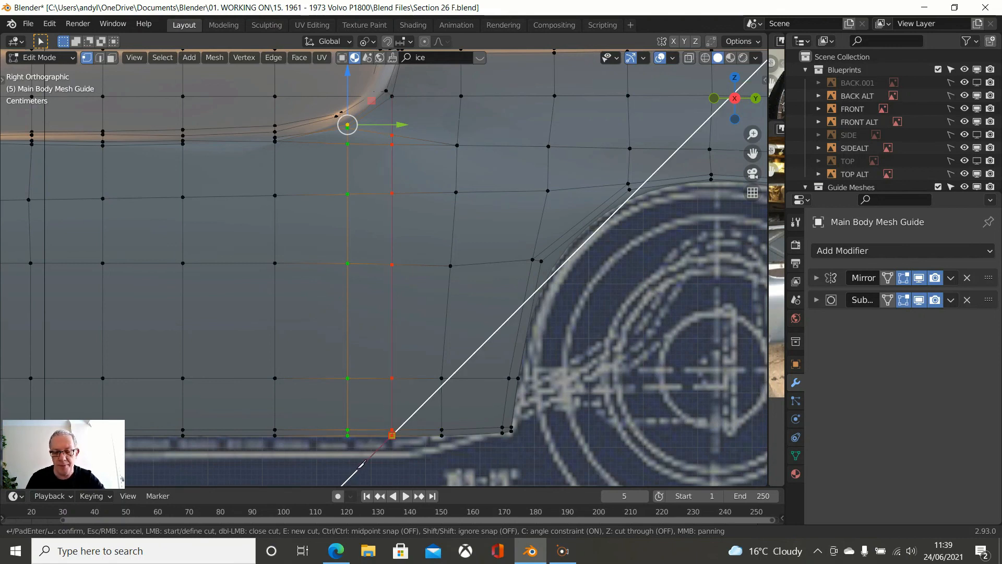
pyautogui.press('Return')
pyautogui.scroll(-2, 365, 449)
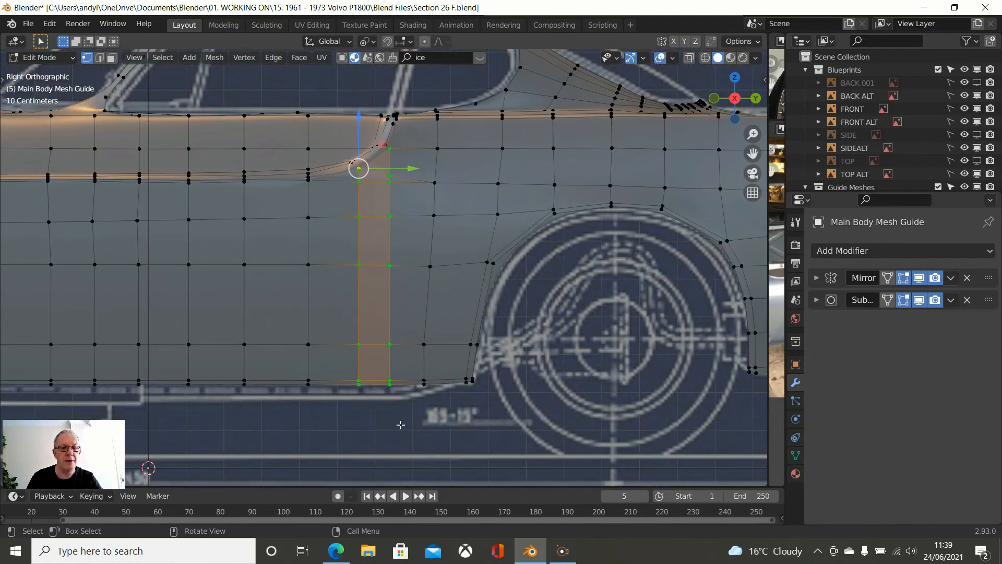
pyautogui.click(504, 426)
# - Merge the new cut's upper vertex near the crease bend into the vertex directly beneath it using At Last
pyautogui.scroll(1, 470, 245)
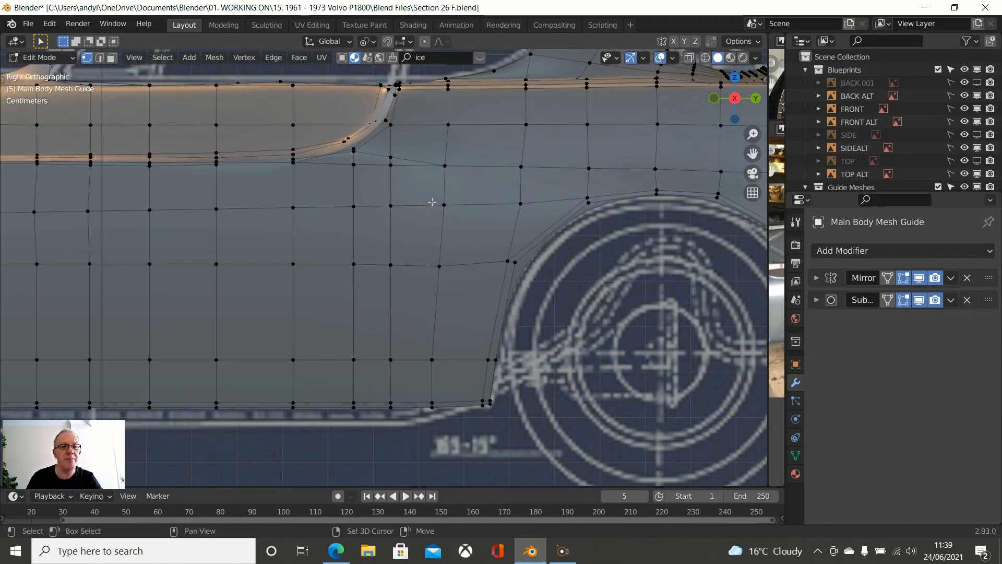
pyautogui.keyDown('shift'); pyautogui.moveTo(432, 202); pyautogui.dragTo(441, 231, button='middle'); pyautogui.keyUp('shift')
pyautogui.scroll(2, 405, 186)
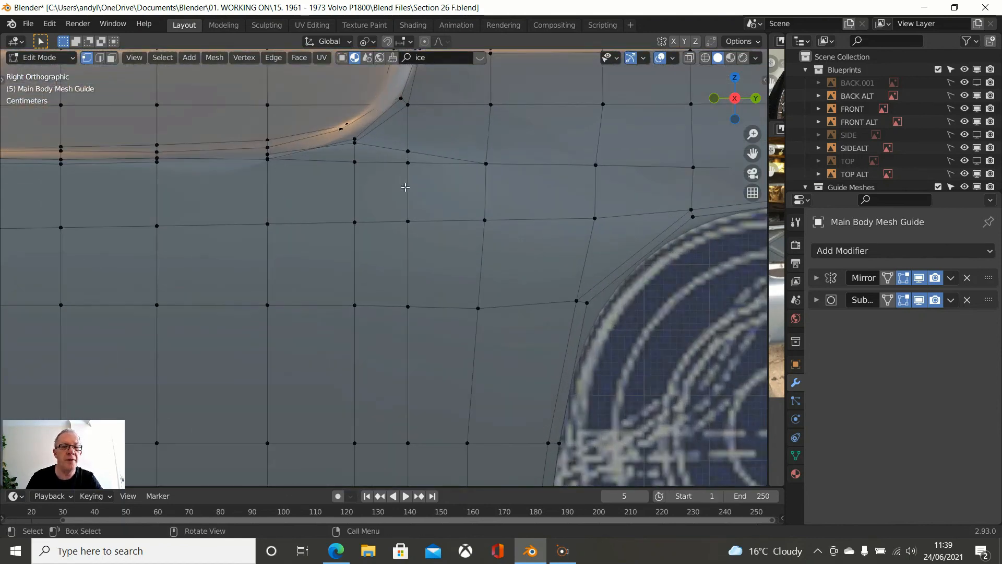
pyautogui.click(413, 150)
pyautogui.click(409, 163)
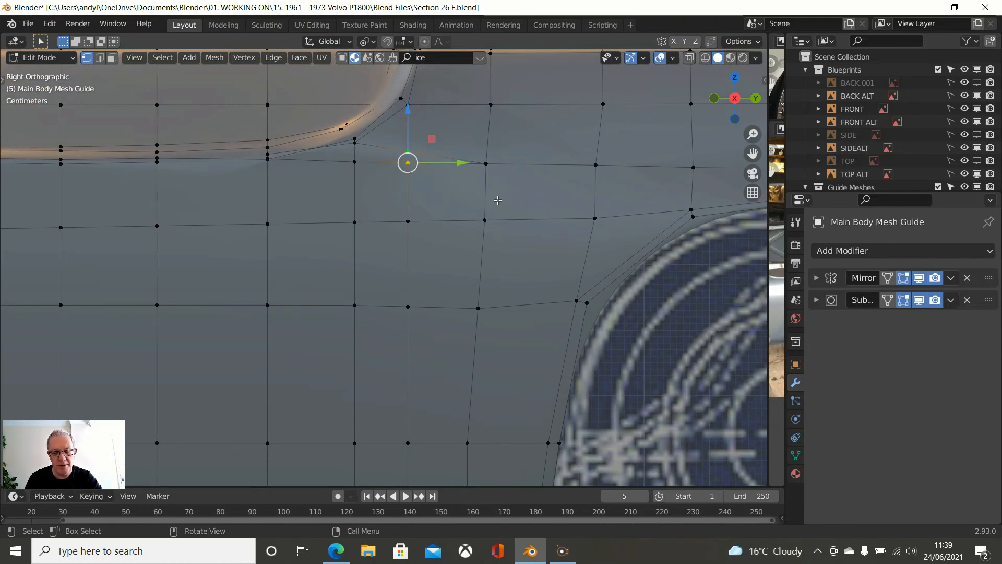
pyautogui.press('m')
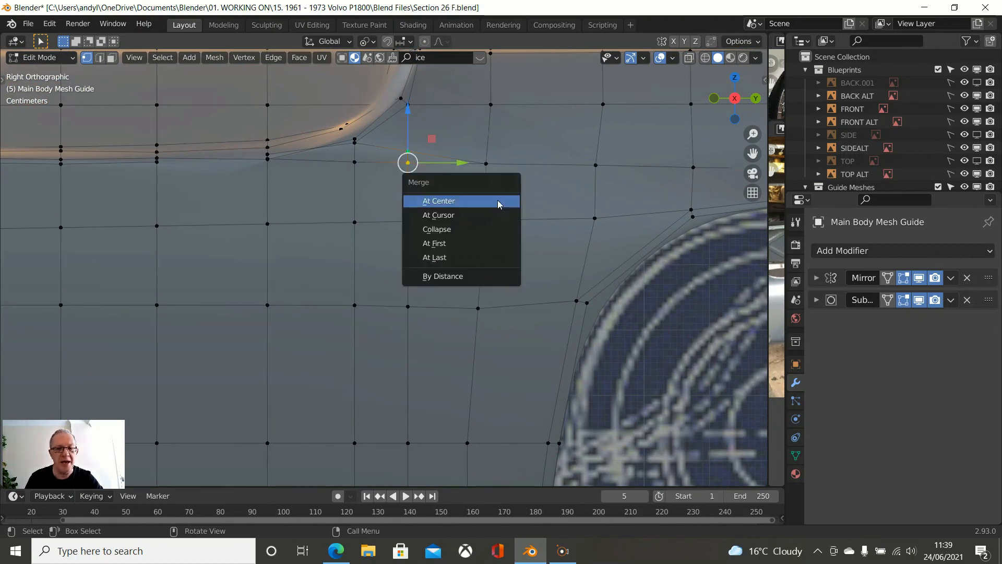
pyautogui.click(475, 257)
pyautogui.scroll(2, 393, 142)
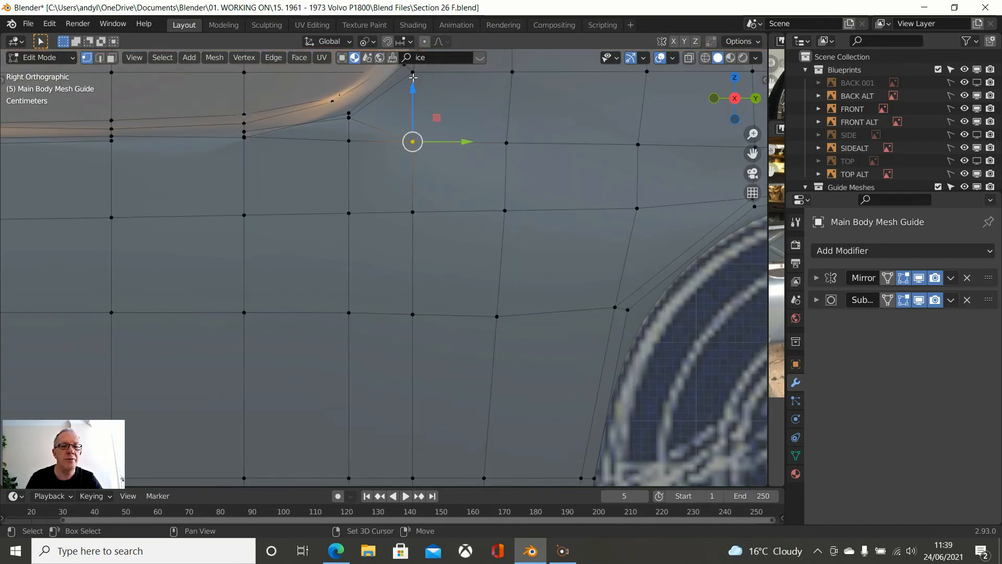
# - Select the four corner vertices of the face beside the crease bend to check its topology, and clear the selection
pyautogui.keyDown('shift'); pyautogui.click(349, 114); pyautogui.keyUp('shift')
pyautogui.keyDown('shift'); pyautogui.click(408, 82); pyautogui.keyUp('shift')
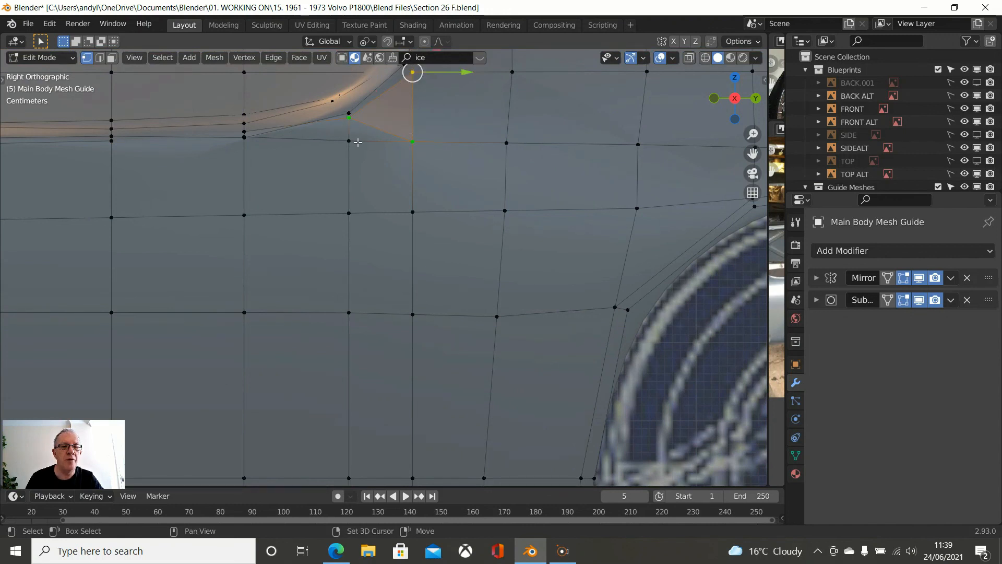
pyautogui.keyDown('shift'); pyautogui.click(356, 141); pyautogui.keyUp('shift')
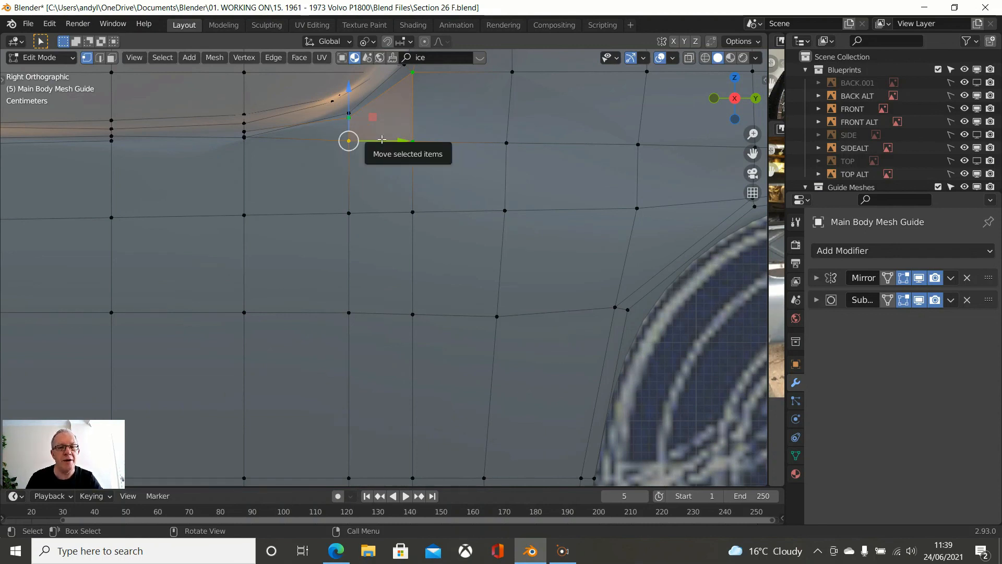
pyautogui.scroll(-1, 386, 160)
pyautogui.click(424, 186)
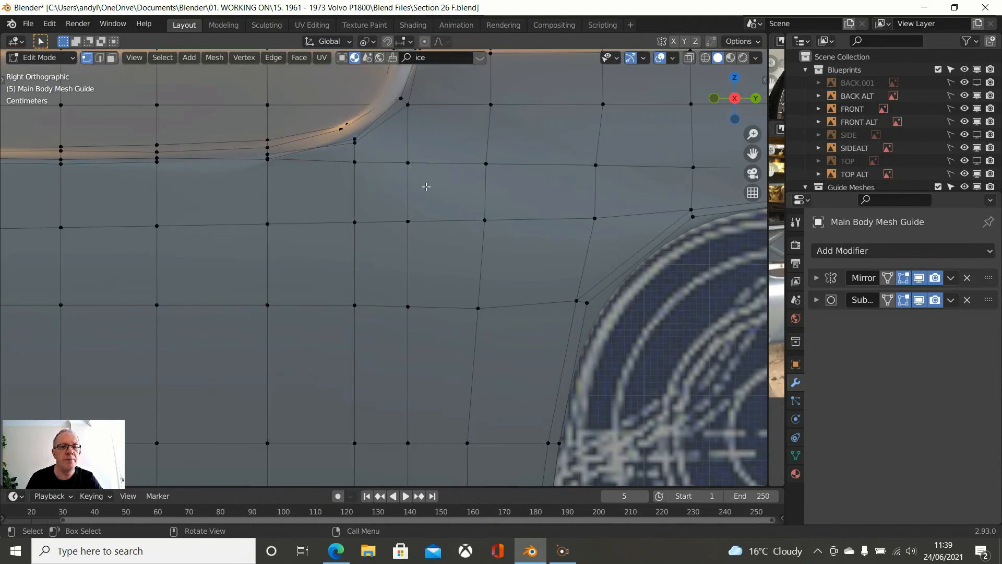
# - Switch to wireframe shading to compare the body side with the blueprint and select the lower crease vertex just ahead of the bend
pyautogui.scroll(-3, 426, 186)
pyautogui.keyDown('shift'); pyautogui.moveTo(426, 185); pyautogui.dragTo(388, 163, button='middle'); pyautogui.keyUp('shift')
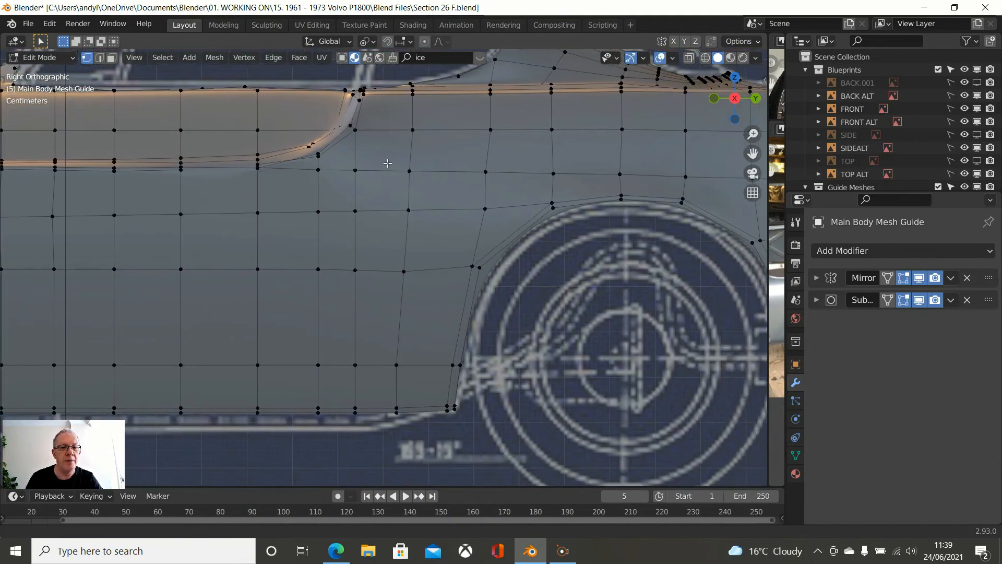
pyautogui.scroll(-2, 389, 172)
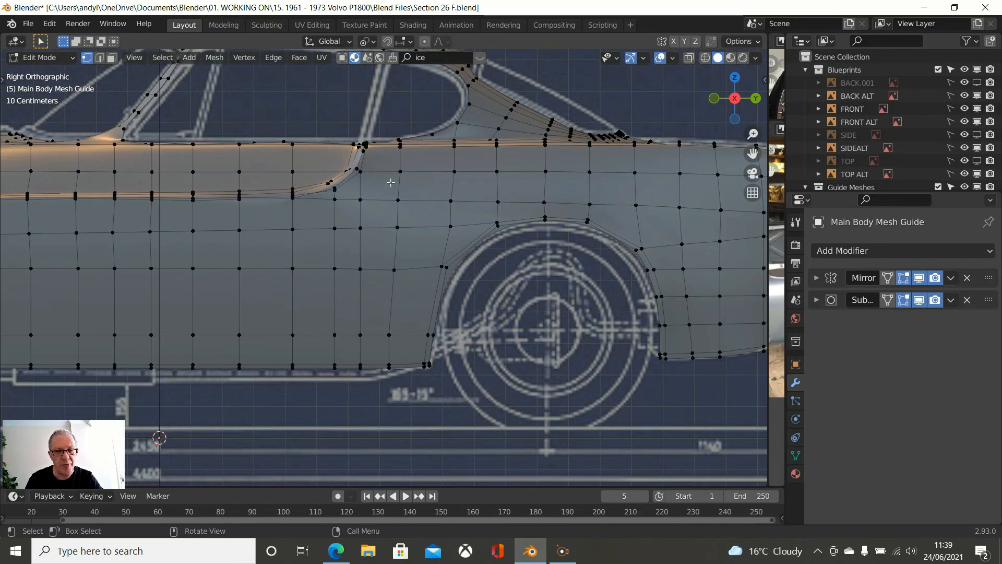
pyautogui.press('z')
pyautogui.click(291, 184)
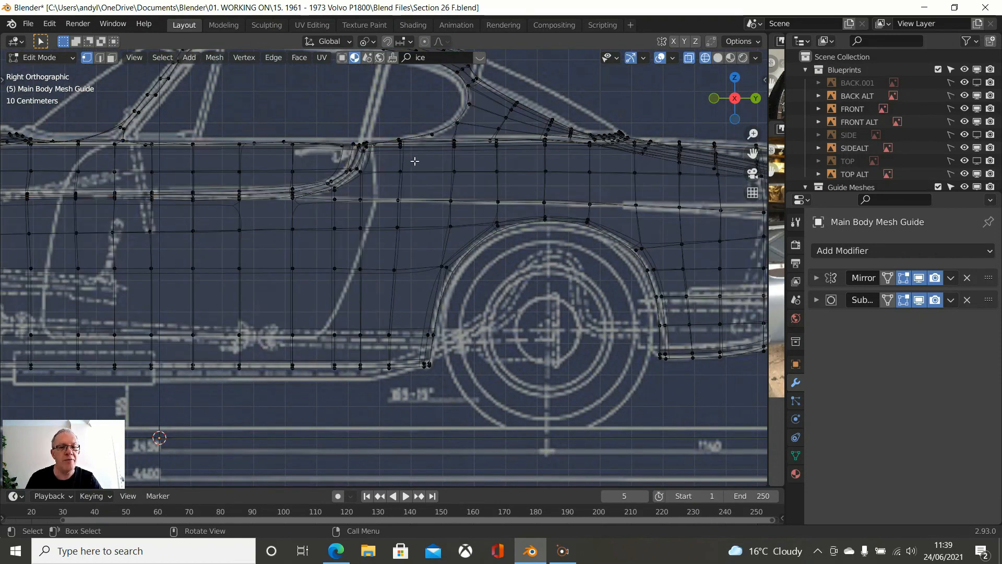
pyautogui.scroll(2, 414, 161)
pyautogui.click(254, 173)
pyautogui.scroll(-2, 573, 172)
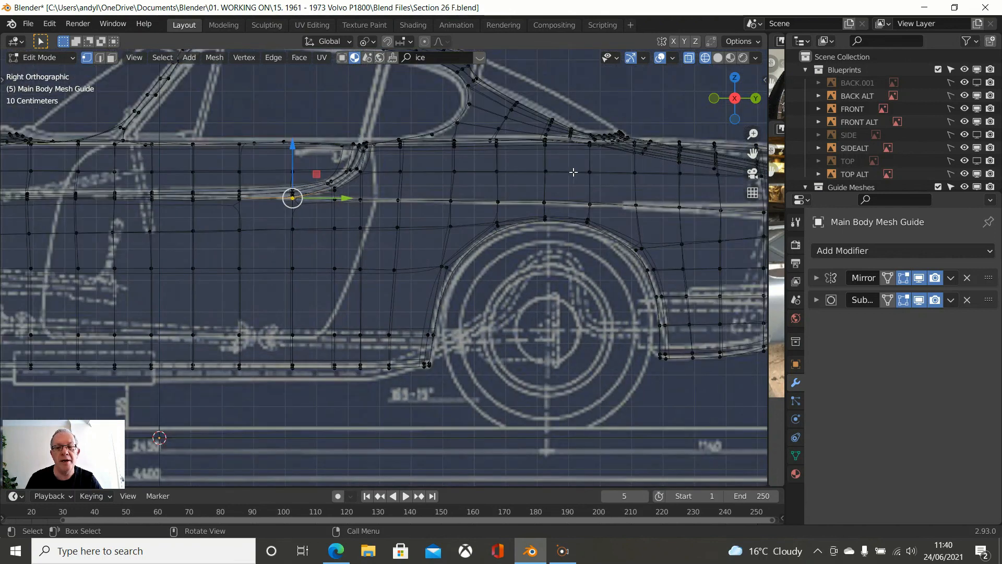
# - Return to solid shading and extend the selection along the horizontal edge row from the crease vertex to the car's rear corner
pyautogui.keyDown('shift'); pyautogui.moveTo(550, 179); pyautogui.dragTo(239, 208, button='middle'); pyautogui.keyUp('shift')
pyautogui.scroll(1, 571, 239)
pyautogui.scroll(2, 572, 240)
pyautogui.moveTo(571, 239); pyautogui.dragTo(556, 252, button='middle')
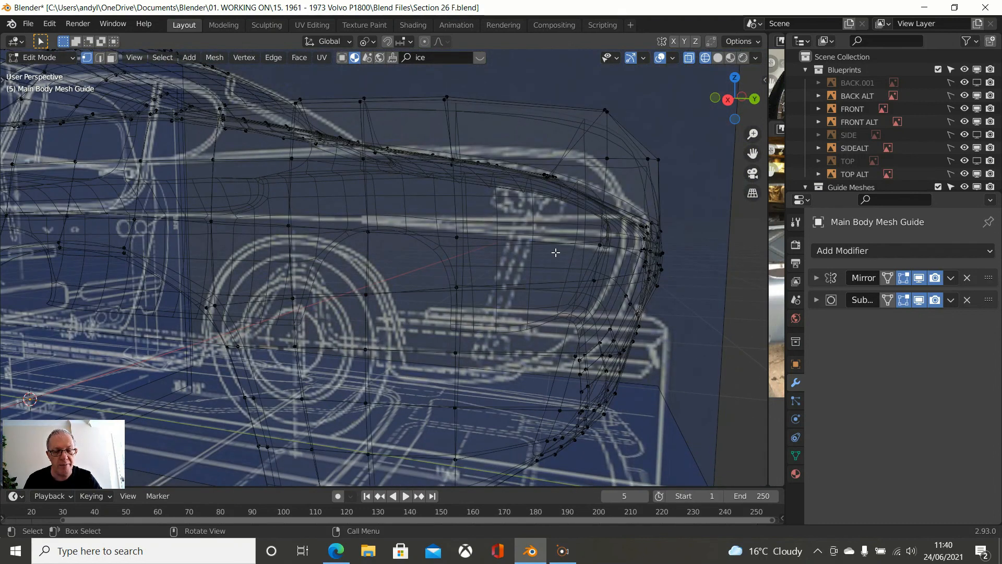
pyautogui.press('z')
pyautogui.click(622, 252)
pyautogui.moveTo(623, 252); pyautogui.dragTo(517, 278, button='middle')
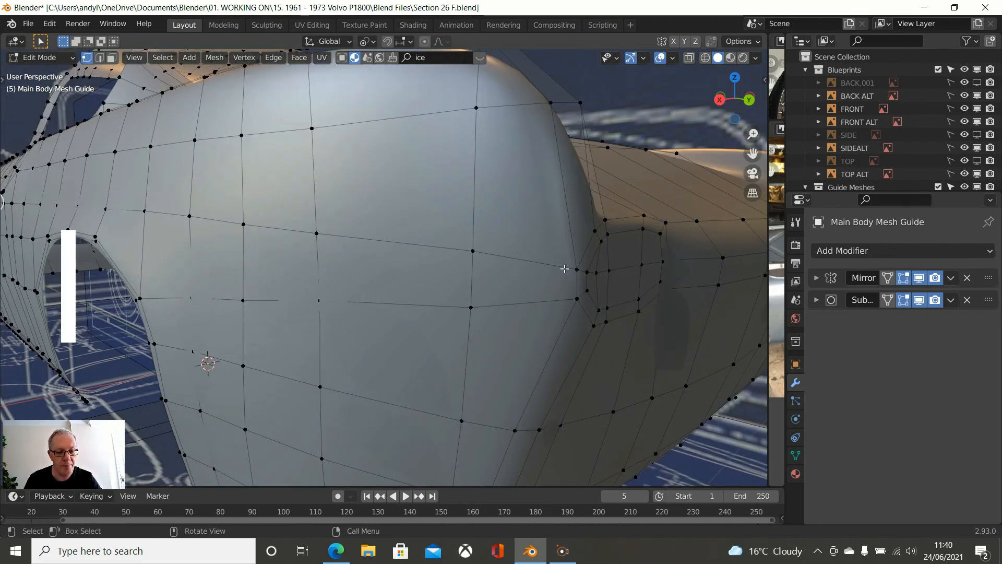
pyautogui.keyDown('ctrl'); pyautogui.click(573, 268); pyautogui.keyUp('ctrl')
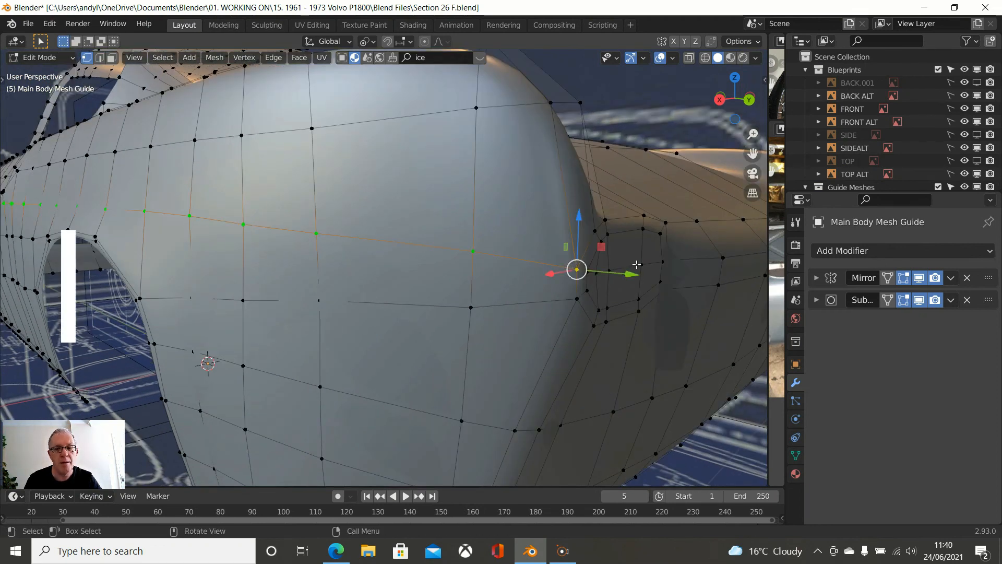
pyautogui.scroll(-3, 636, 264)
pyautogui.moveTo(578, 273); pyautogui.dragTo(628, 265, button='middle')
pyautogui.scroll(-8, 627, 265)
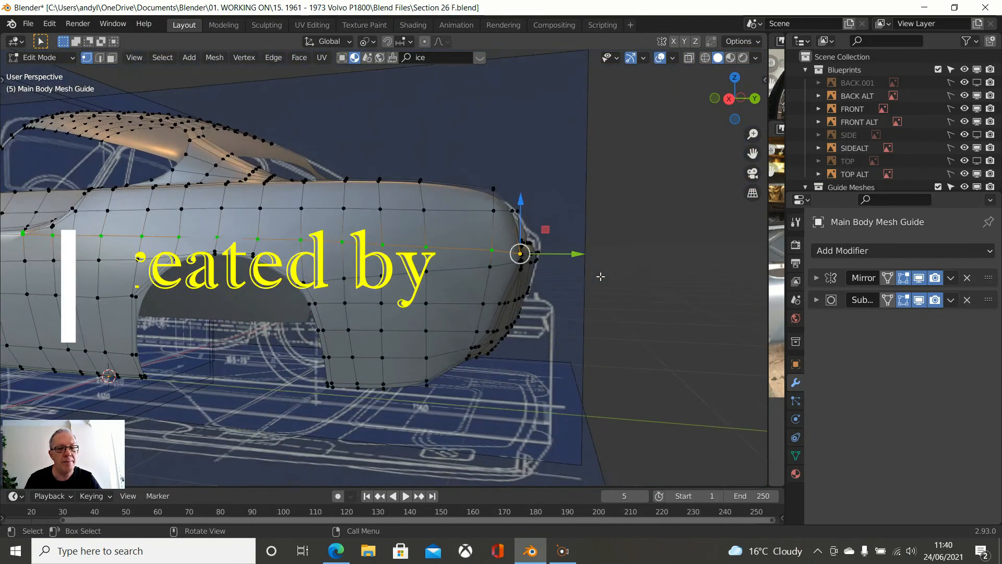